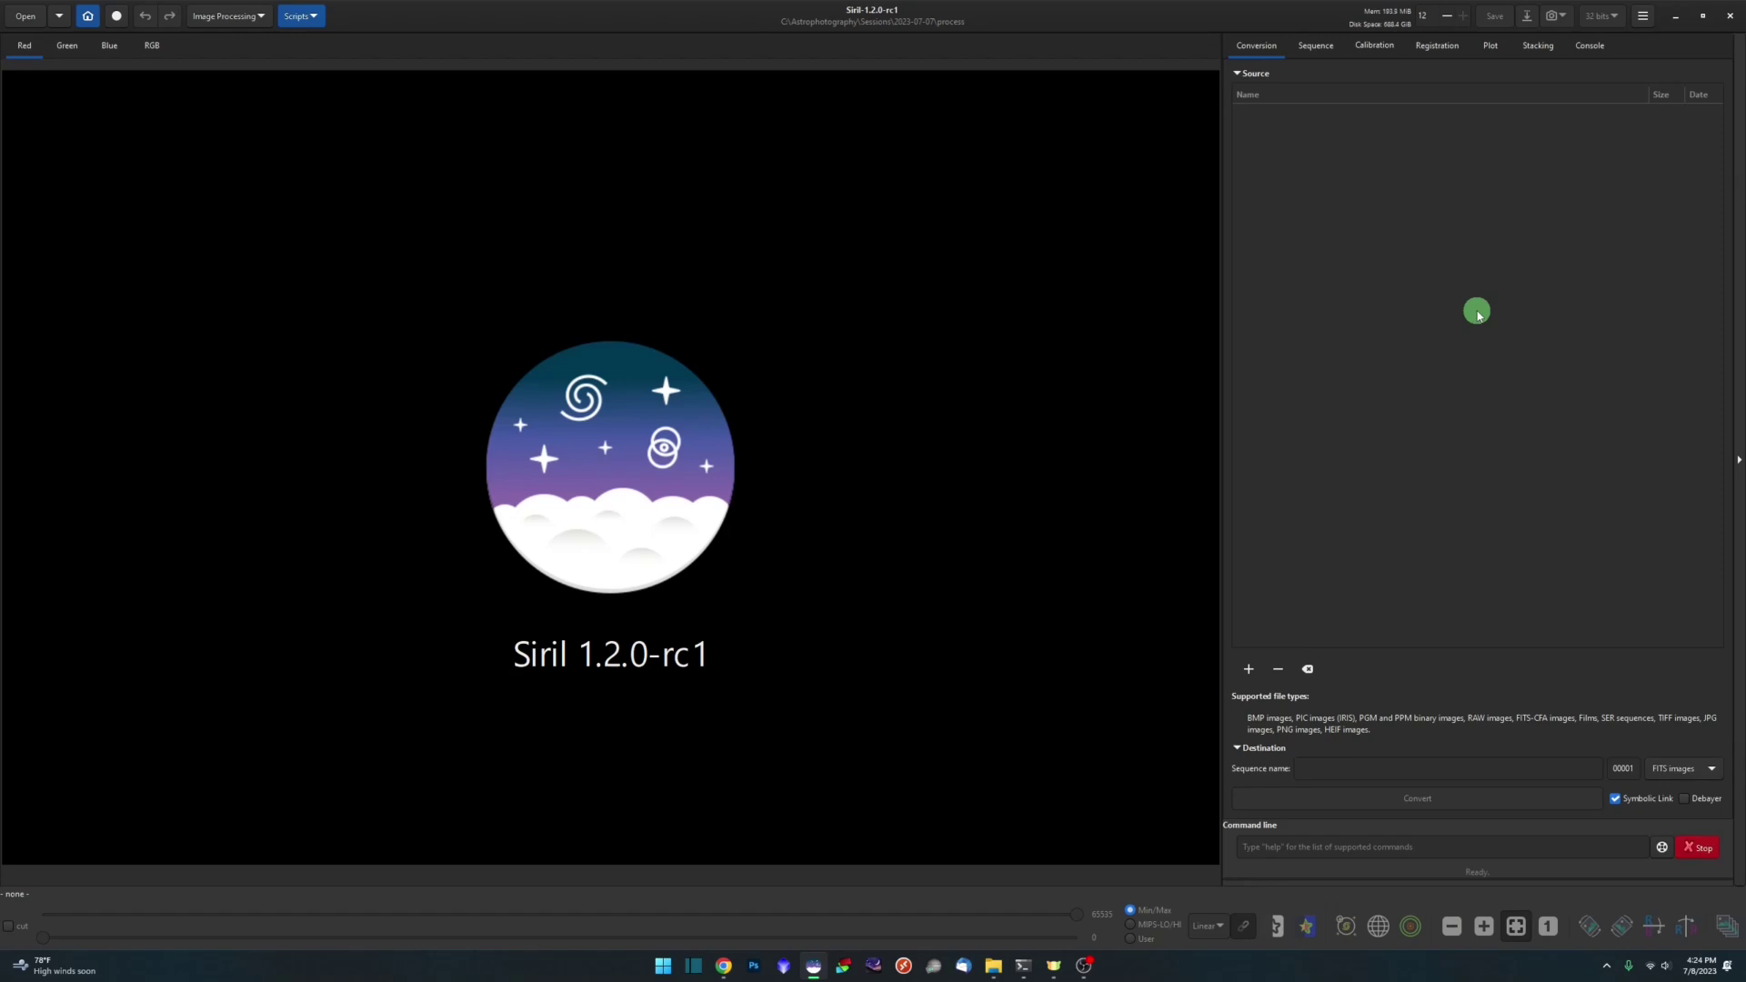
Glance at the scripts list, then inspect dark_stacked.fit and bias_stacked.fit in Bubble's masters folder.
click(301, 16)
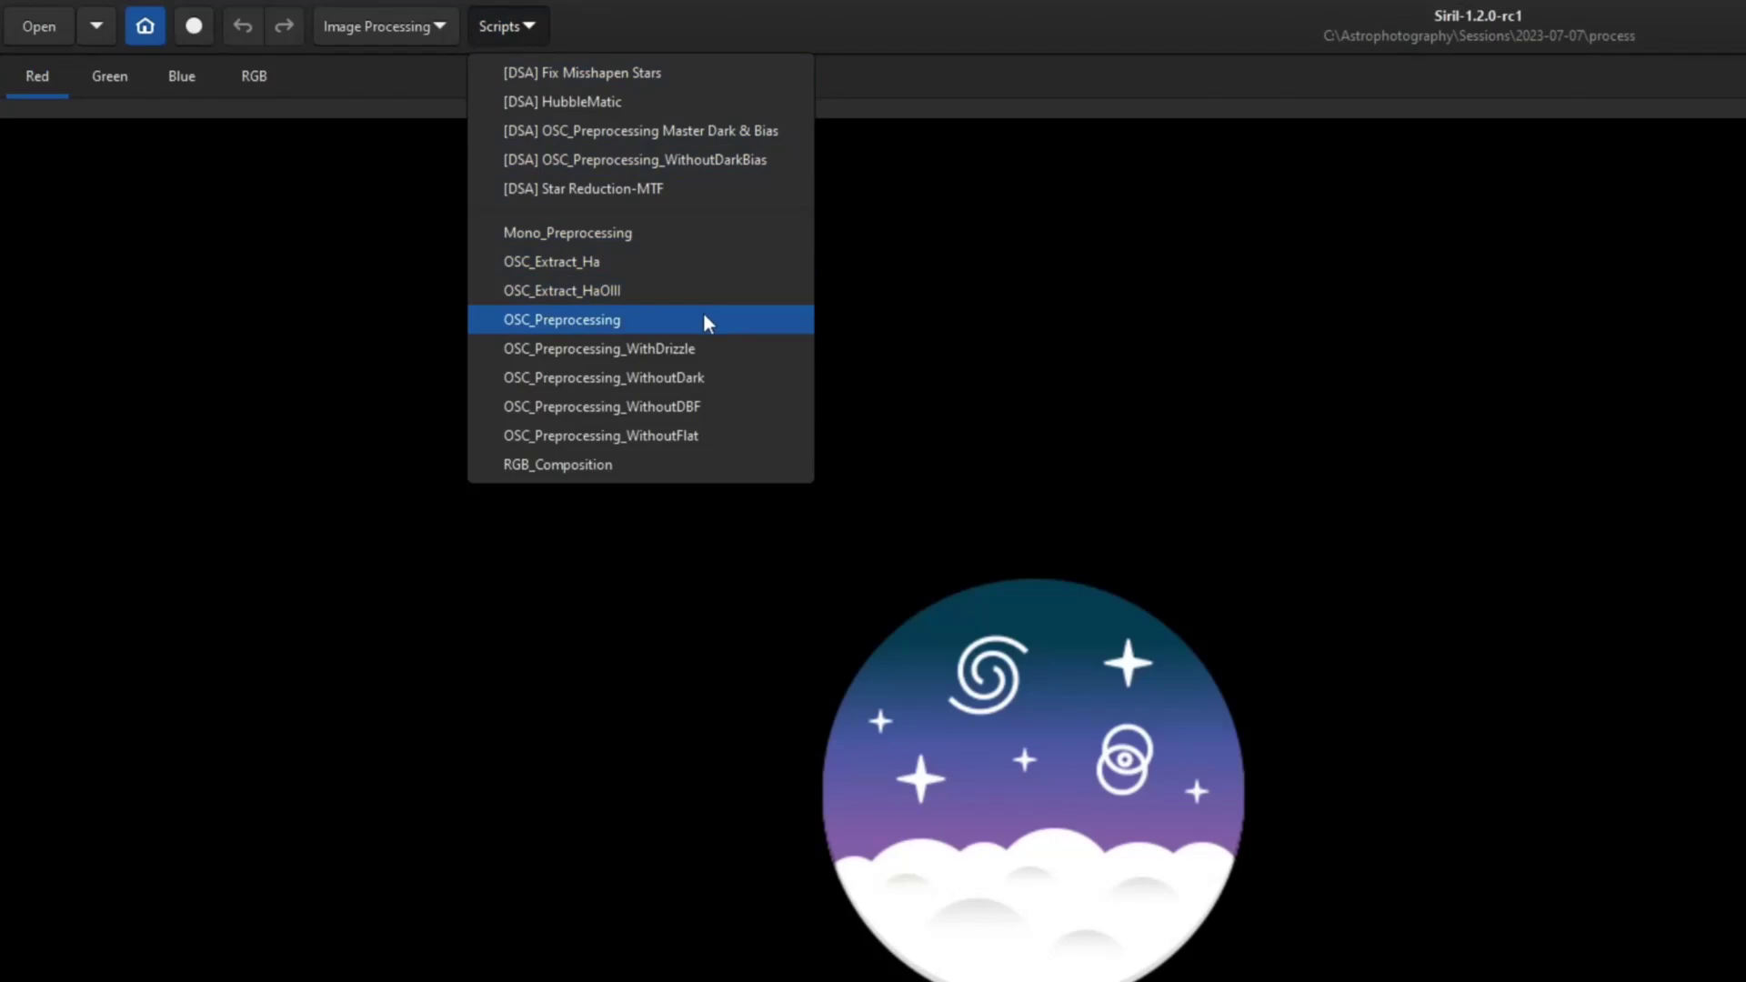
click(1518, 407)
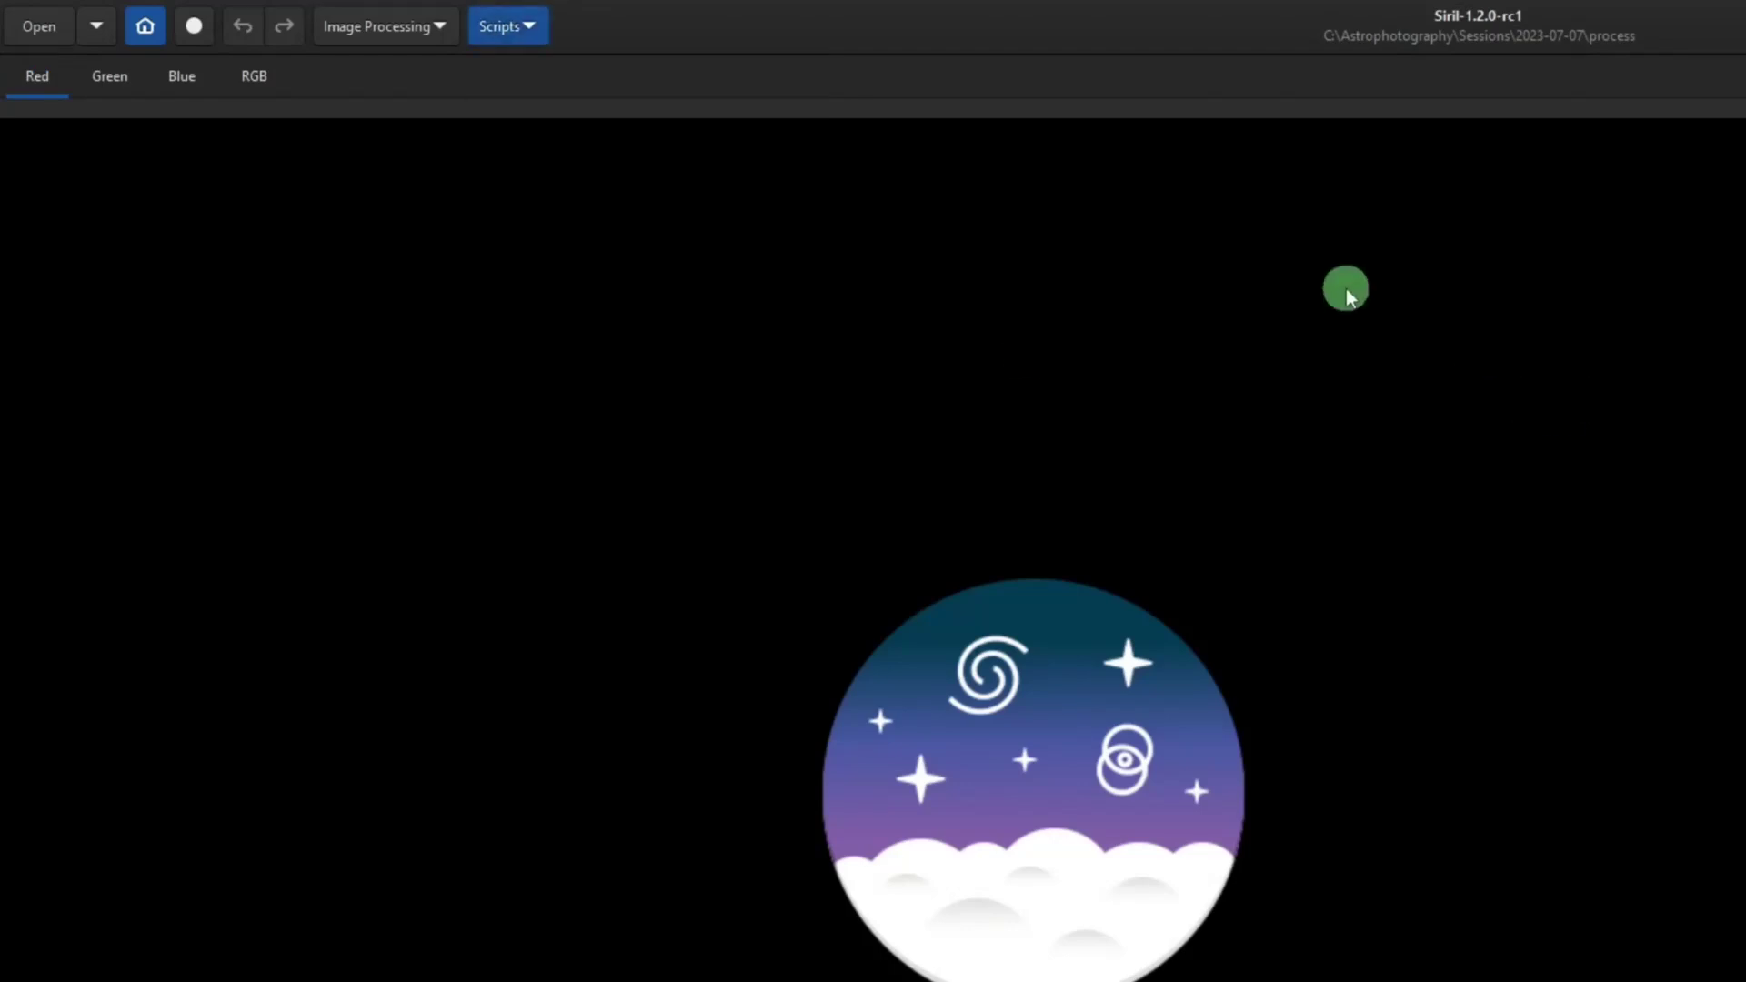
key(alt+Tab)
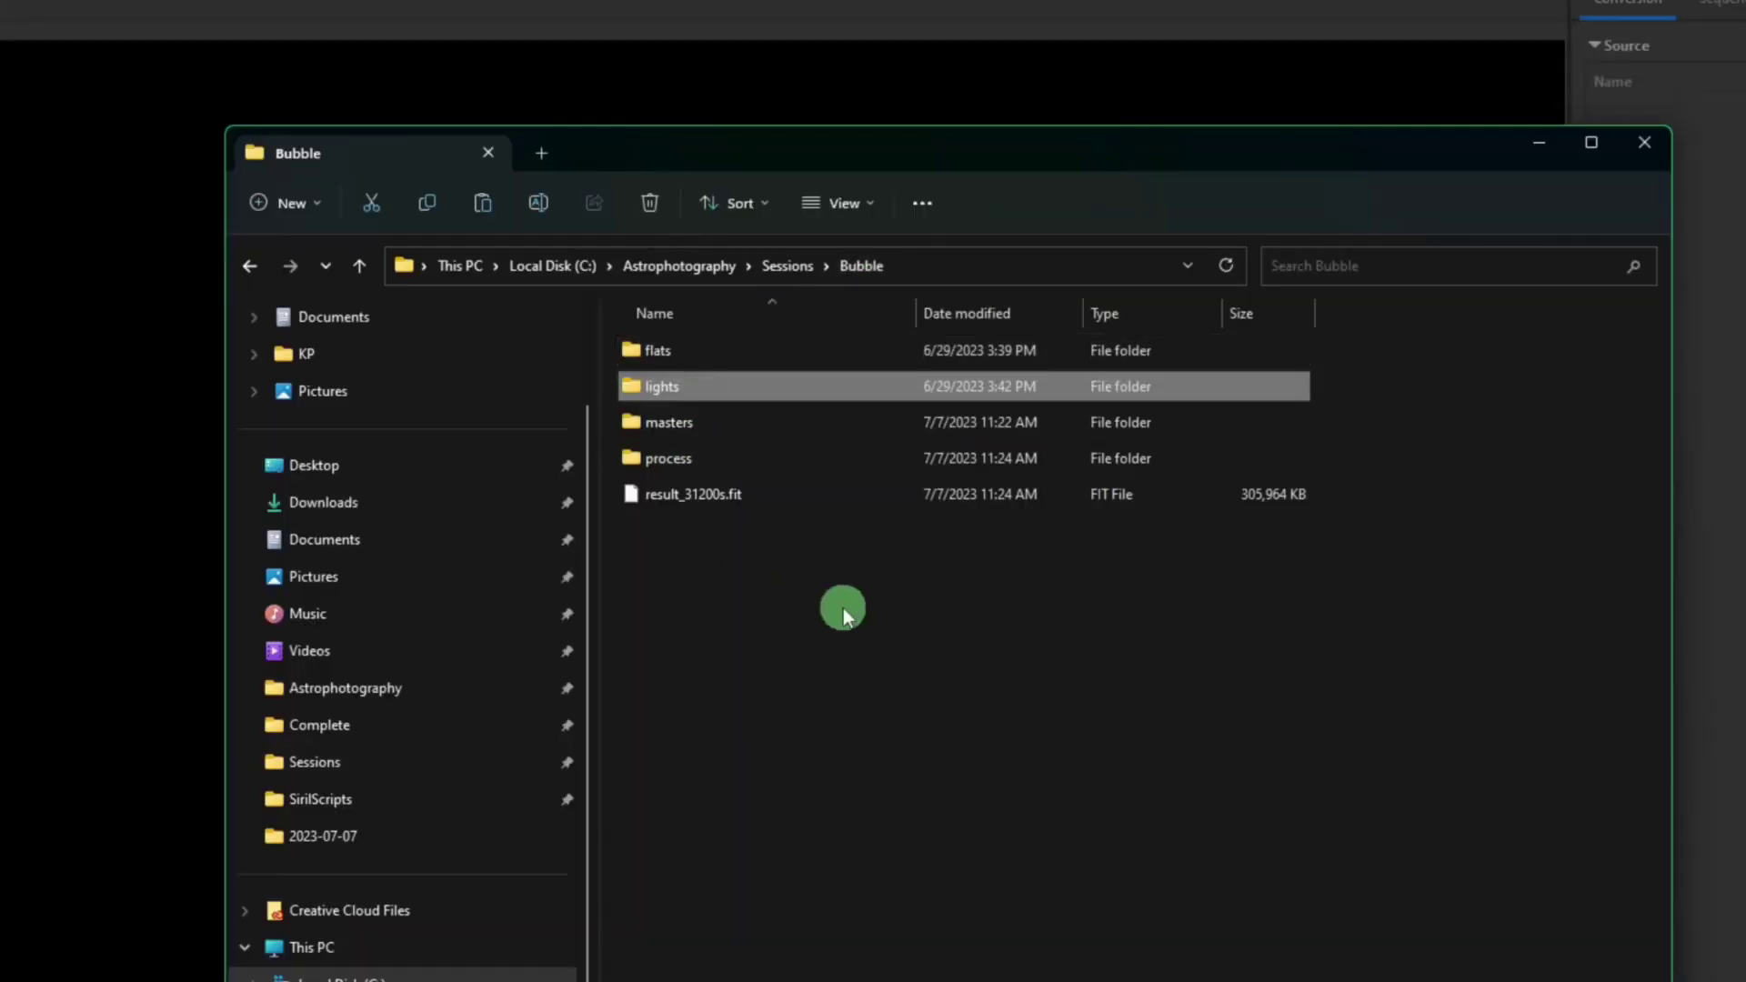
click(789, 424)
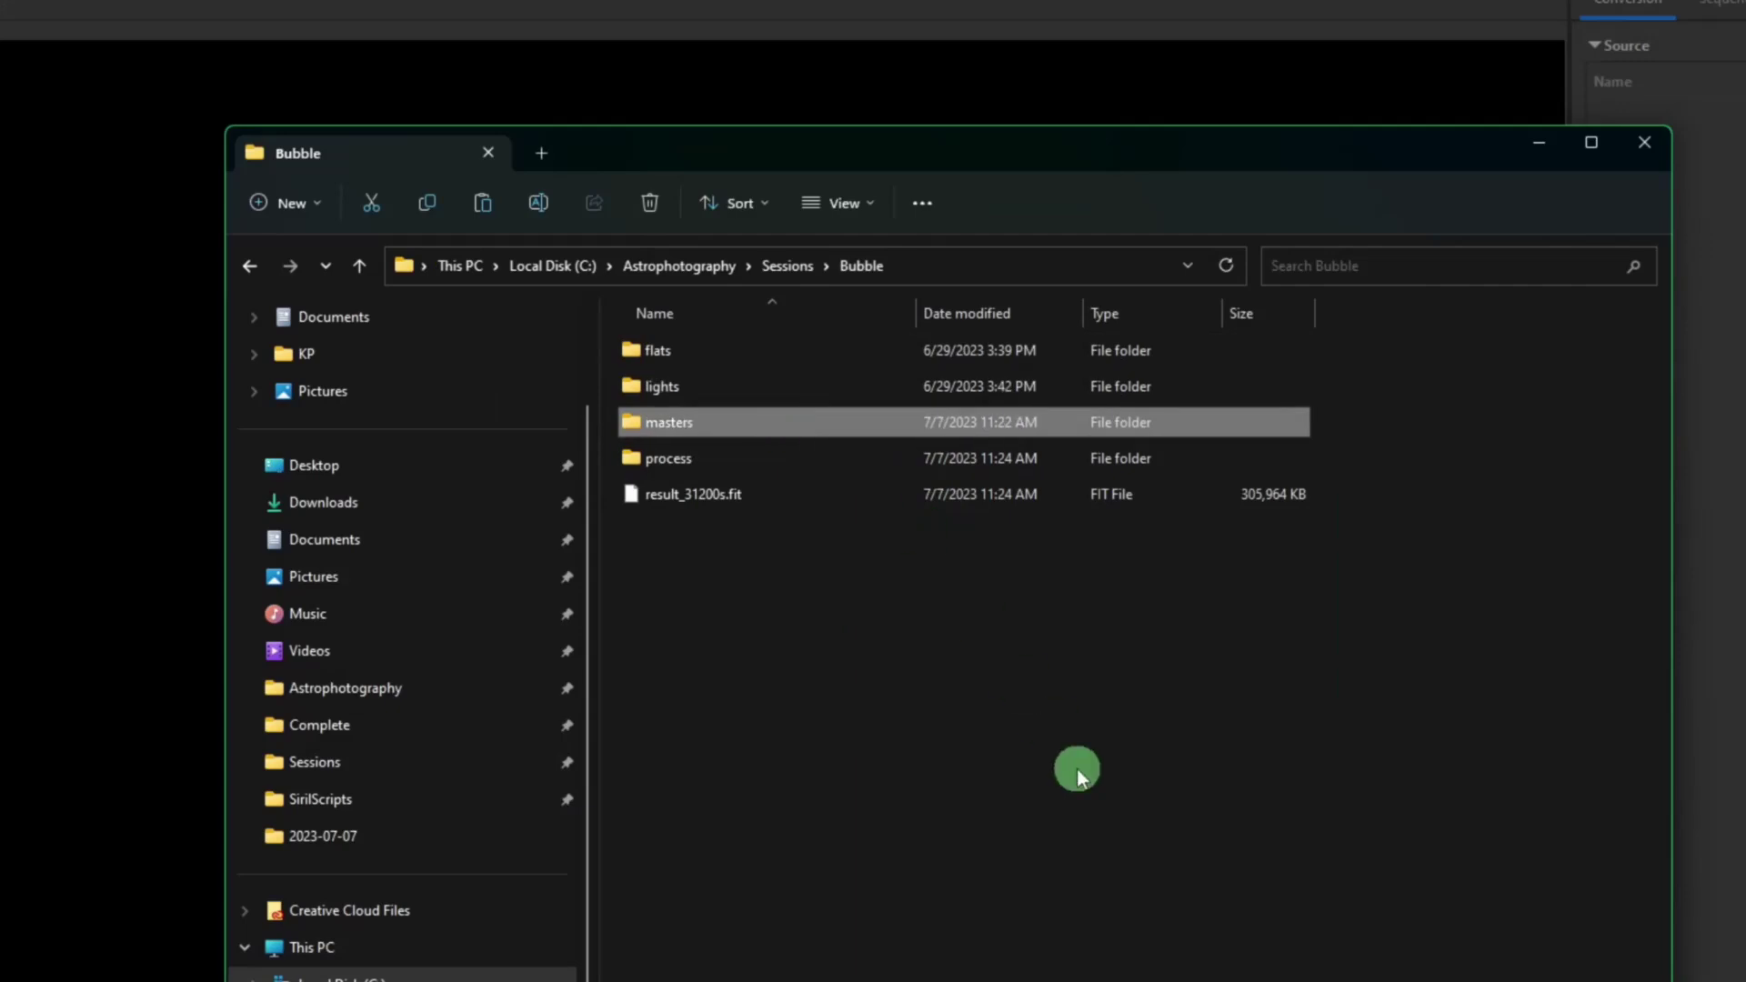
double_click(863, 424)
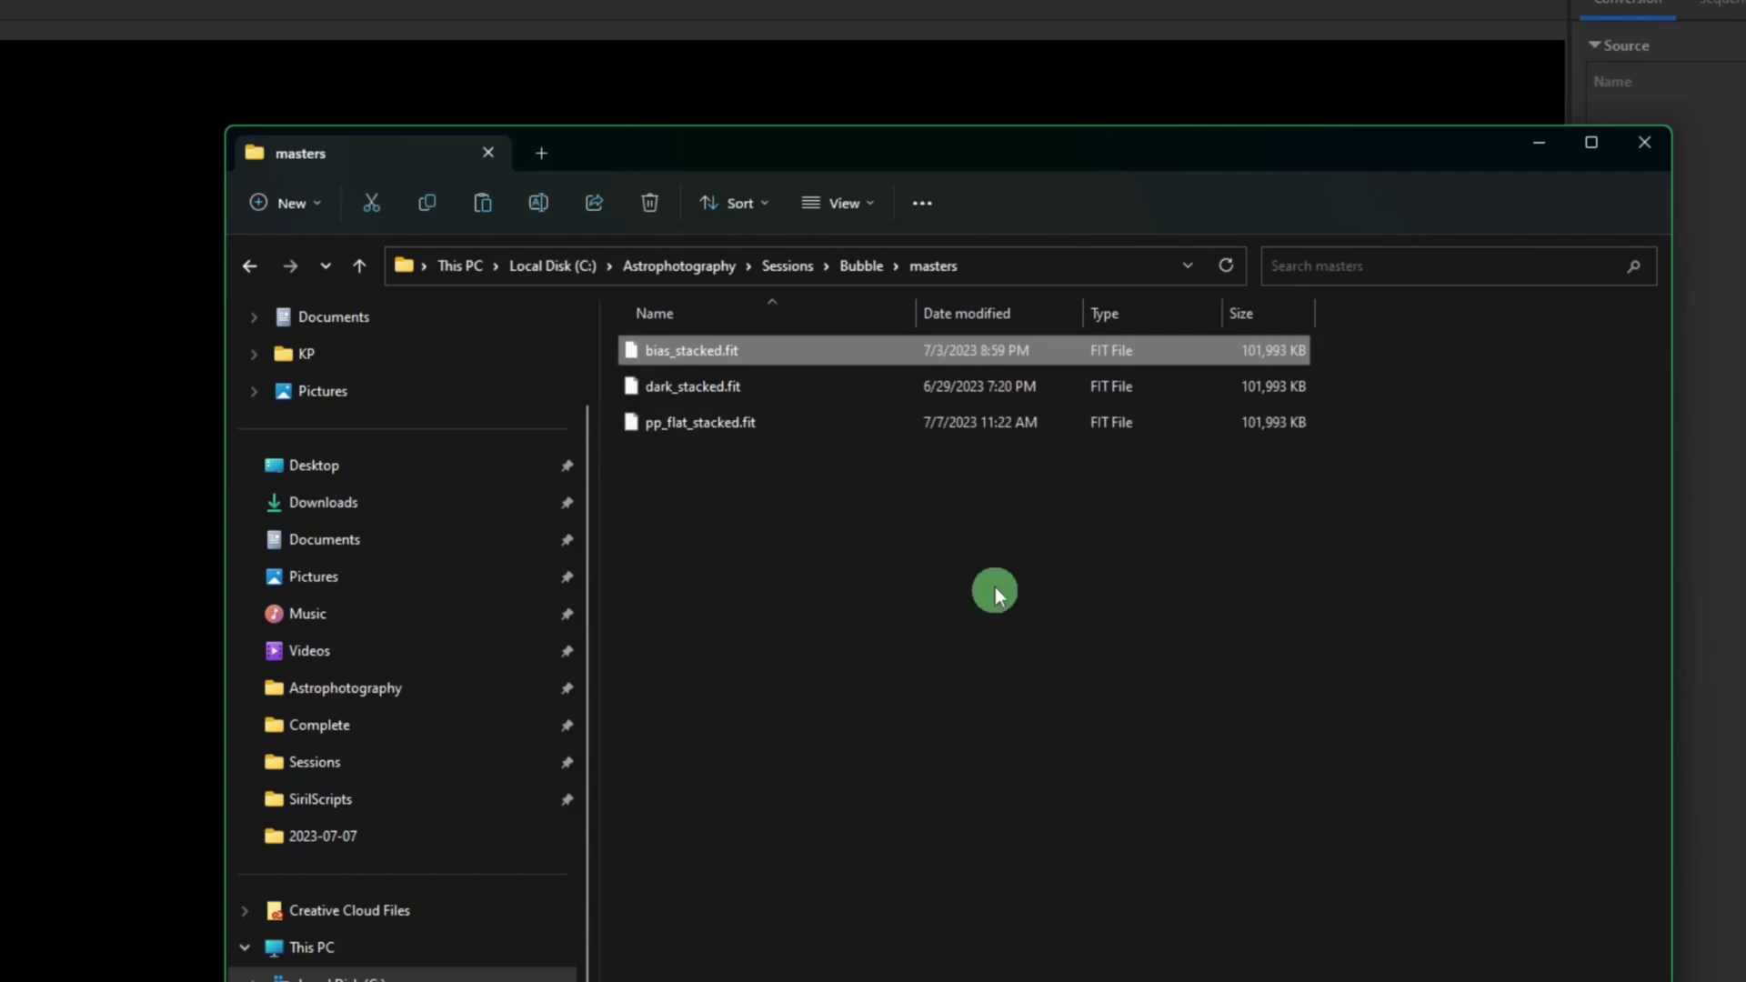
click(830, 389)
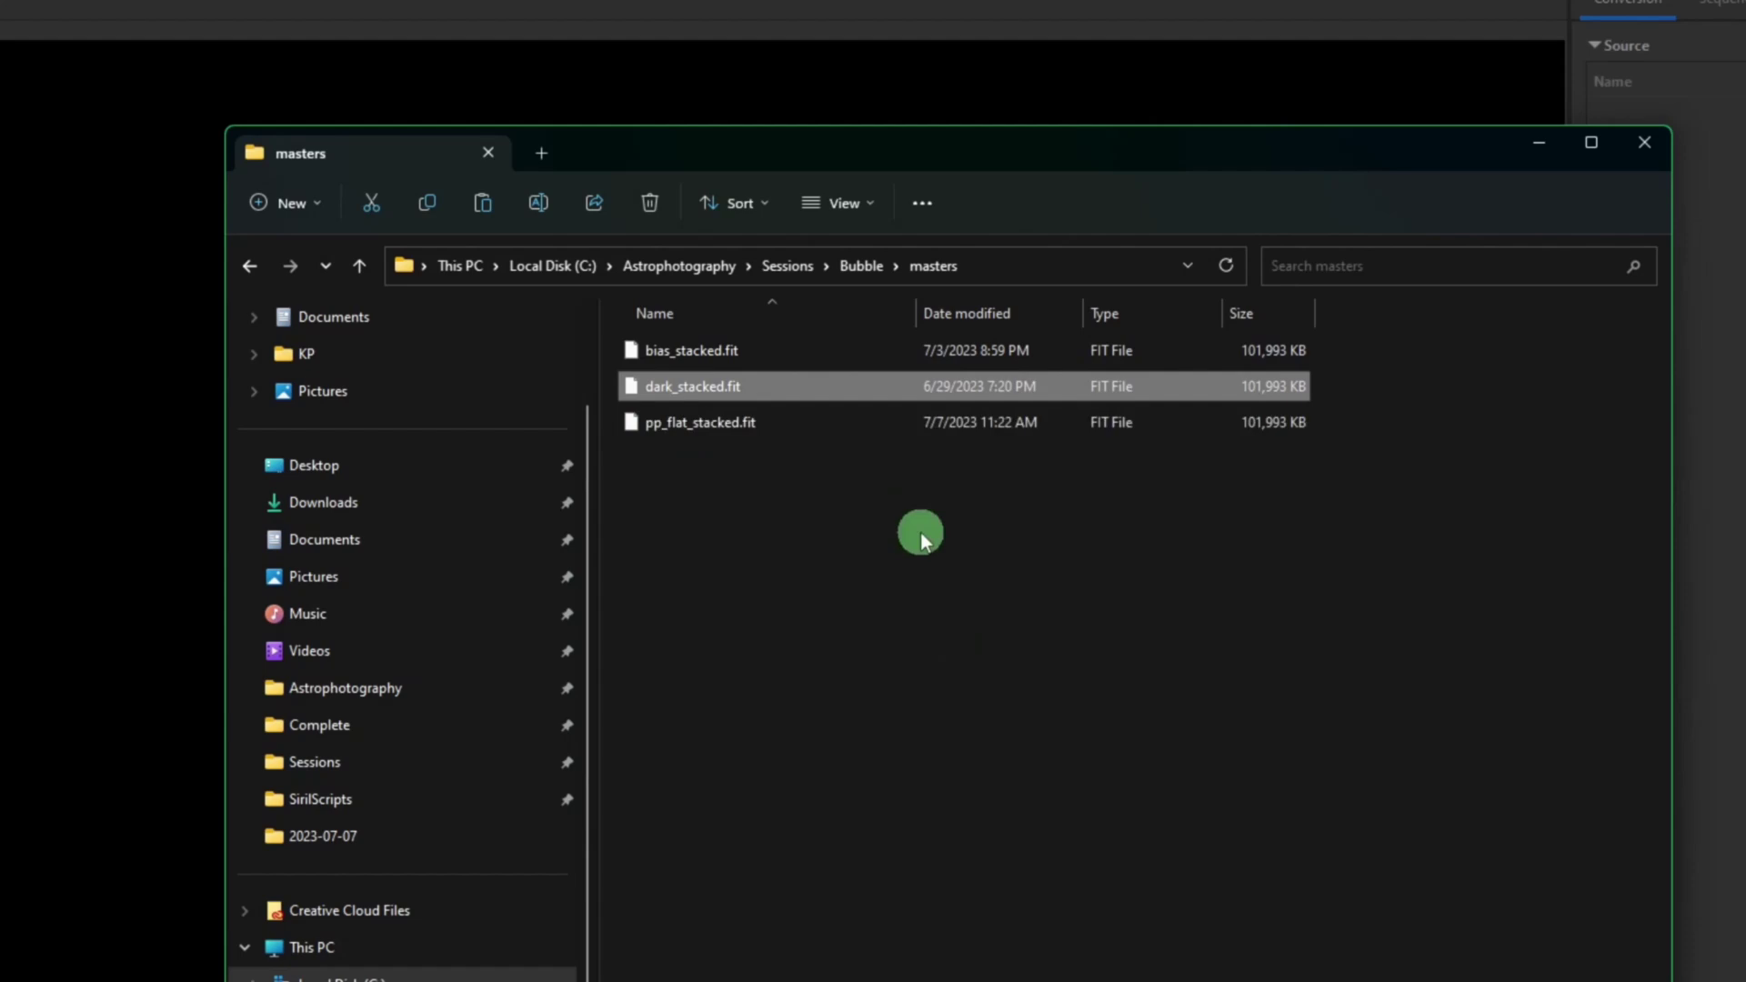
click(778, 362)
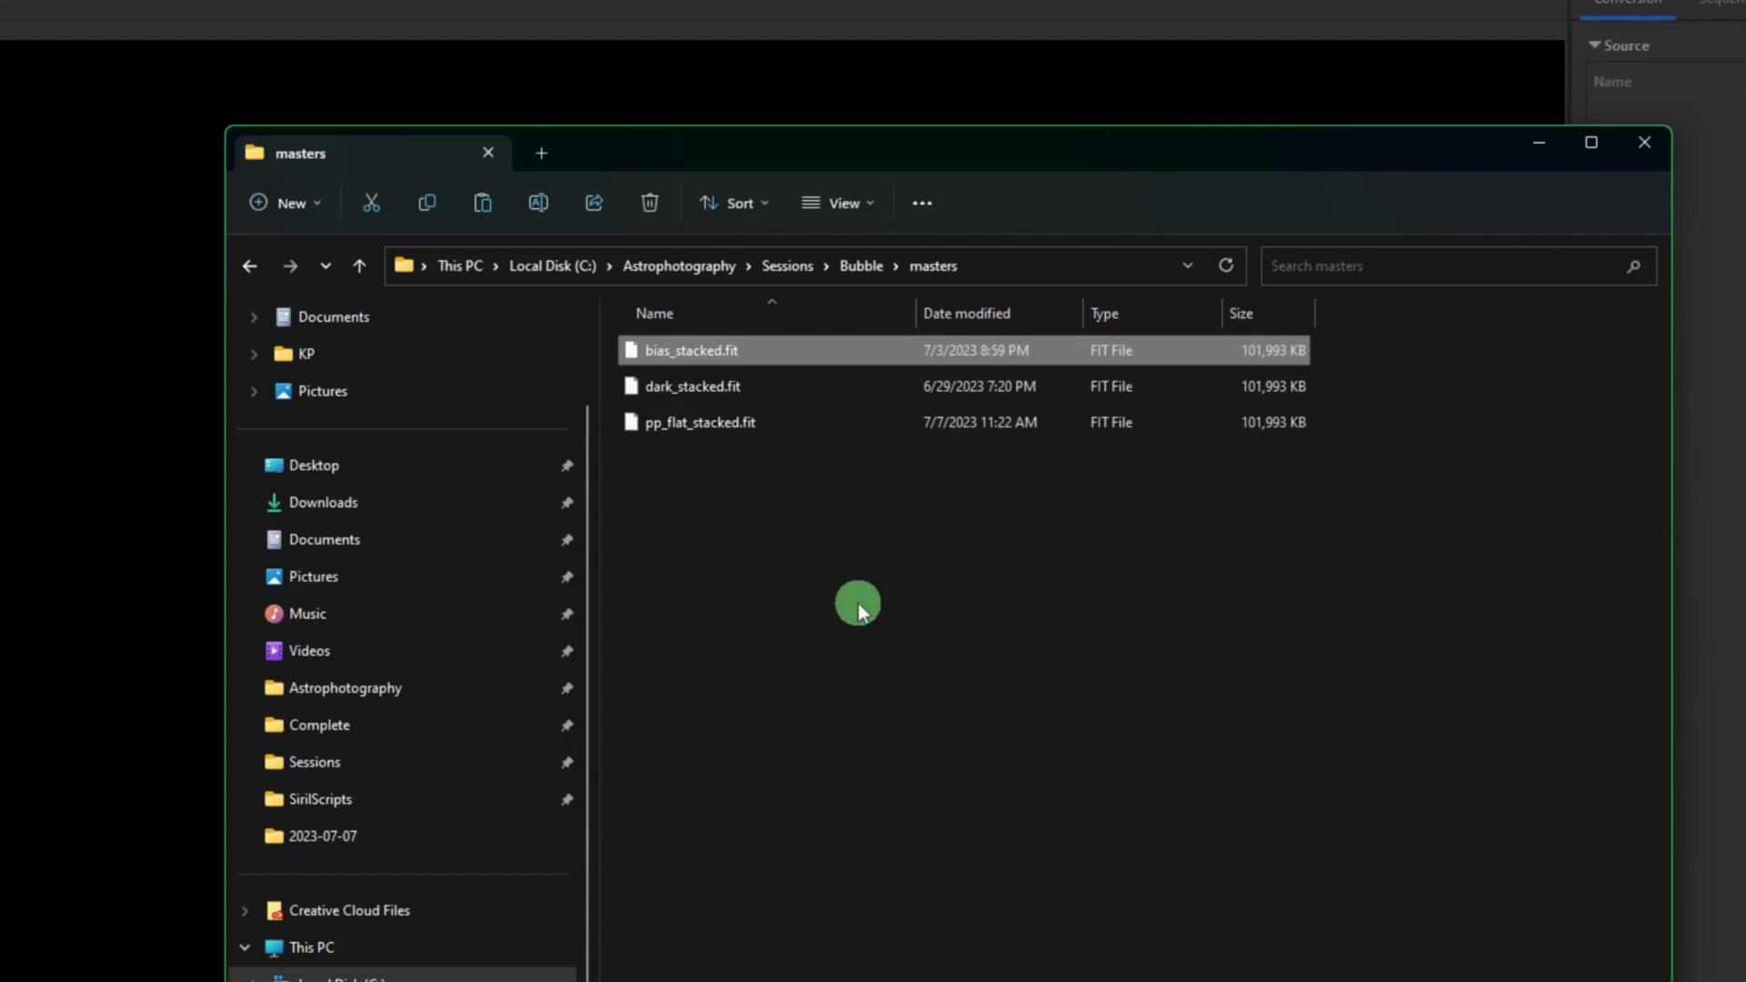
click(766, 390)
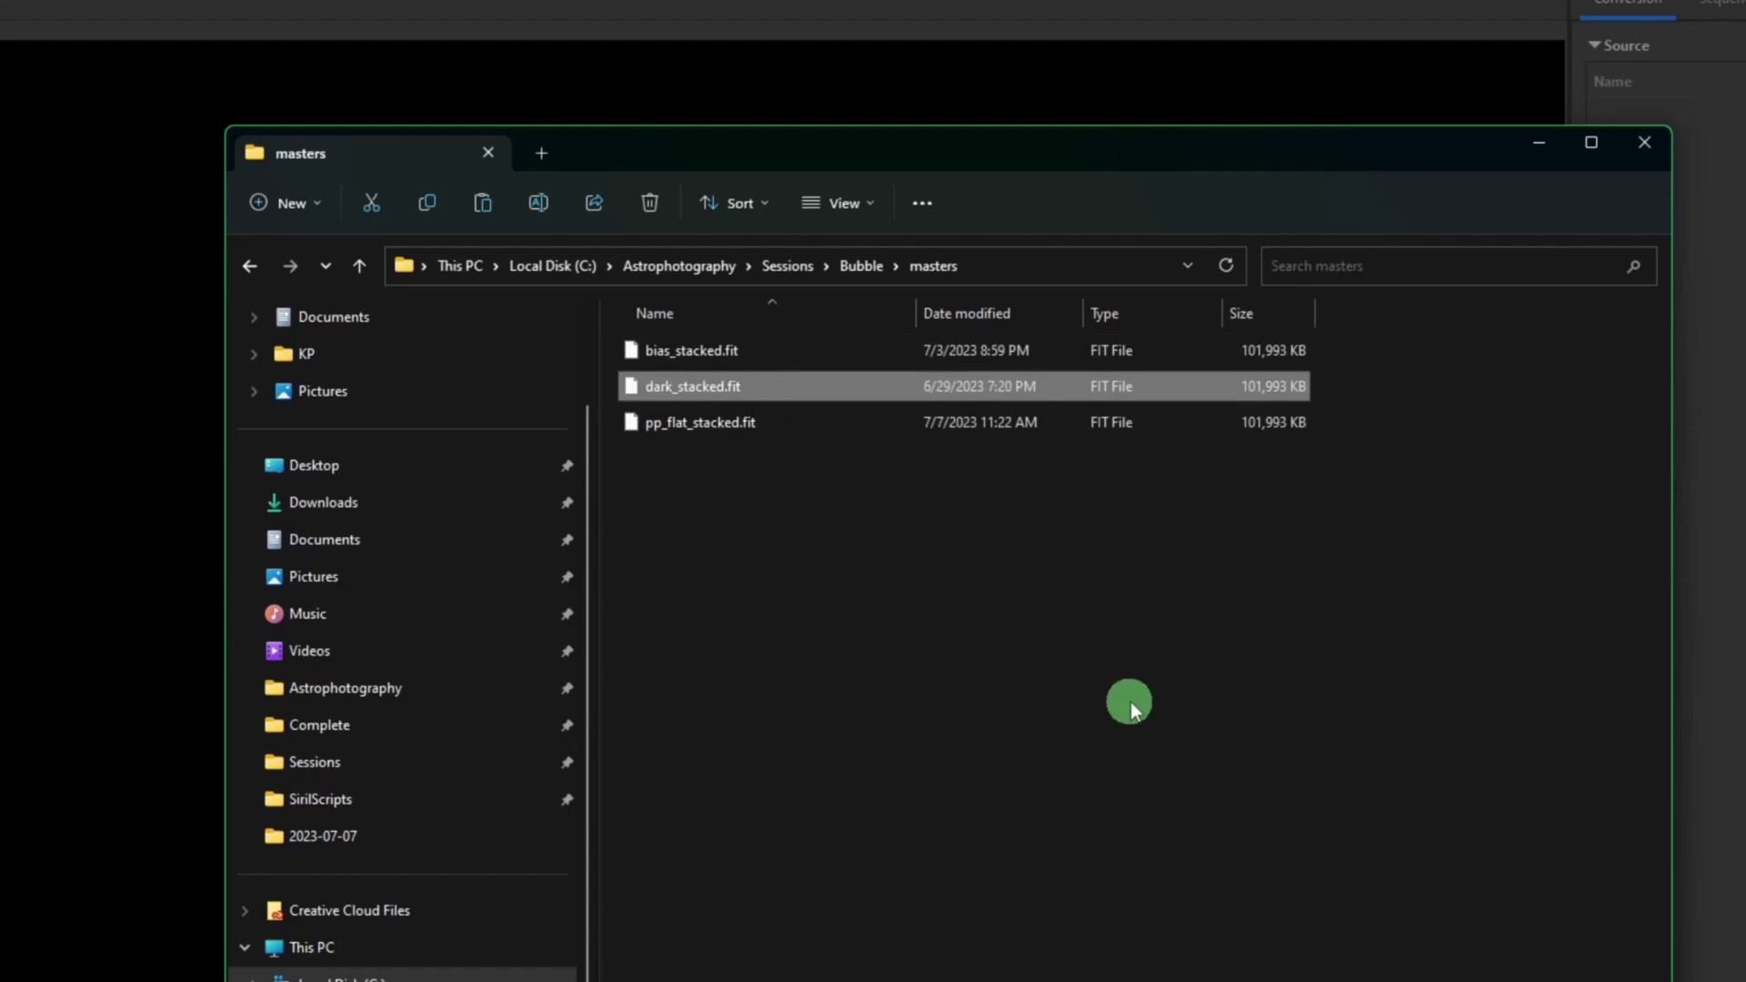
Look through the light frames in the Bubble session's lights folder.
click(868, 268)
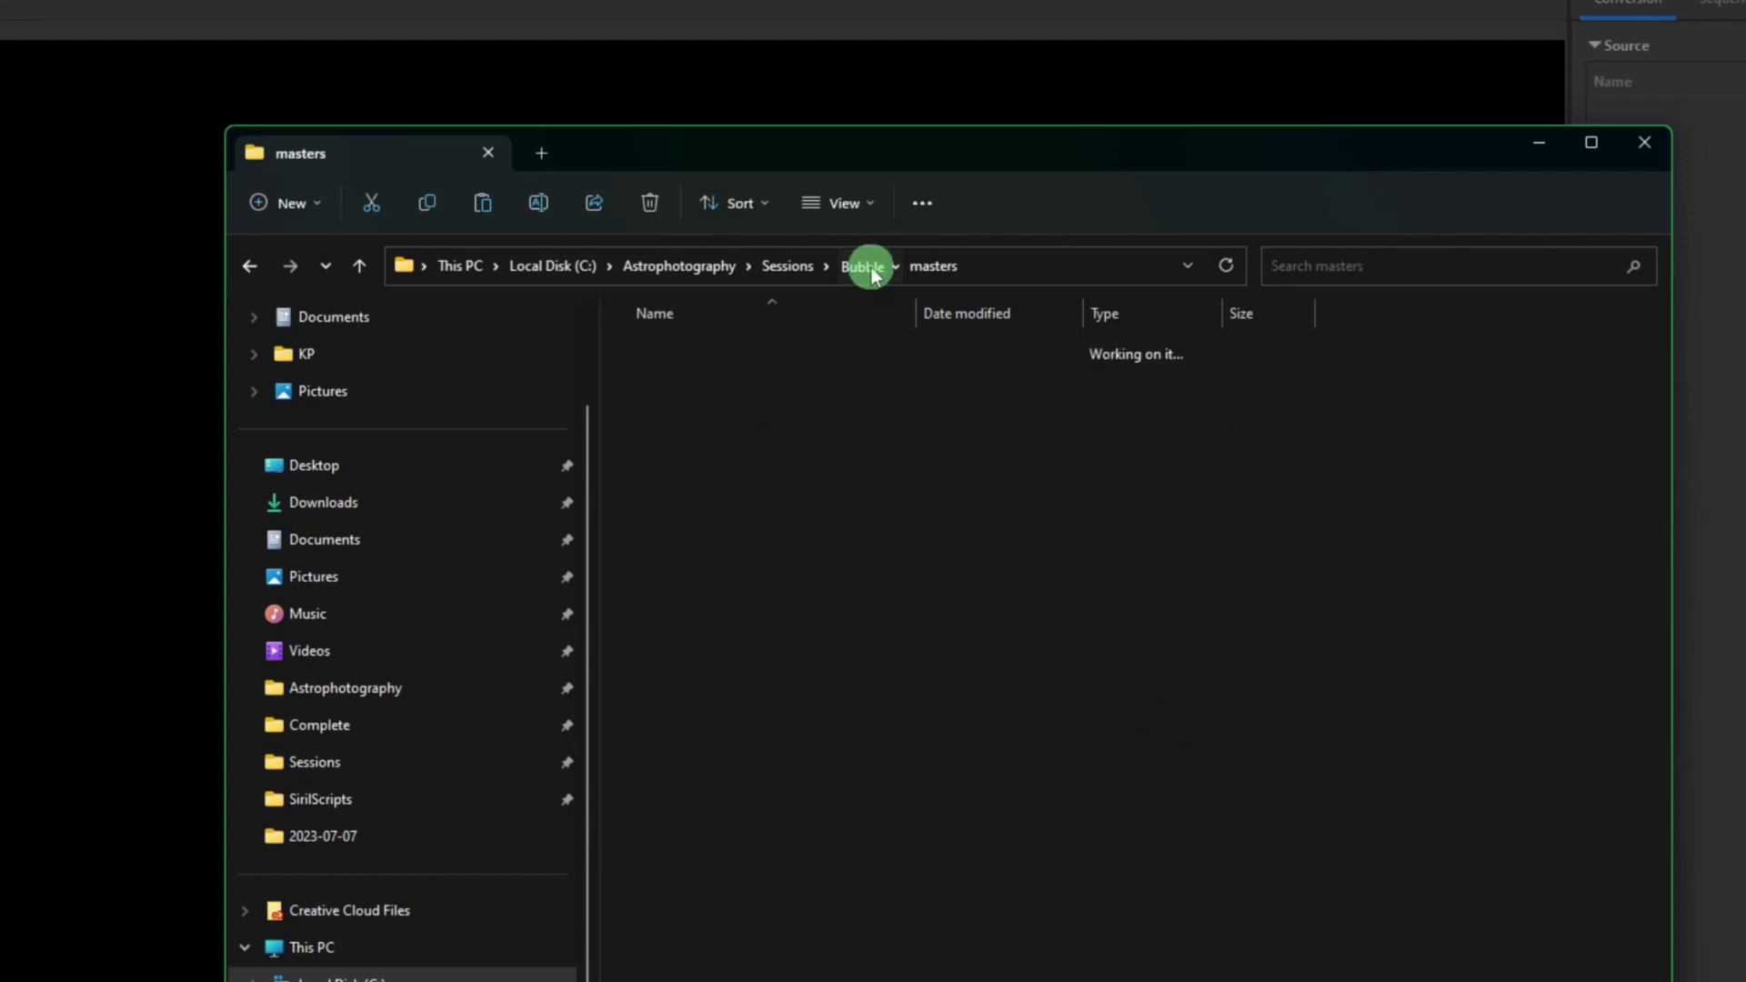
click(691, 388)
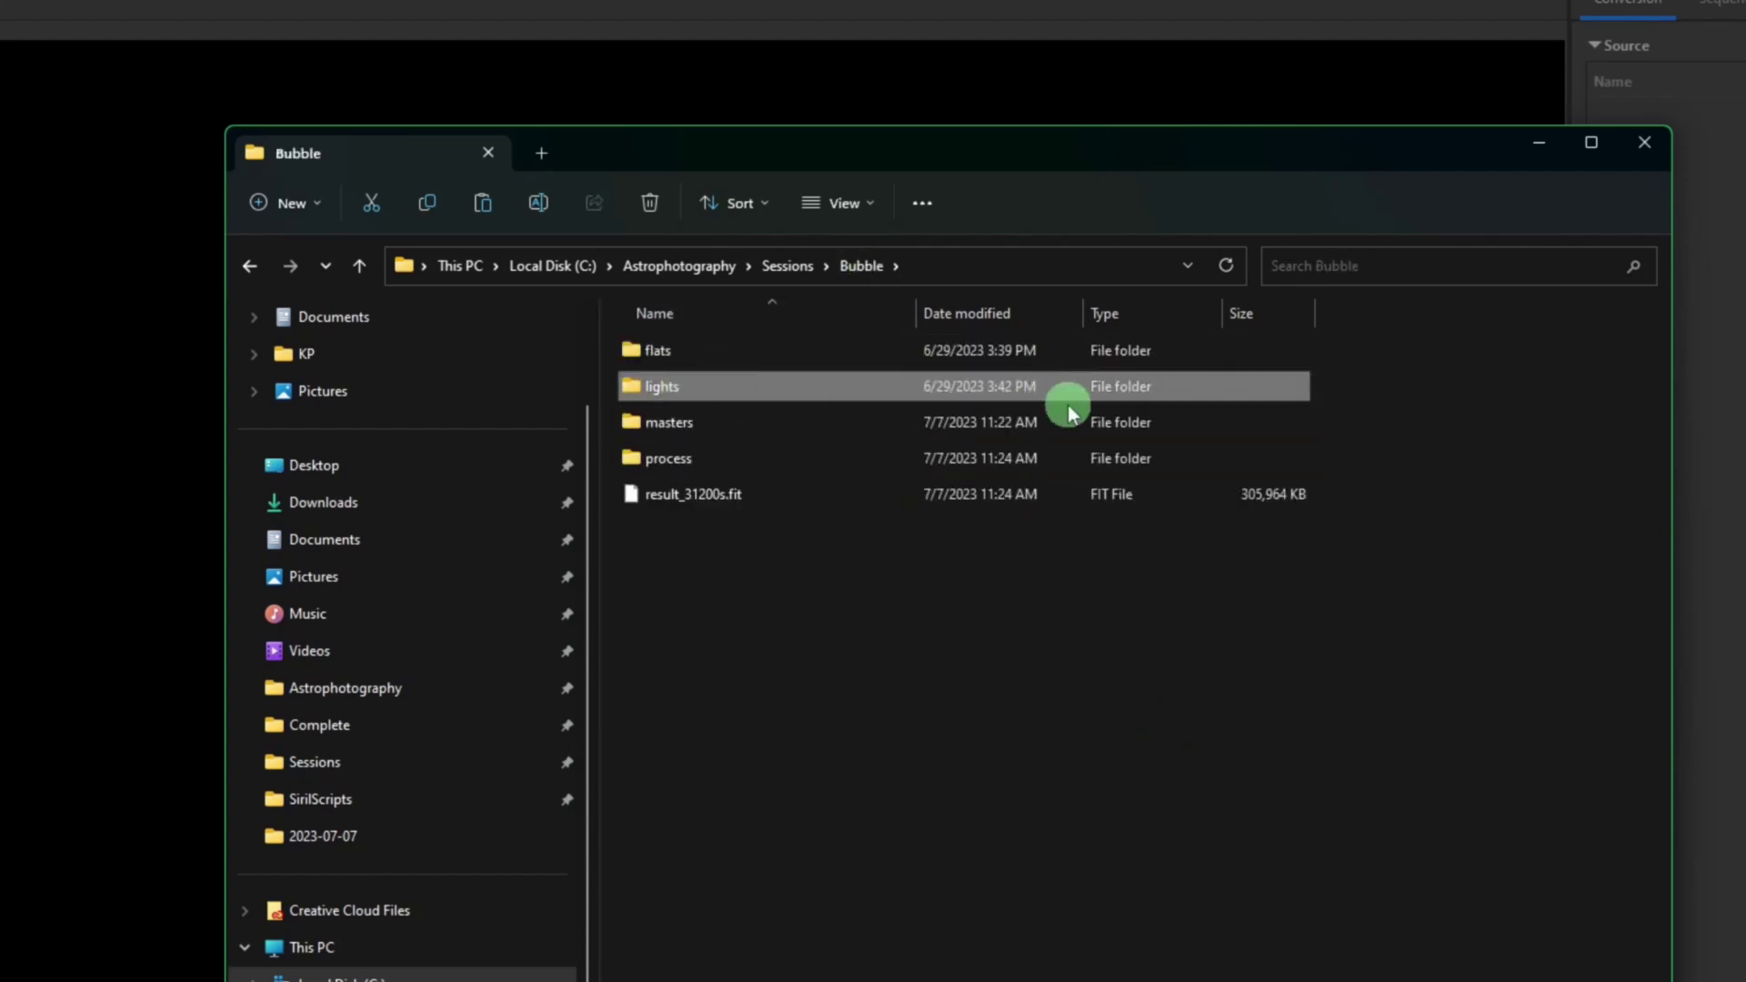
double_click(791, 389)
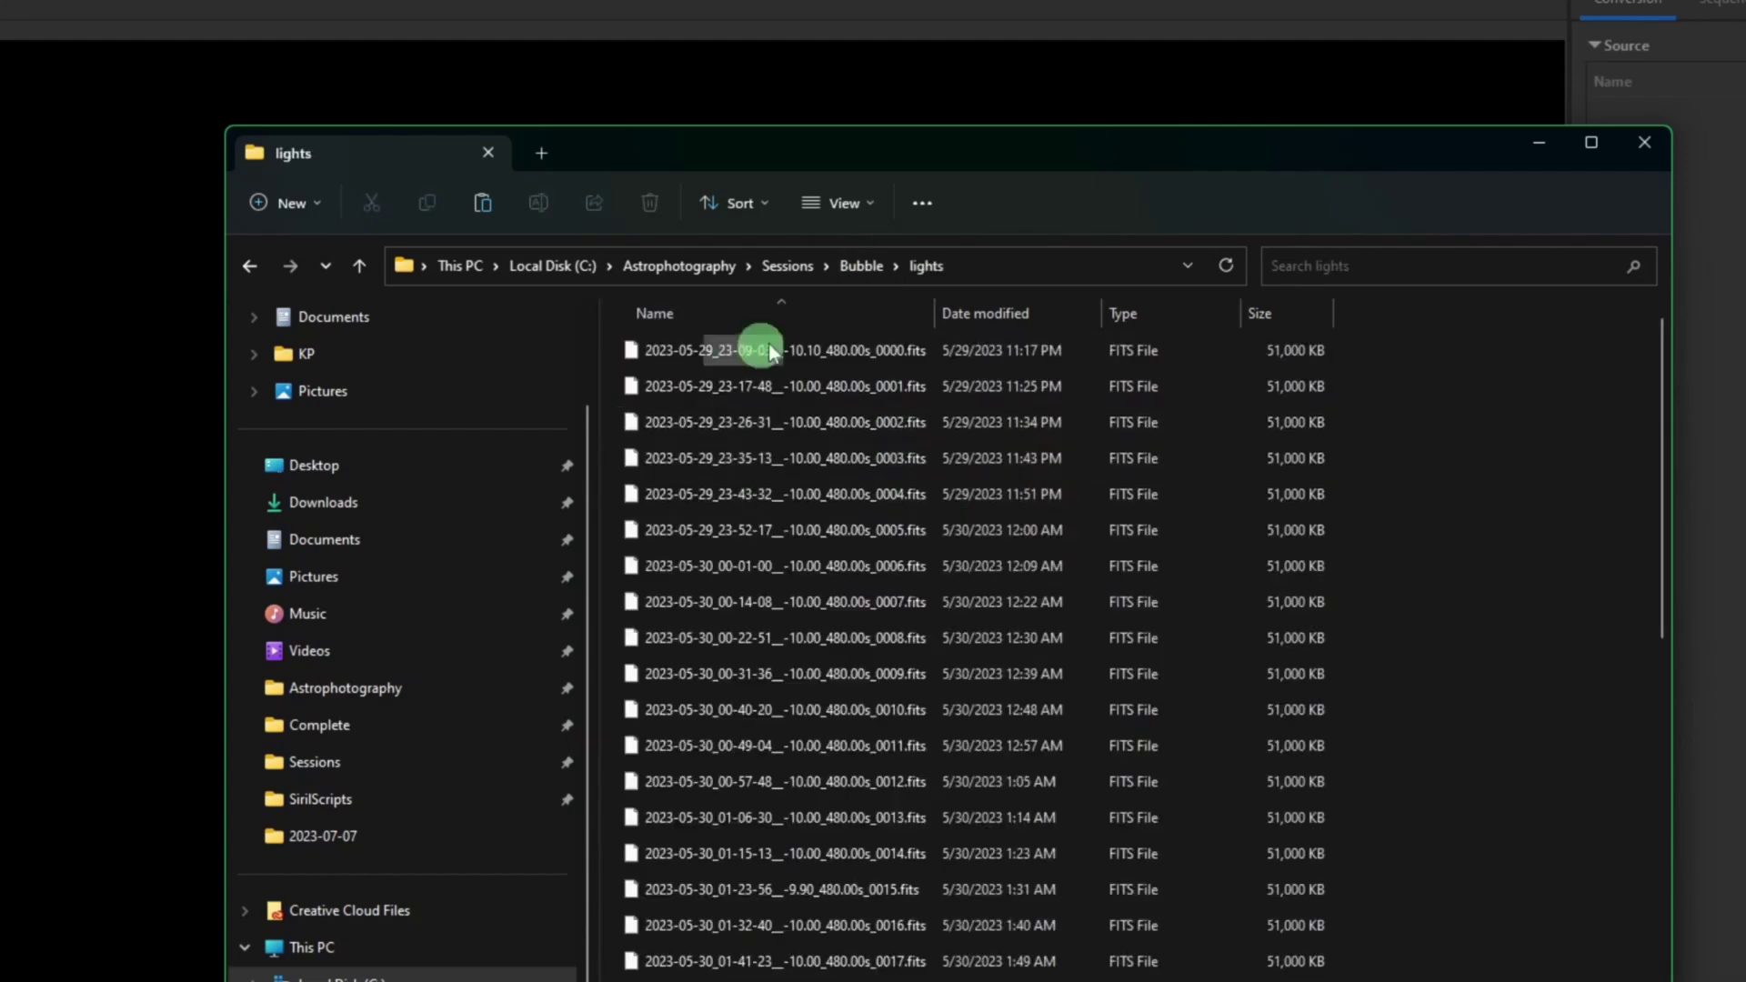
click(827, 391)
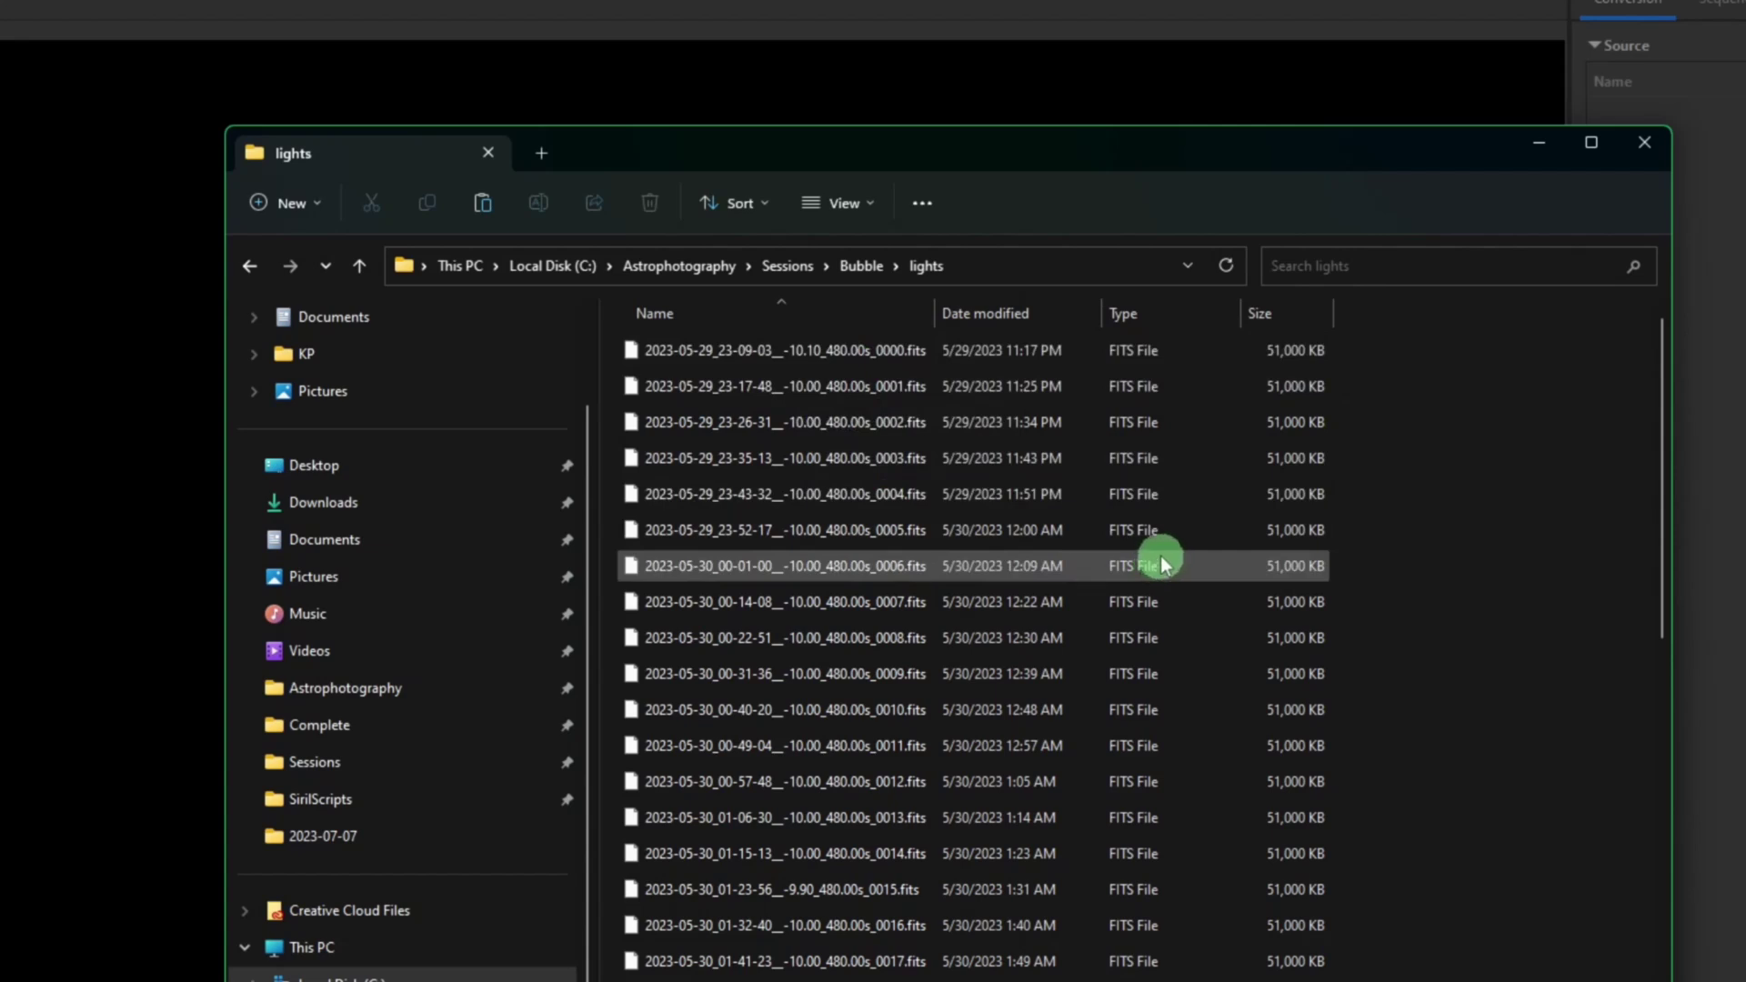
click(863, 266)
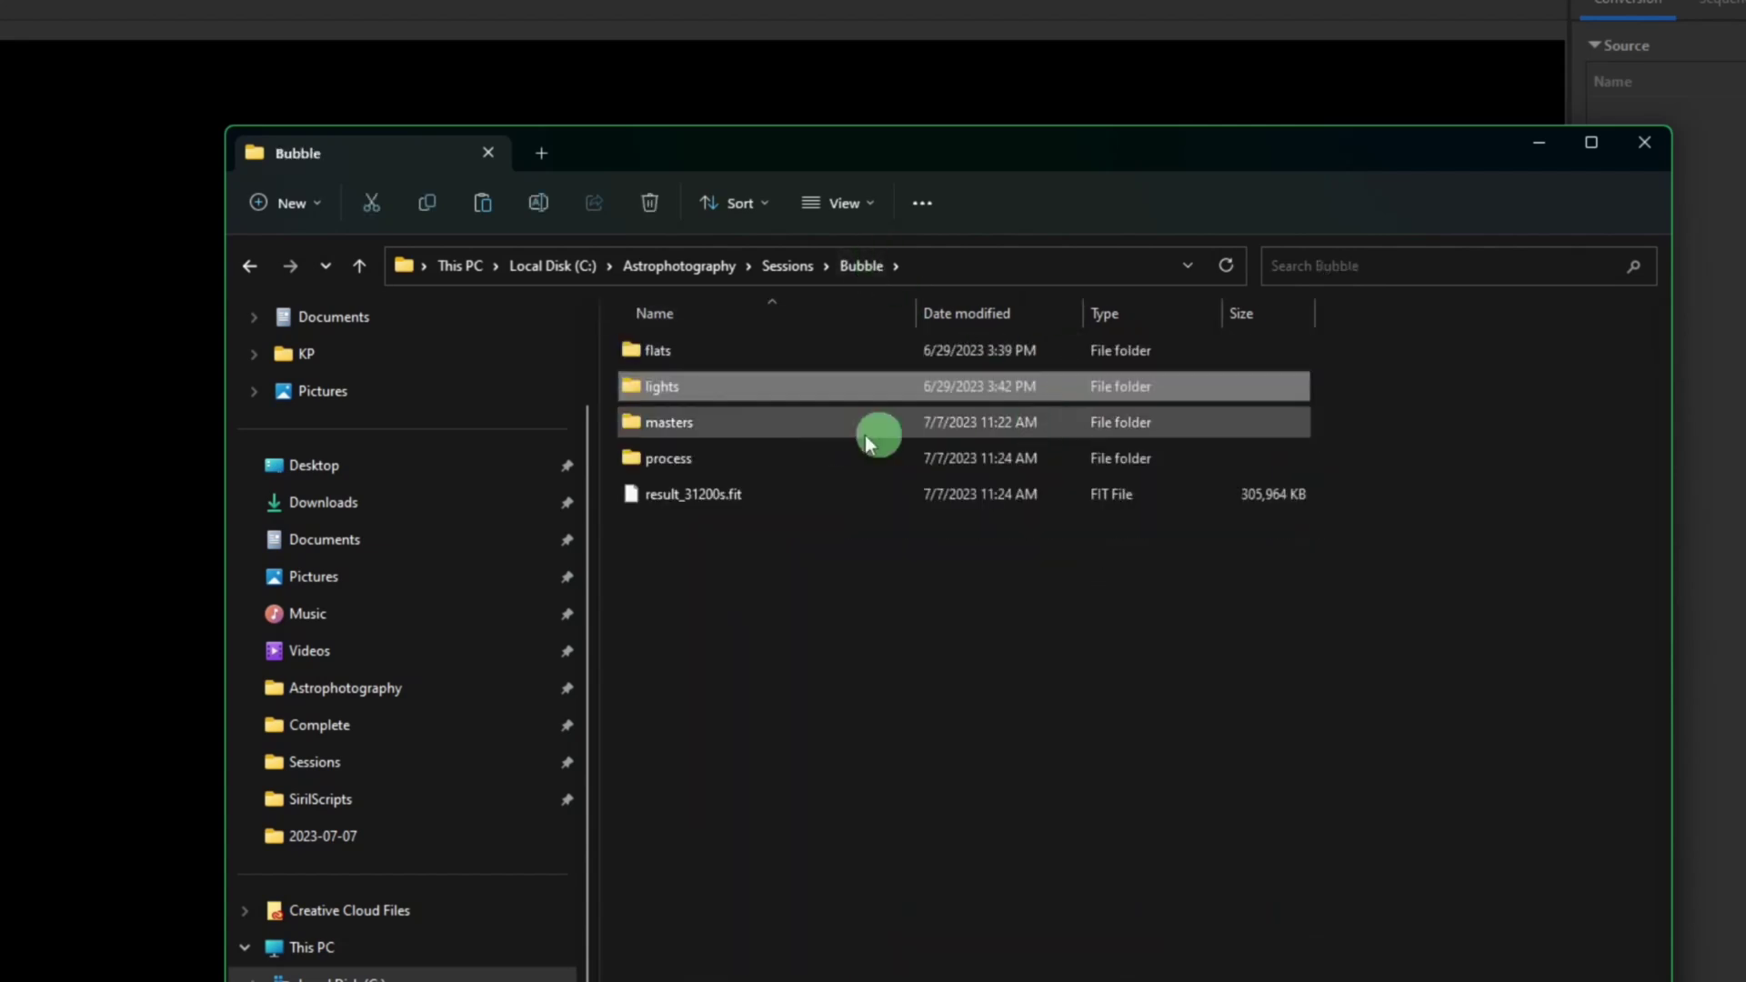
Copy dark_stacked.fit from Bubble's masters into Astrophotography\Masters\Dark.
double_click(712, 423)
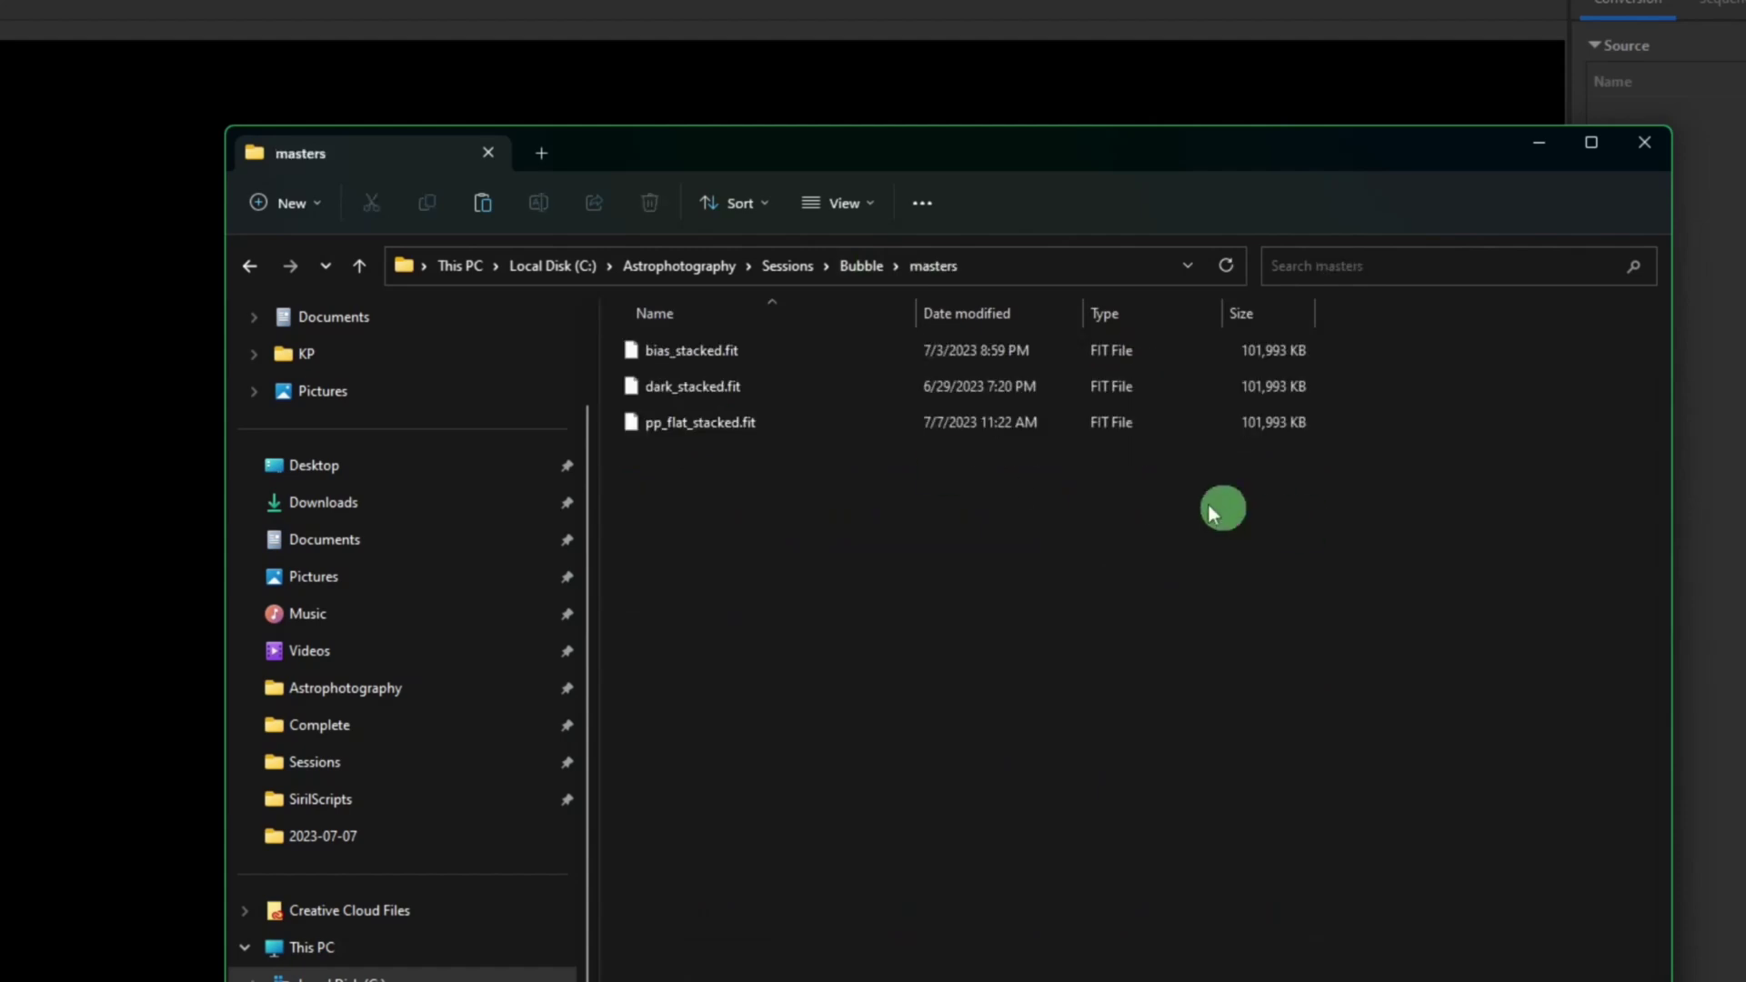
click(742, 384)
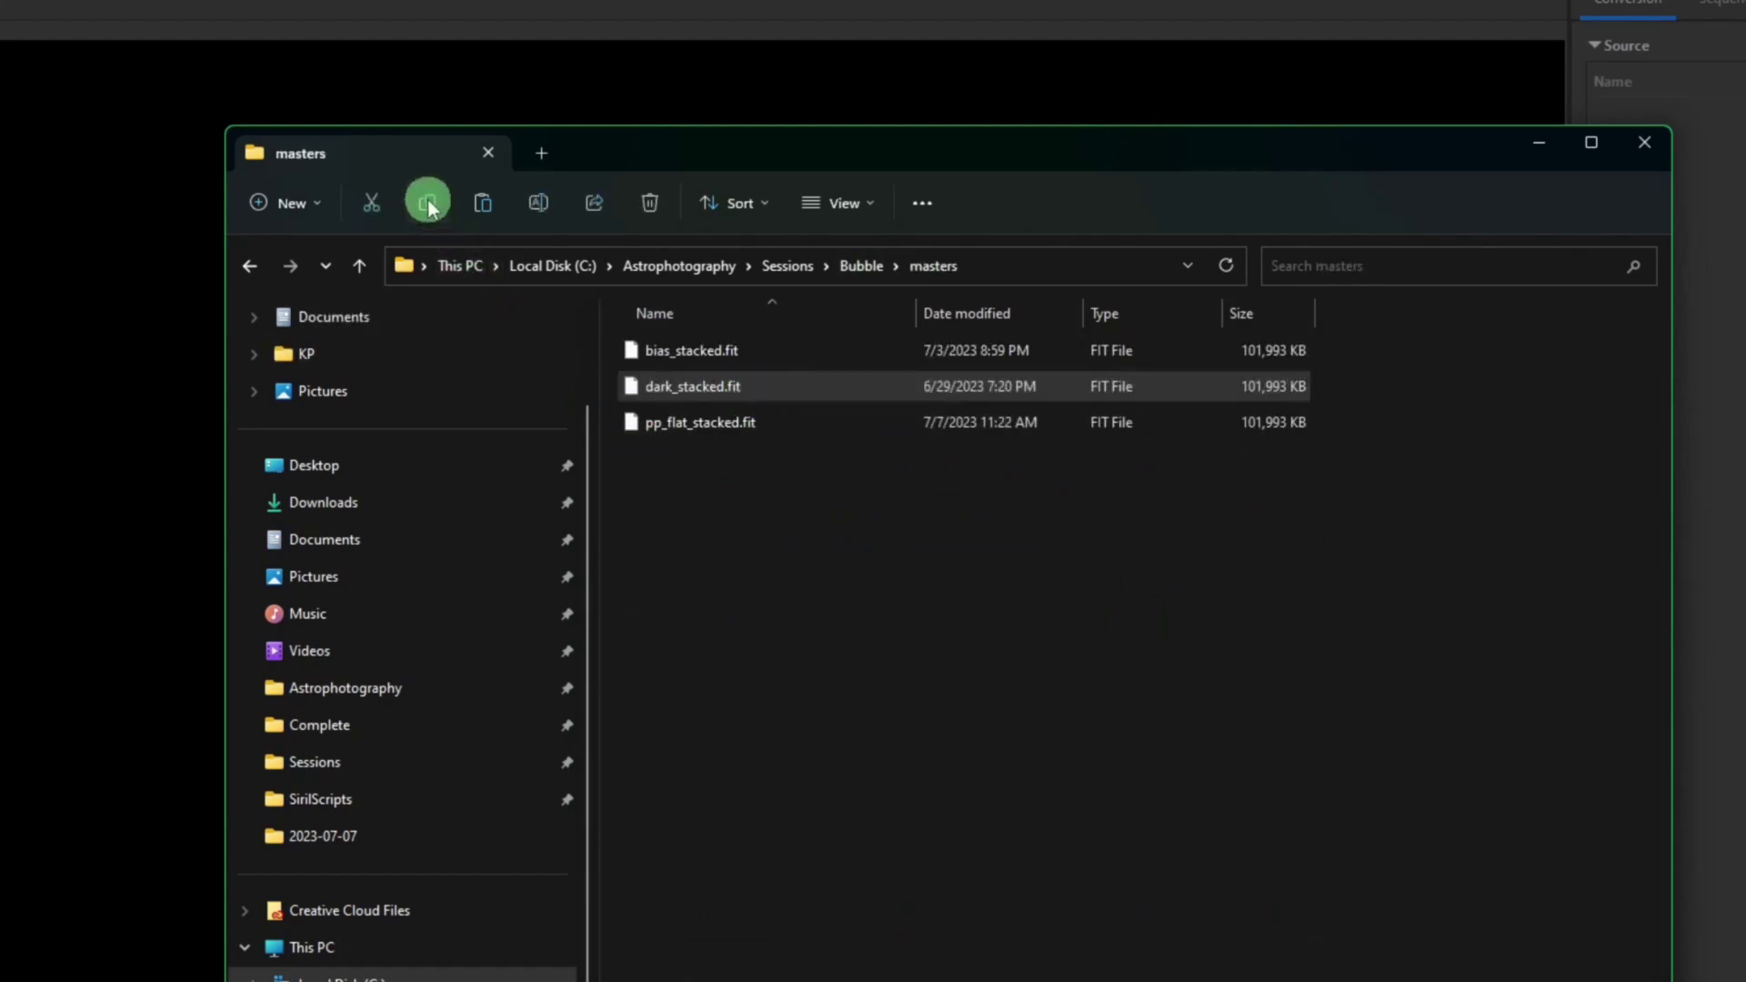
click(389, 692)
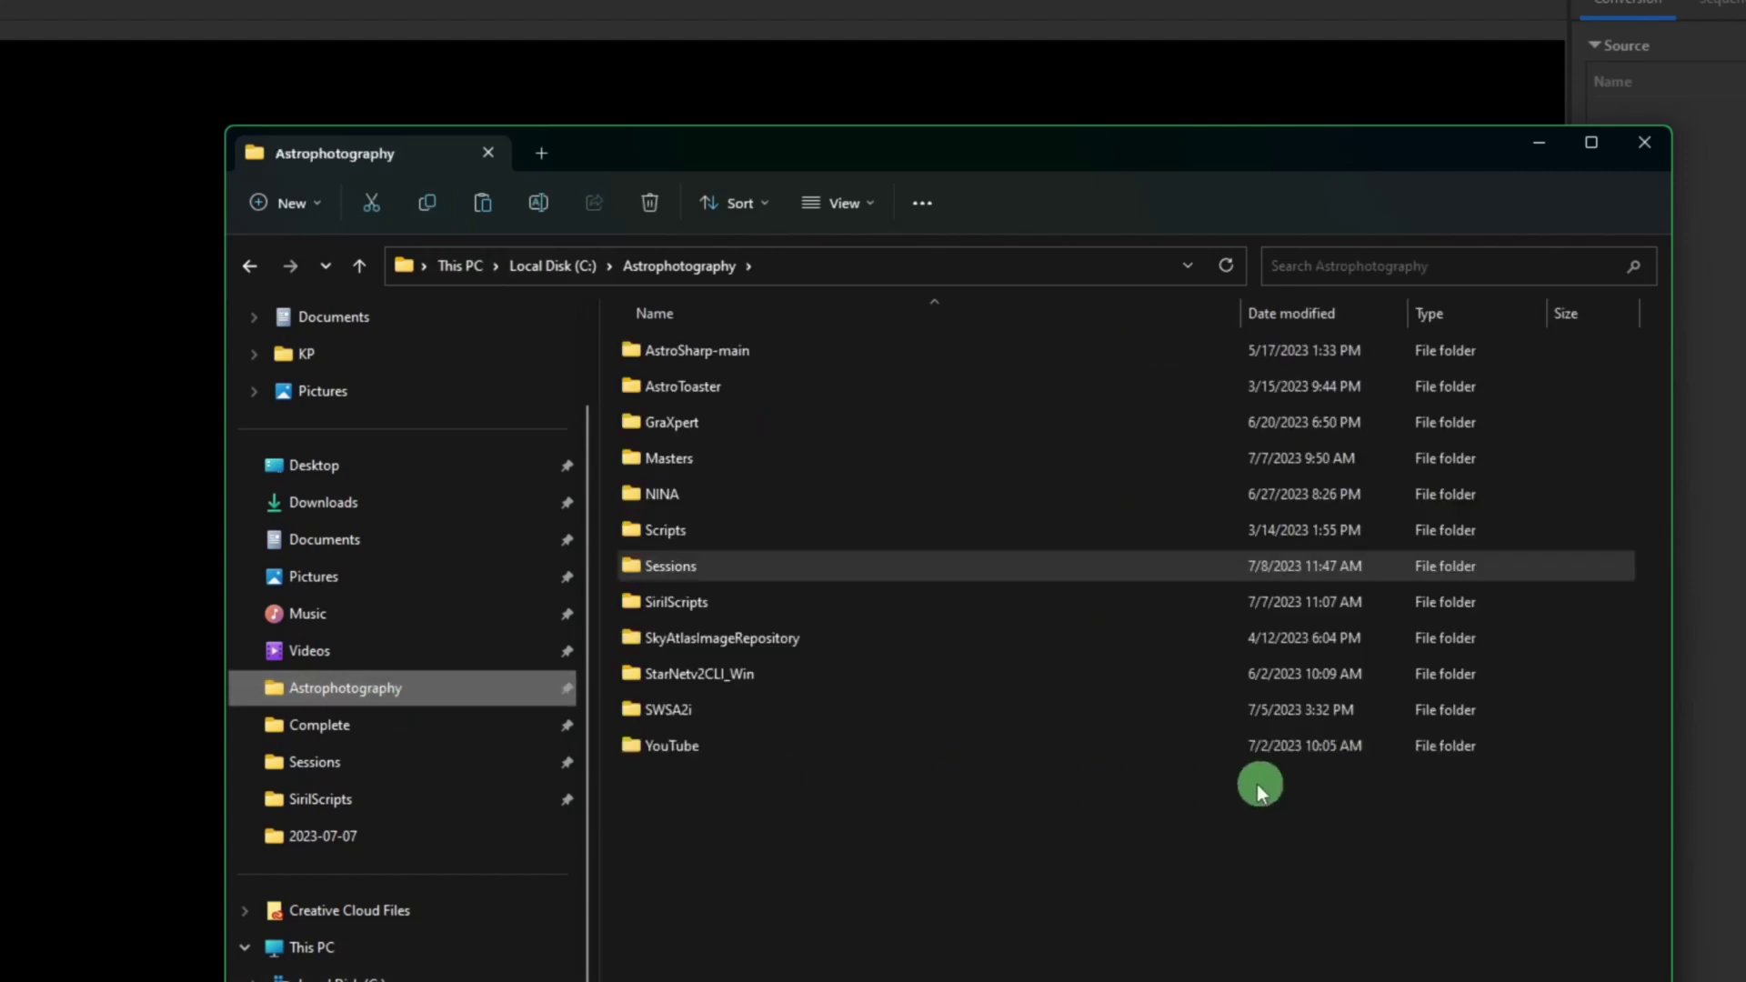
double_click(647, 457)
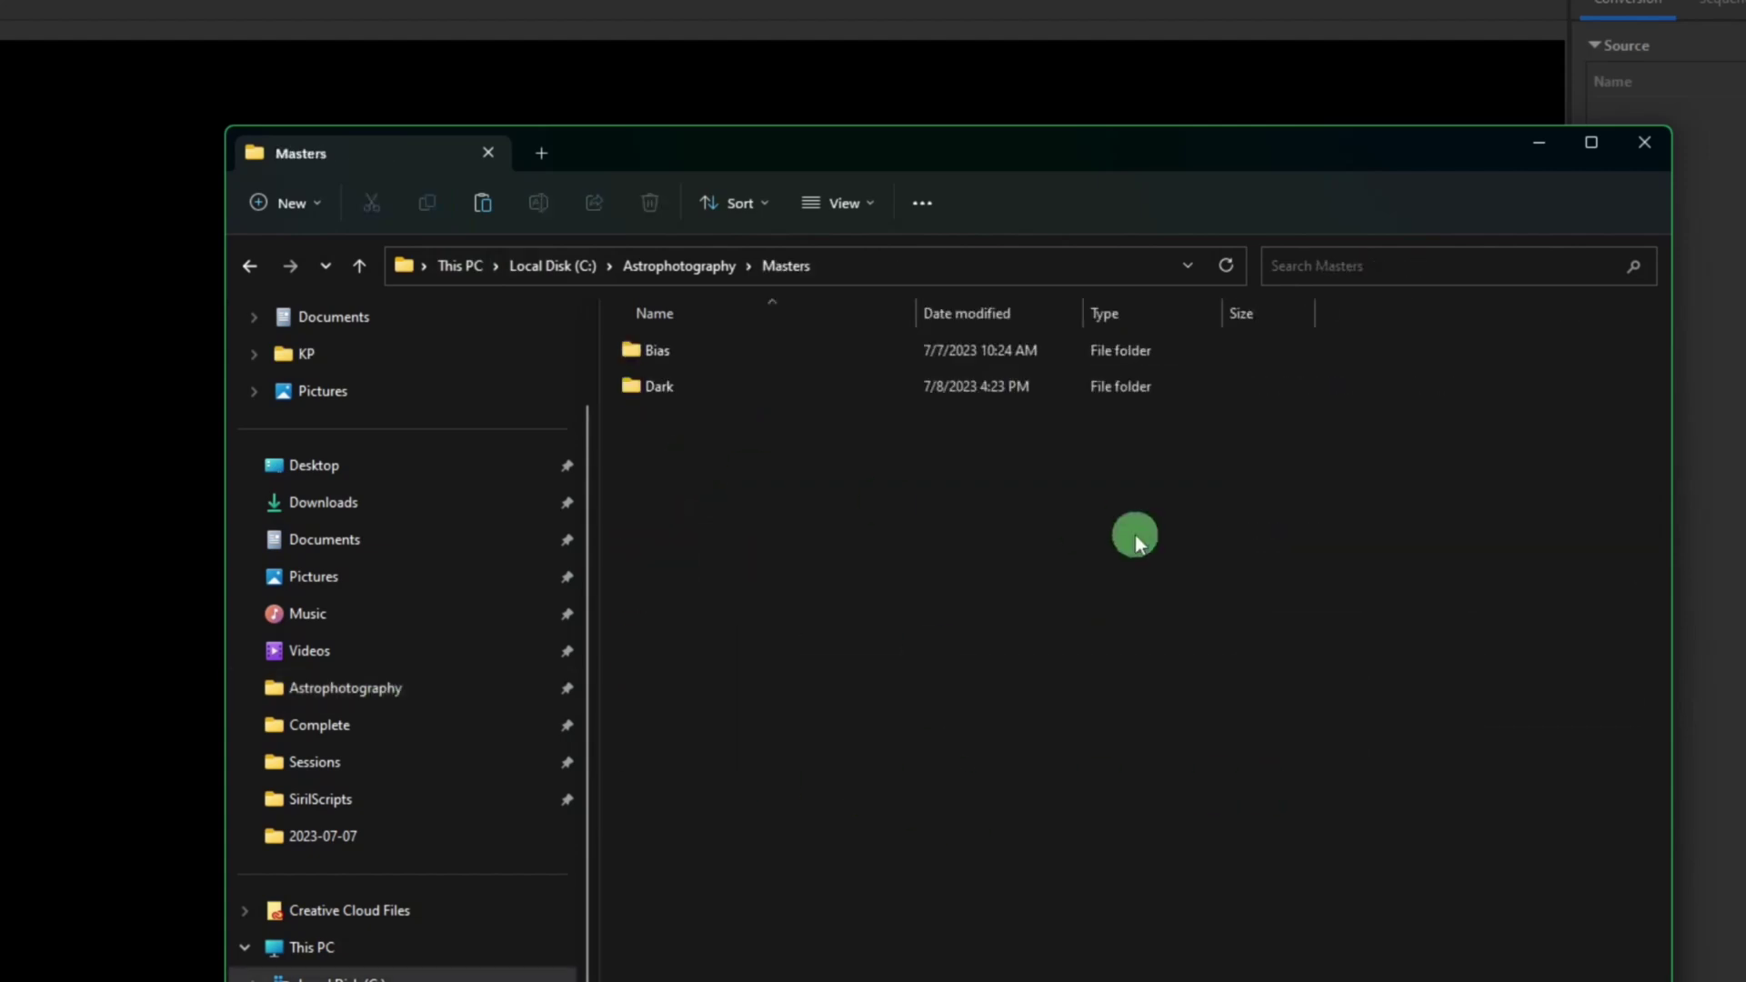
double_click(728, 393)
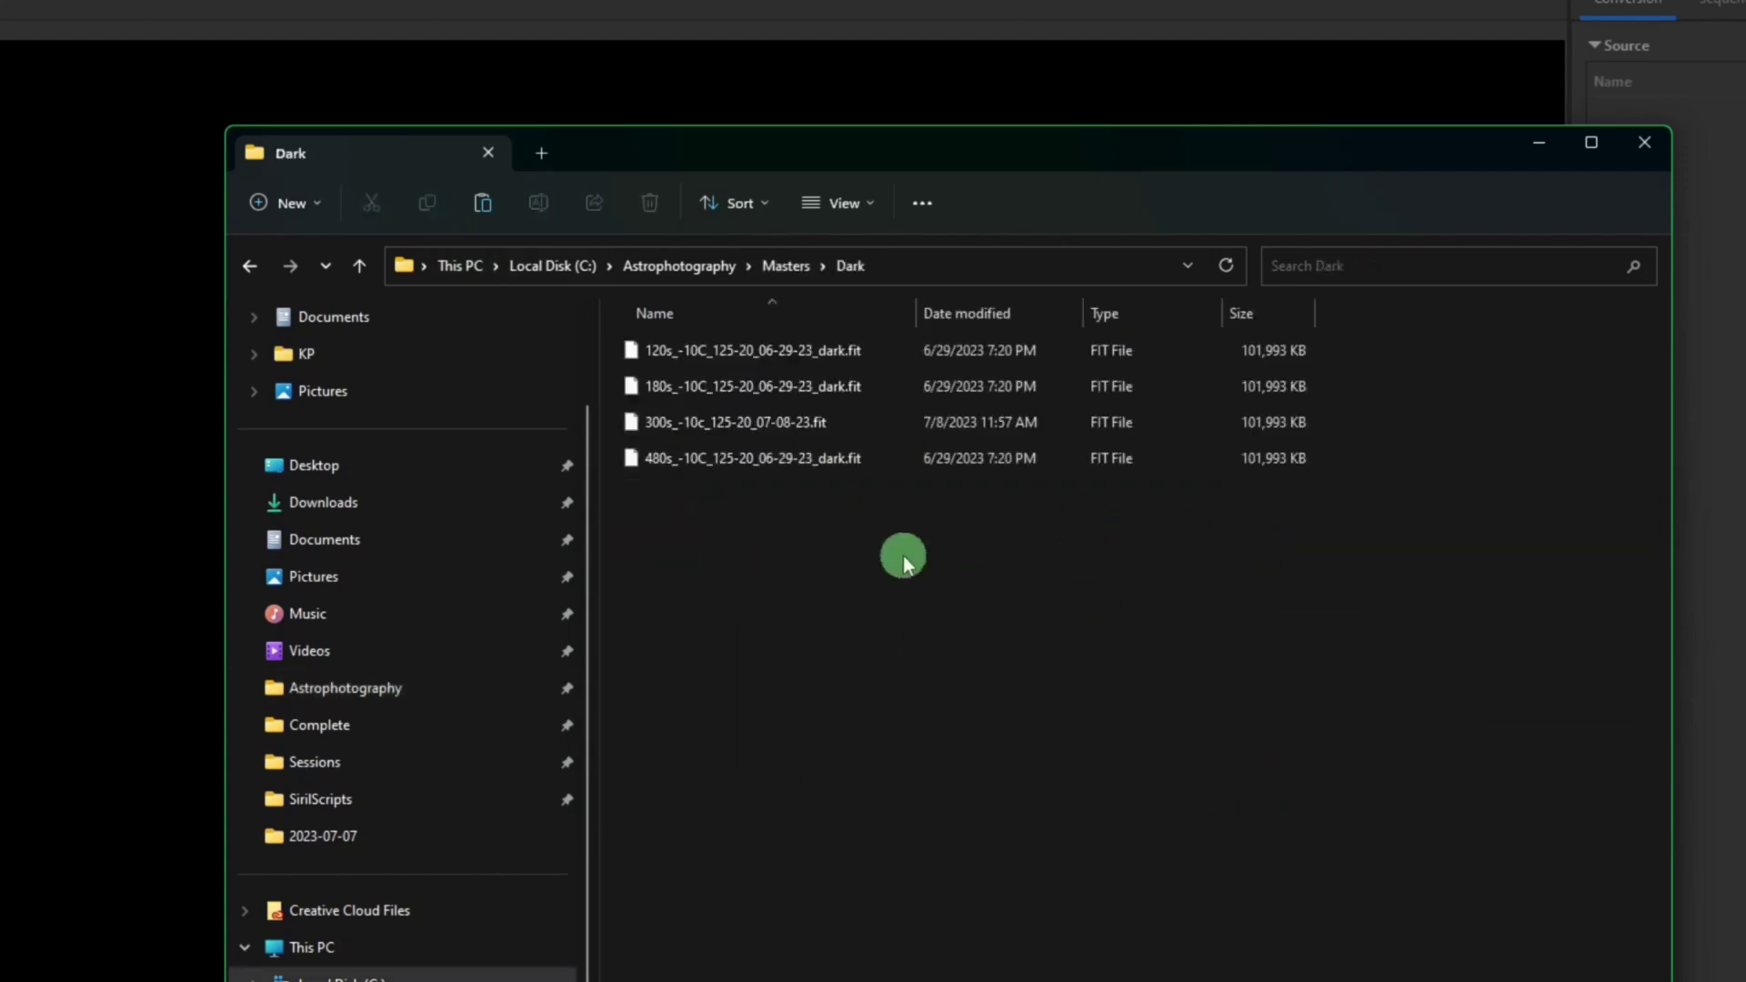
click(493, 205)
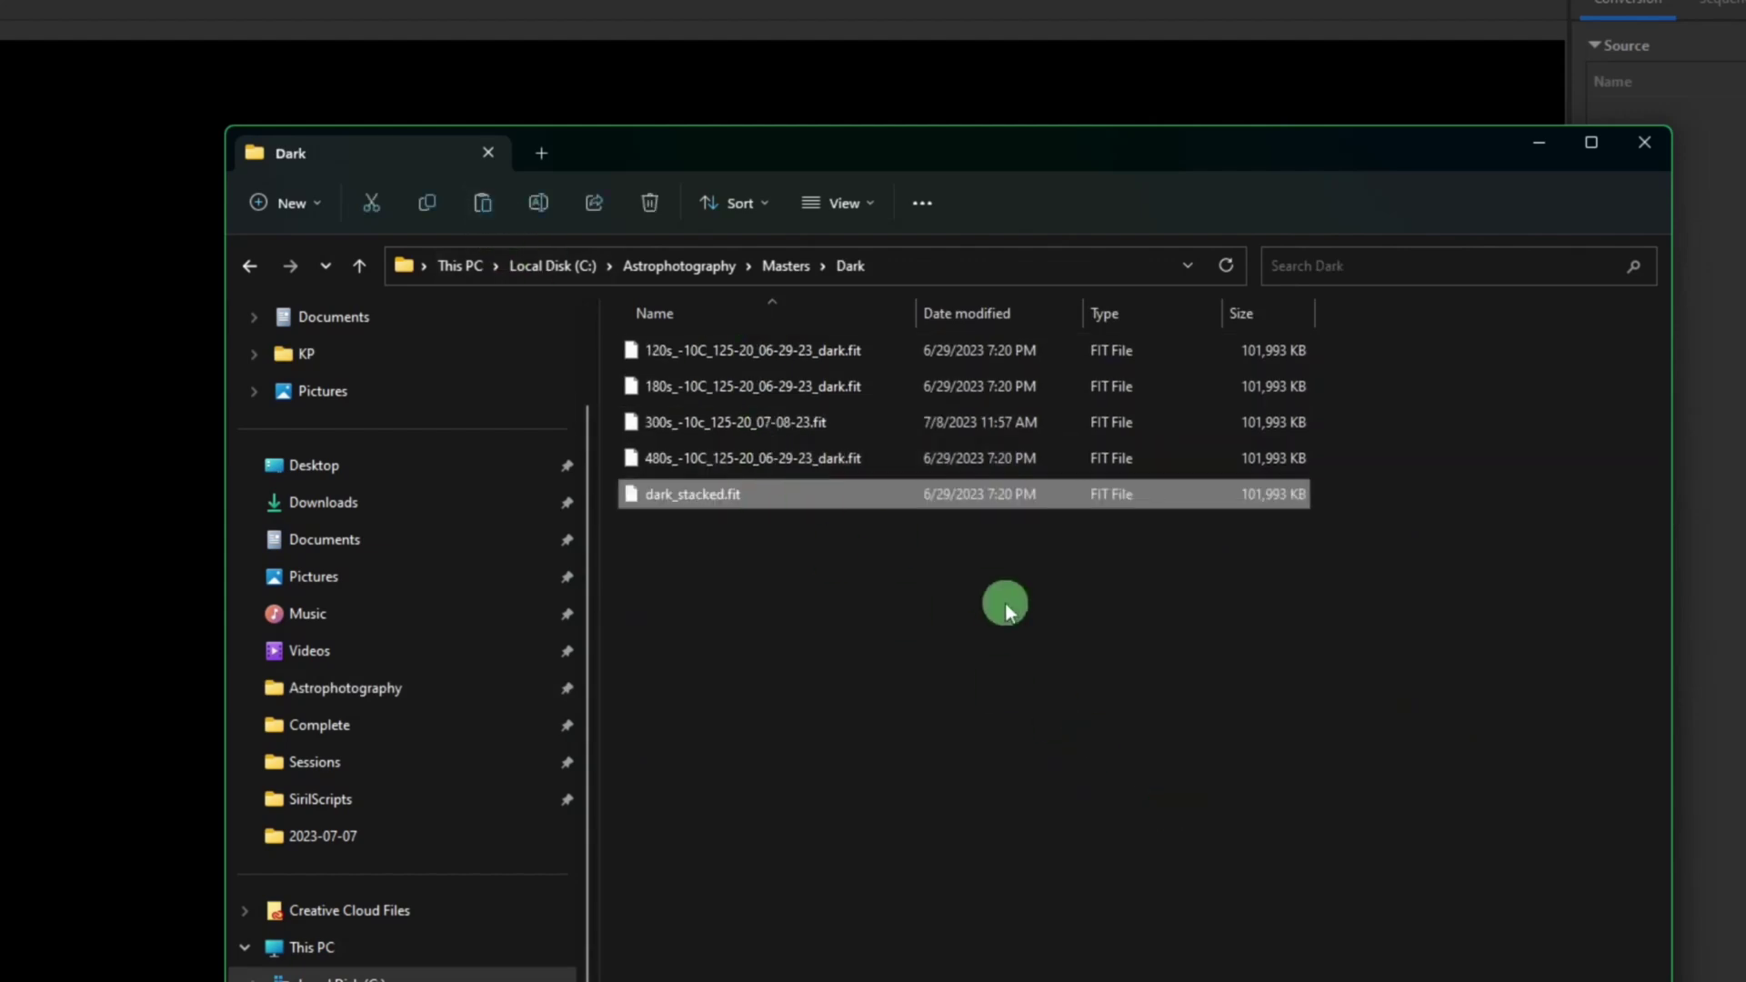
key(F2)
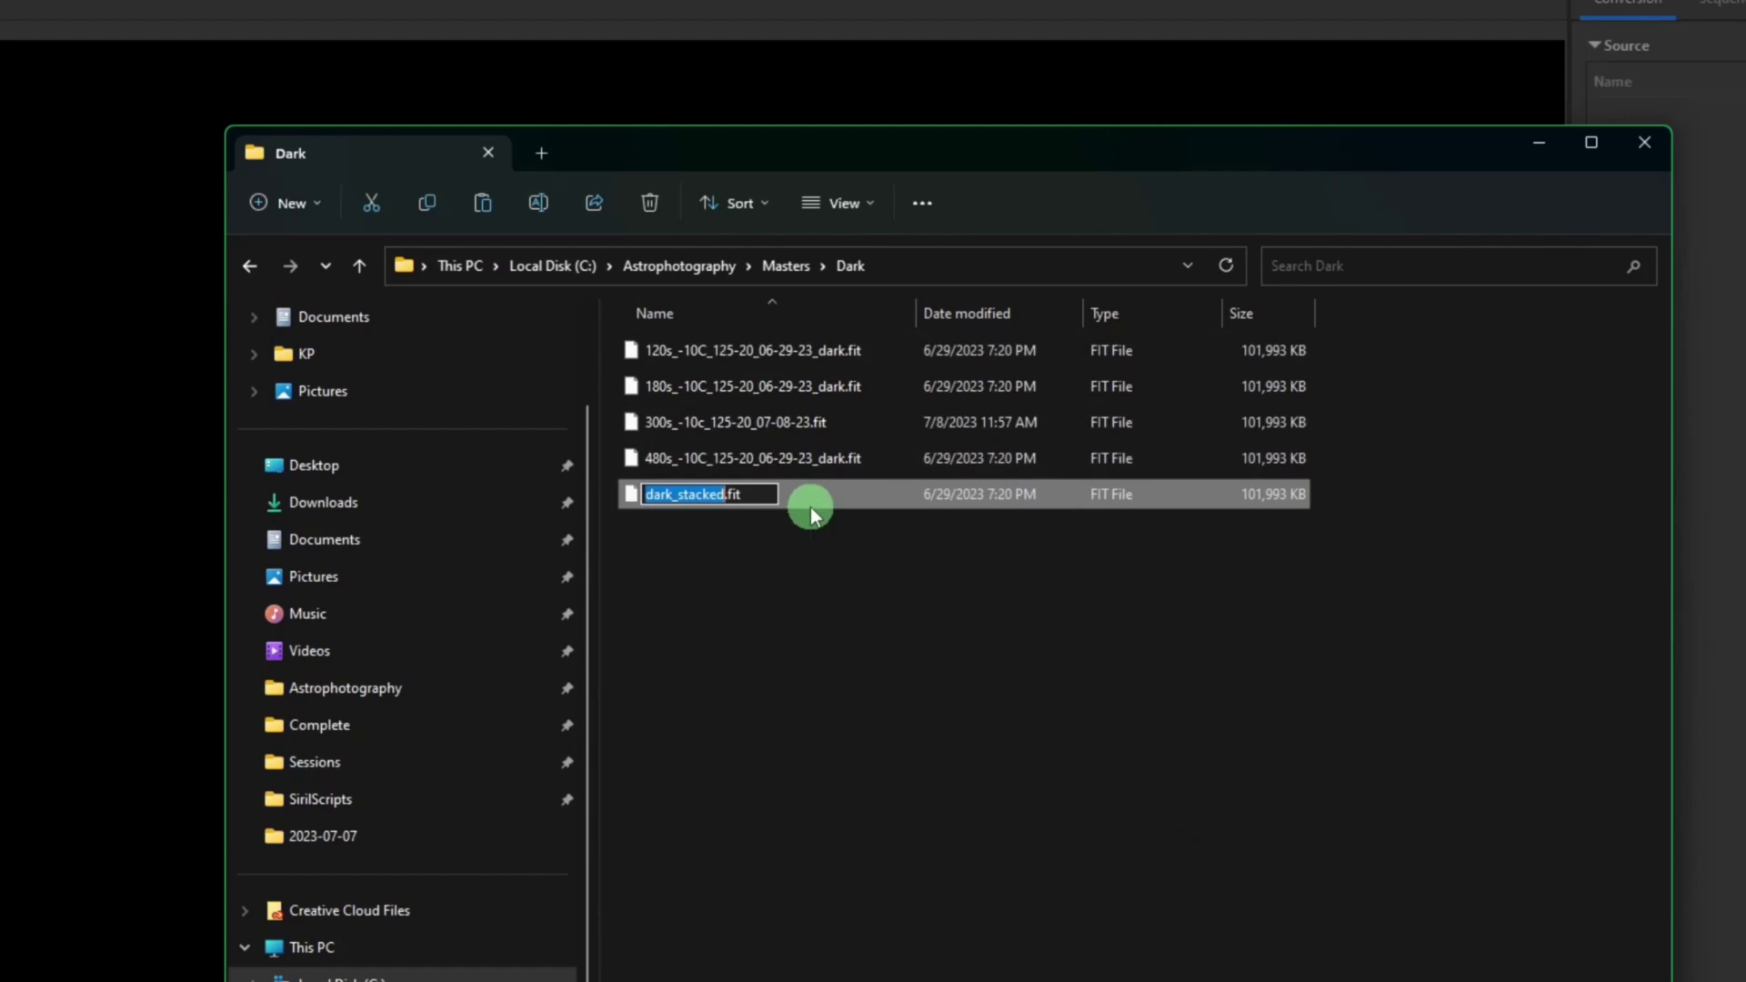
text(480s)
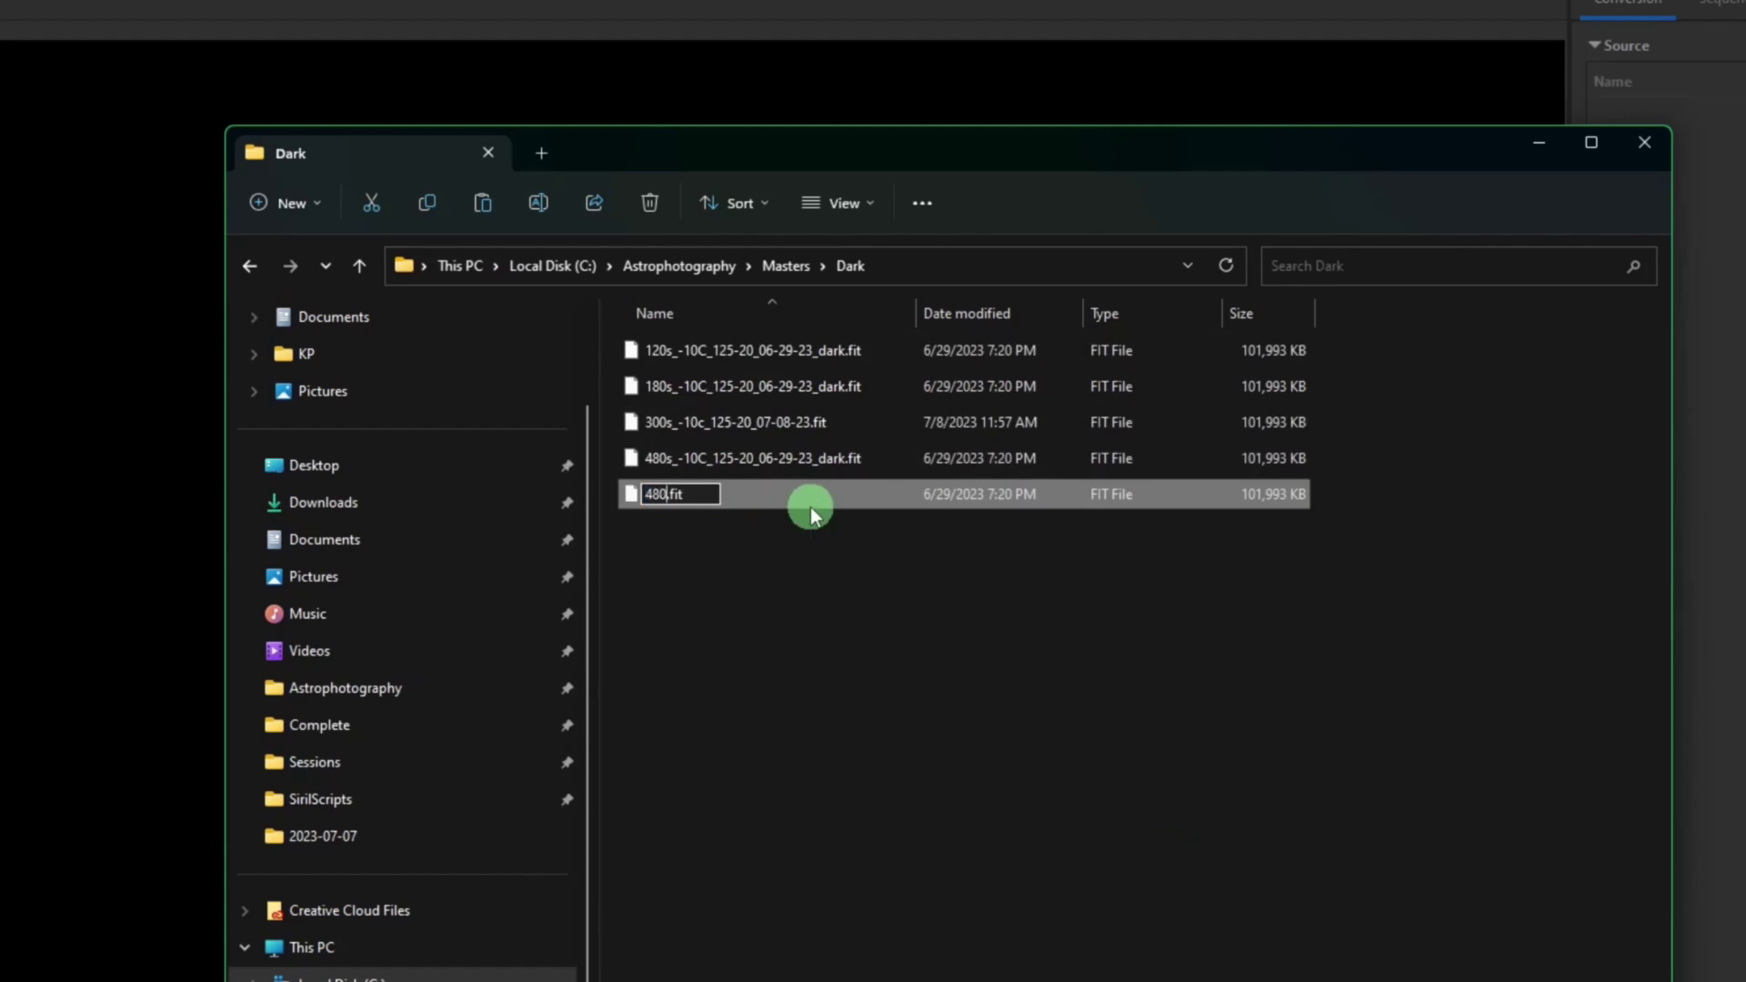
text(_-10_125)
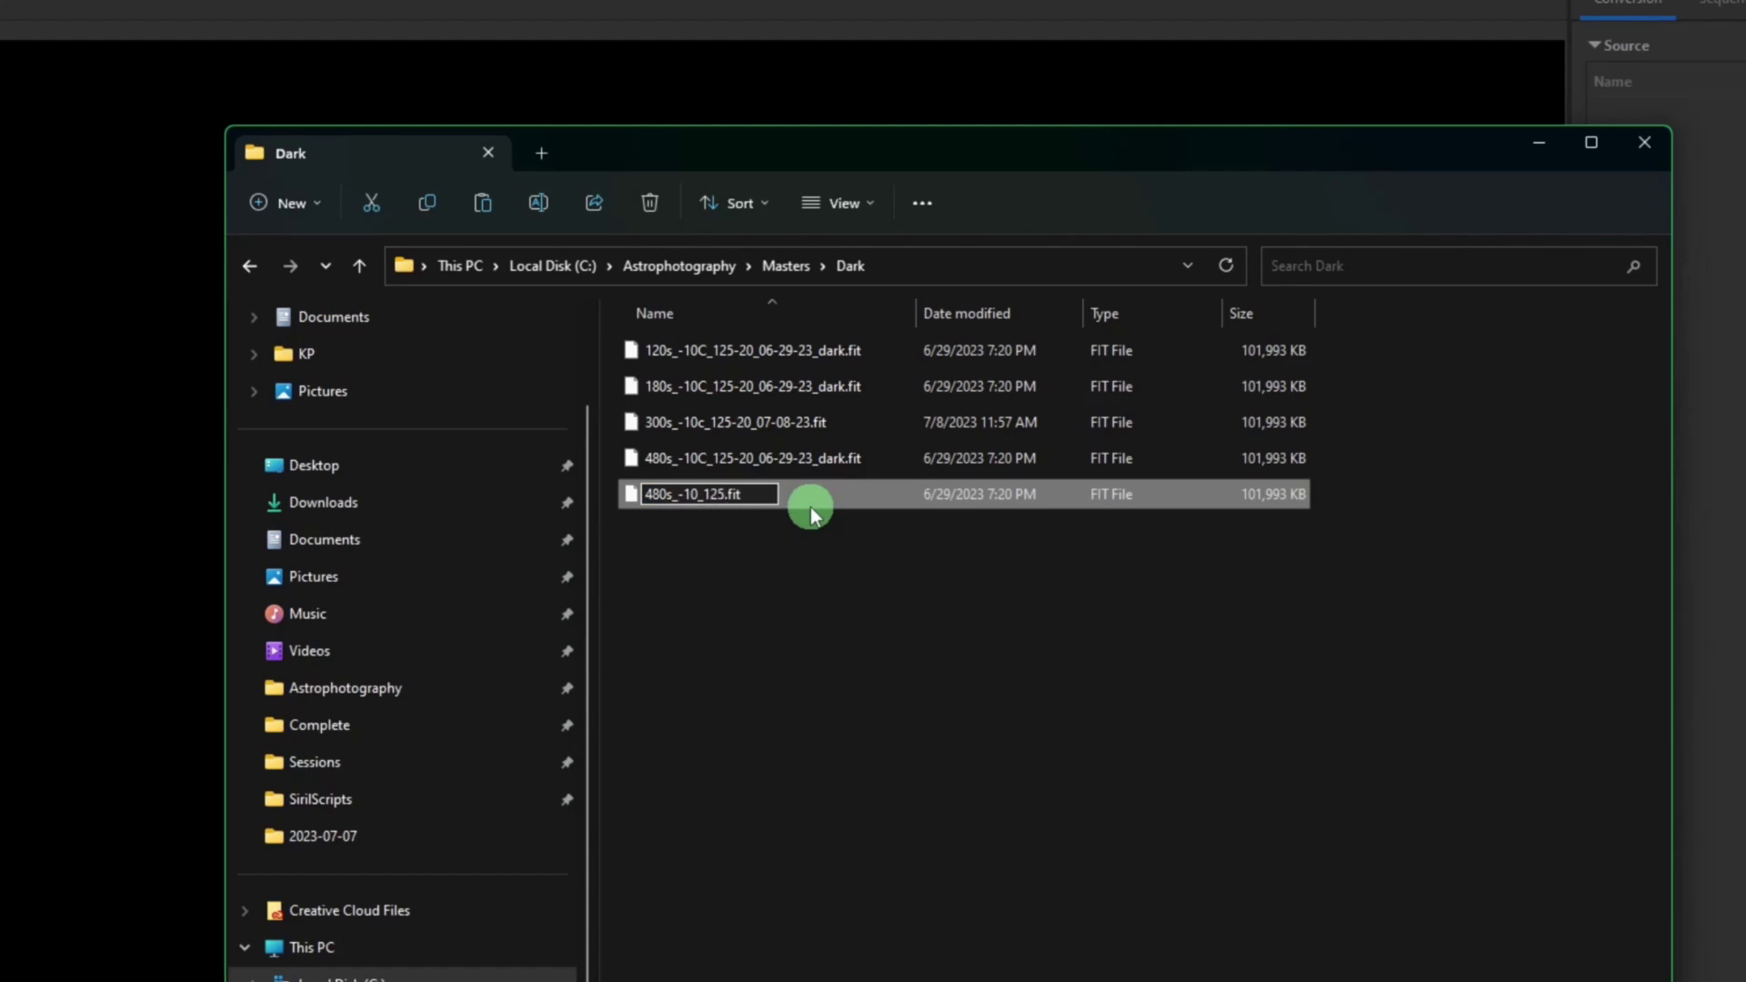
text(-20)
text(-)
text(07)
text(-07-23)
key(Return)
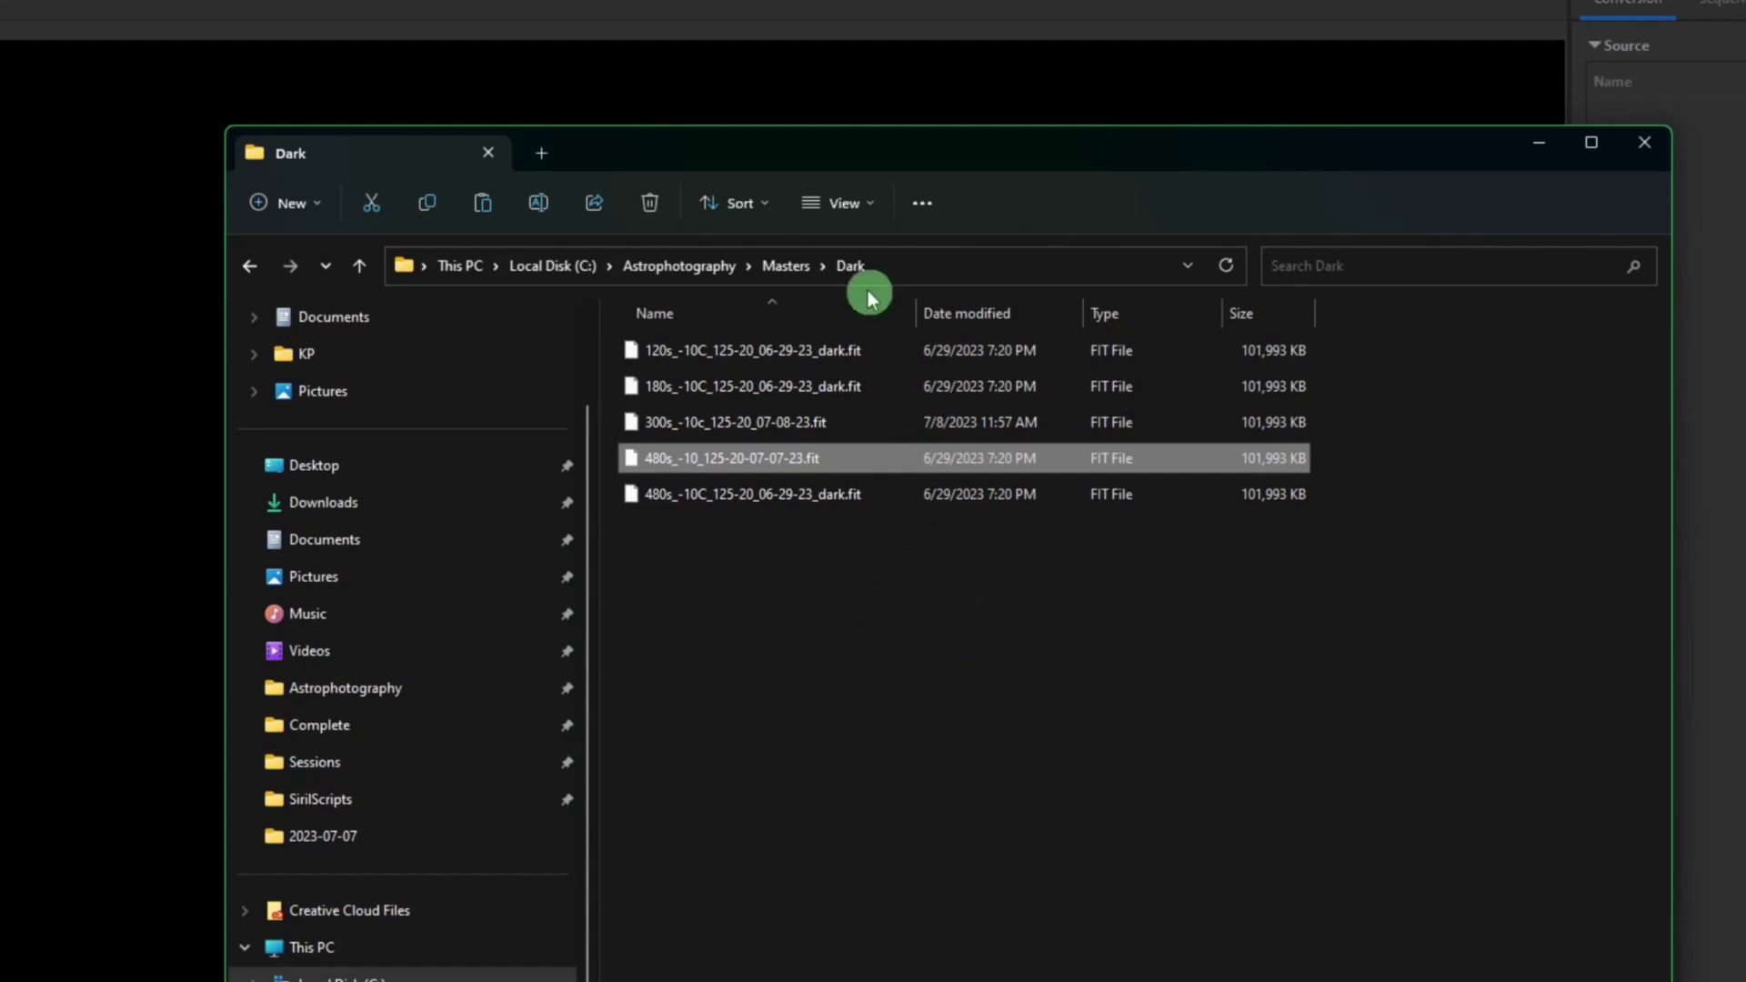
key(Delete)
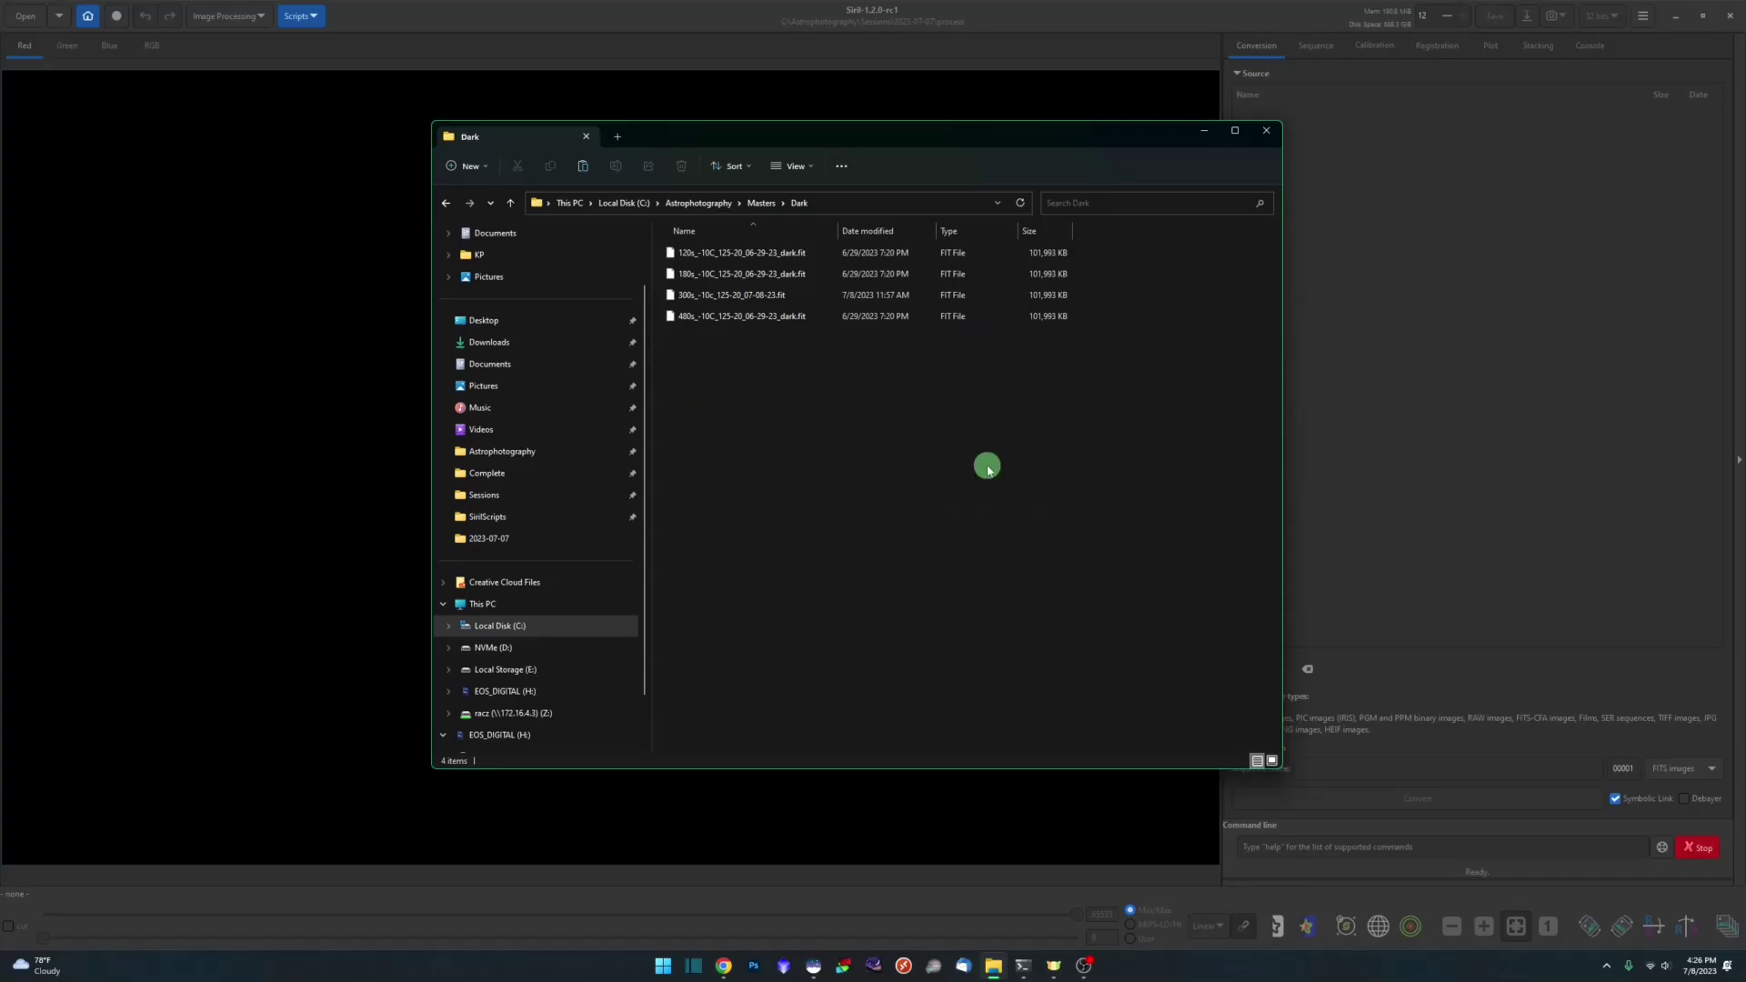
click(812, 316)
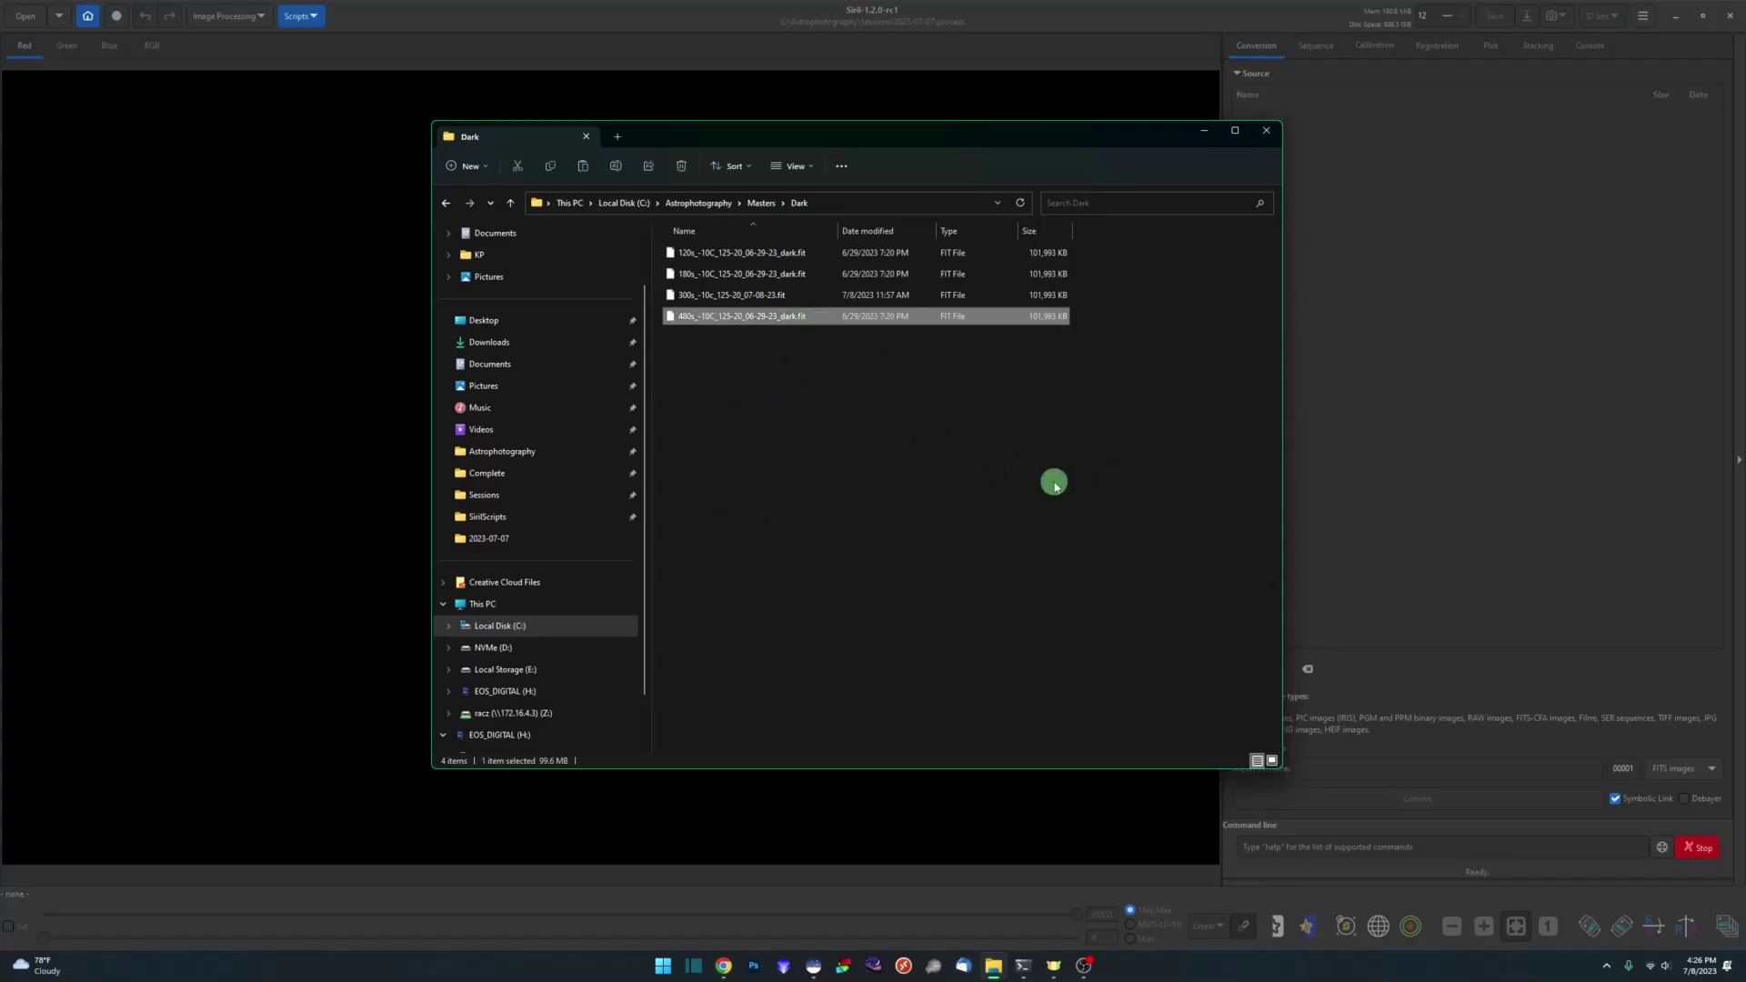
click(1054, 485)
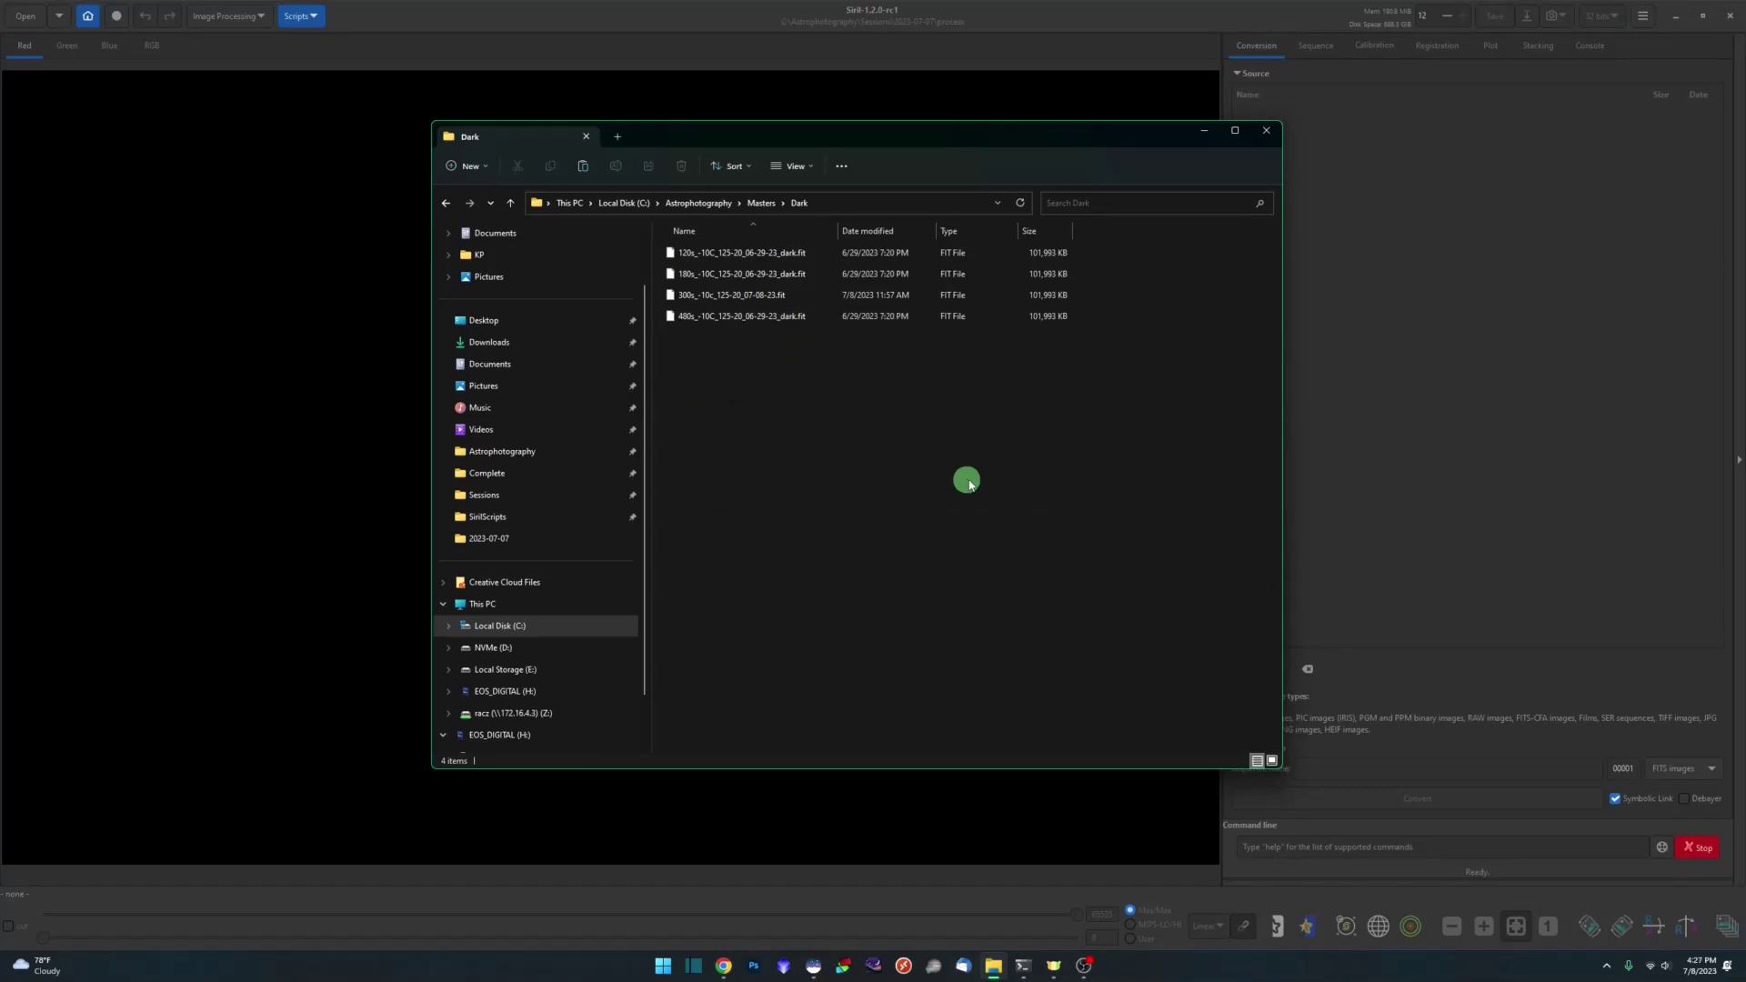
Locate bias_stacked.fit in the Bubble session's masters folder.
click(527, 451)
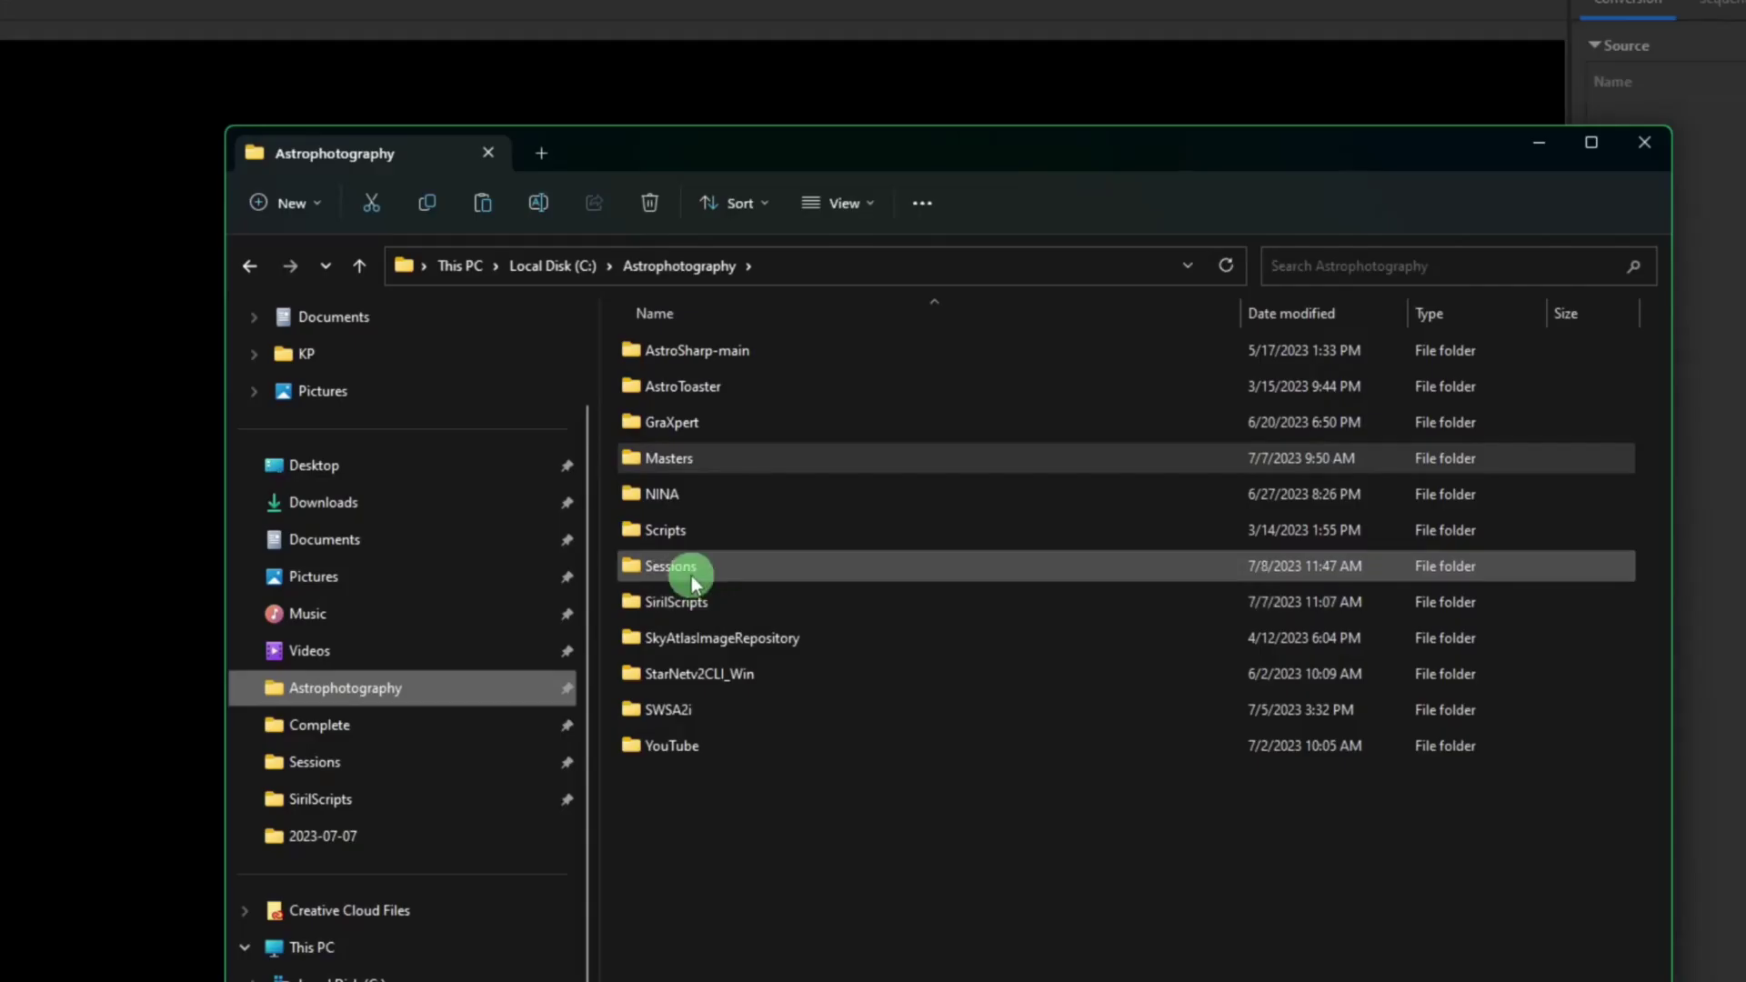
double_click(713, 385)
double_click(717, 275)
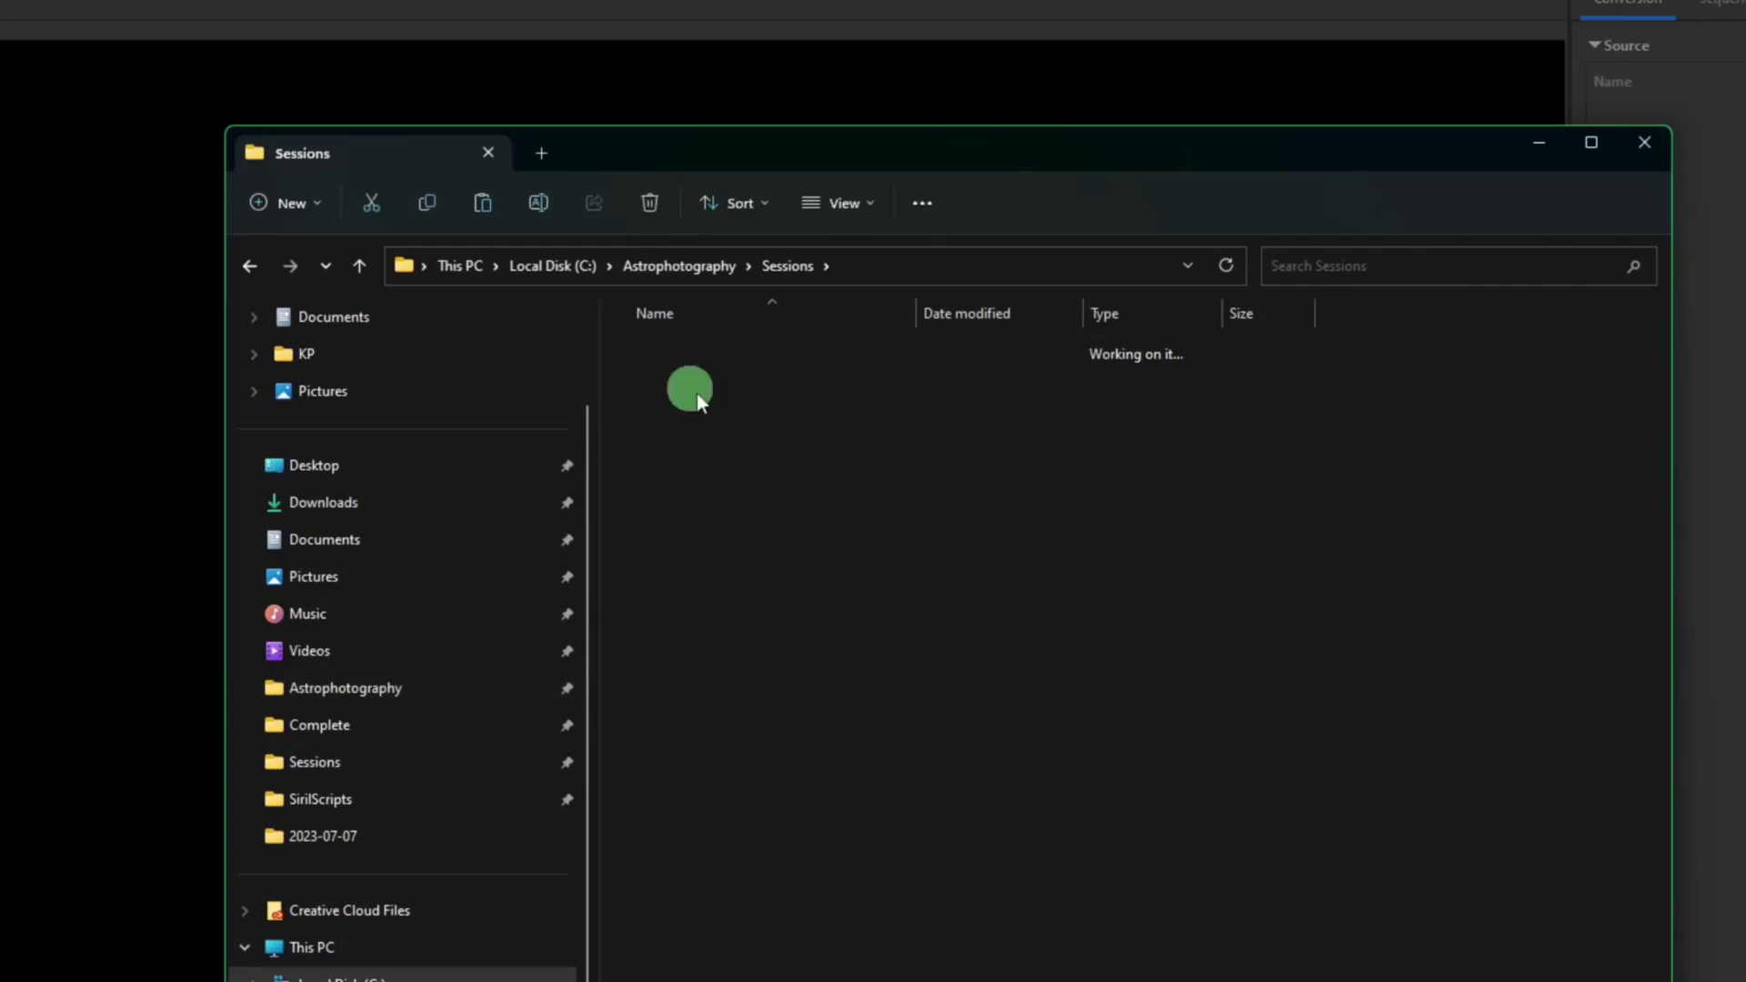
double_click(698, 393)
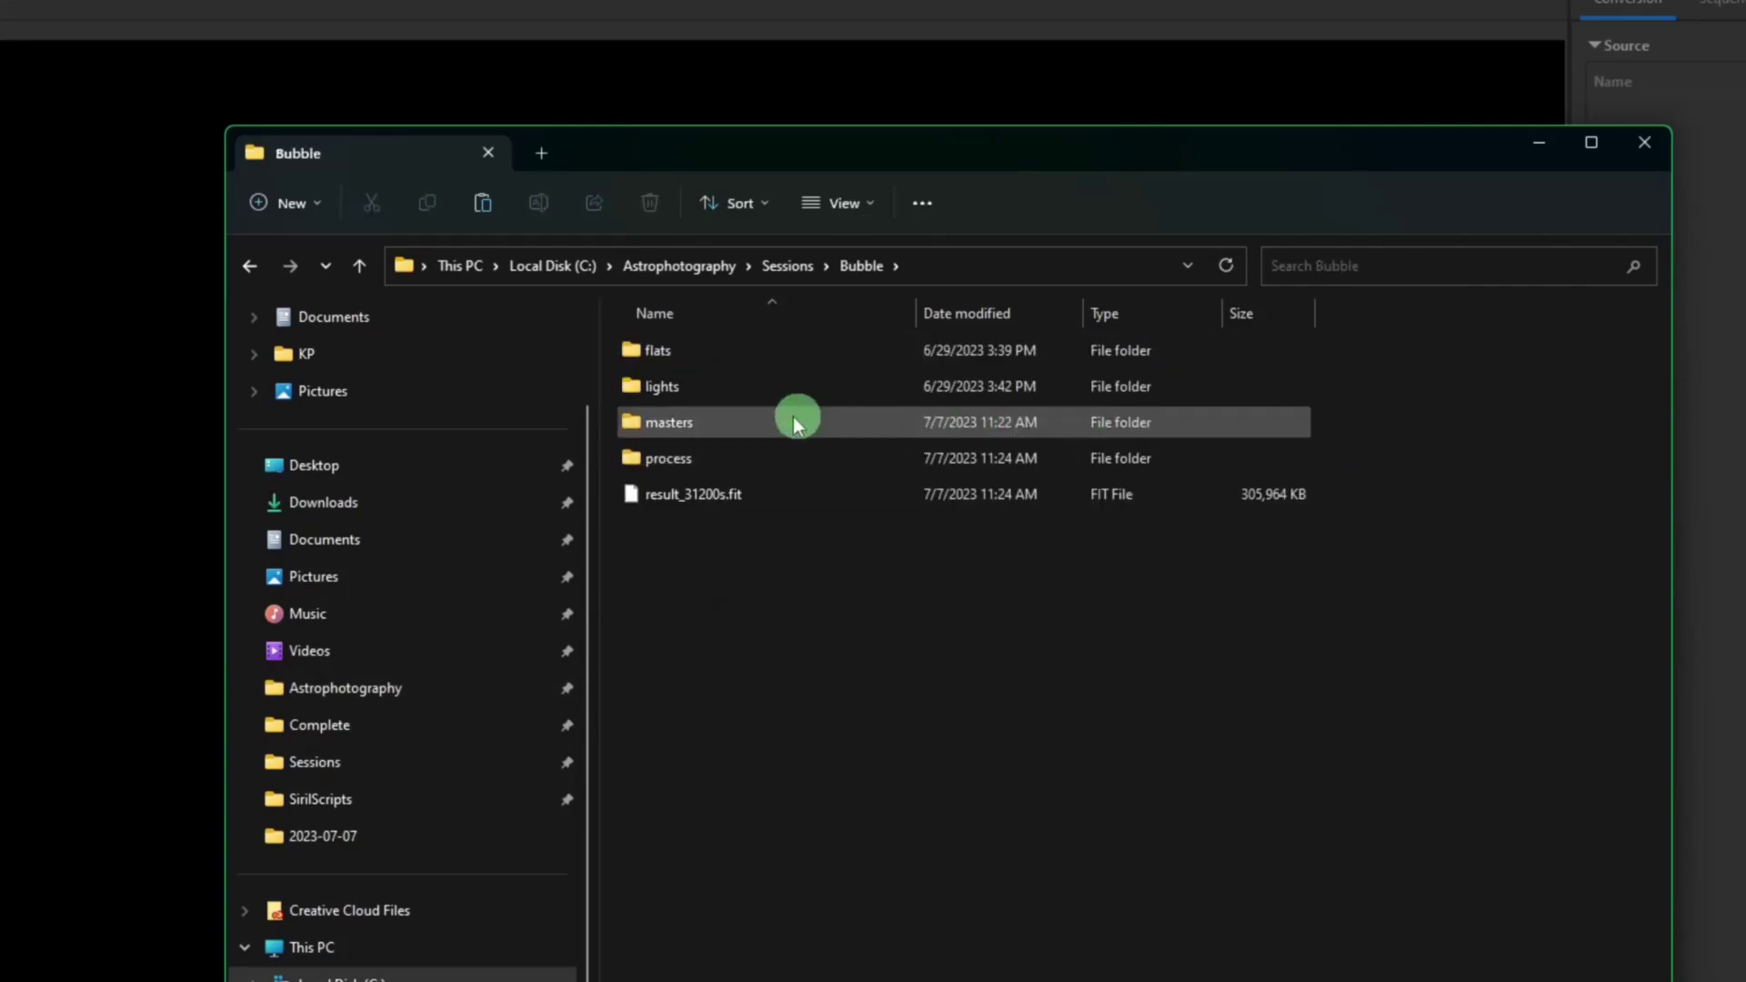
double_click(728, 420)
click(764, 351)
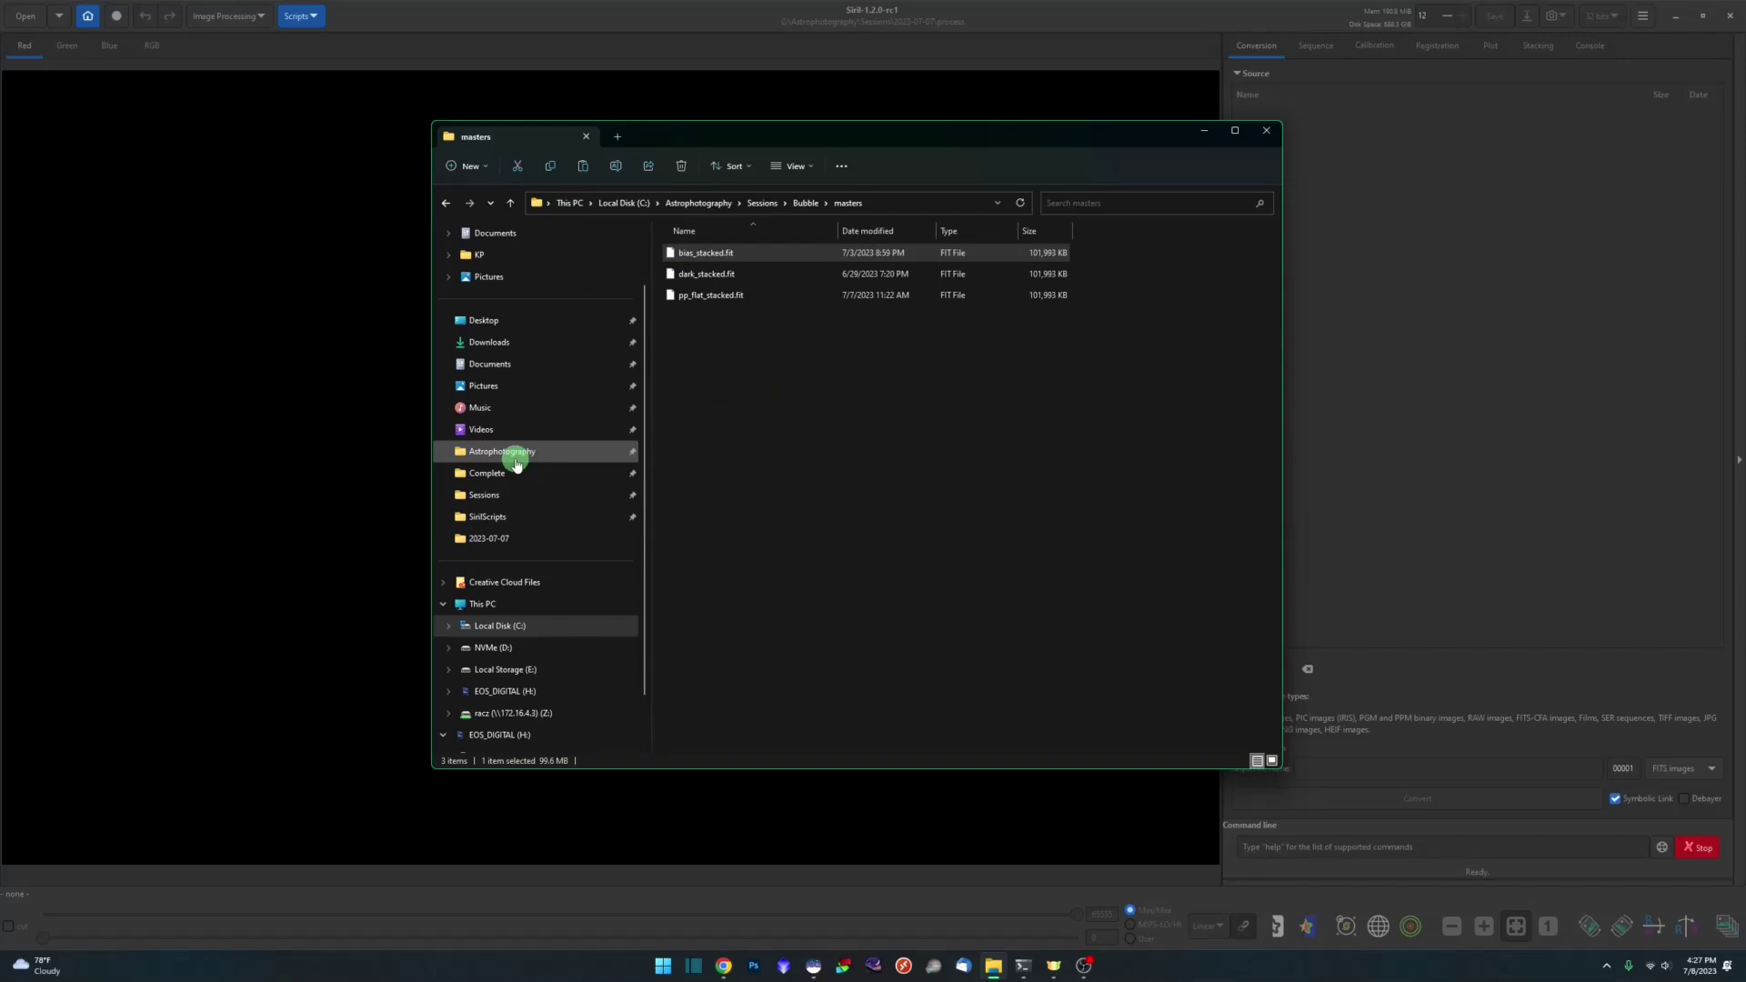
Delete bias_stacked.fit from Masters\Bias, keeping the 125-20_07-03-23_bias.fit master.
click(502, 451)
double_click(713, 320)
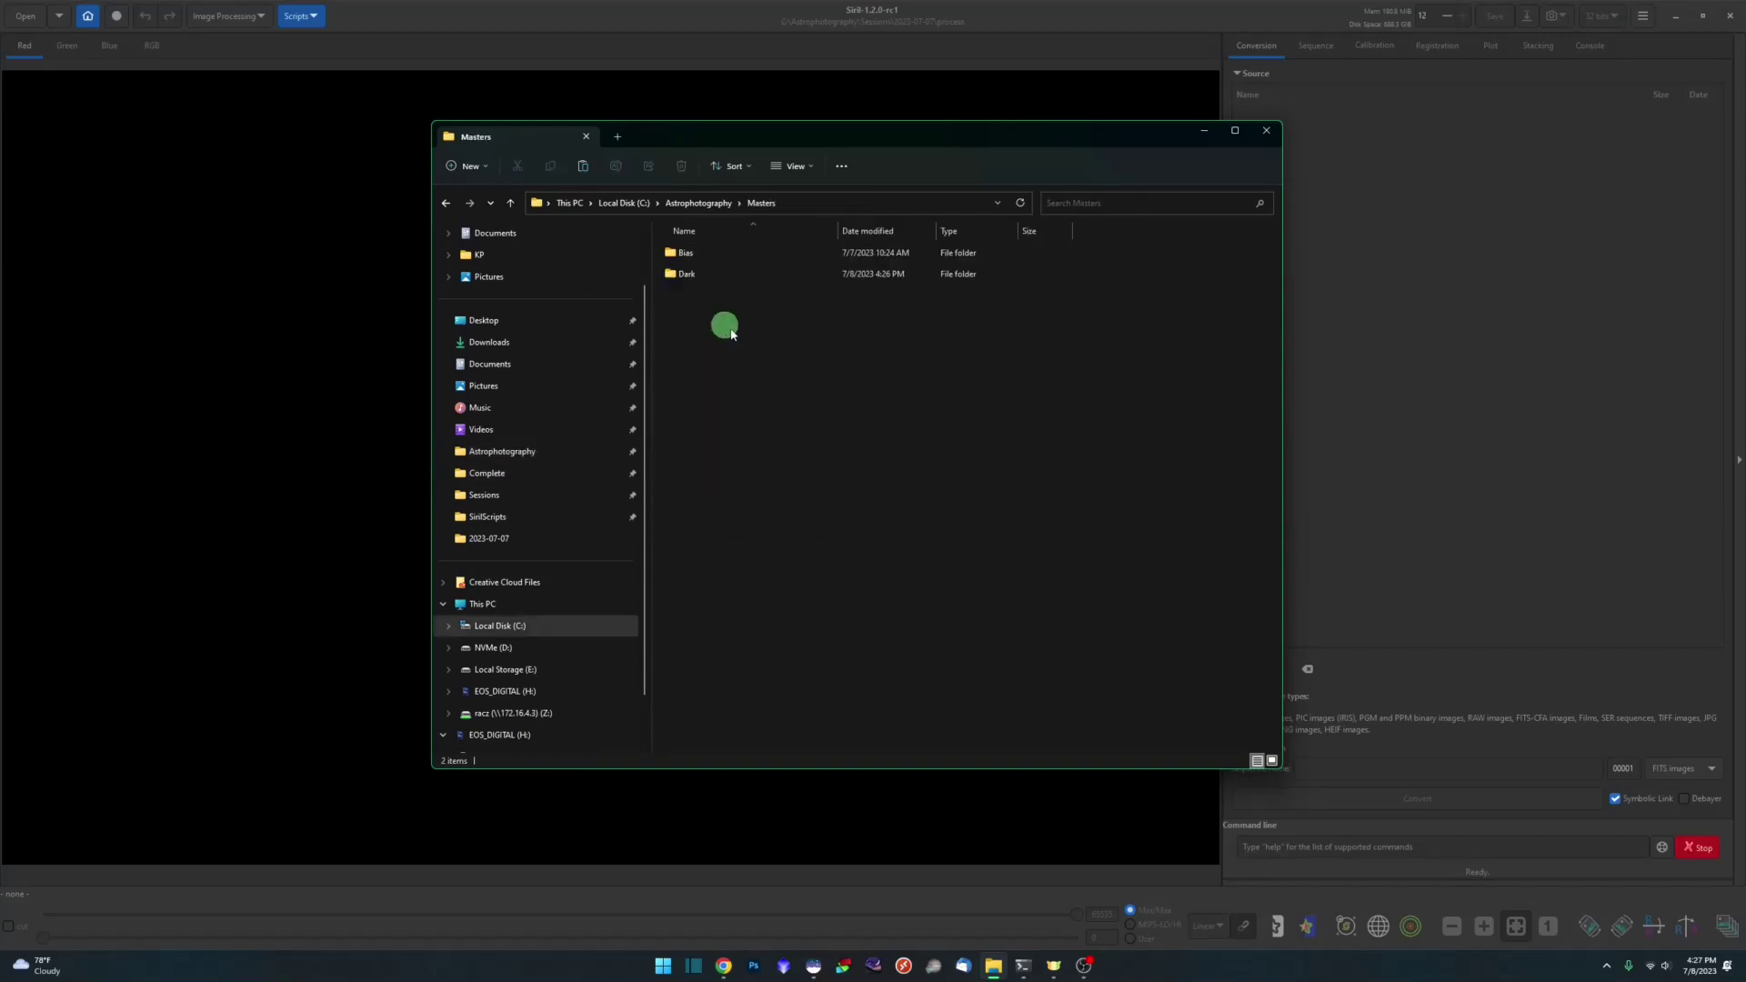
click(700, 255)
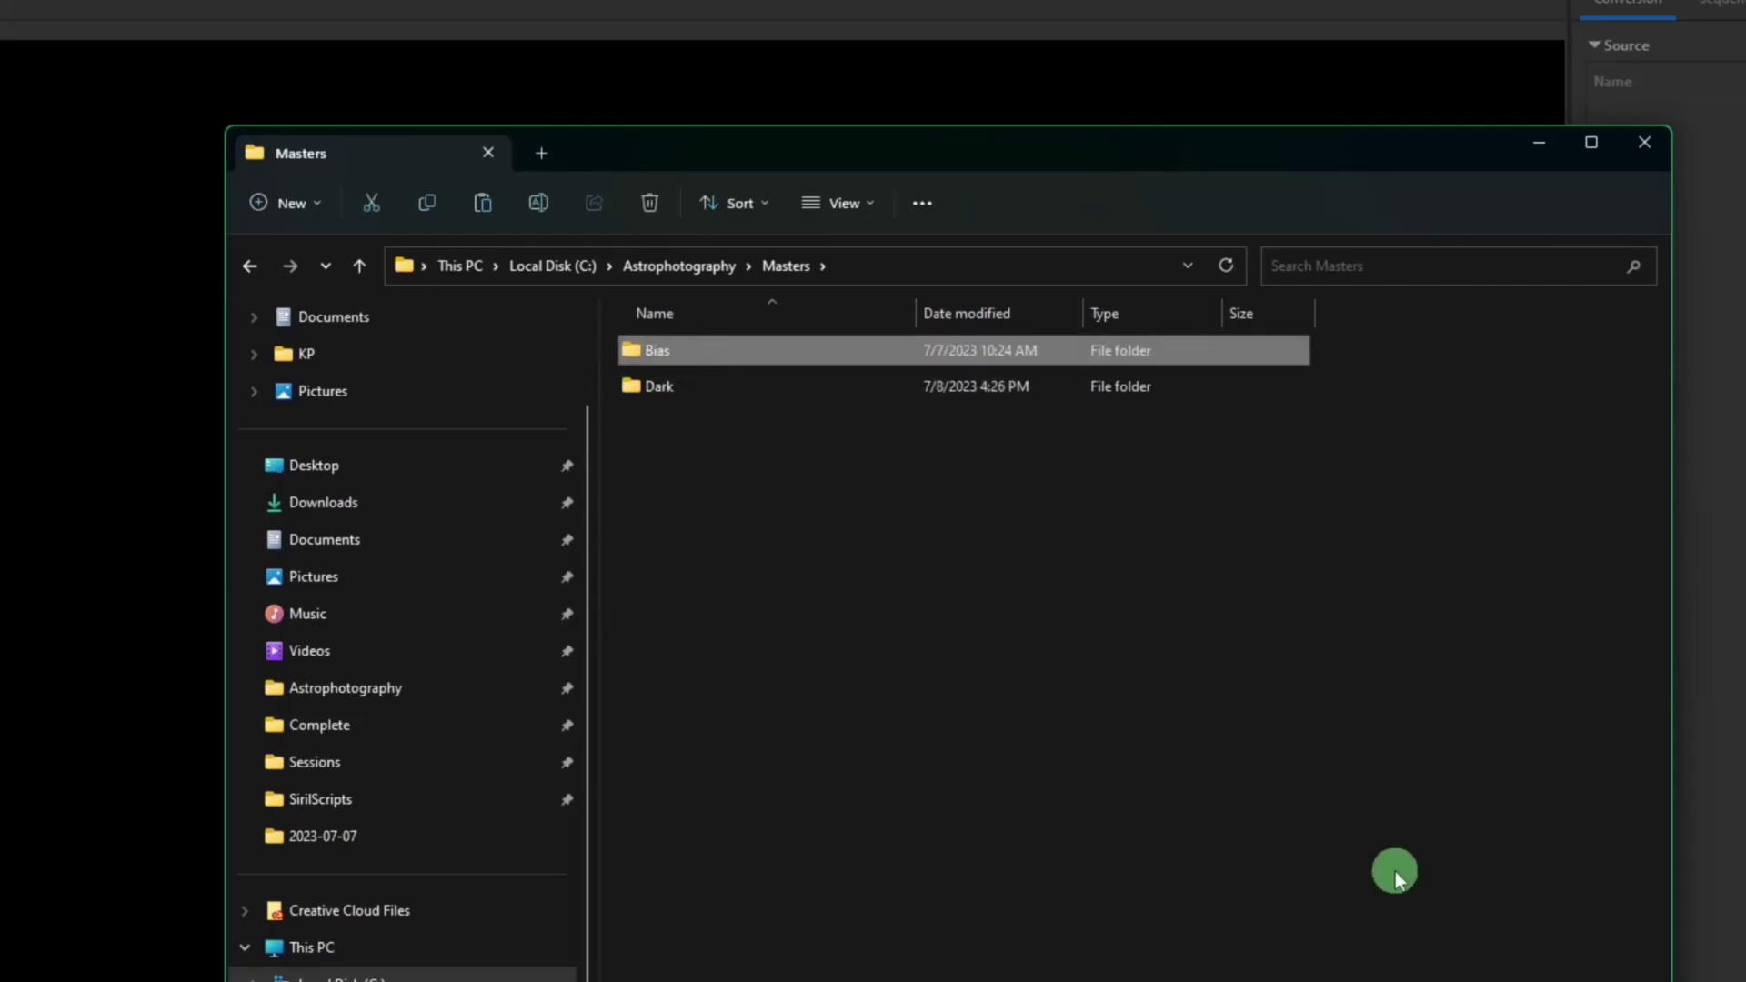
double_click(830, 359)
click(691, 386)
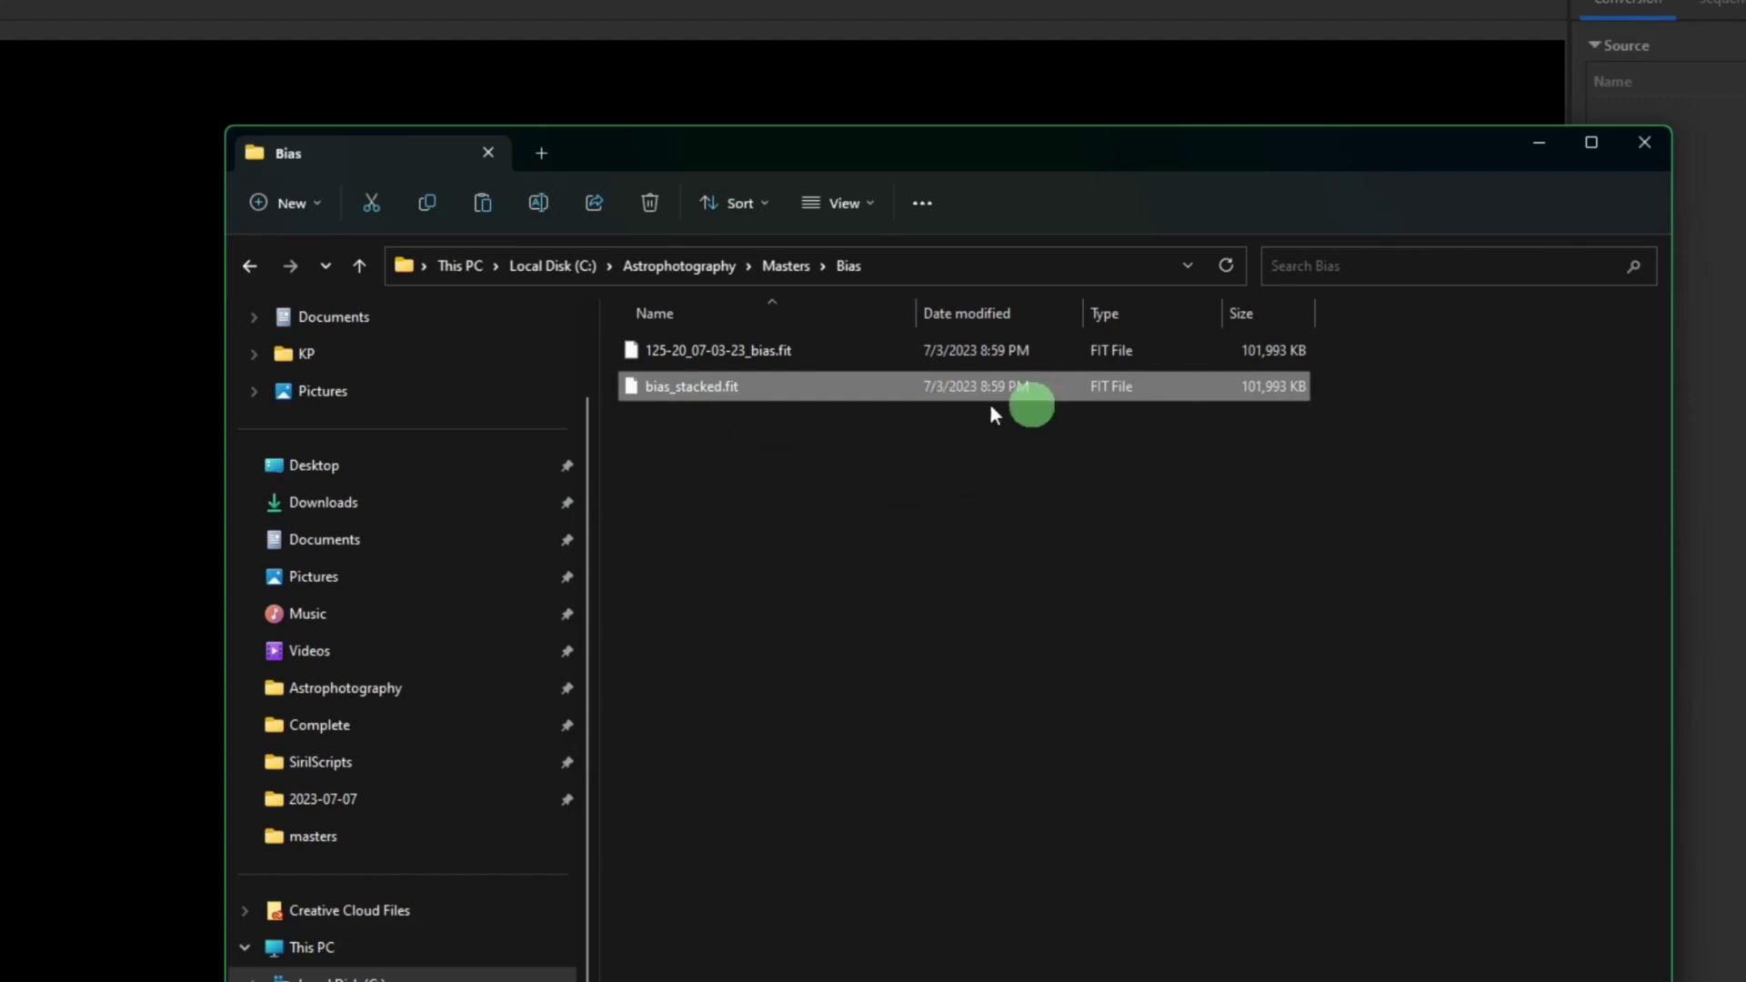
click(709, 351)
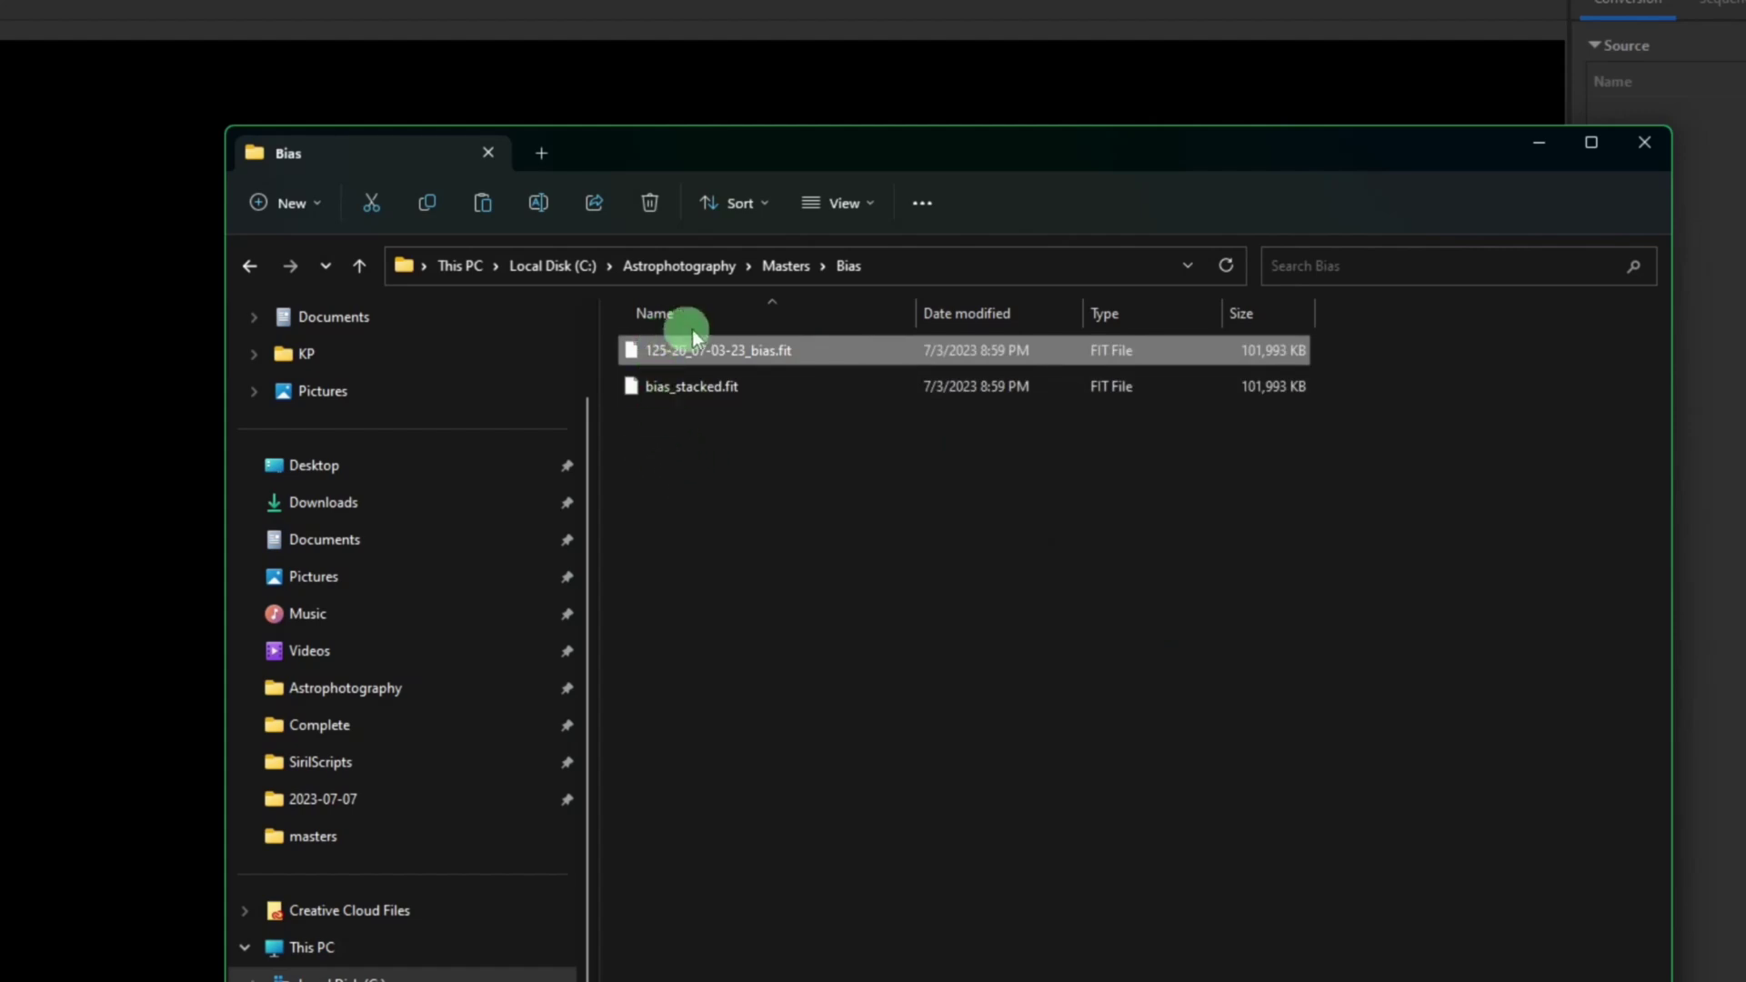
click(750, 391)
key(Delete)
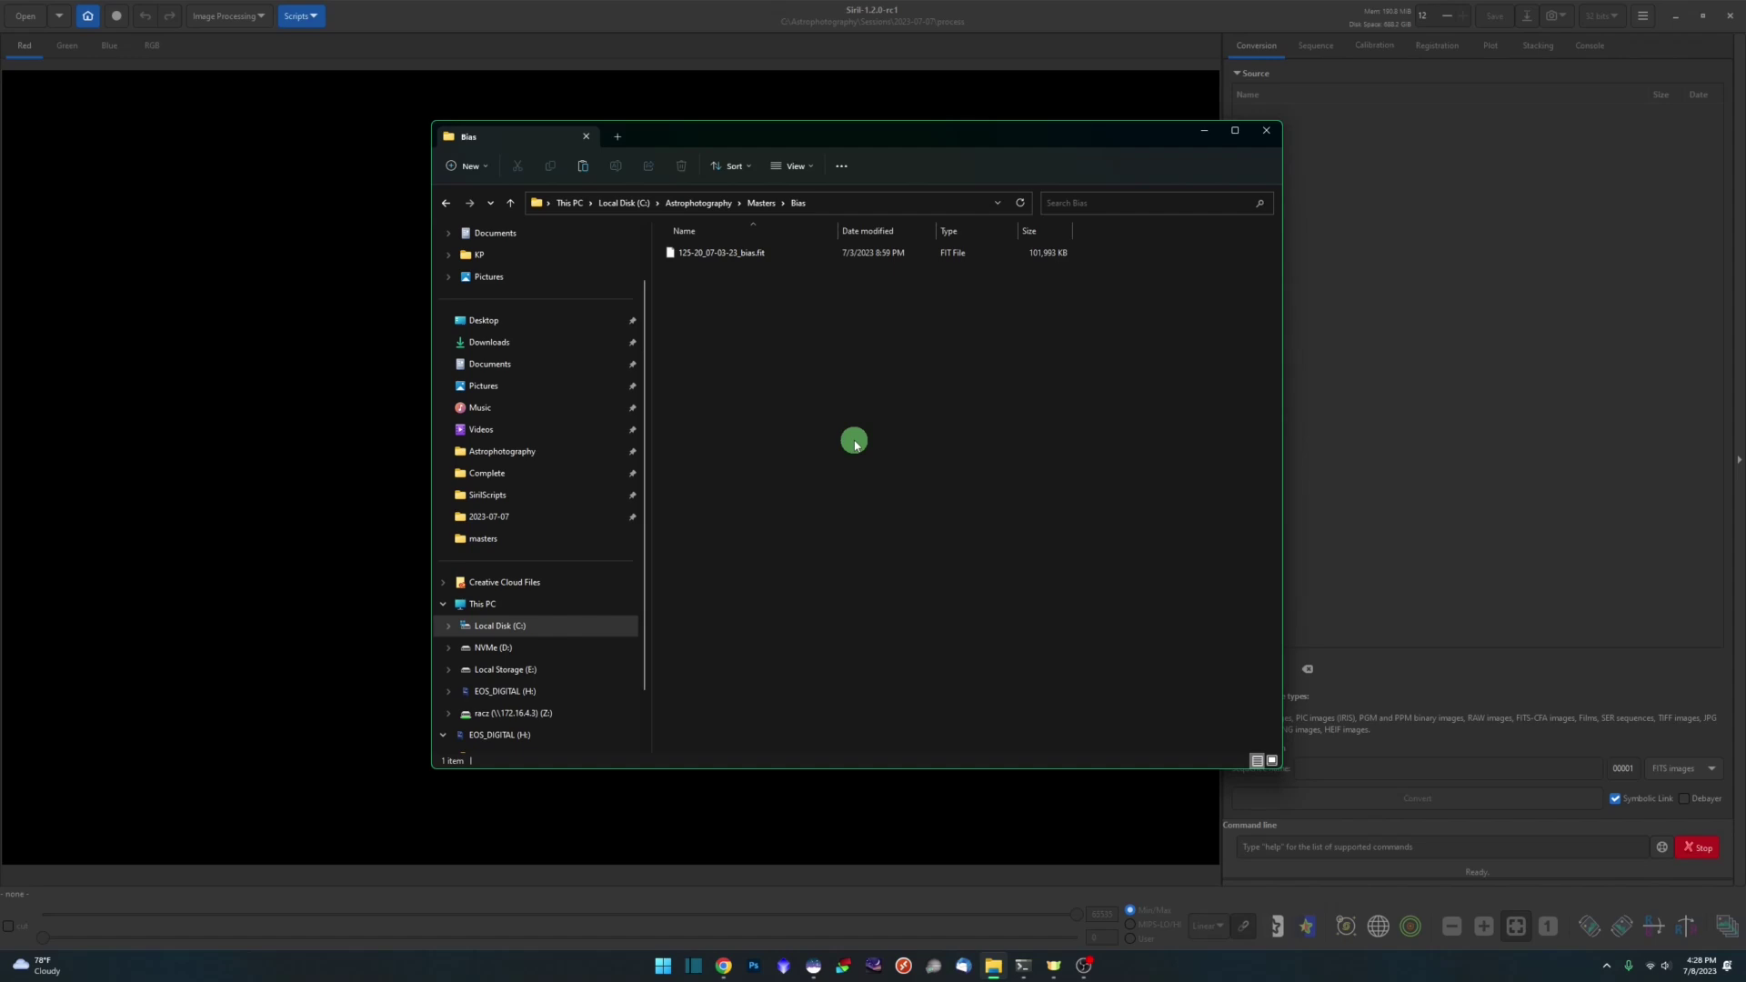
Open Masters\Dark and download the OSC_Preprocessing Master Dark & Bias script from OneDrive.
key(alt+Up)
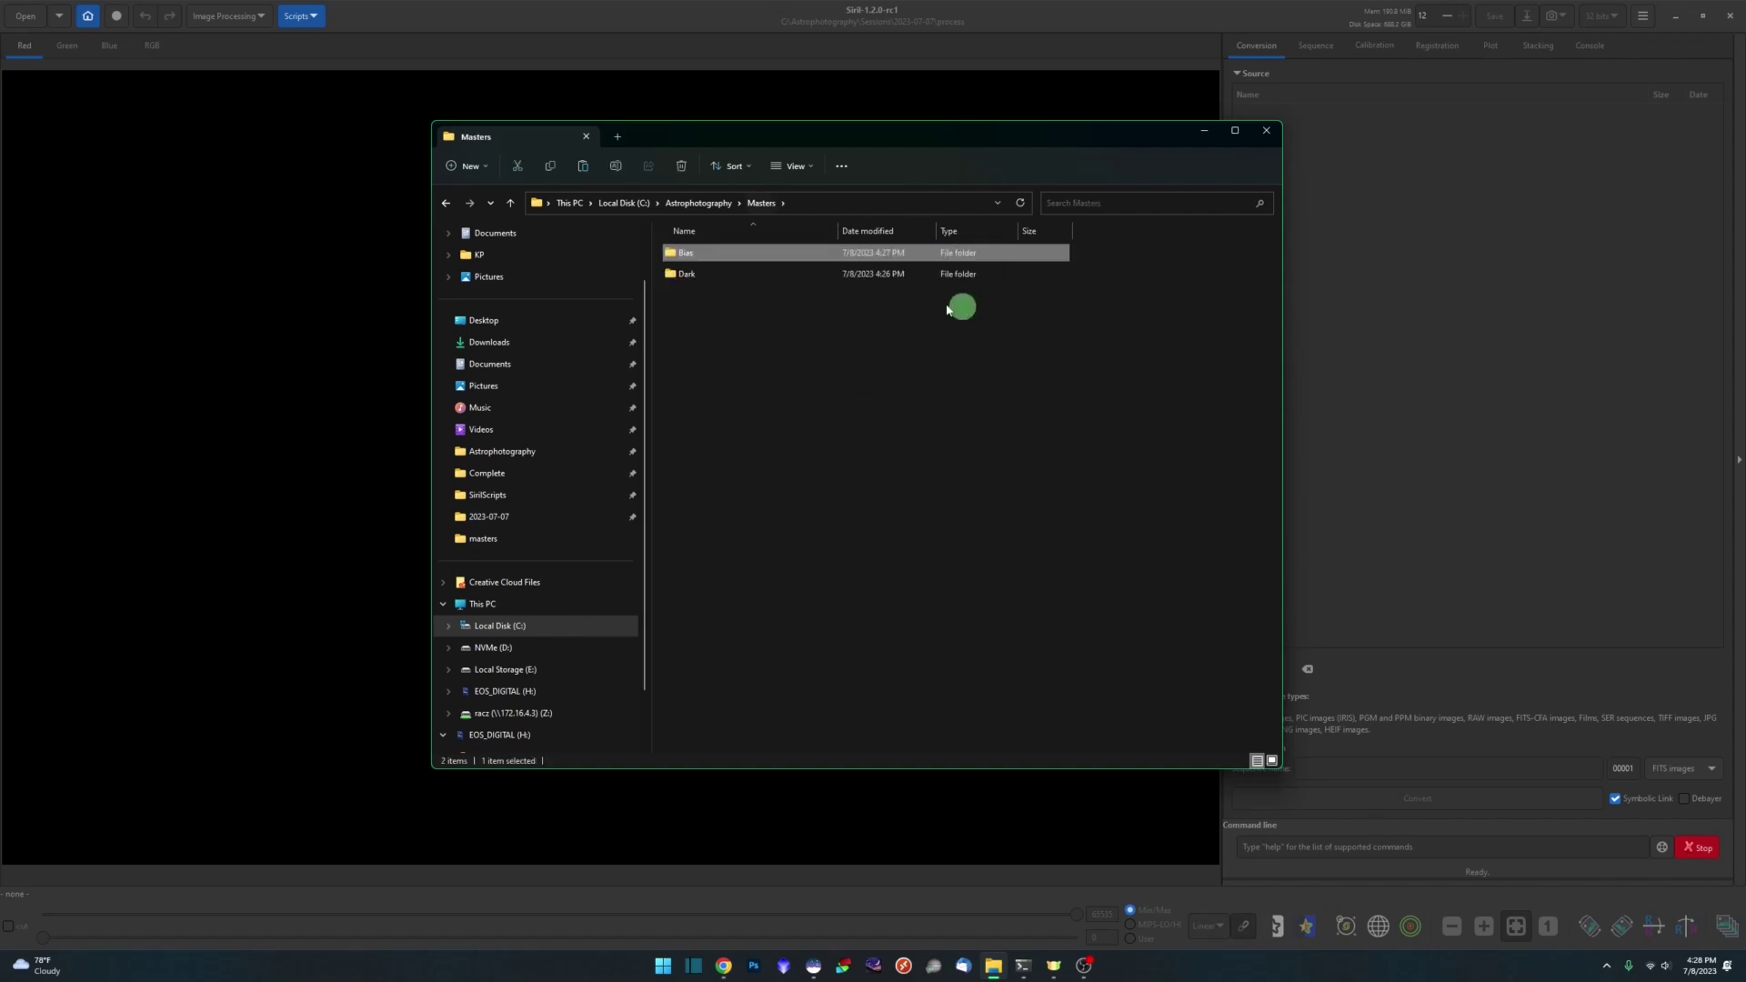
double_click(684, 273)
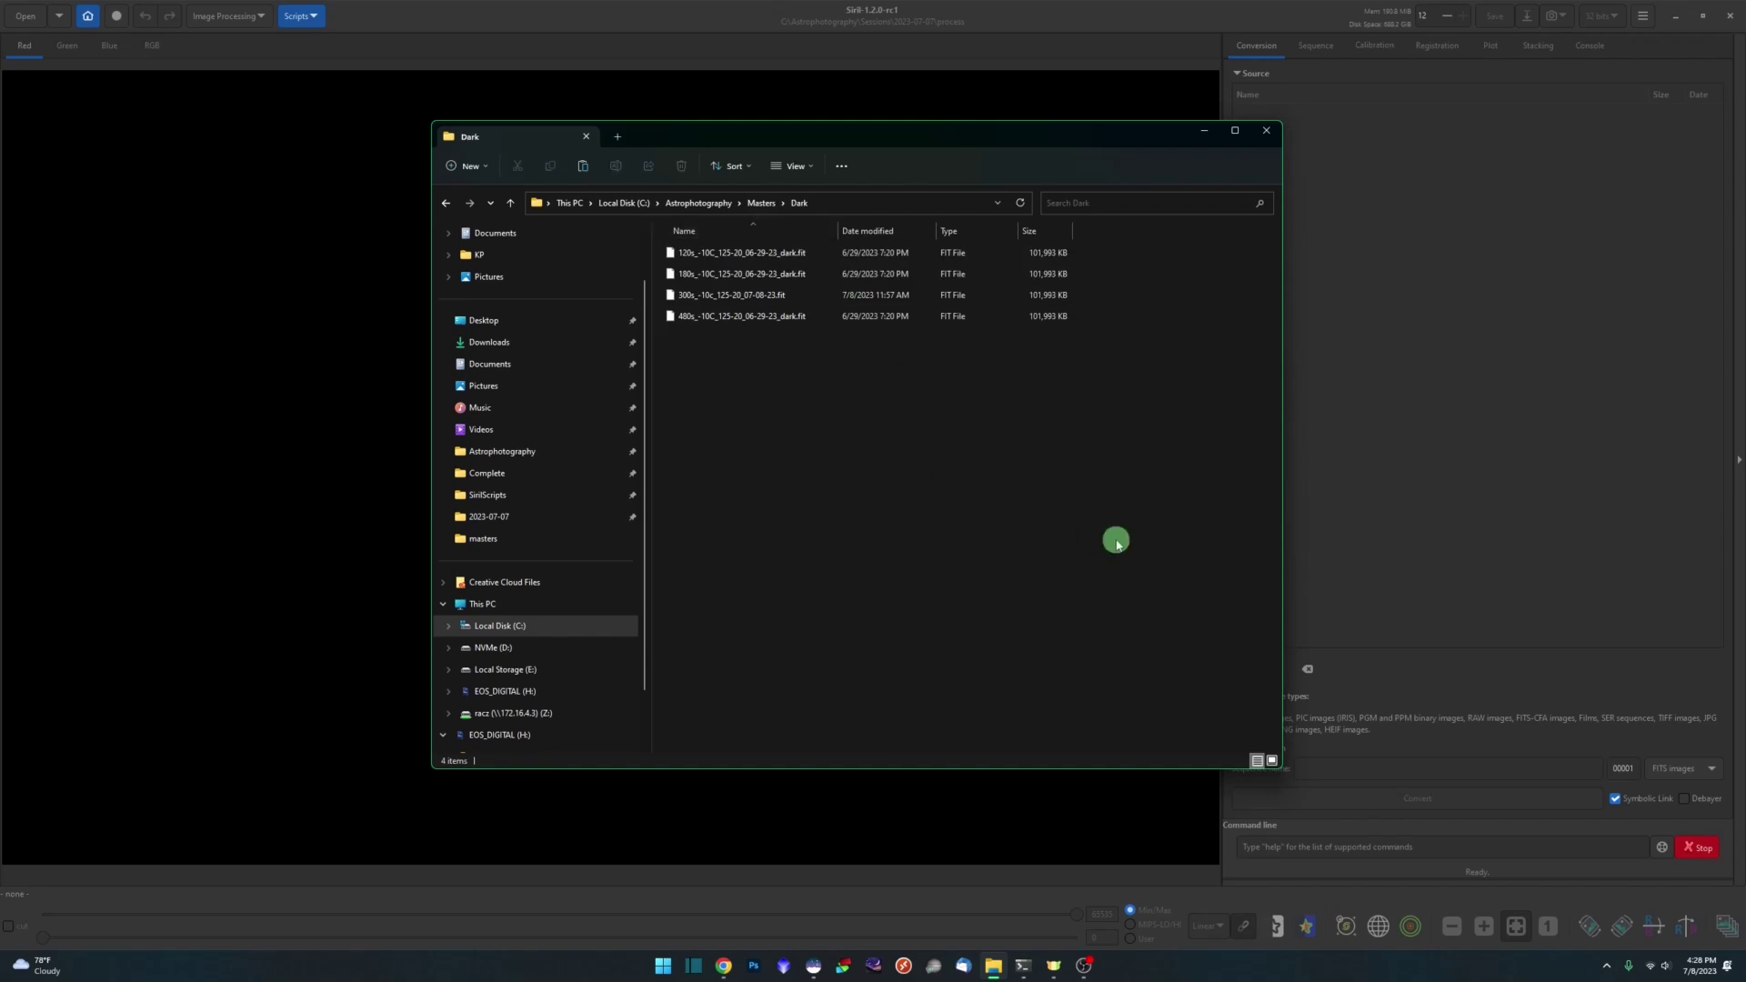
click(721, 965)
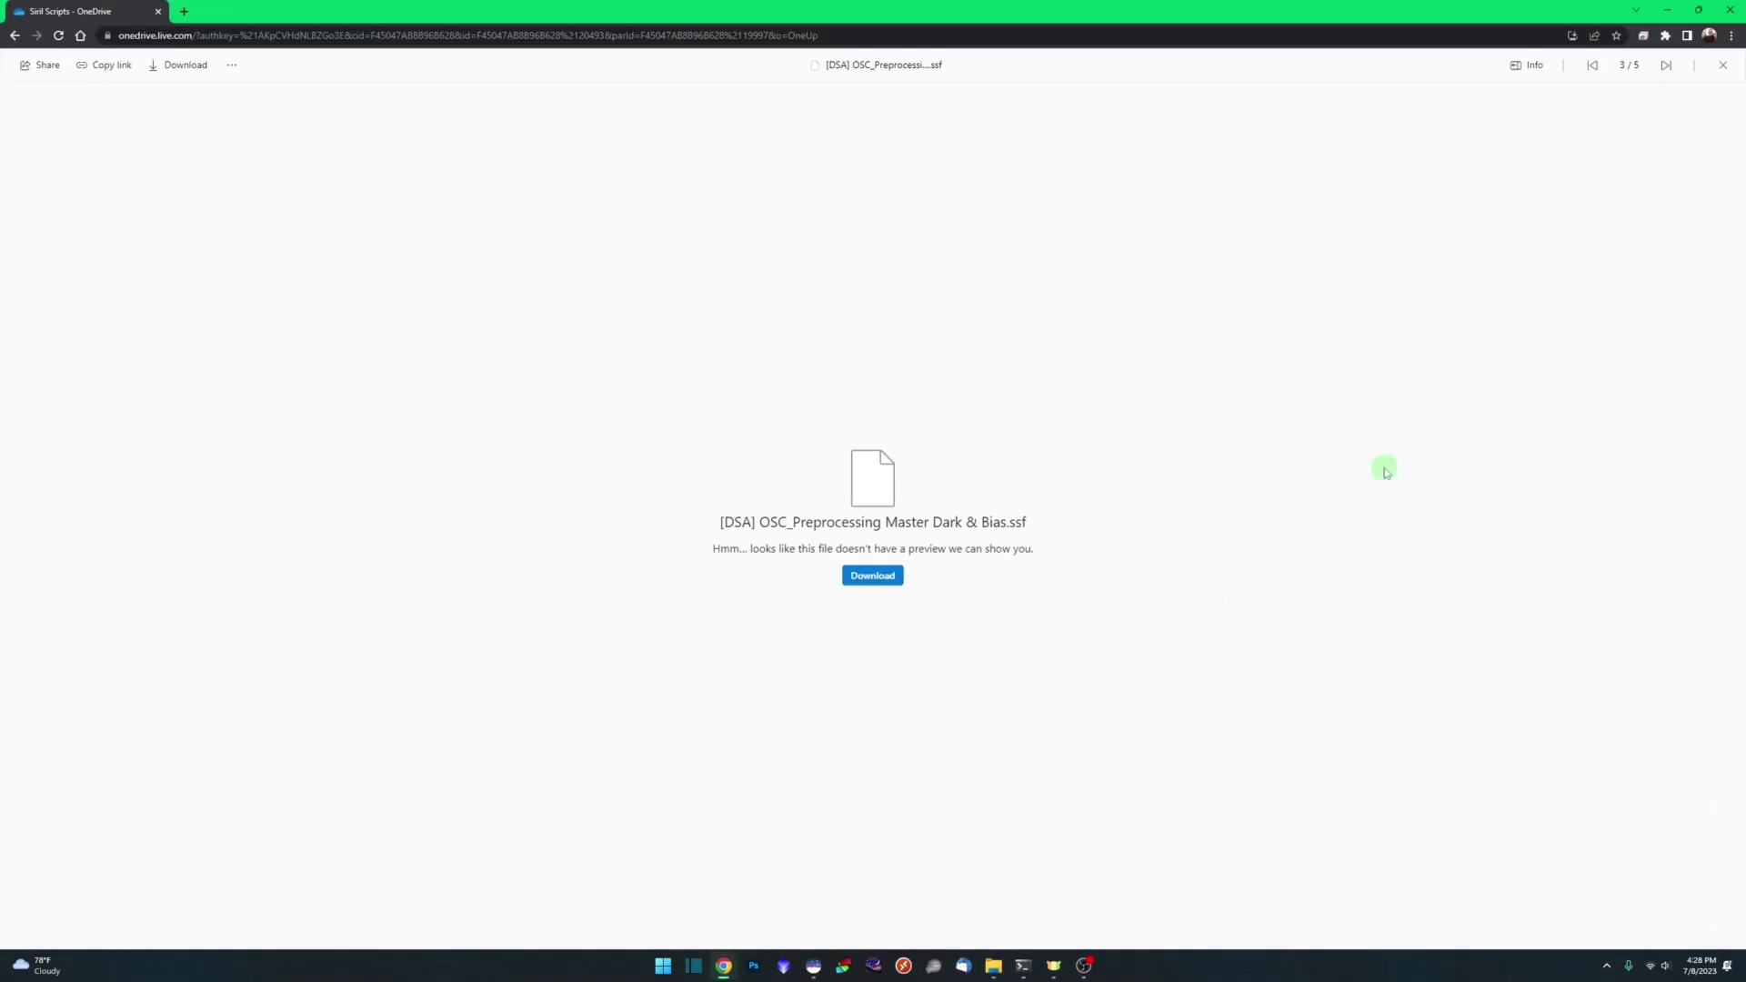
click(875, 576)
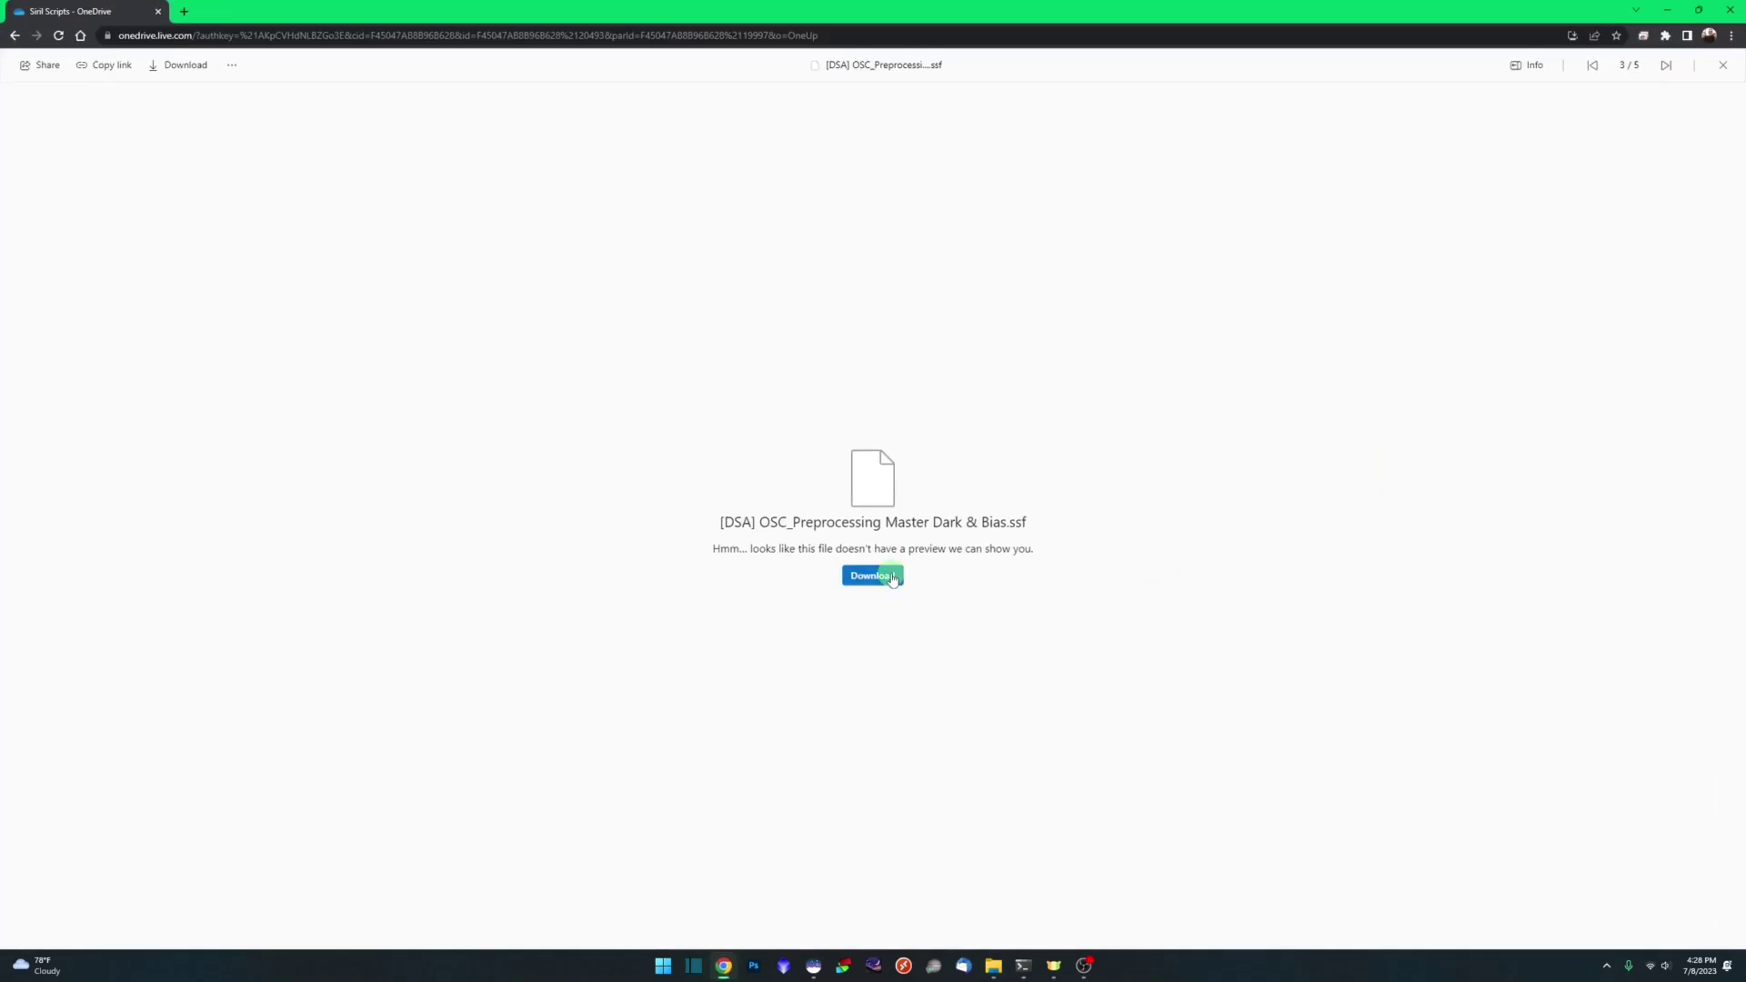
Open Siril's Preferences from the main menu.
click(808, 971)
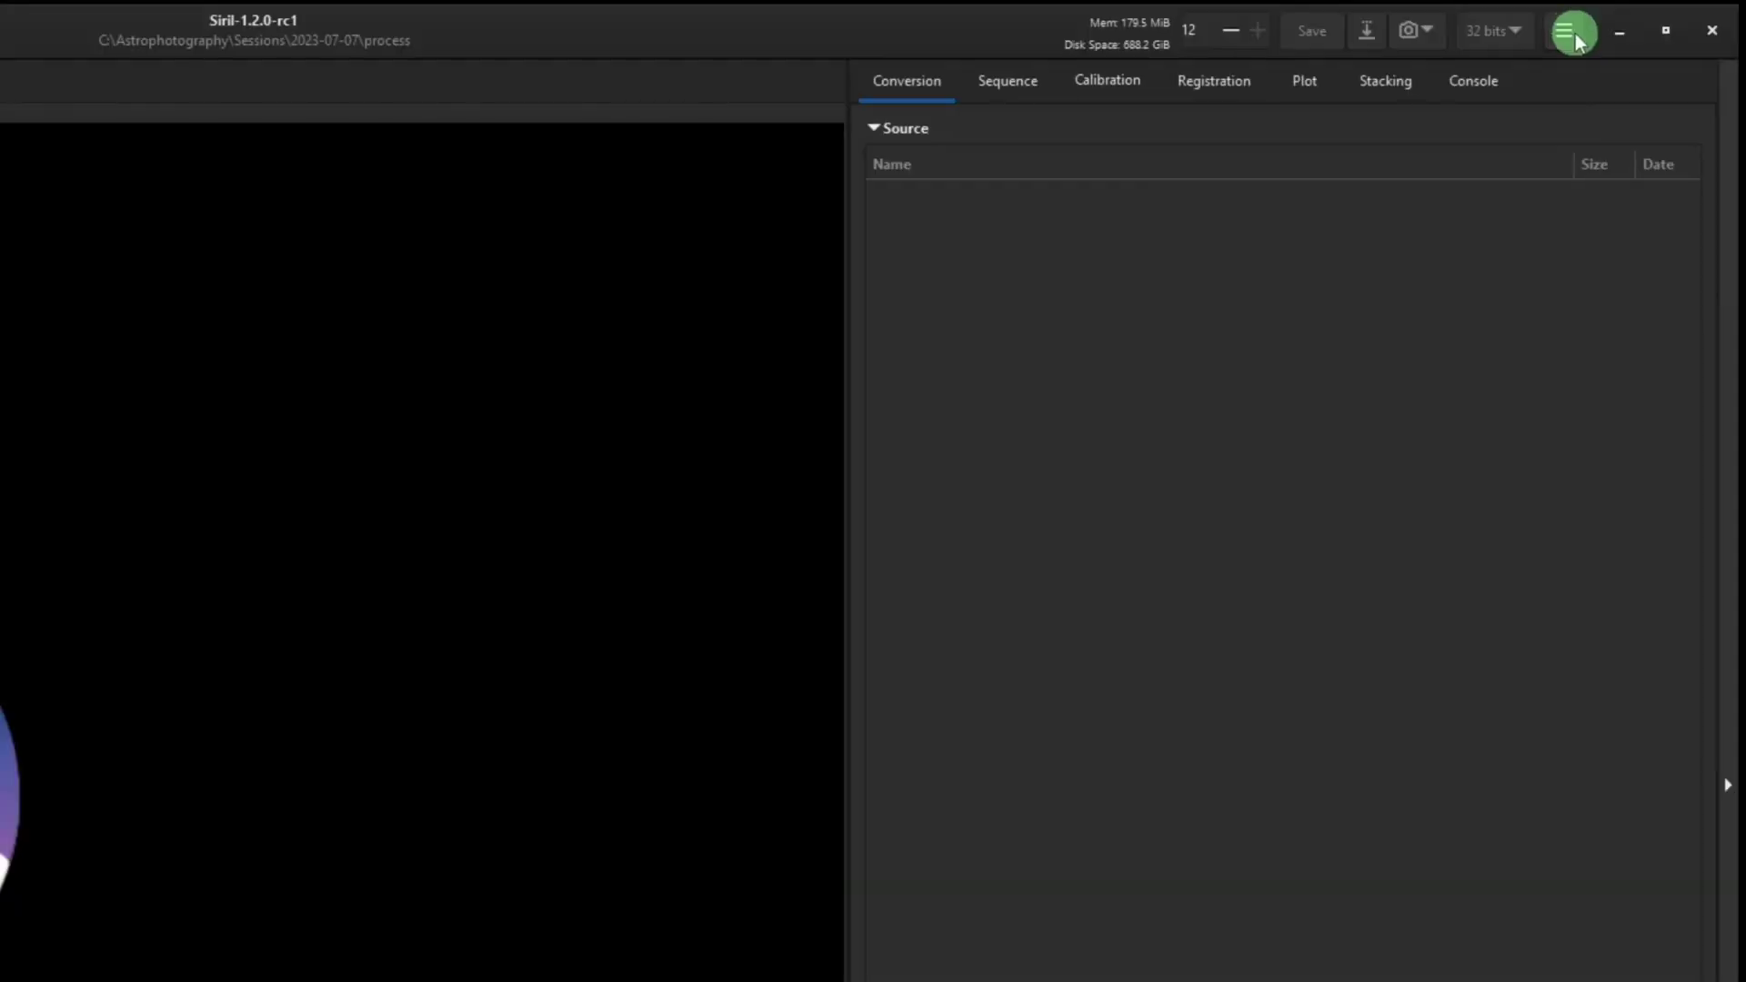
click(1564, 32)
click(1566, 143)
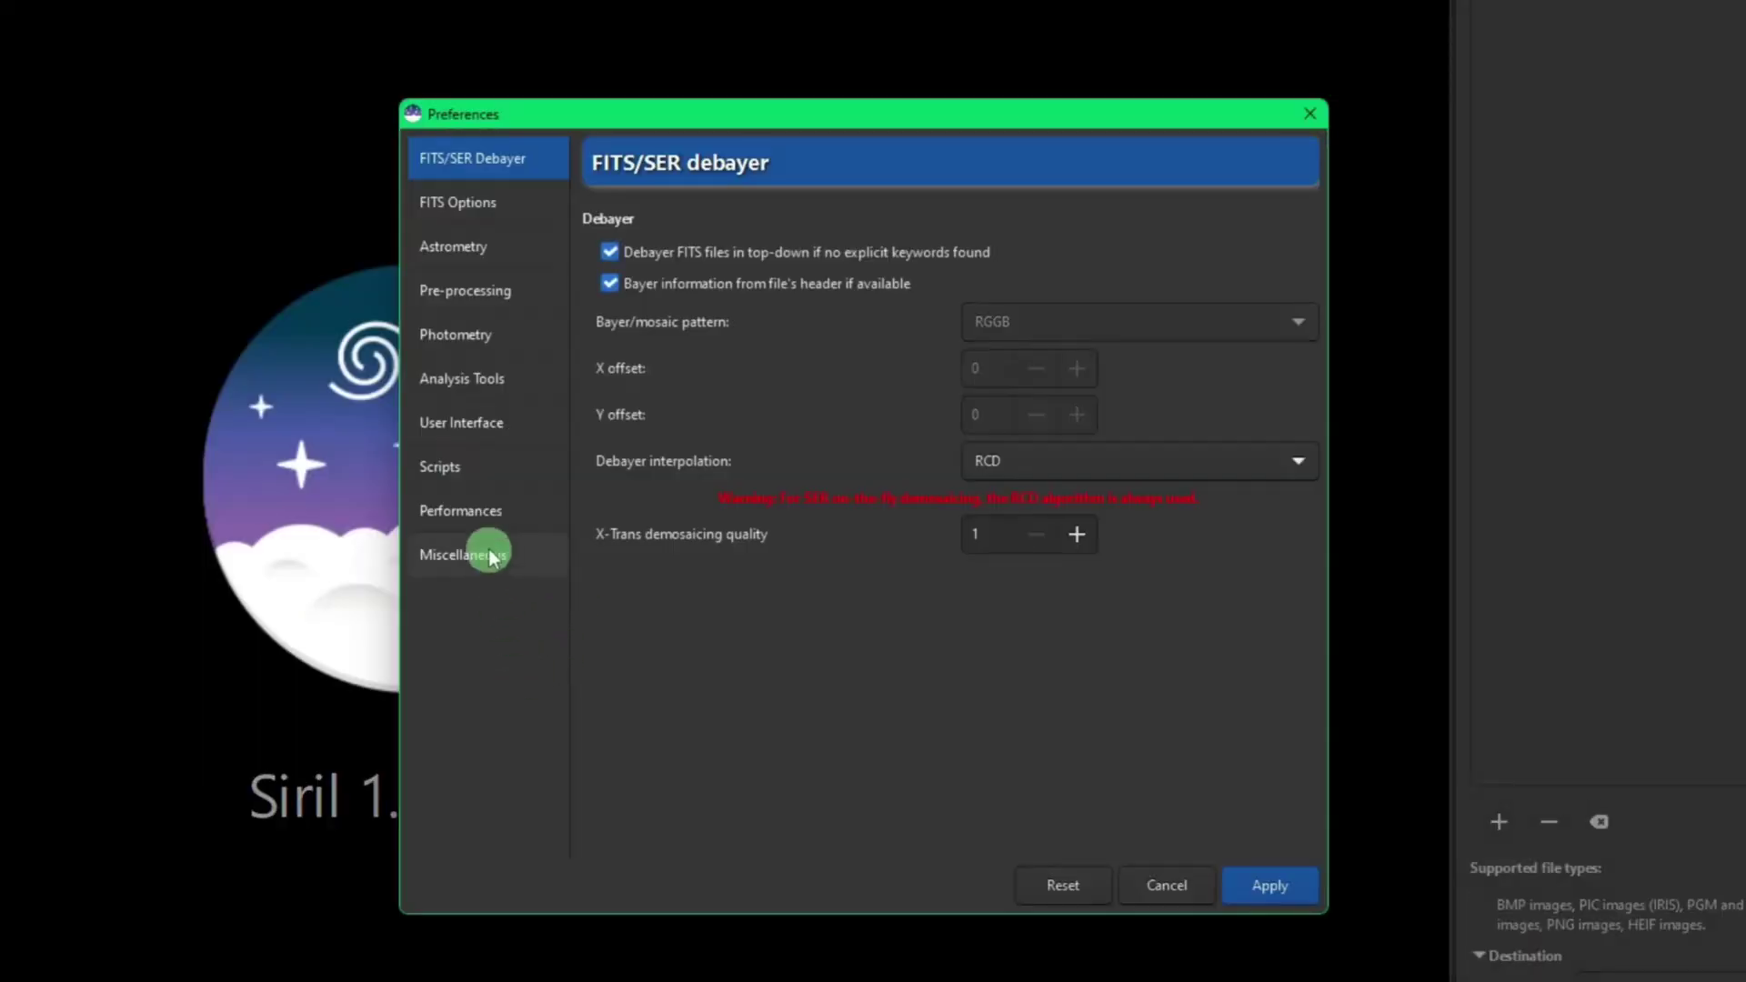
Review the Scripts Storage Directories, highlighting the Program Files and C:\Astrophotography\SirilScripts paths.
click(447, 463)
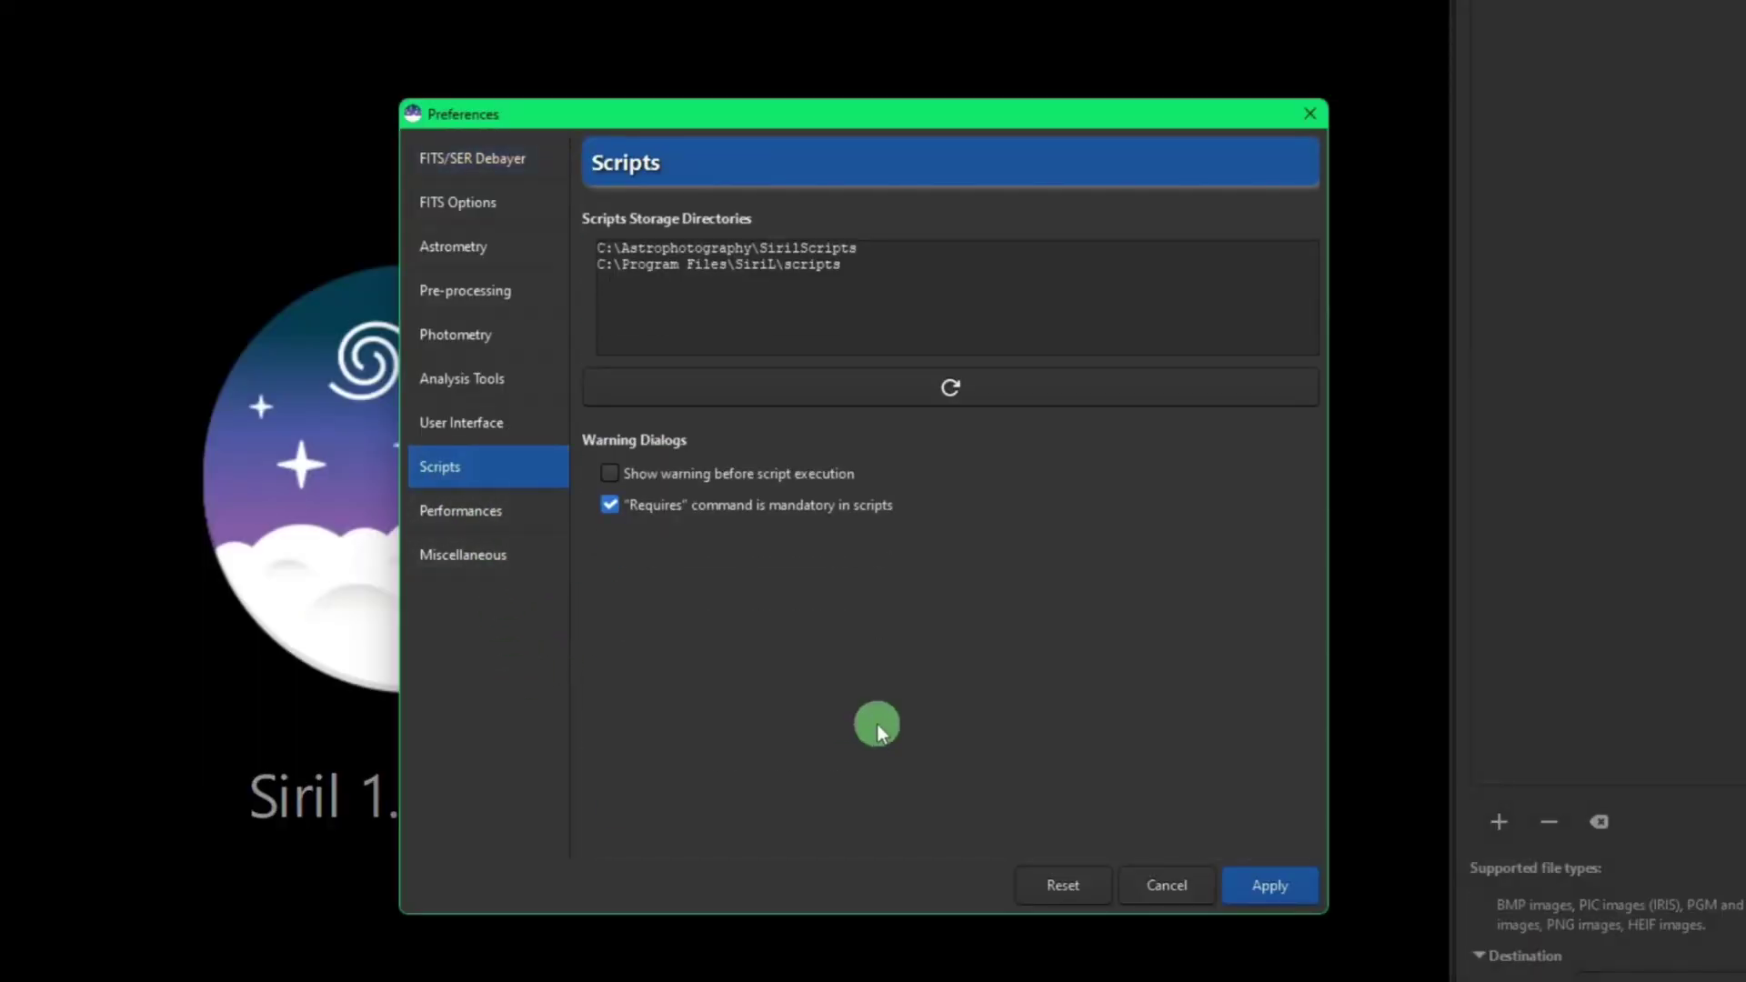
click(874, 247)
mouse_move(1194, 311)
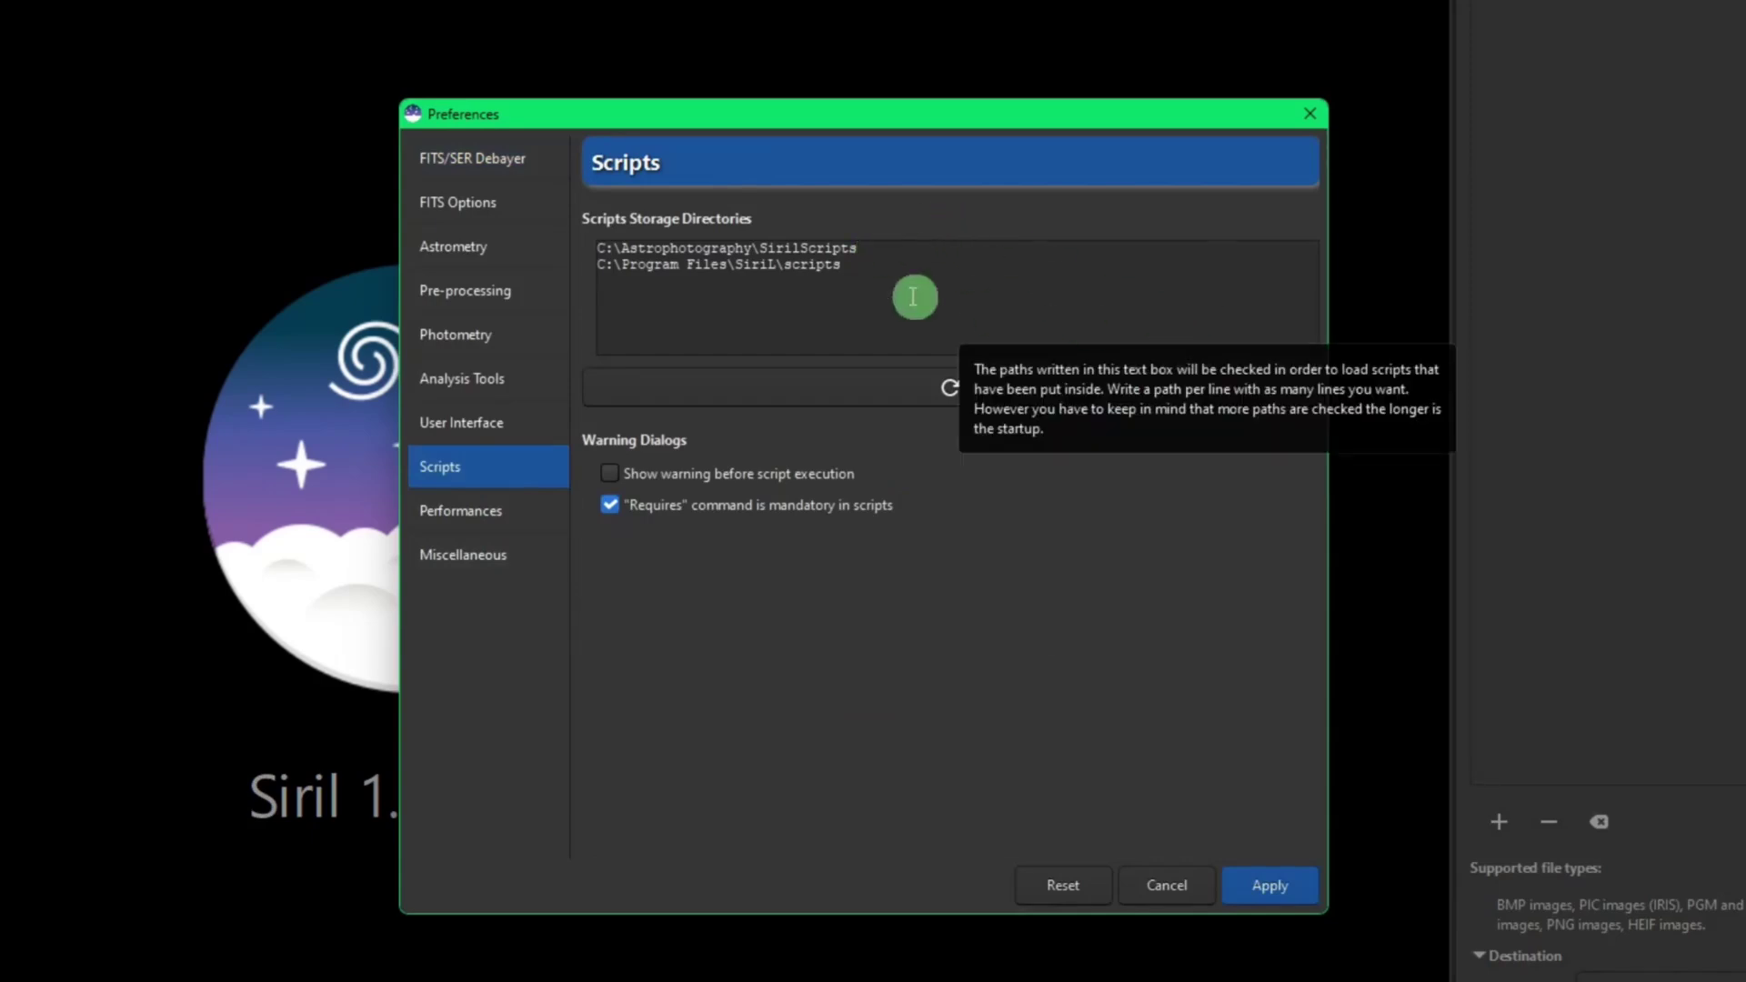
click(855, 266)
drag(854, 266, 586, 260)
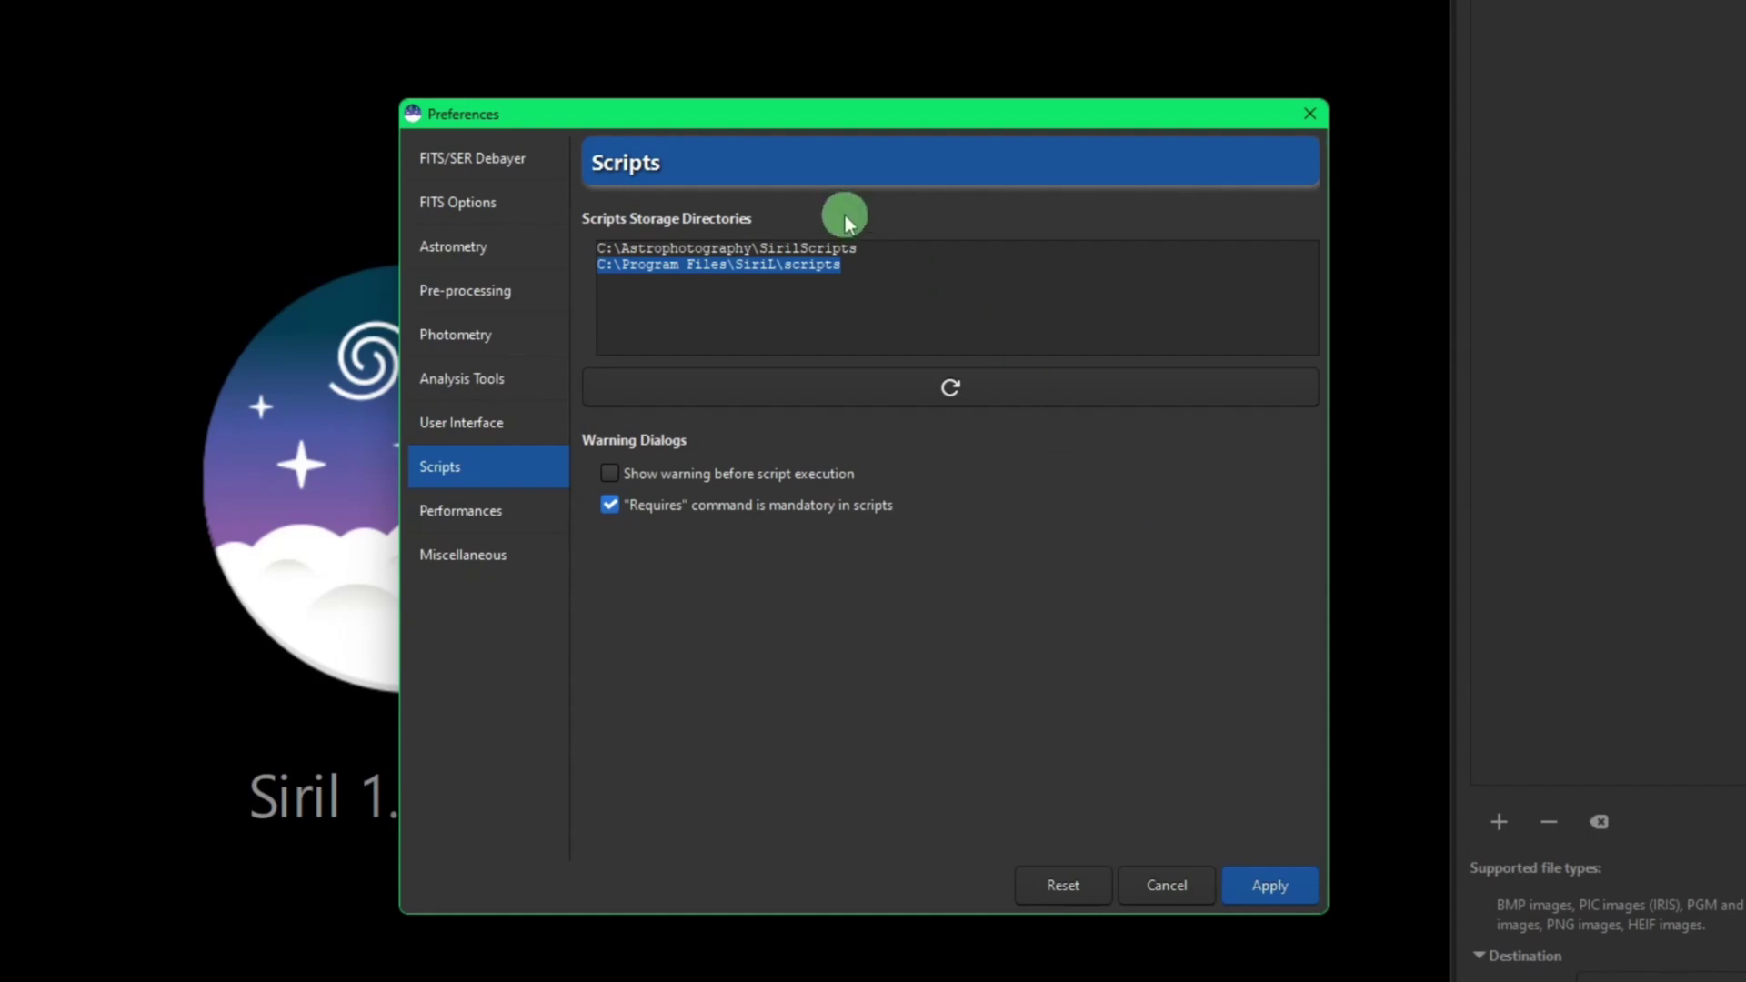
click(868, 243)
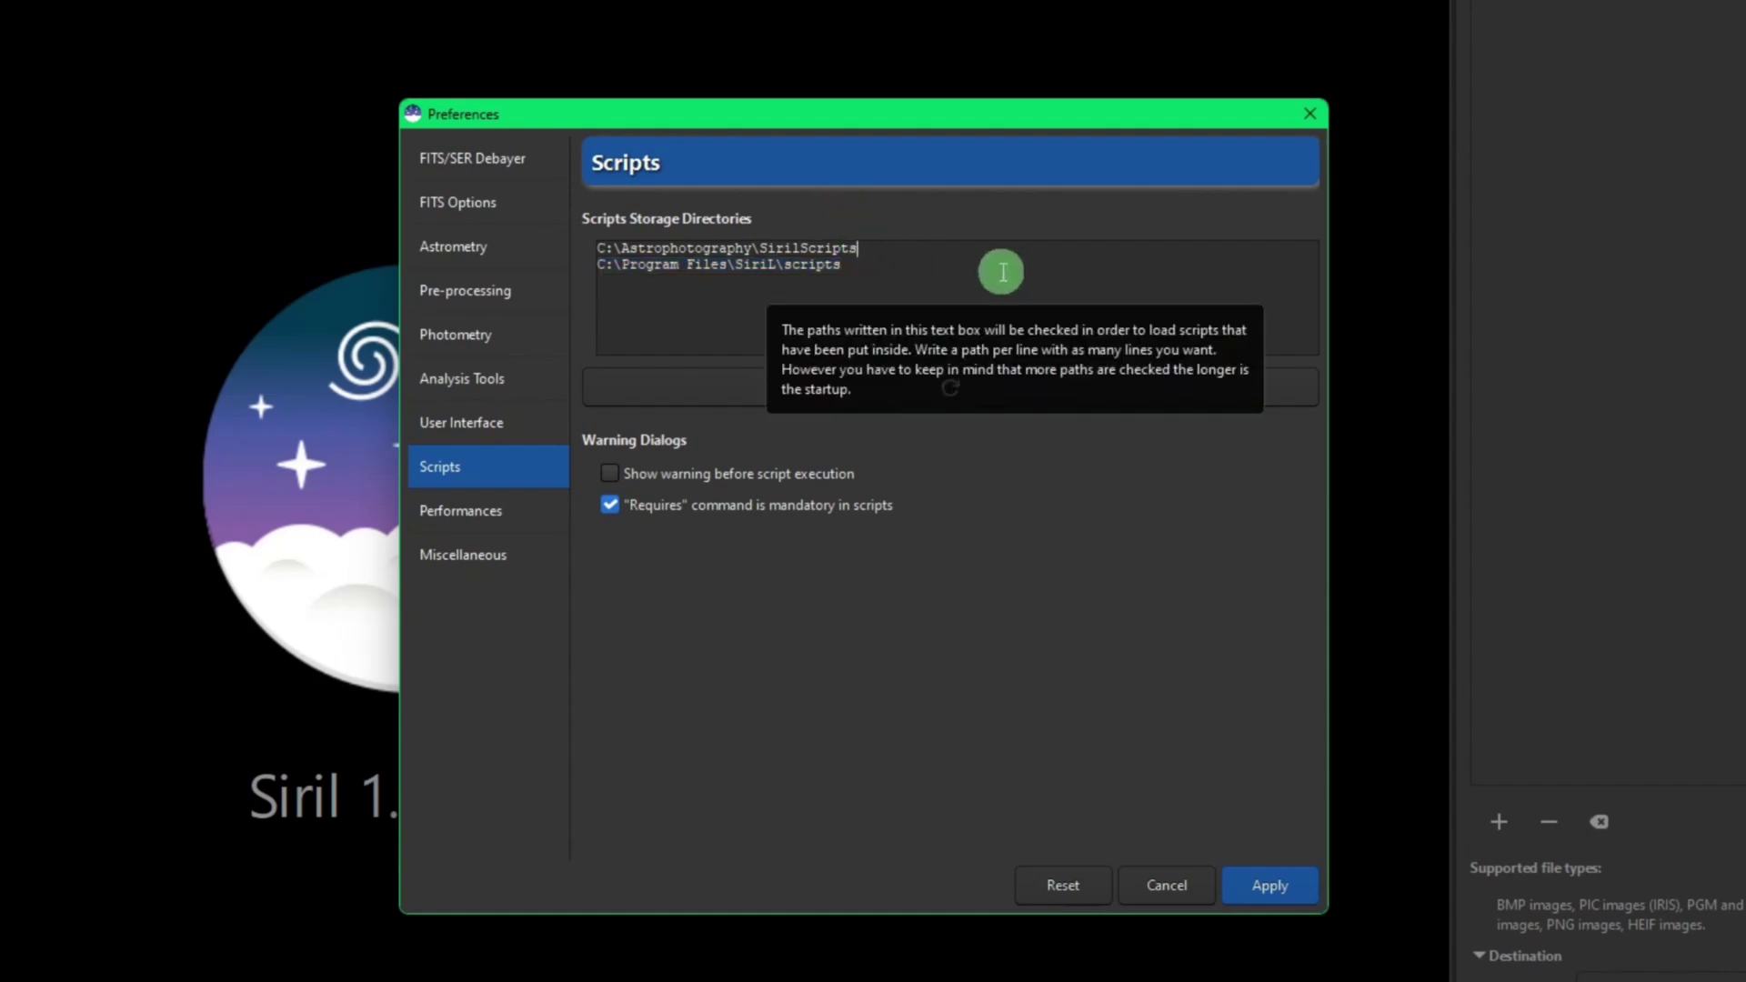
click(878, 282)
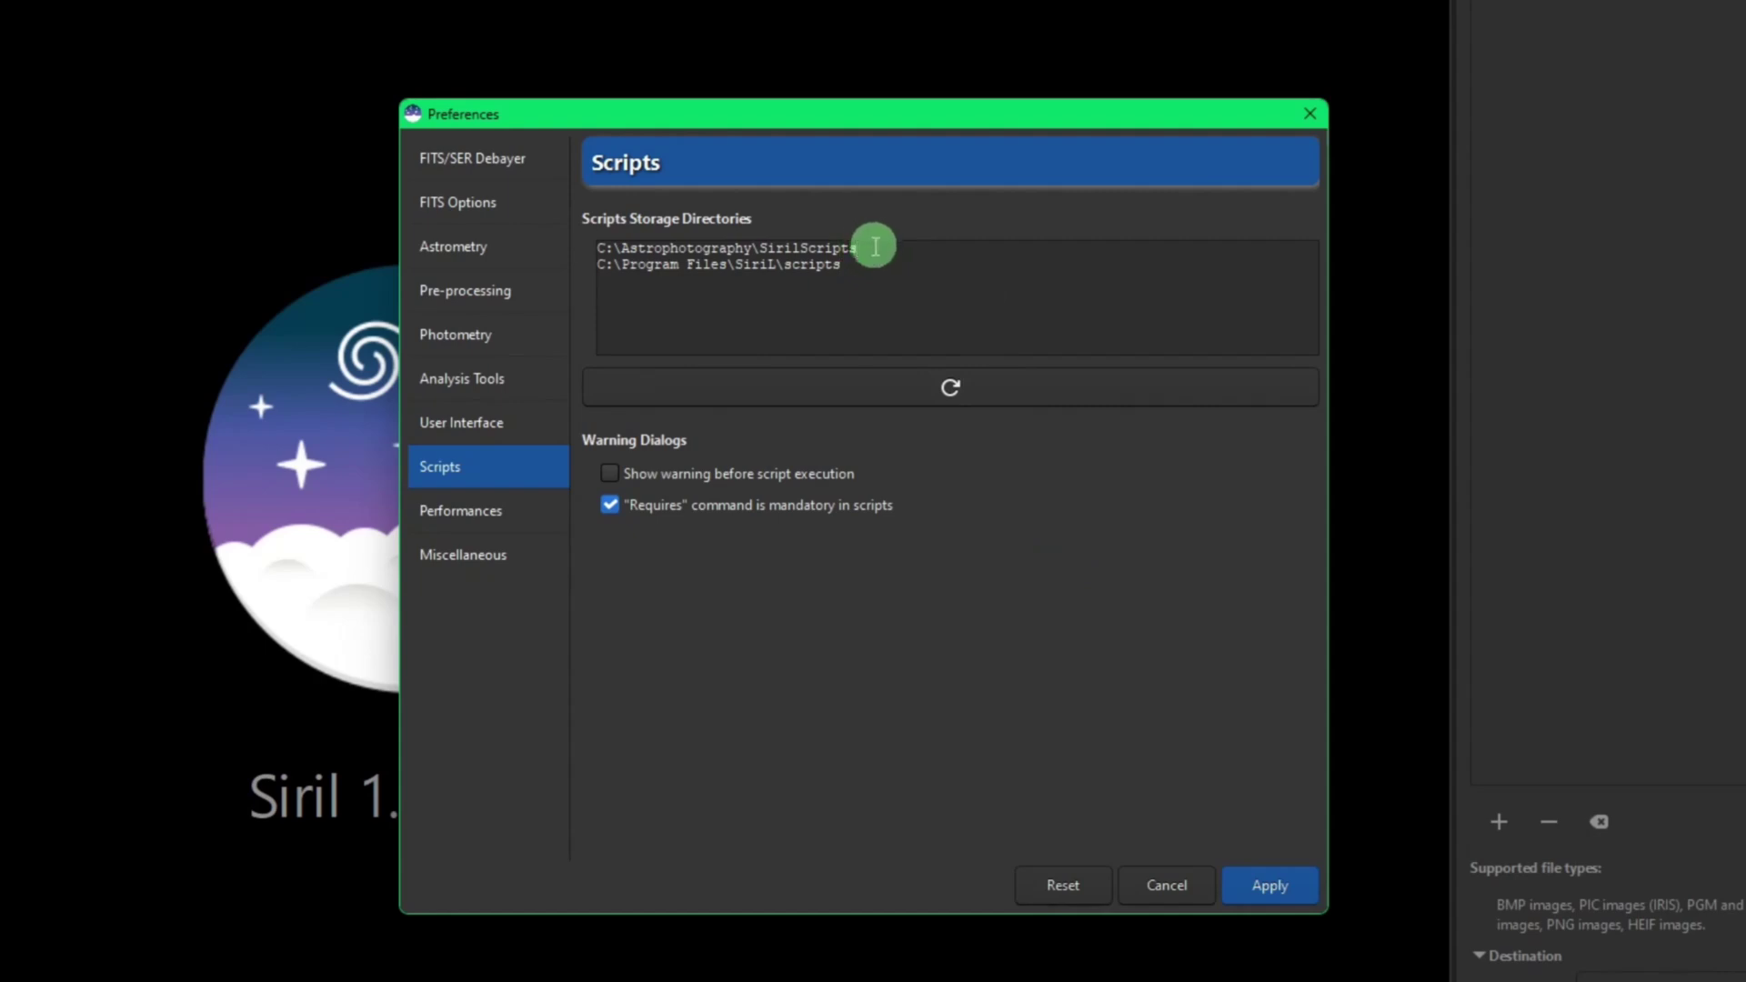
drag(864, 248, 598, 248)
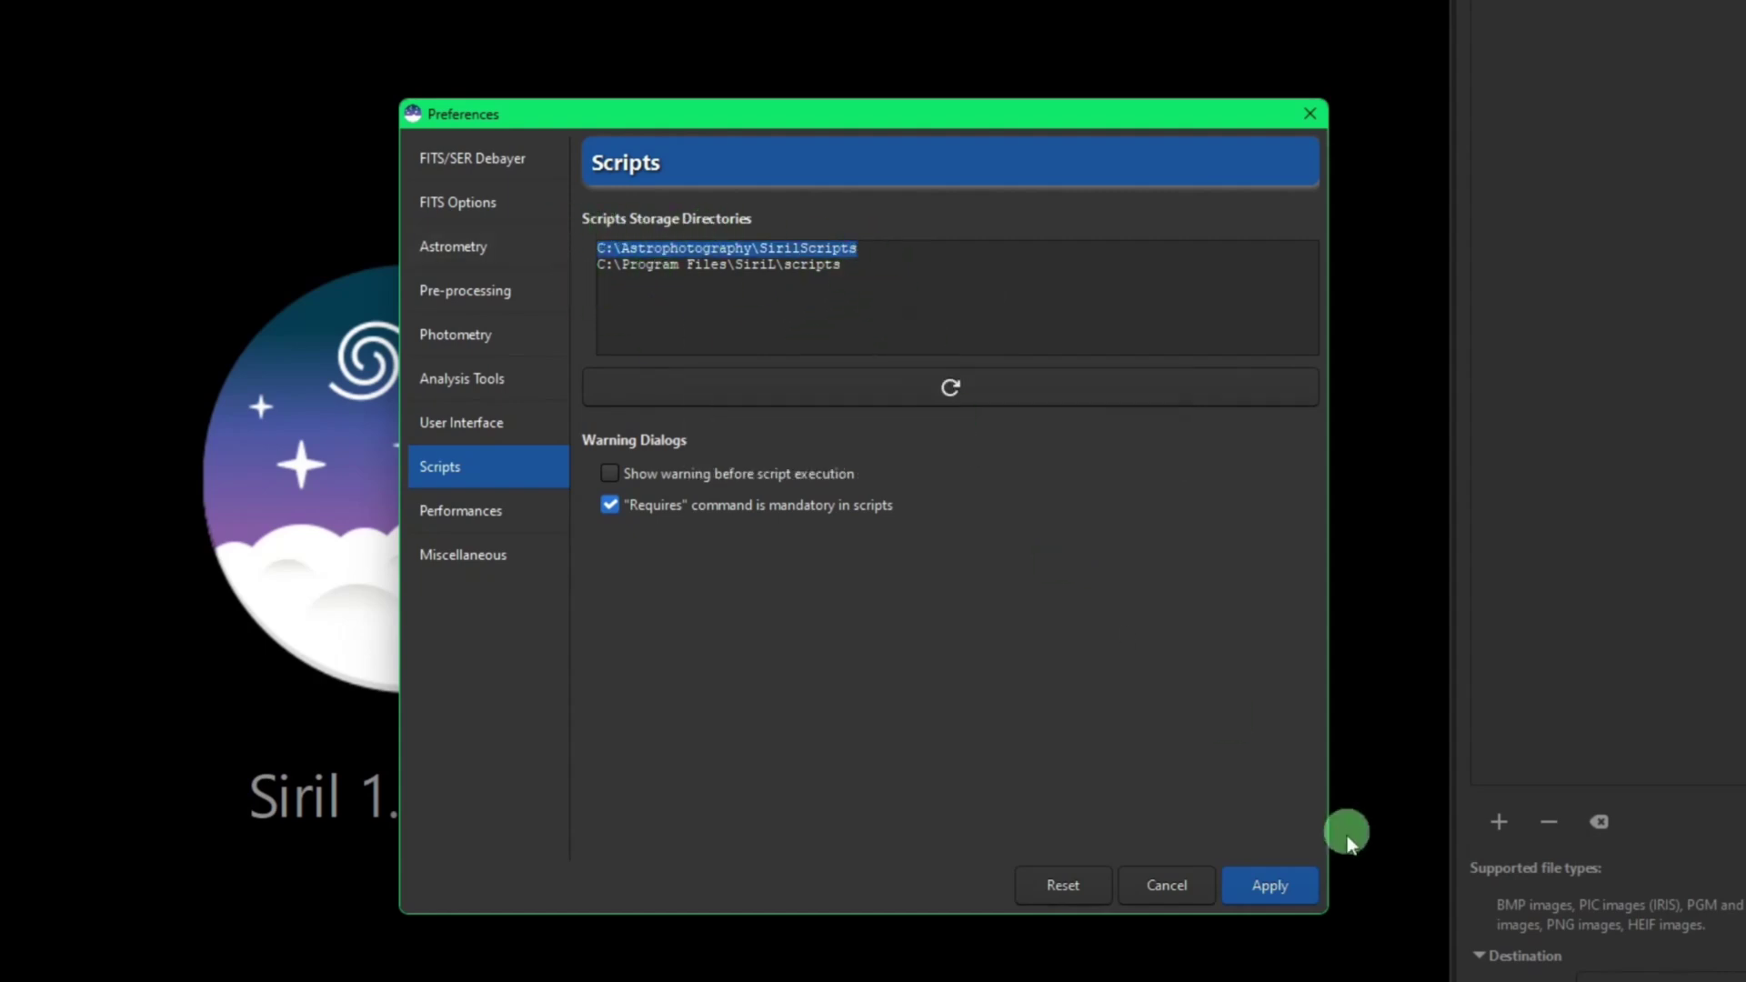
click(1256, 980)
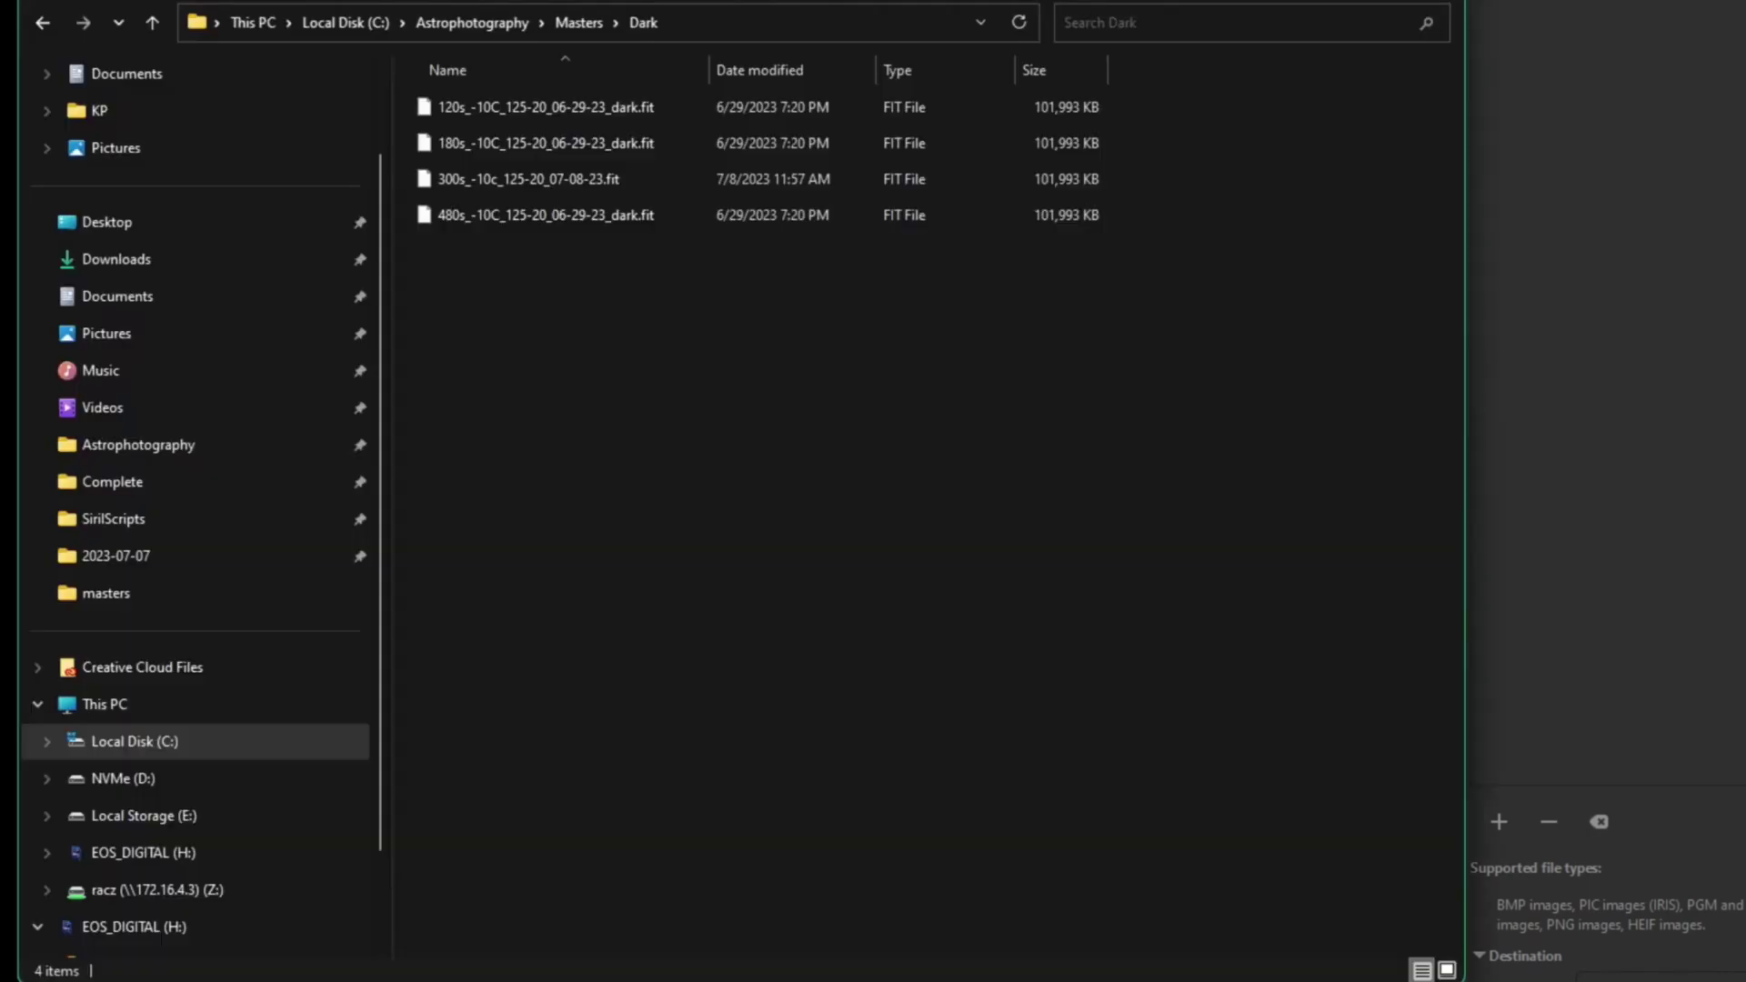
Paste the downloaded .ssf script from Downloads into C:\Astrophotography\Scripts.
click(215, 445)
double_click(479, 299)
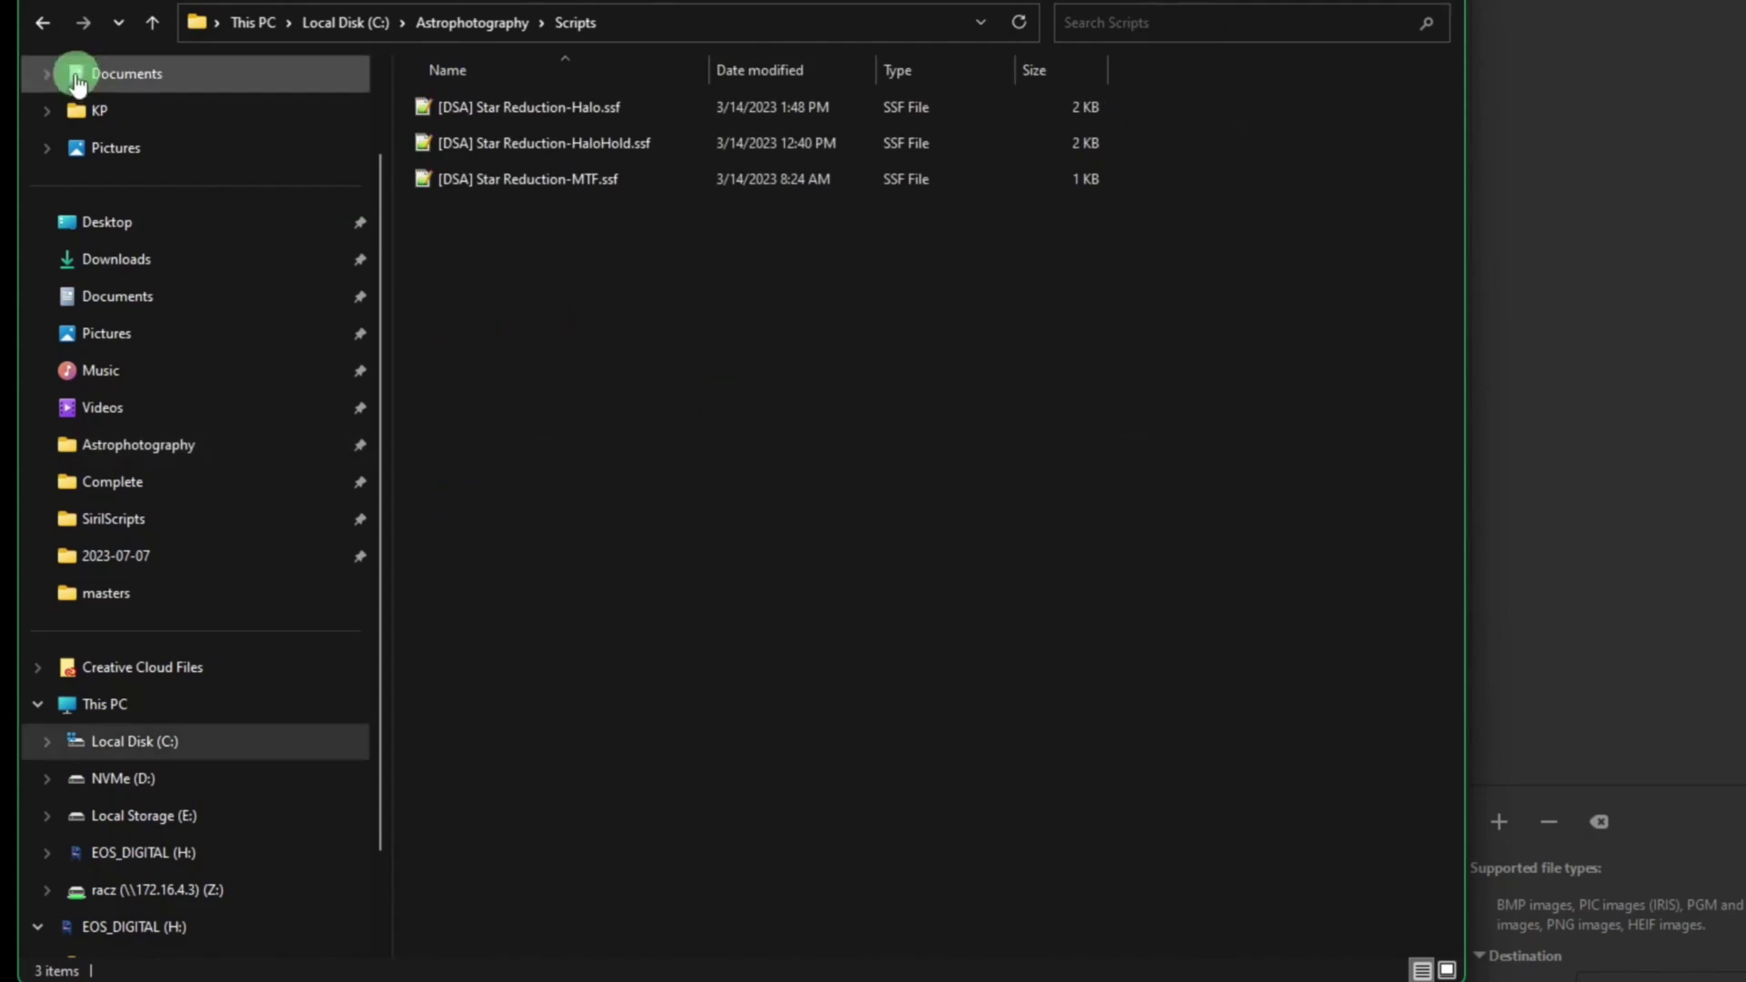
click(177, 251)
click(578, 141)
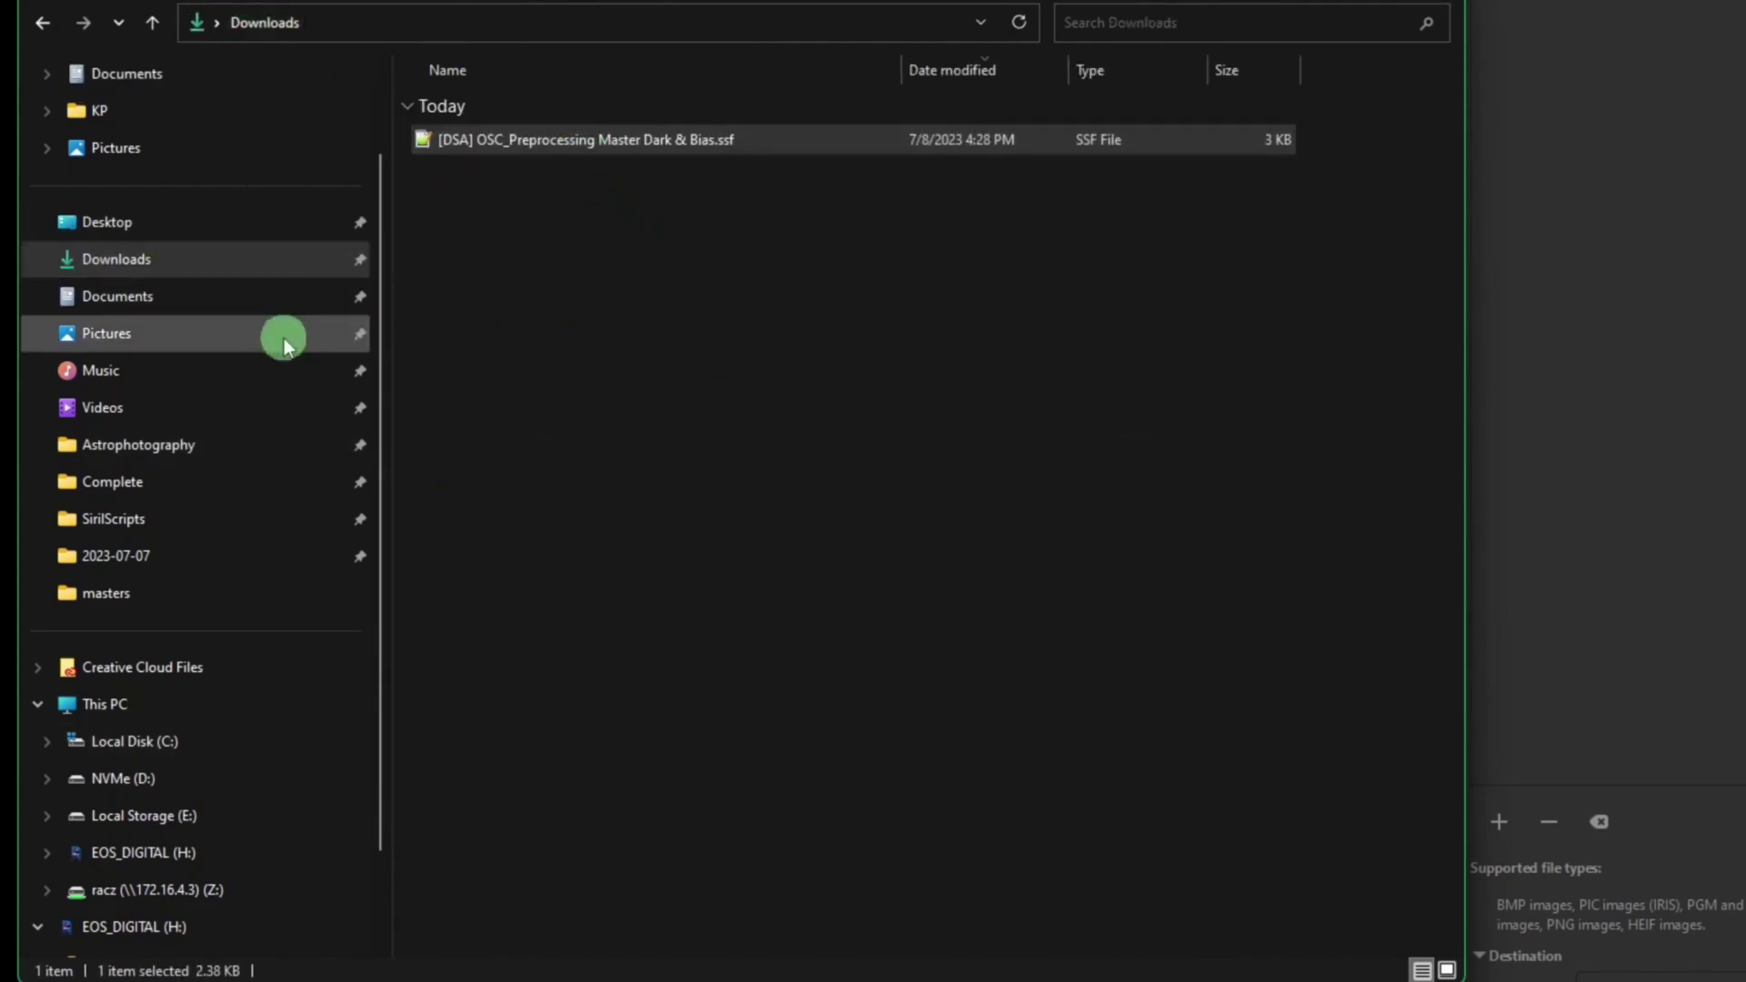
click(43, 22)
key(ctrl+v)
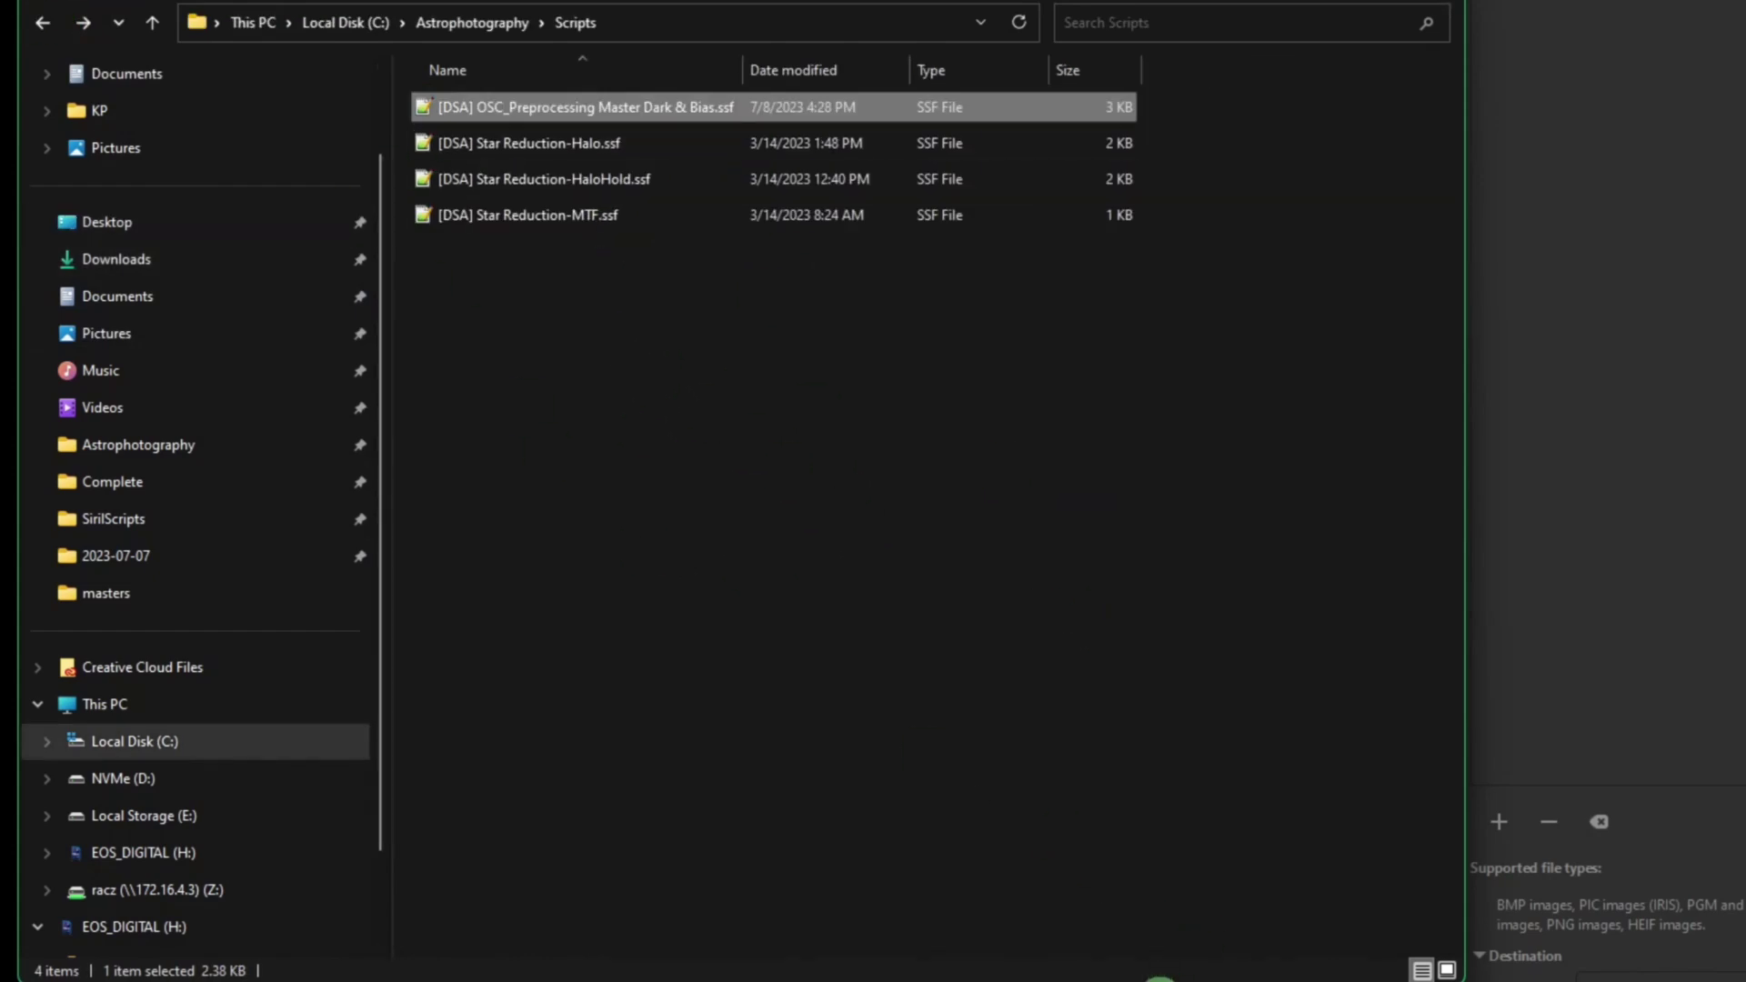
Copy the C:\Astrophotography\Scripts folder path and return to Siril's script directories list.
click(710, 24)
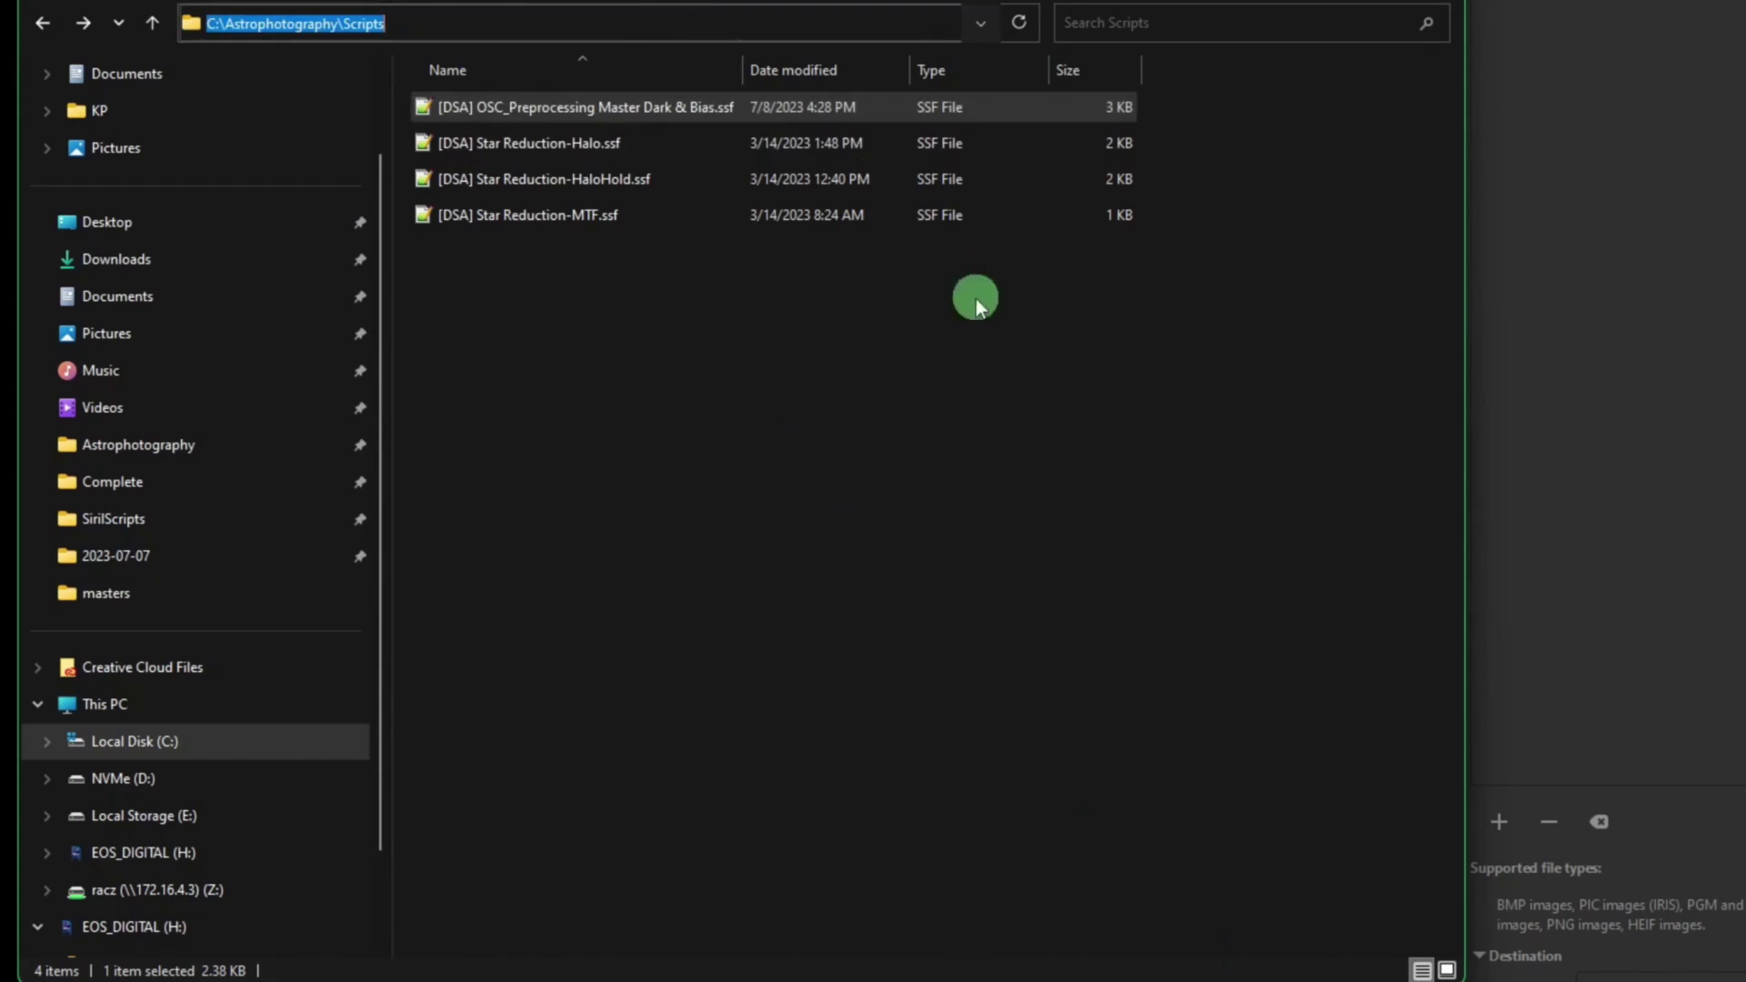
click(624, 20)
drag(484, 26, 226, 31)
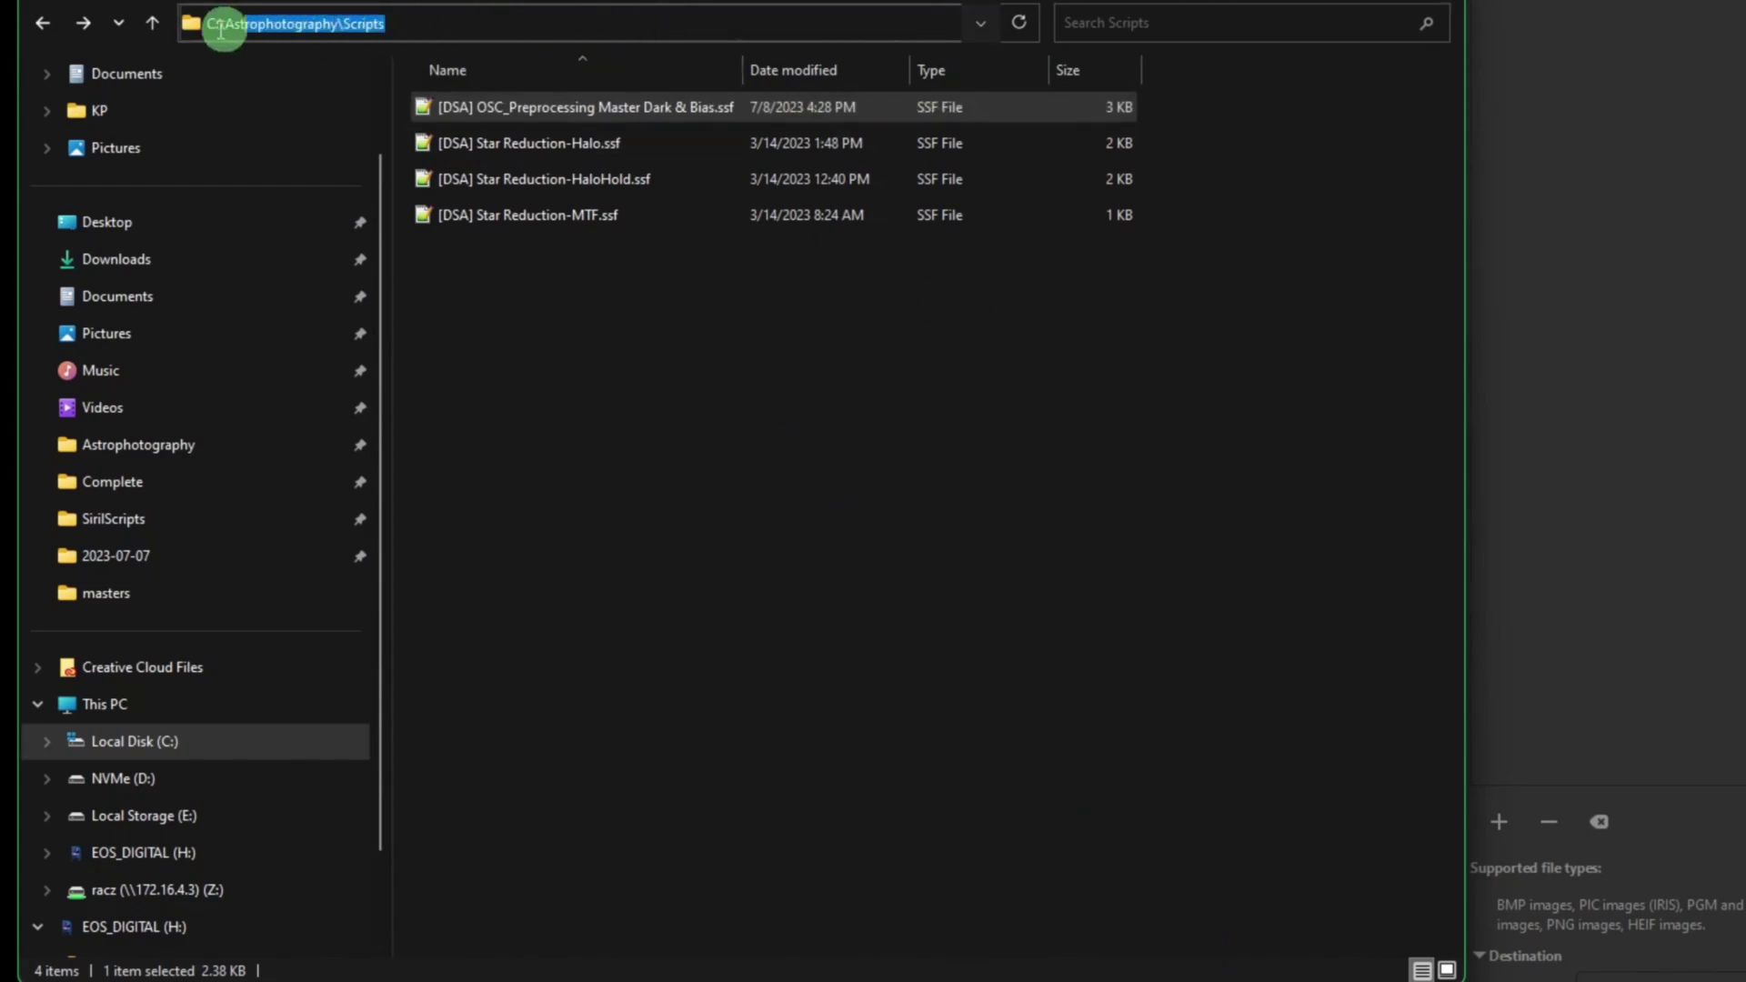
right_click(362, 30)
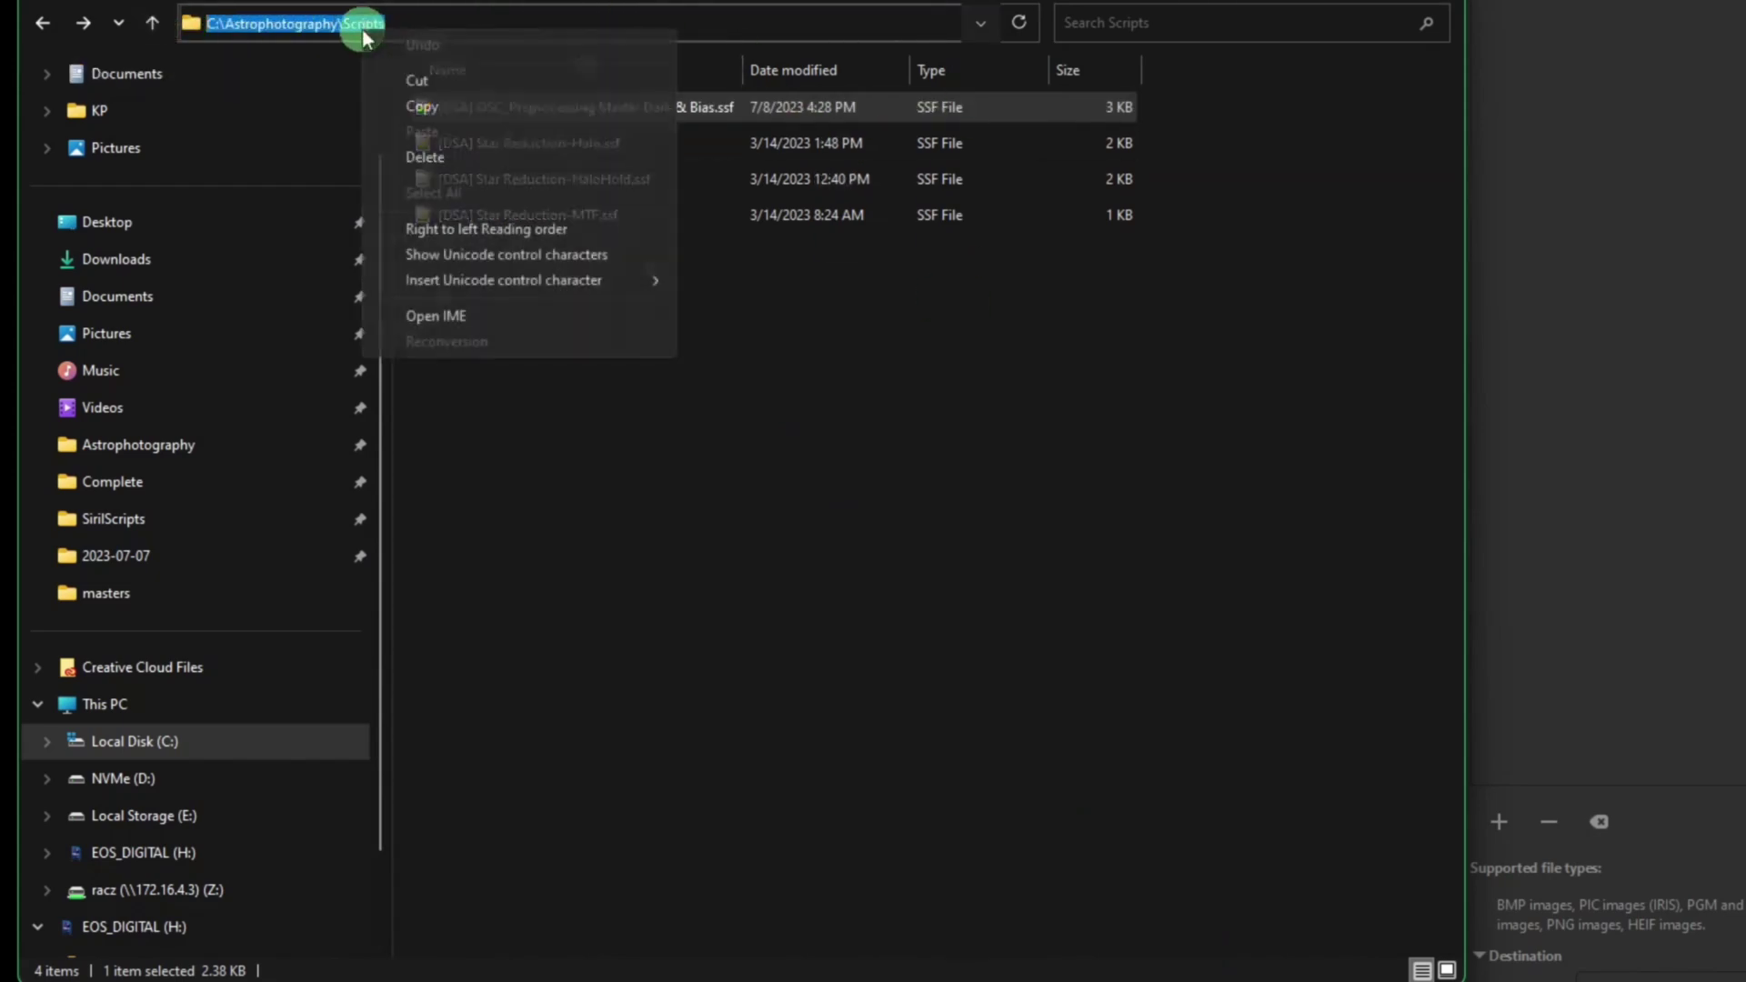
click(422, 106)
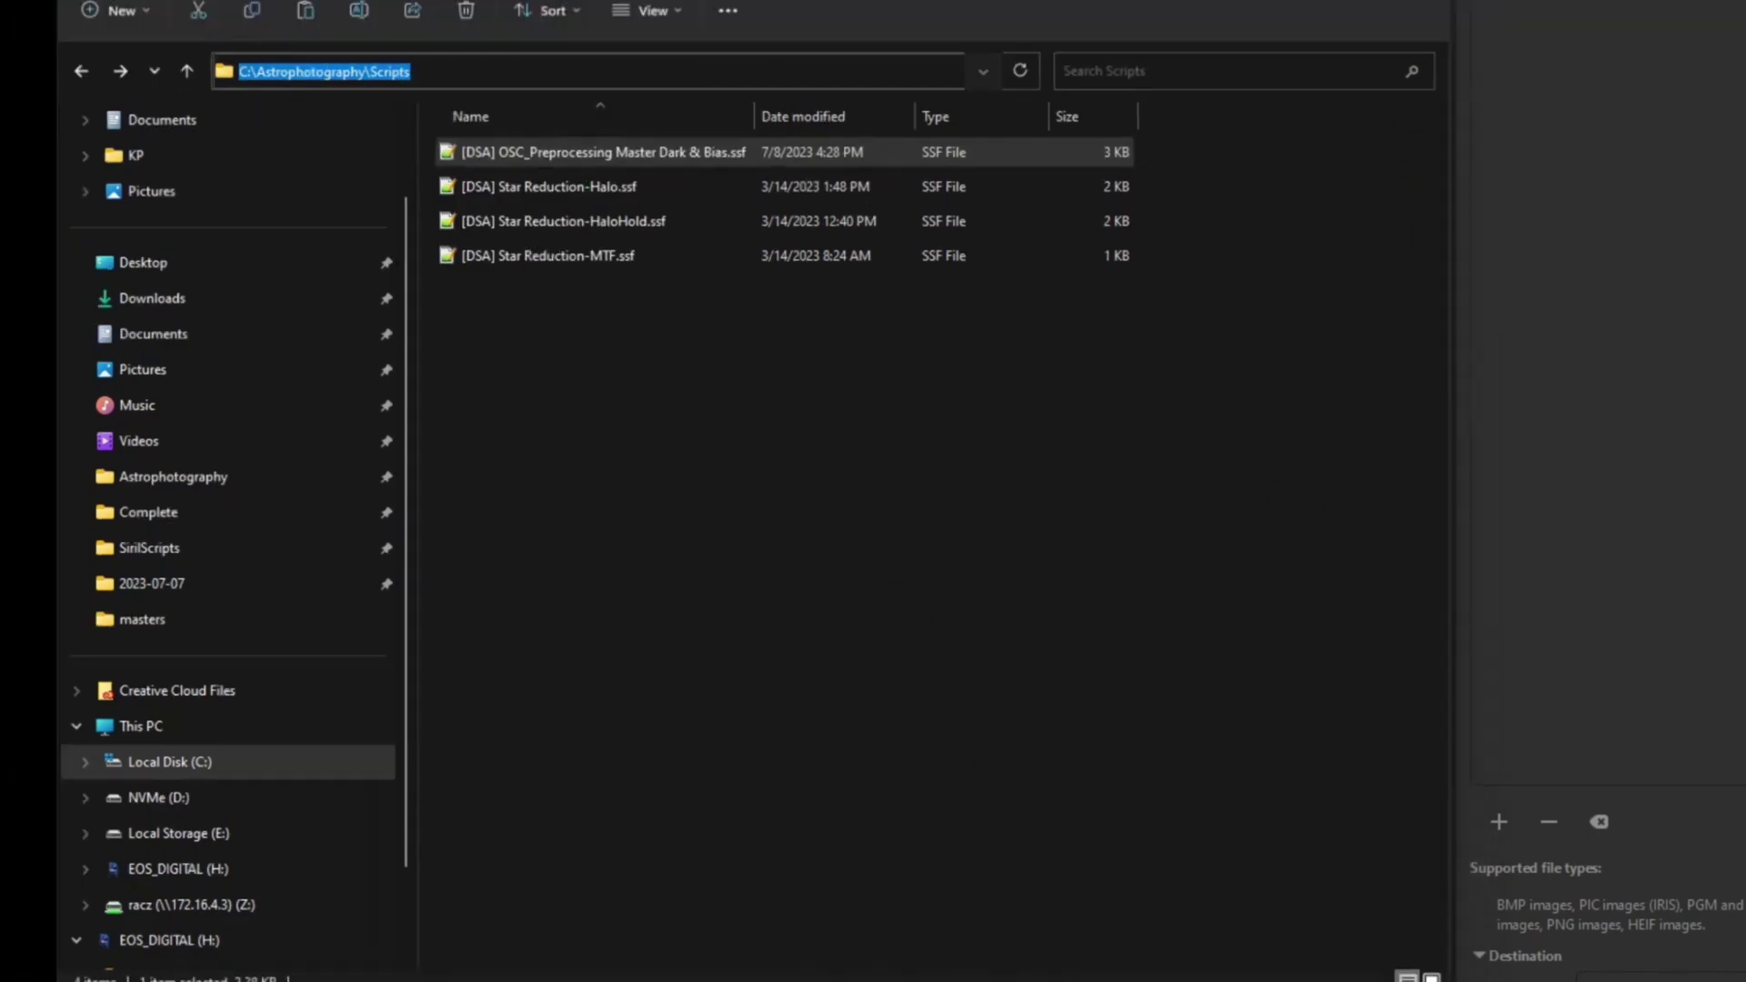
key(alt+Tab)
click(857, 284)
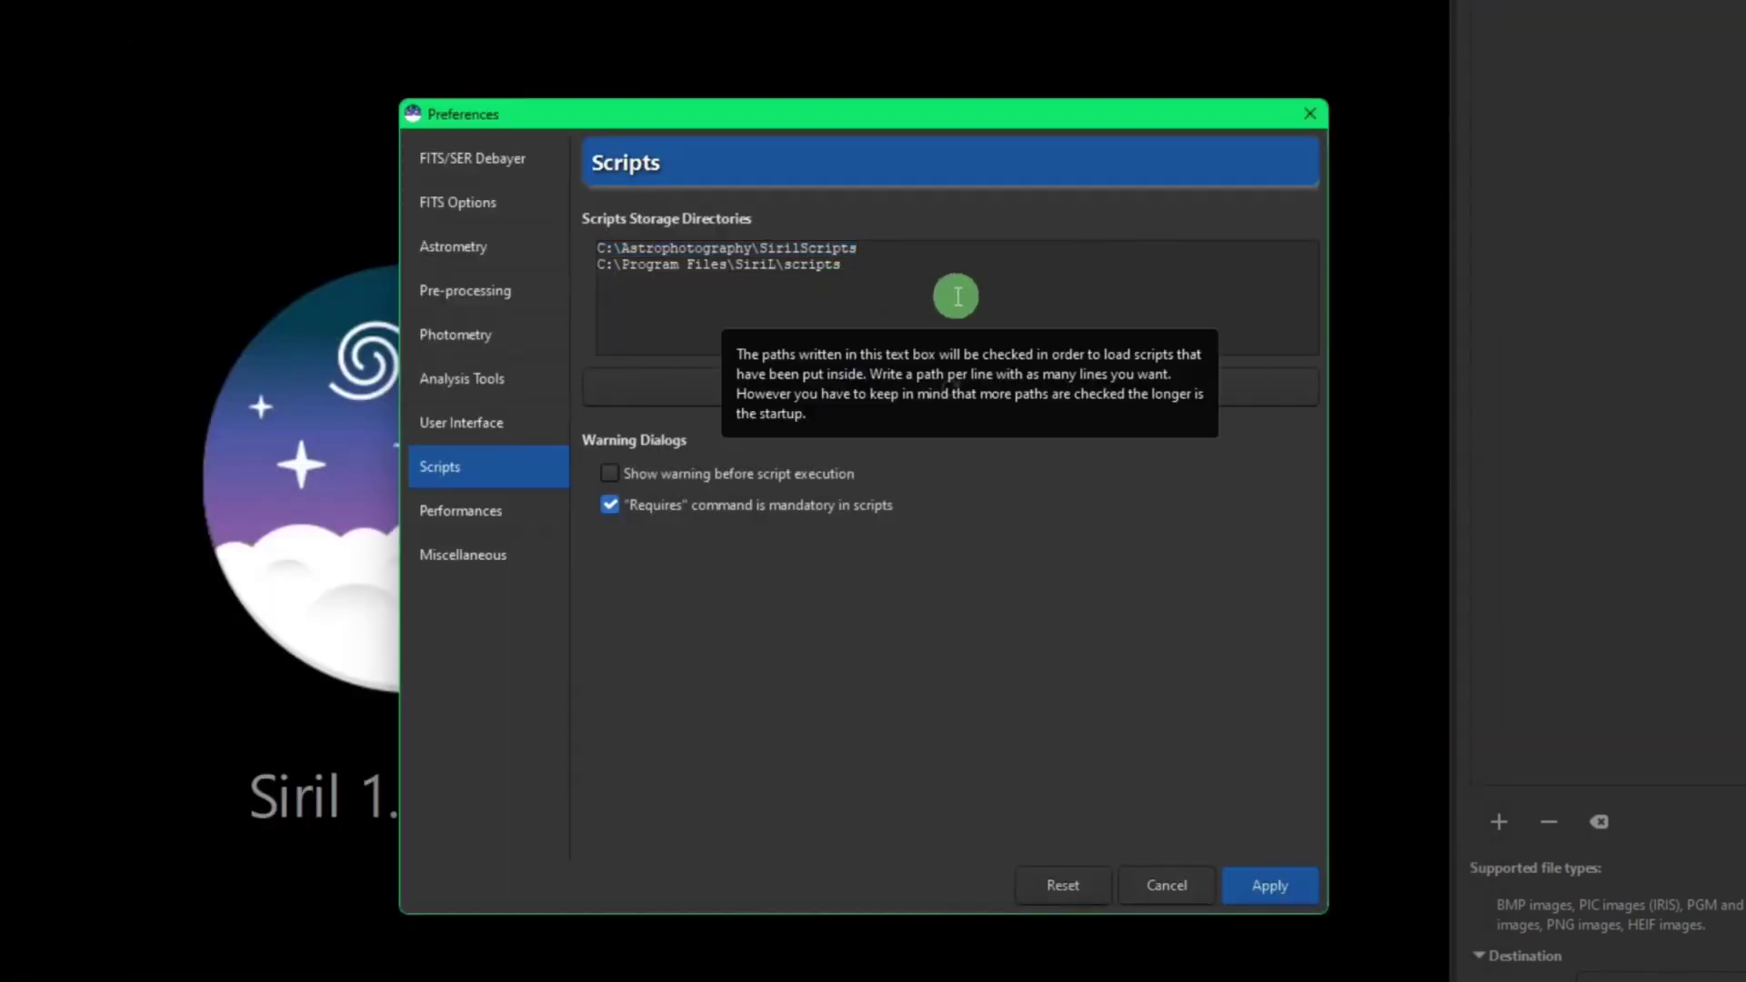
Paste the Scripts path as a third directory, then erase it and close Preferences without saving.
right_click(957, 297)
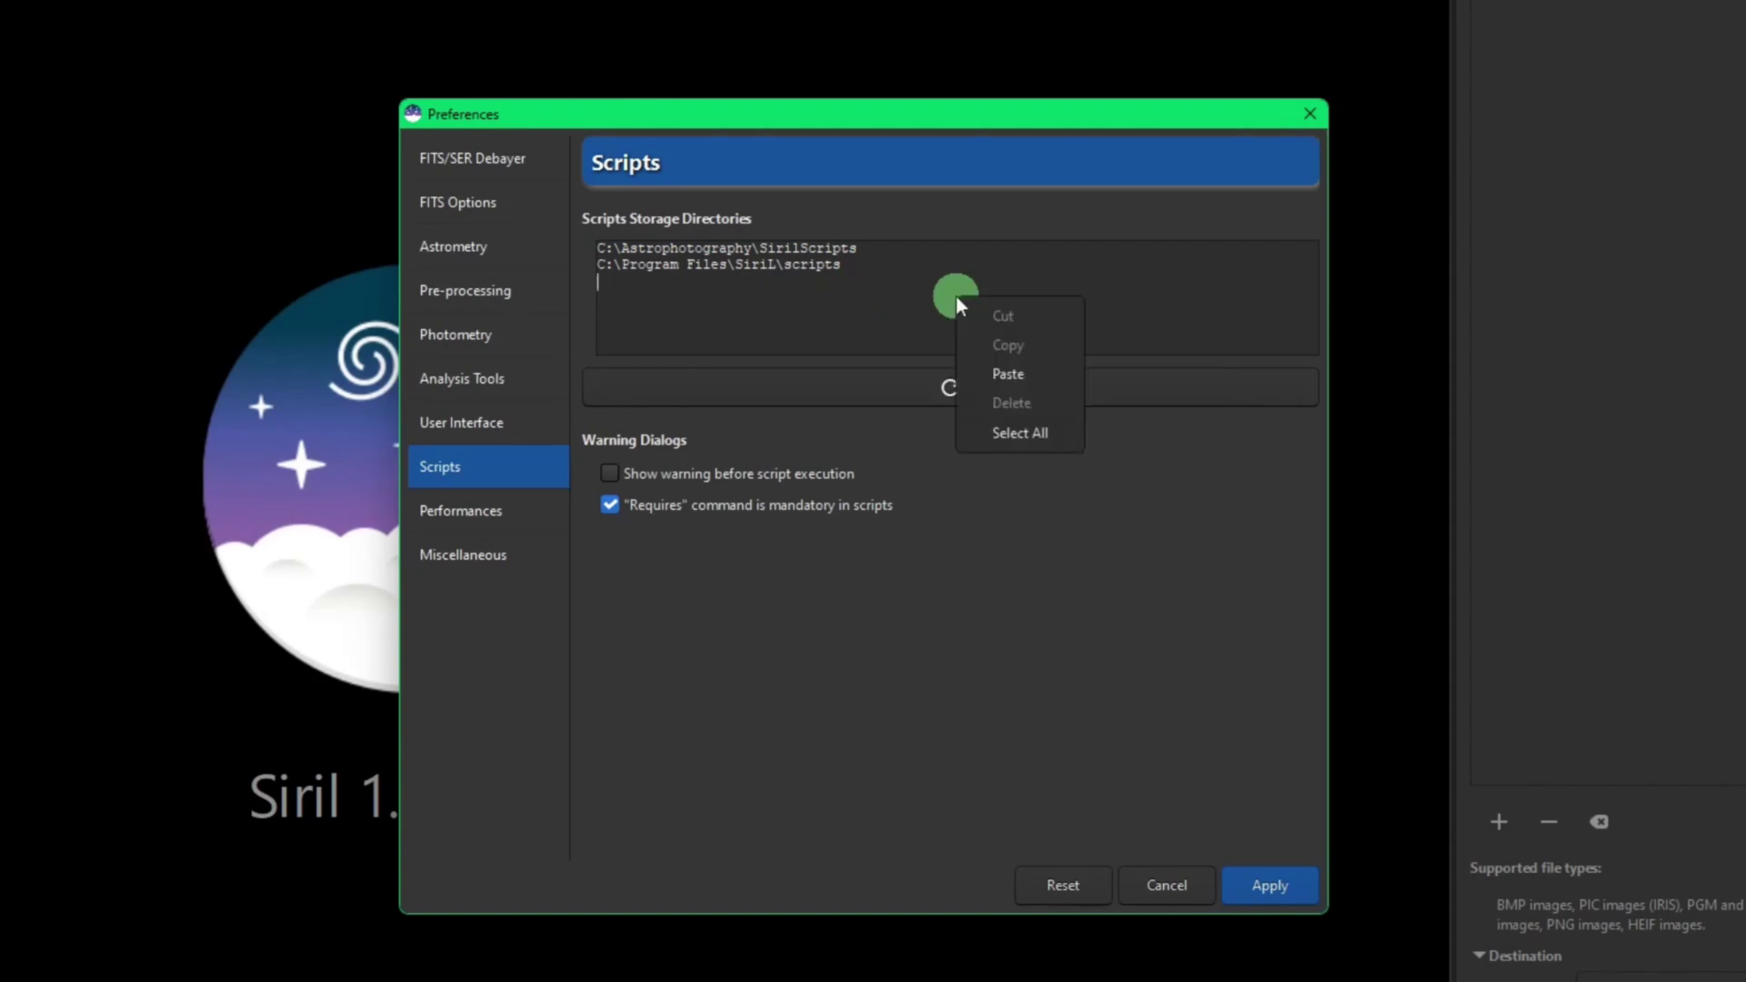
click(996, 370)
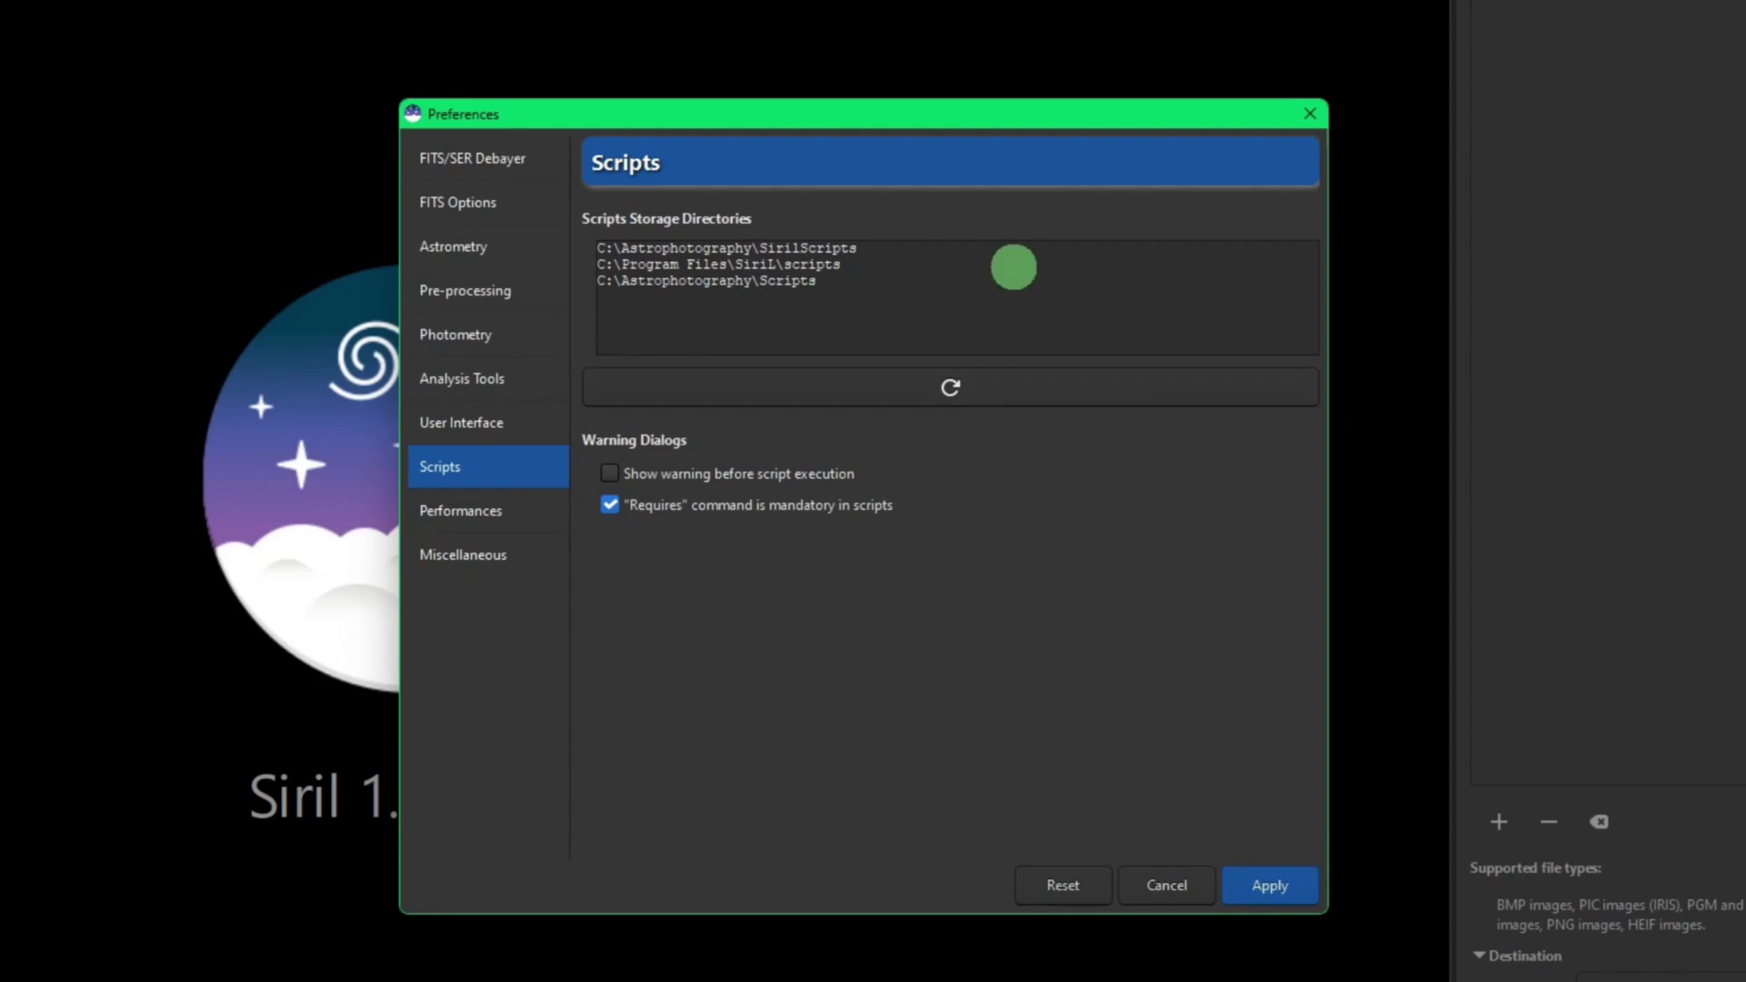
key(BackSpace)
key(BackSpace)
key(BackSpace)
key(BackSpace)
key(BackSpace)
key(BackSpace)
key(BackSpace)
key(BackSpace)
key(BackSpace)
key(BackSpace)
key(BackSpace)
key(BackSpace)
key(BackSpace)
key(BackSpace)
key(BackSpace)
key(BackSpace)
key(BackSpace)
key(BackSpace)
key(BackSpace)
key(BackSpace)
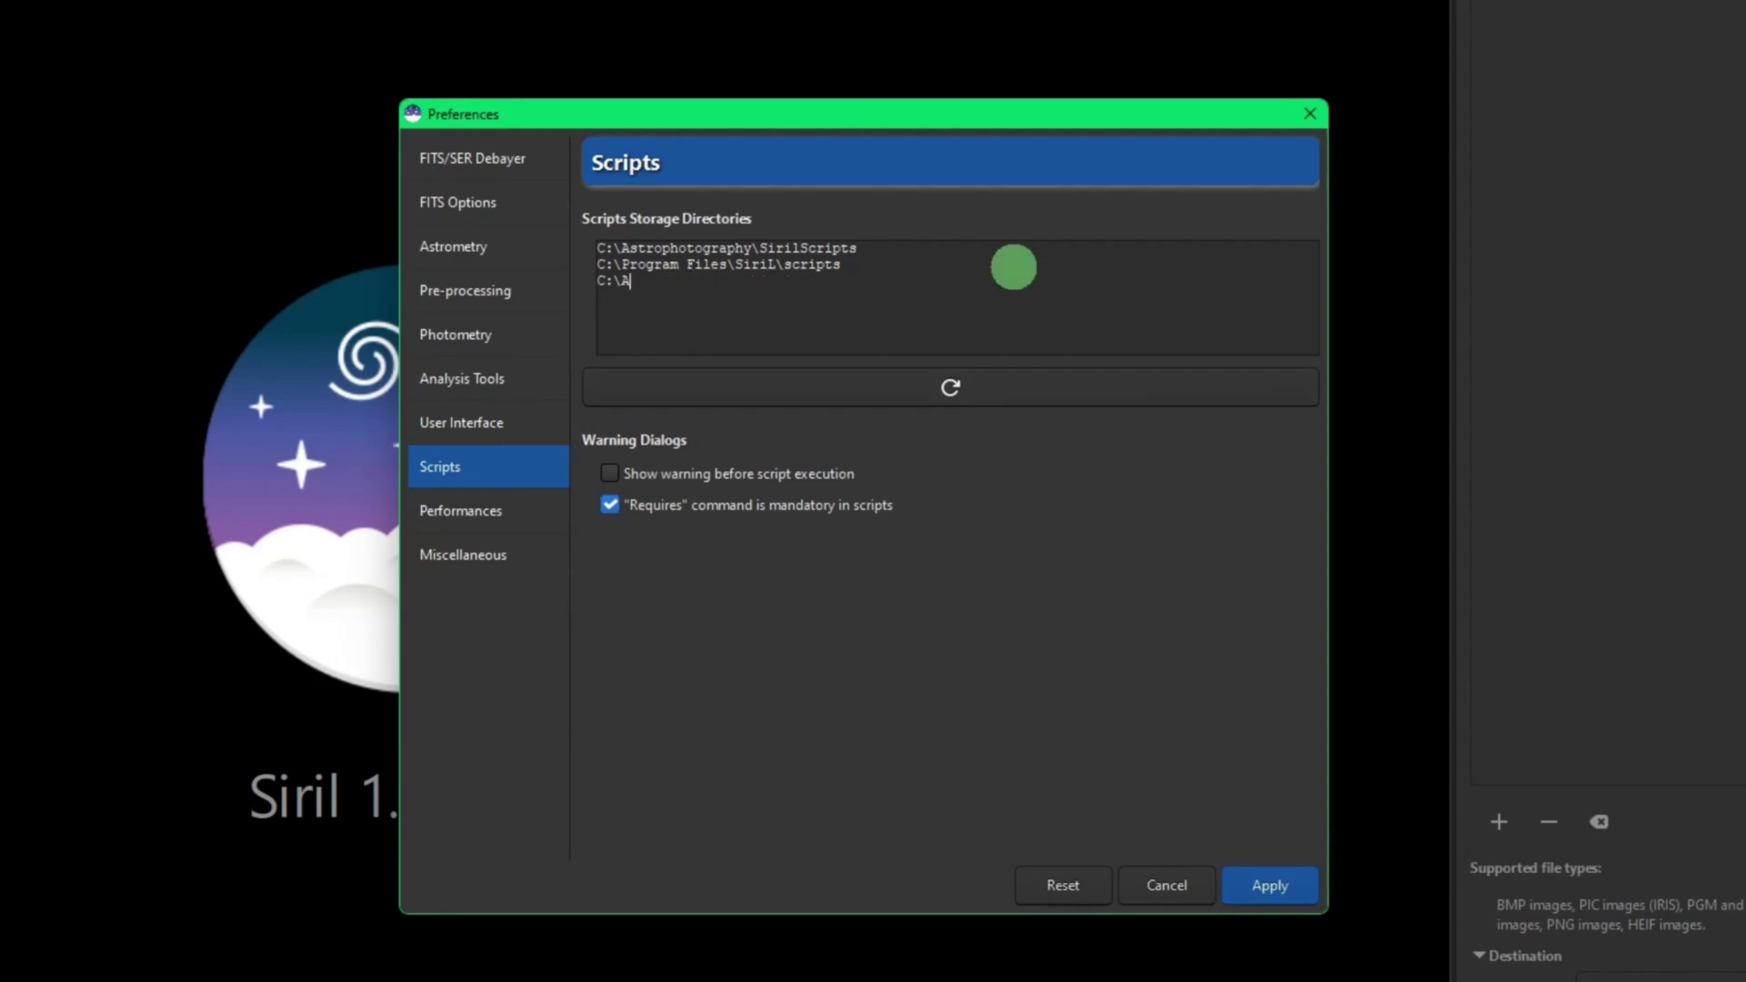
key(BackSpace)
key(BackSpace)
key(BackSpace)
key(BackSpace)
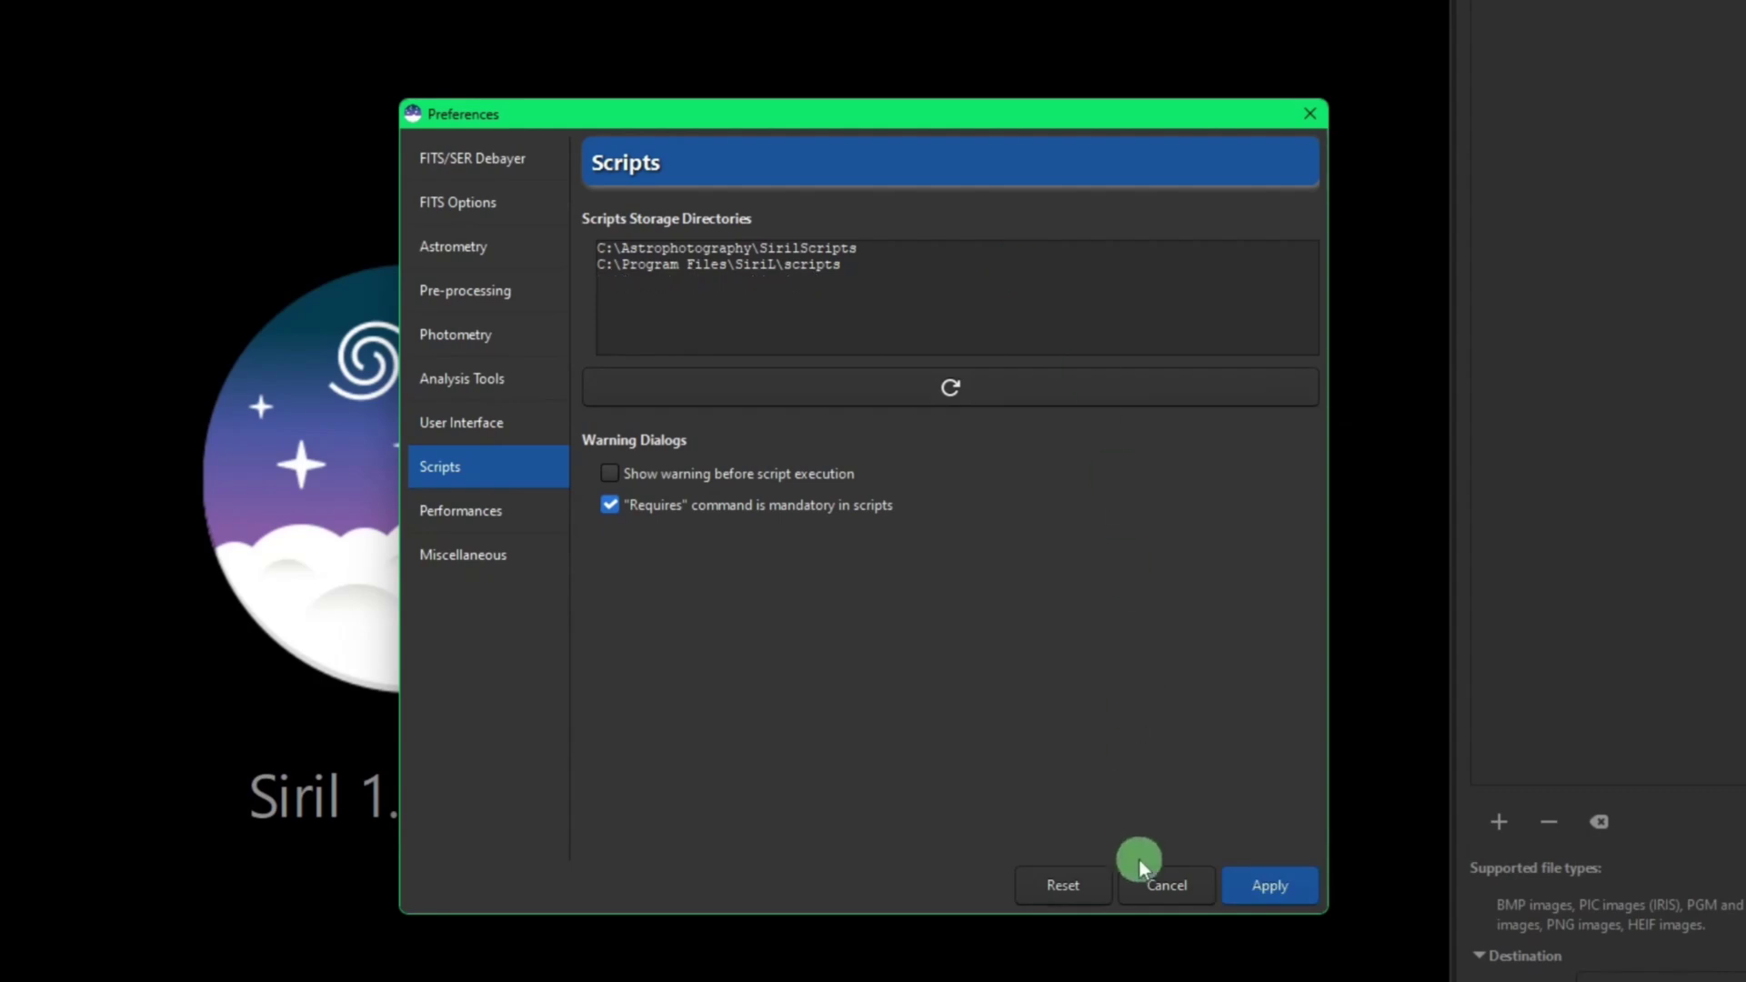
click(1148, 879)
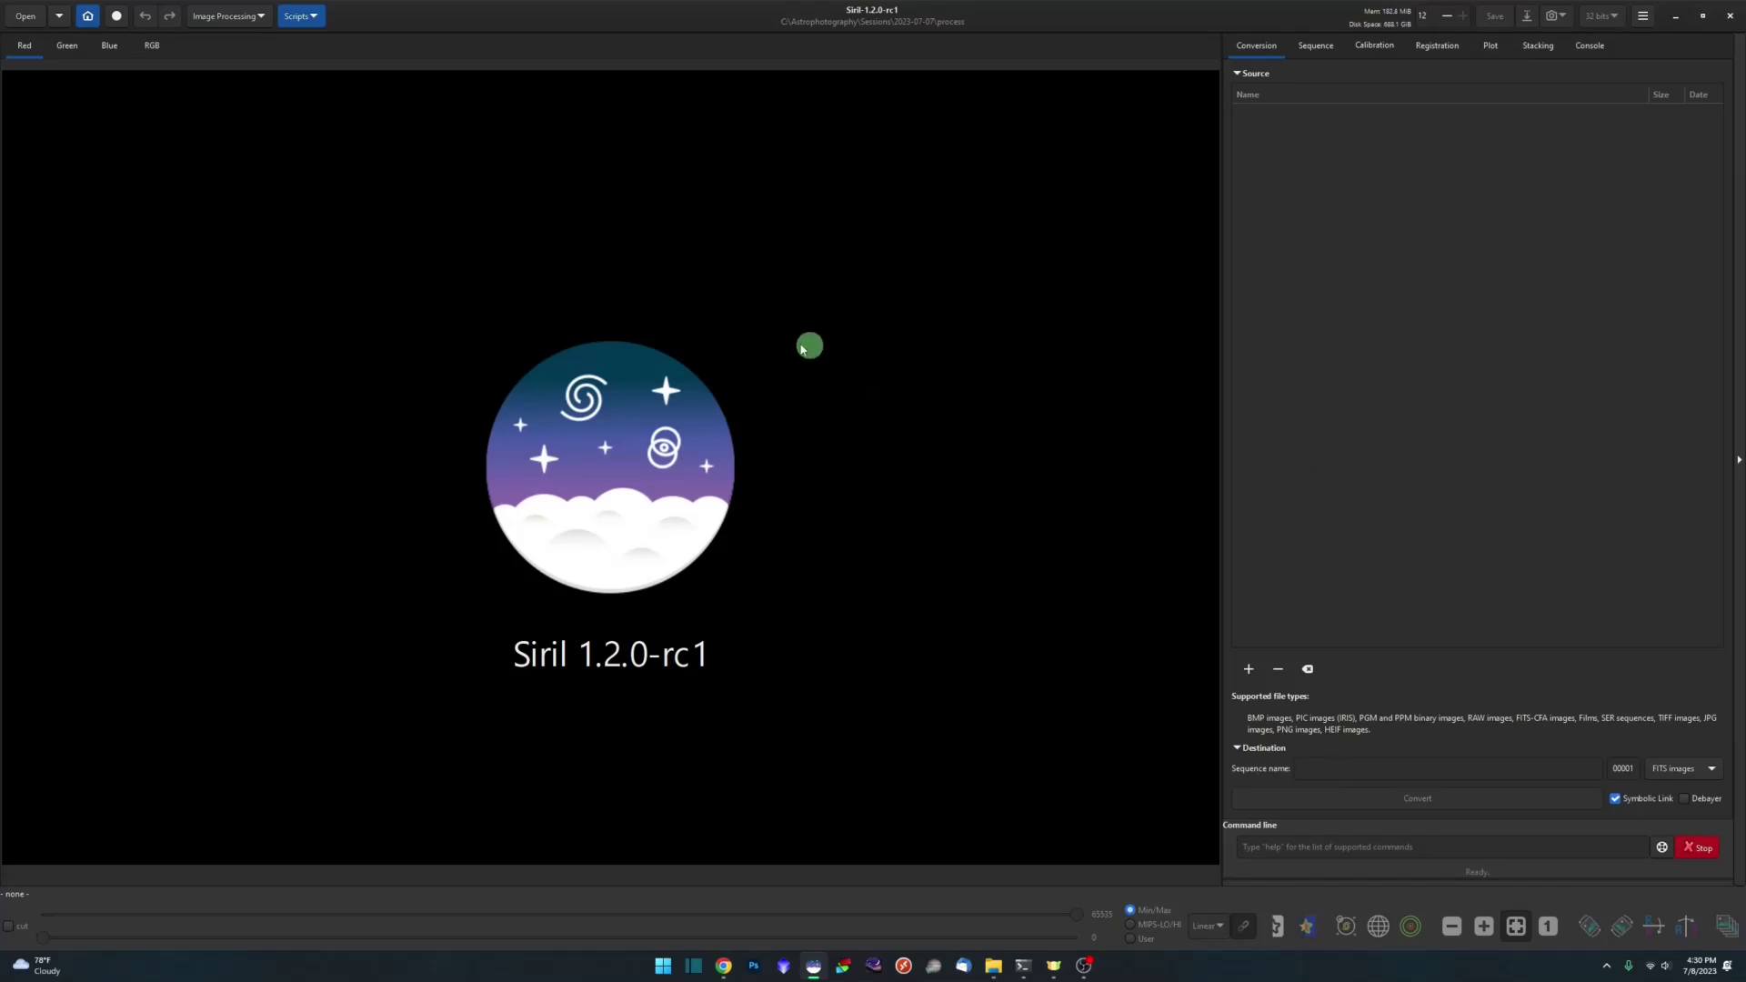
Run reloadscripts and select the [DSA] OSC_Preprocessing Master Dark & Bias script.
click(1317, 846)
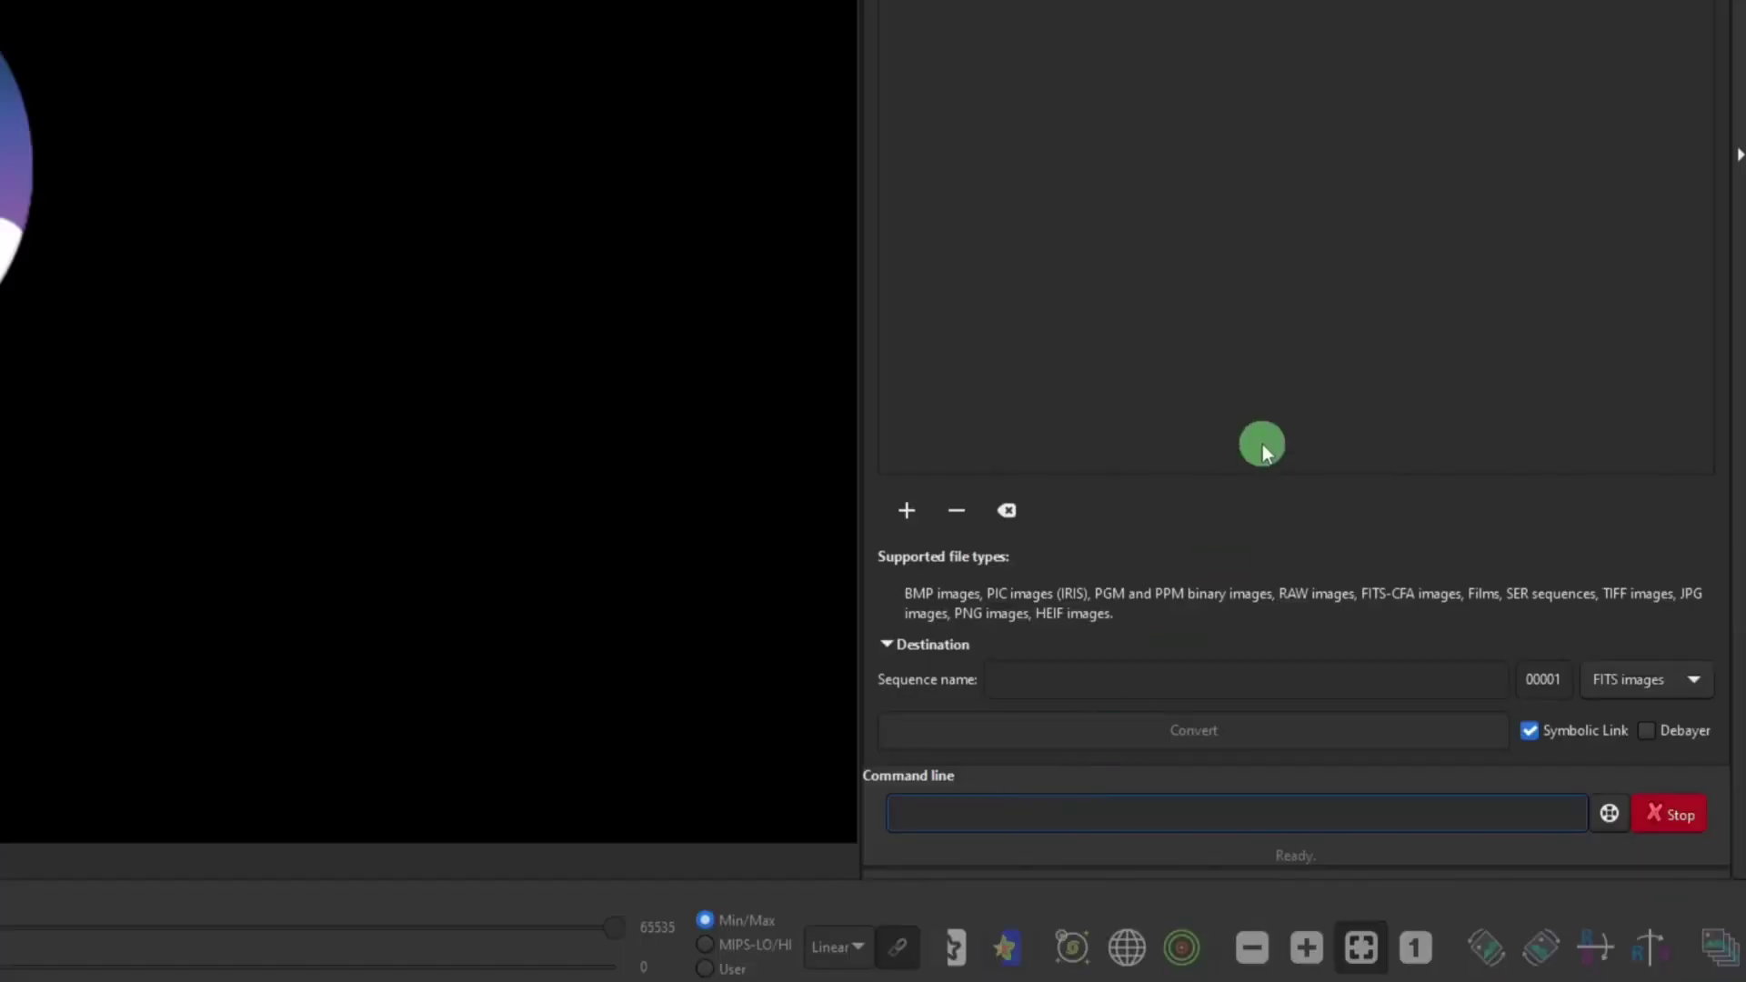
text(reloads)
text(cript)
key(Return)
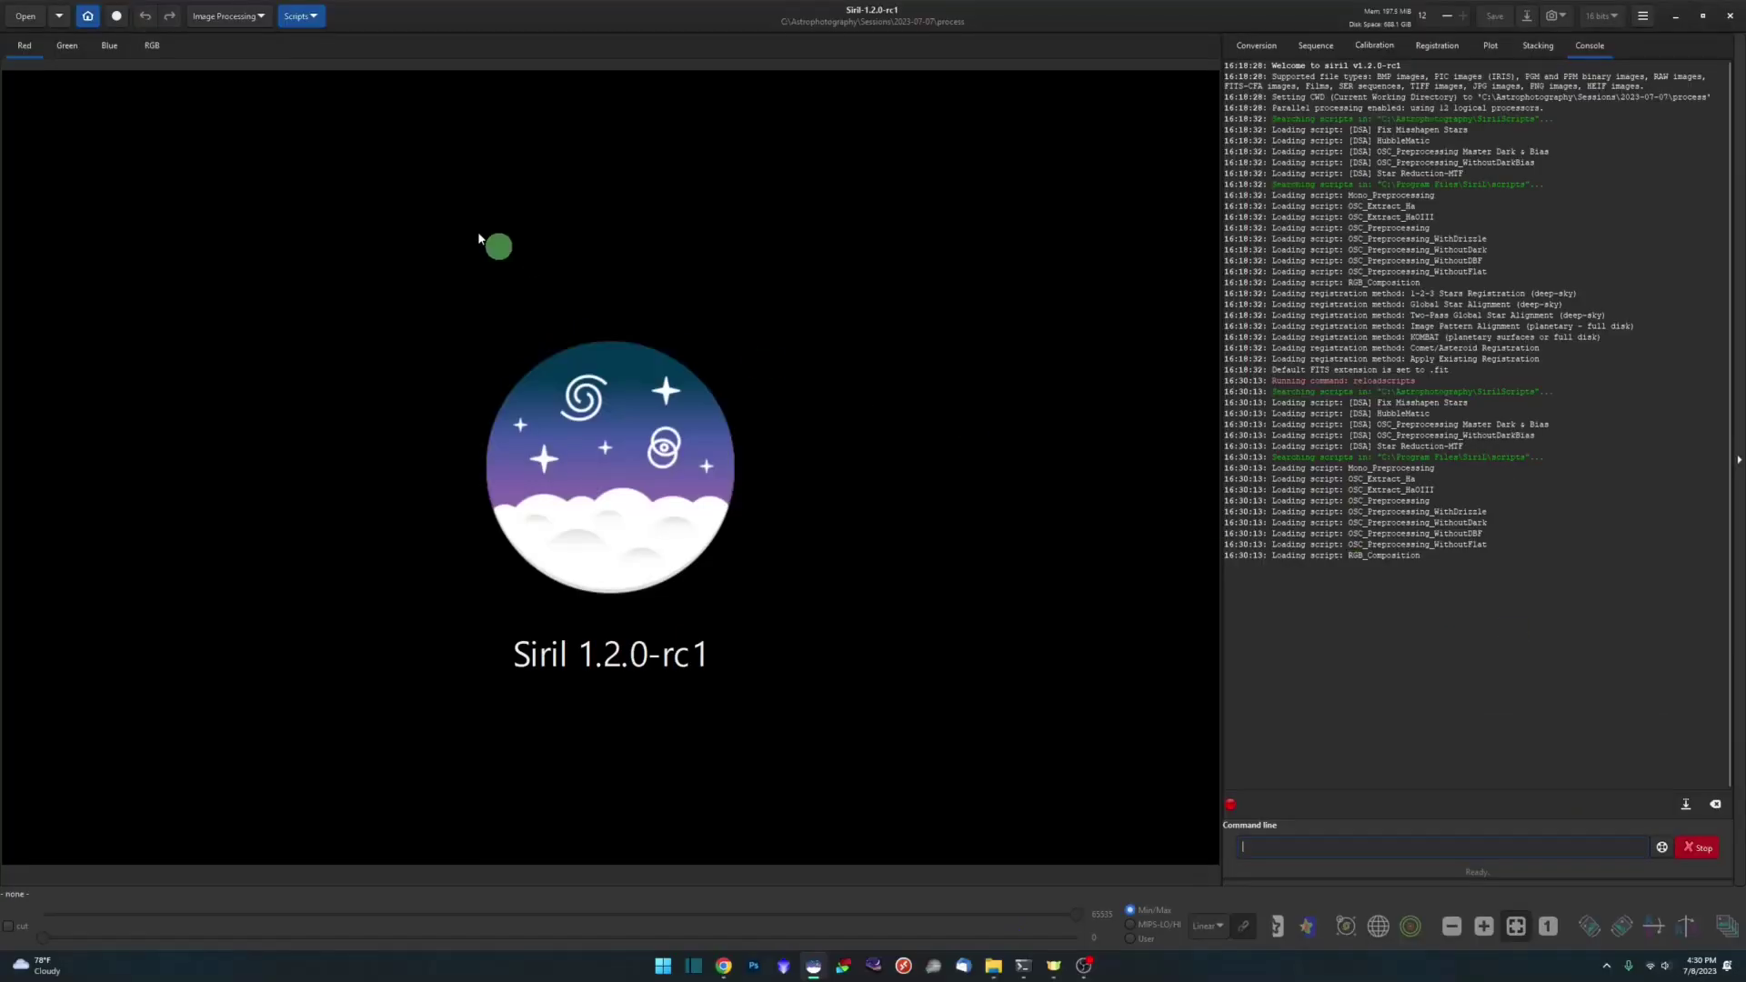
click(320, 25)
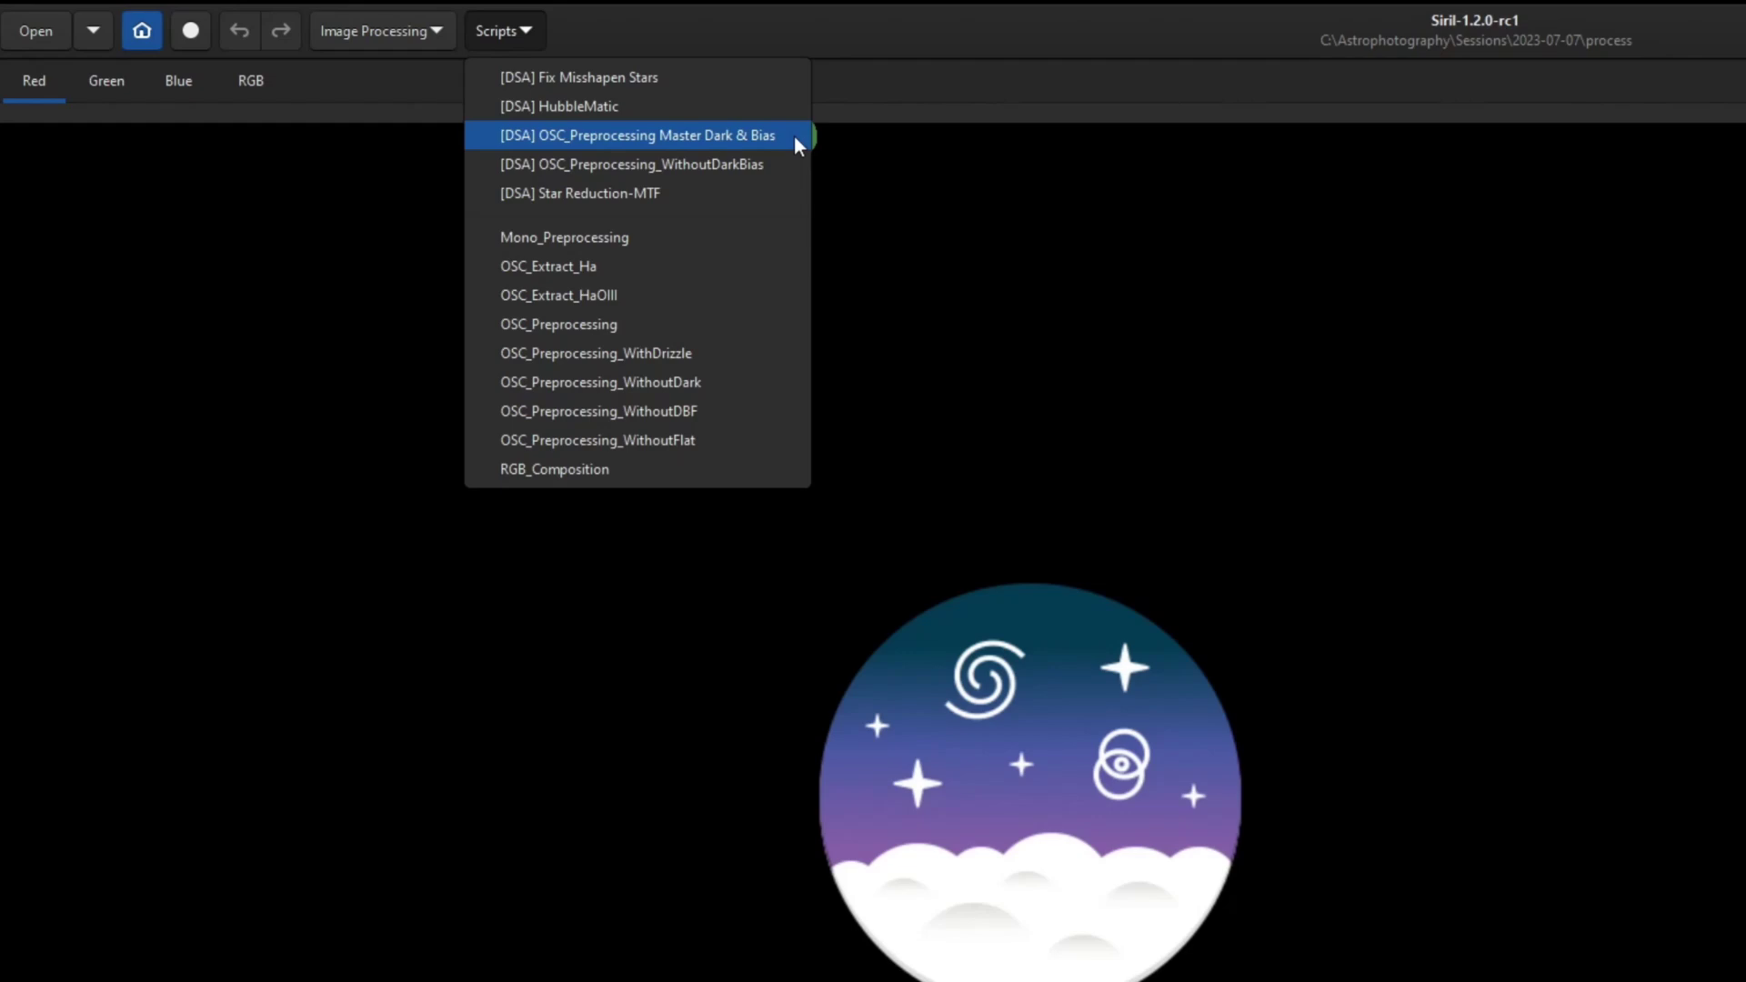
click(793, 136)
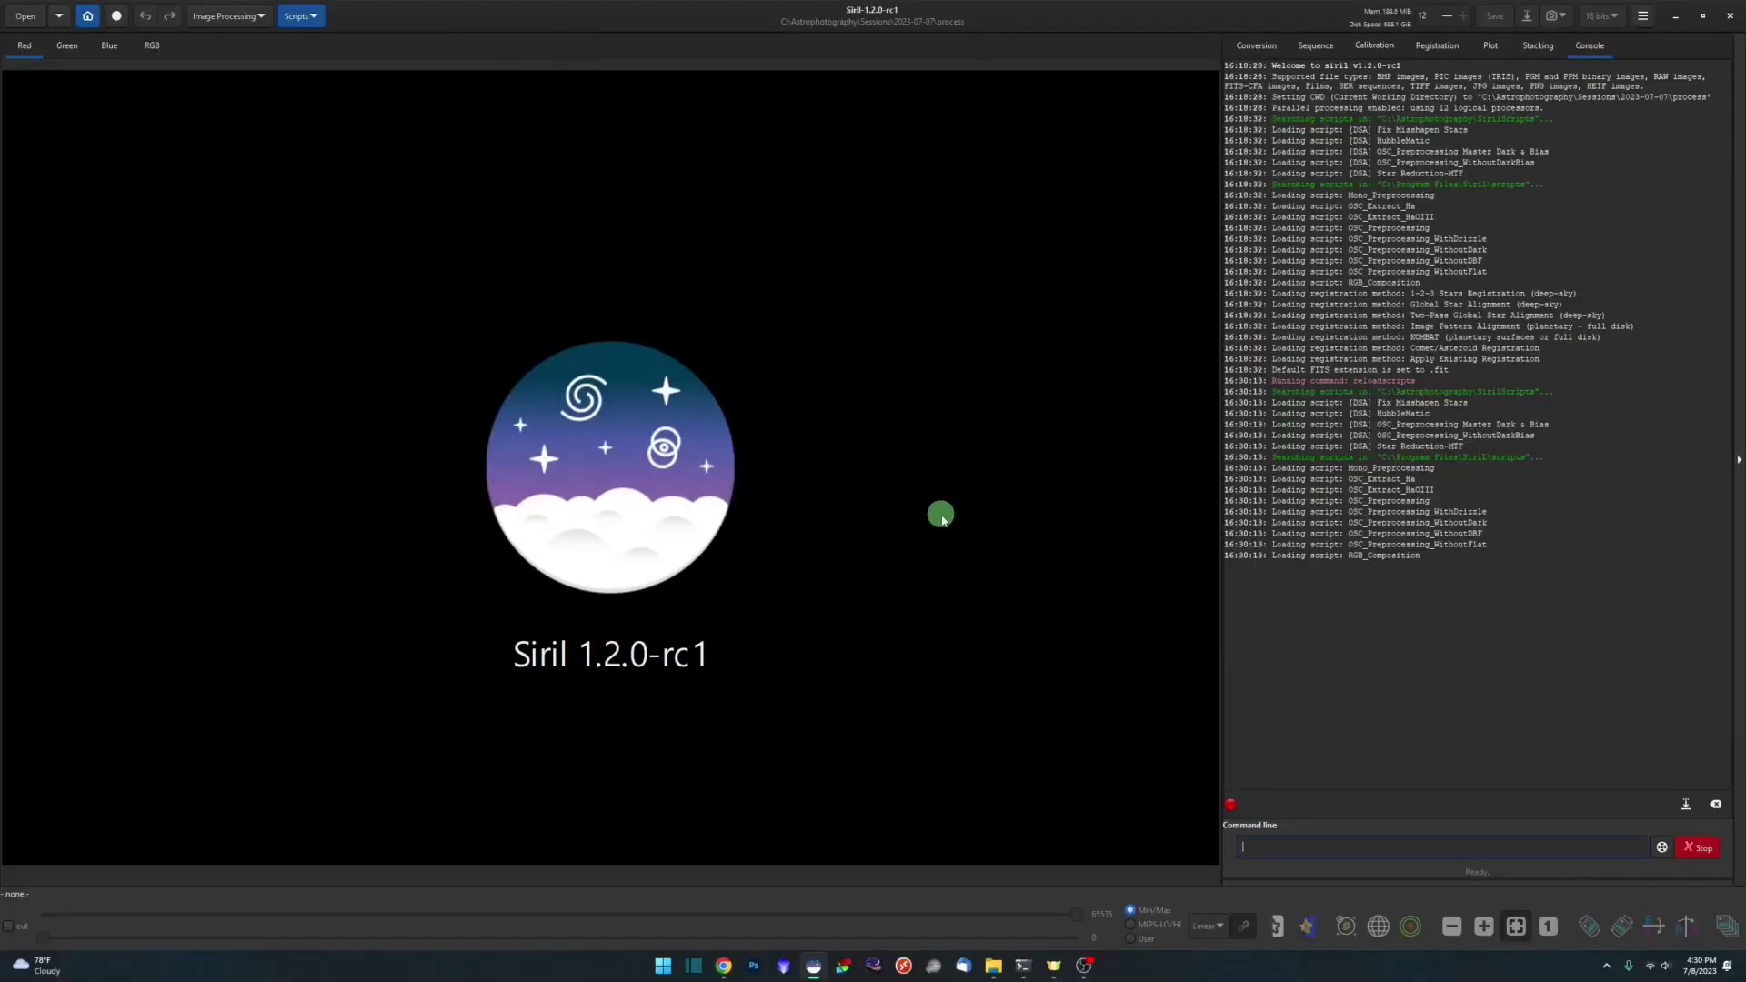
Delete masters, process and result_31200s.fit from Astrophotography\Sessions\Bubble.
click(992, 965)
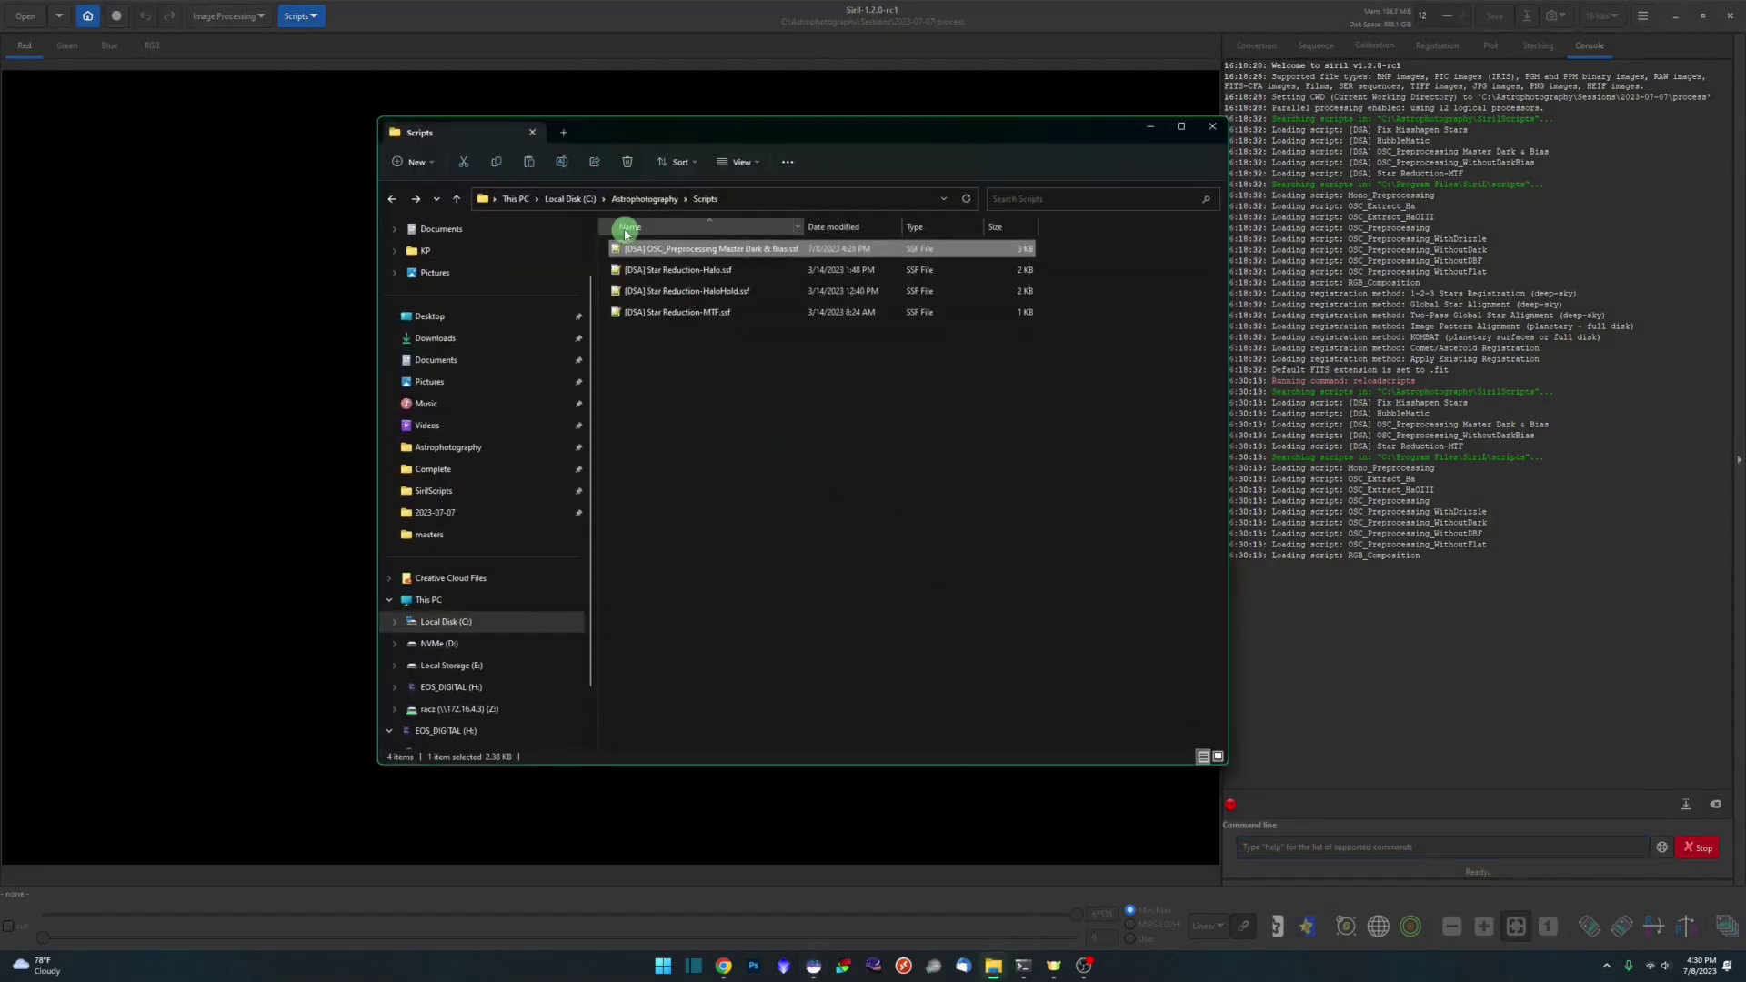
click(636, 197)
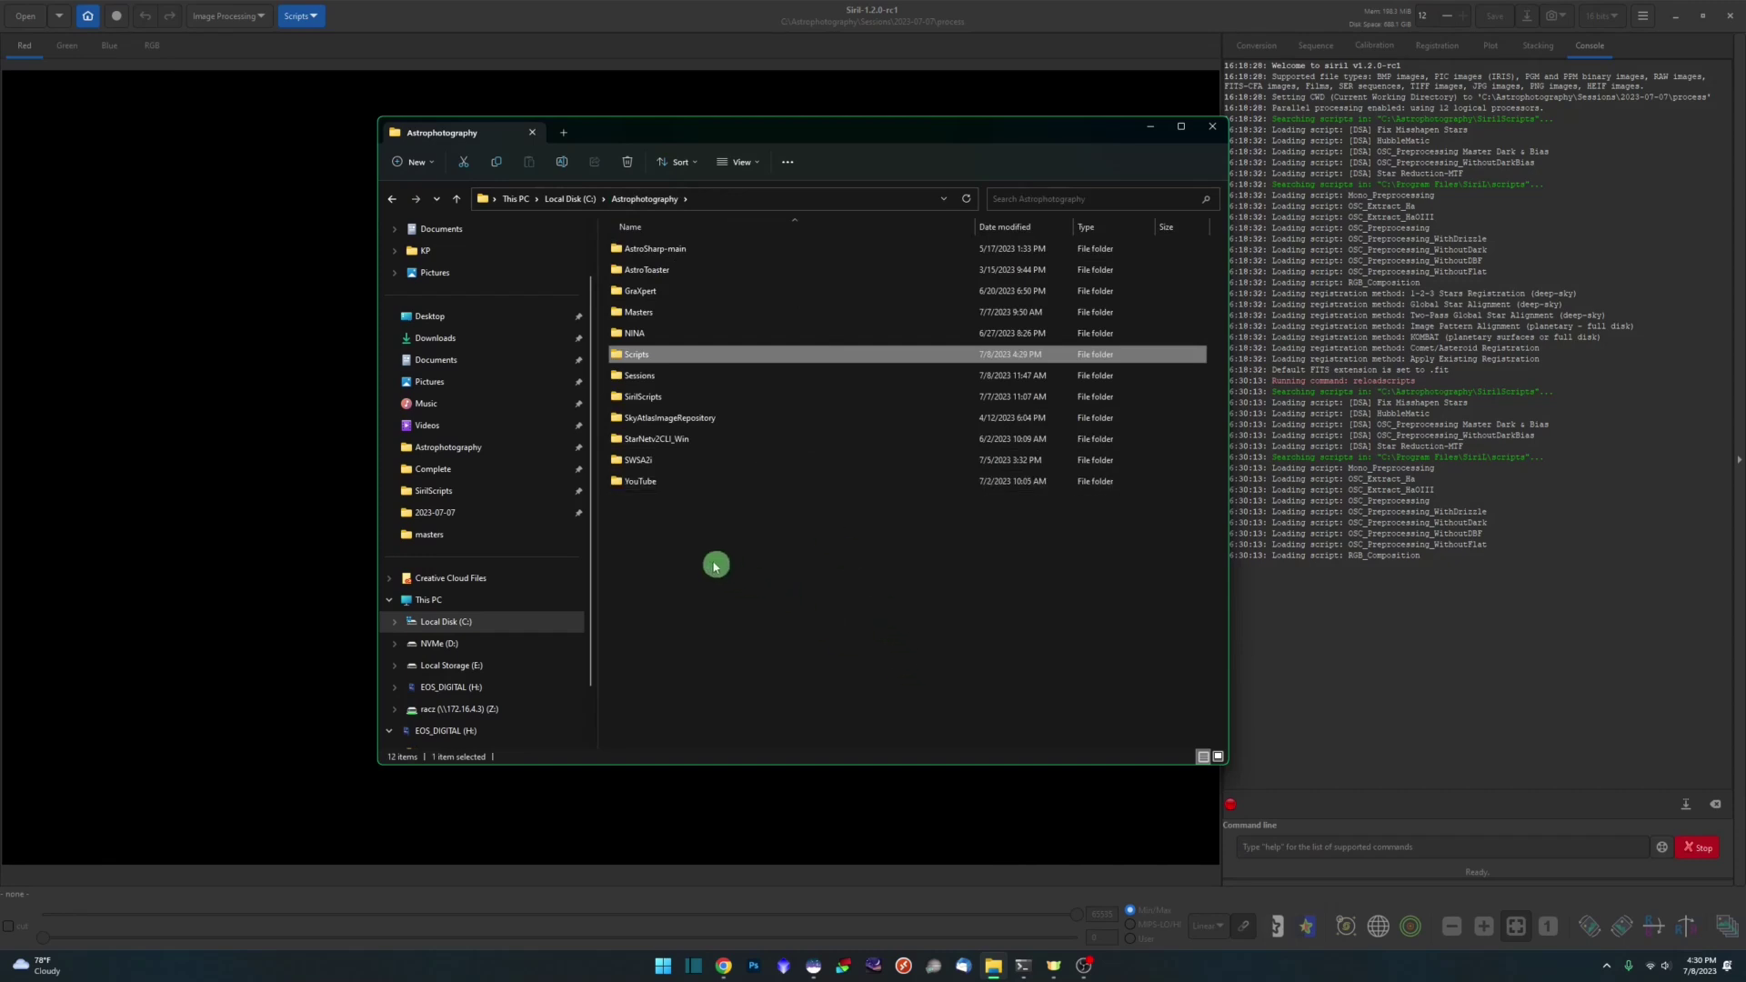
double_click(639, 375)
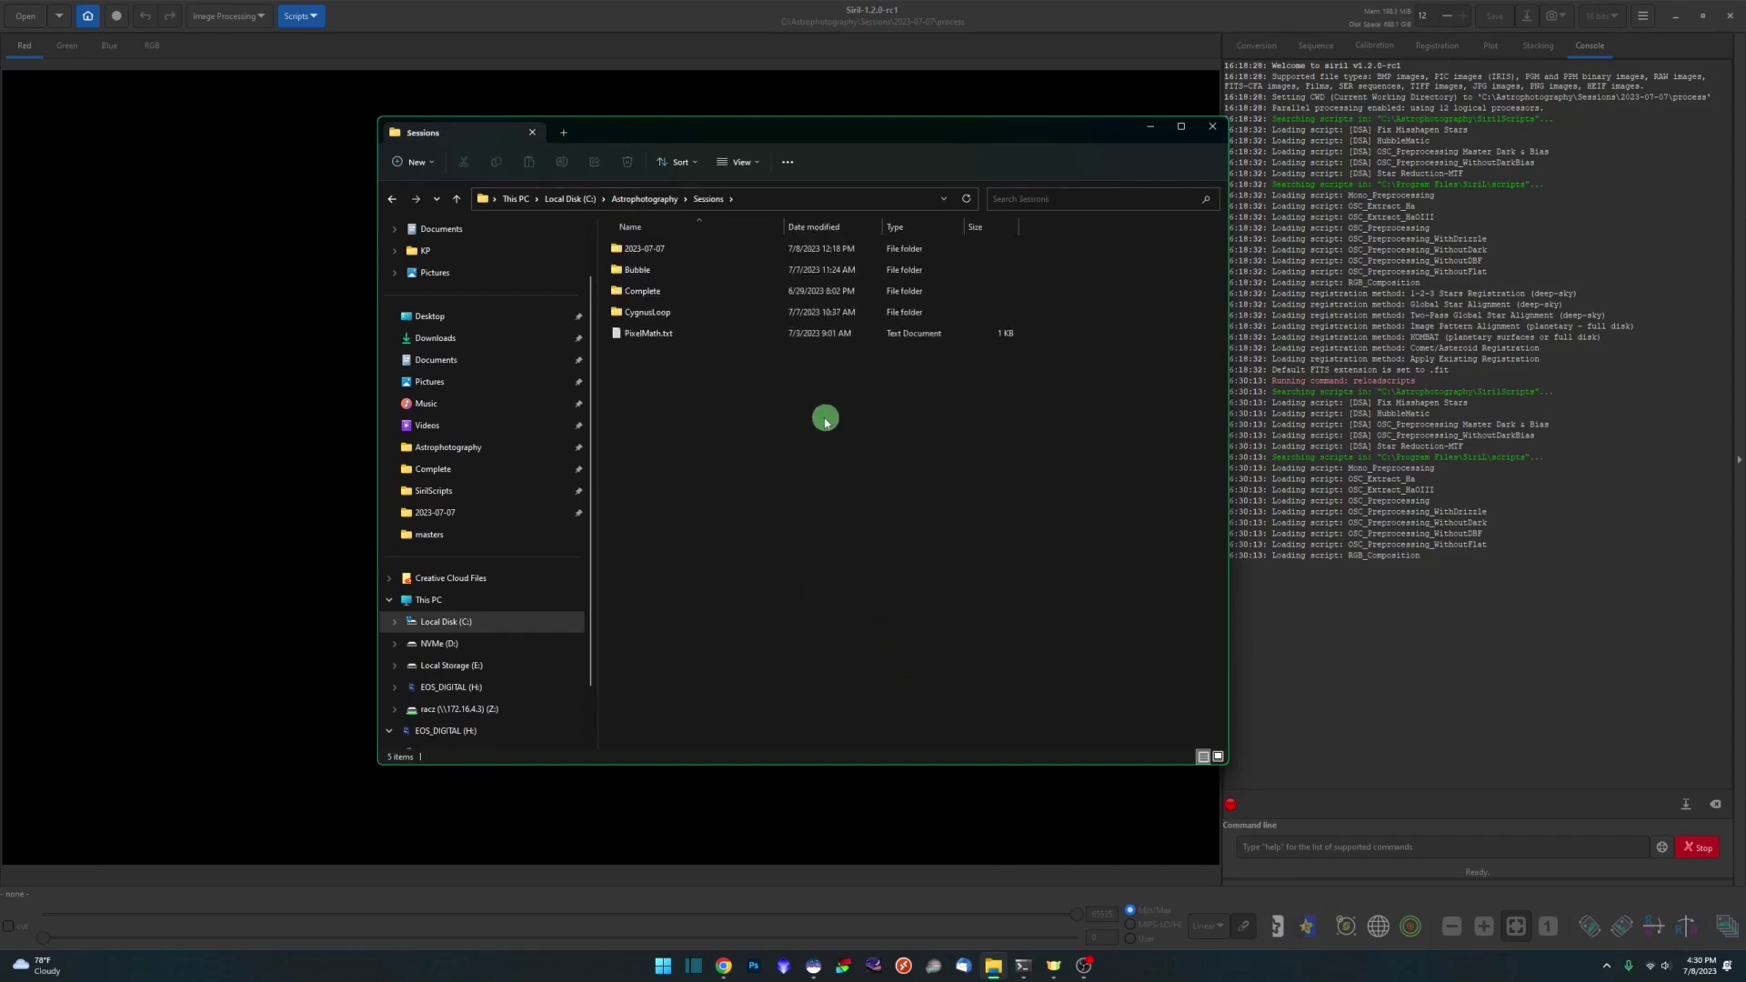
double_click(677, 270)
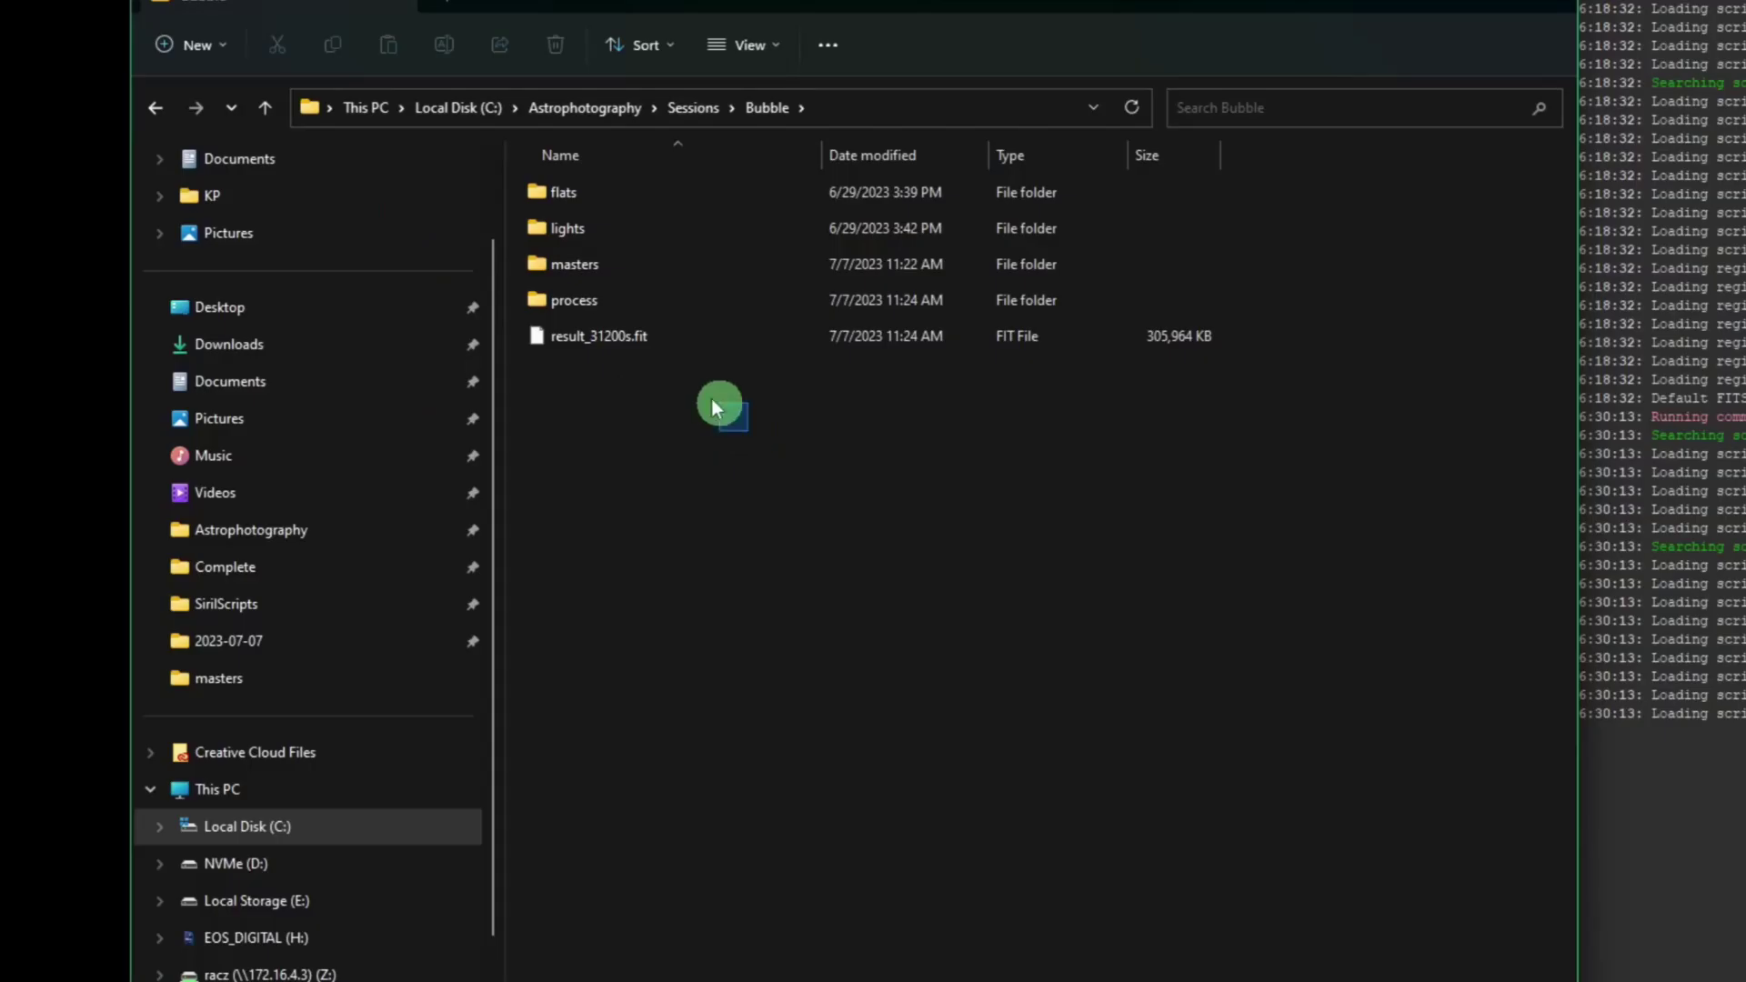
drag(740, 391, 642, 277)
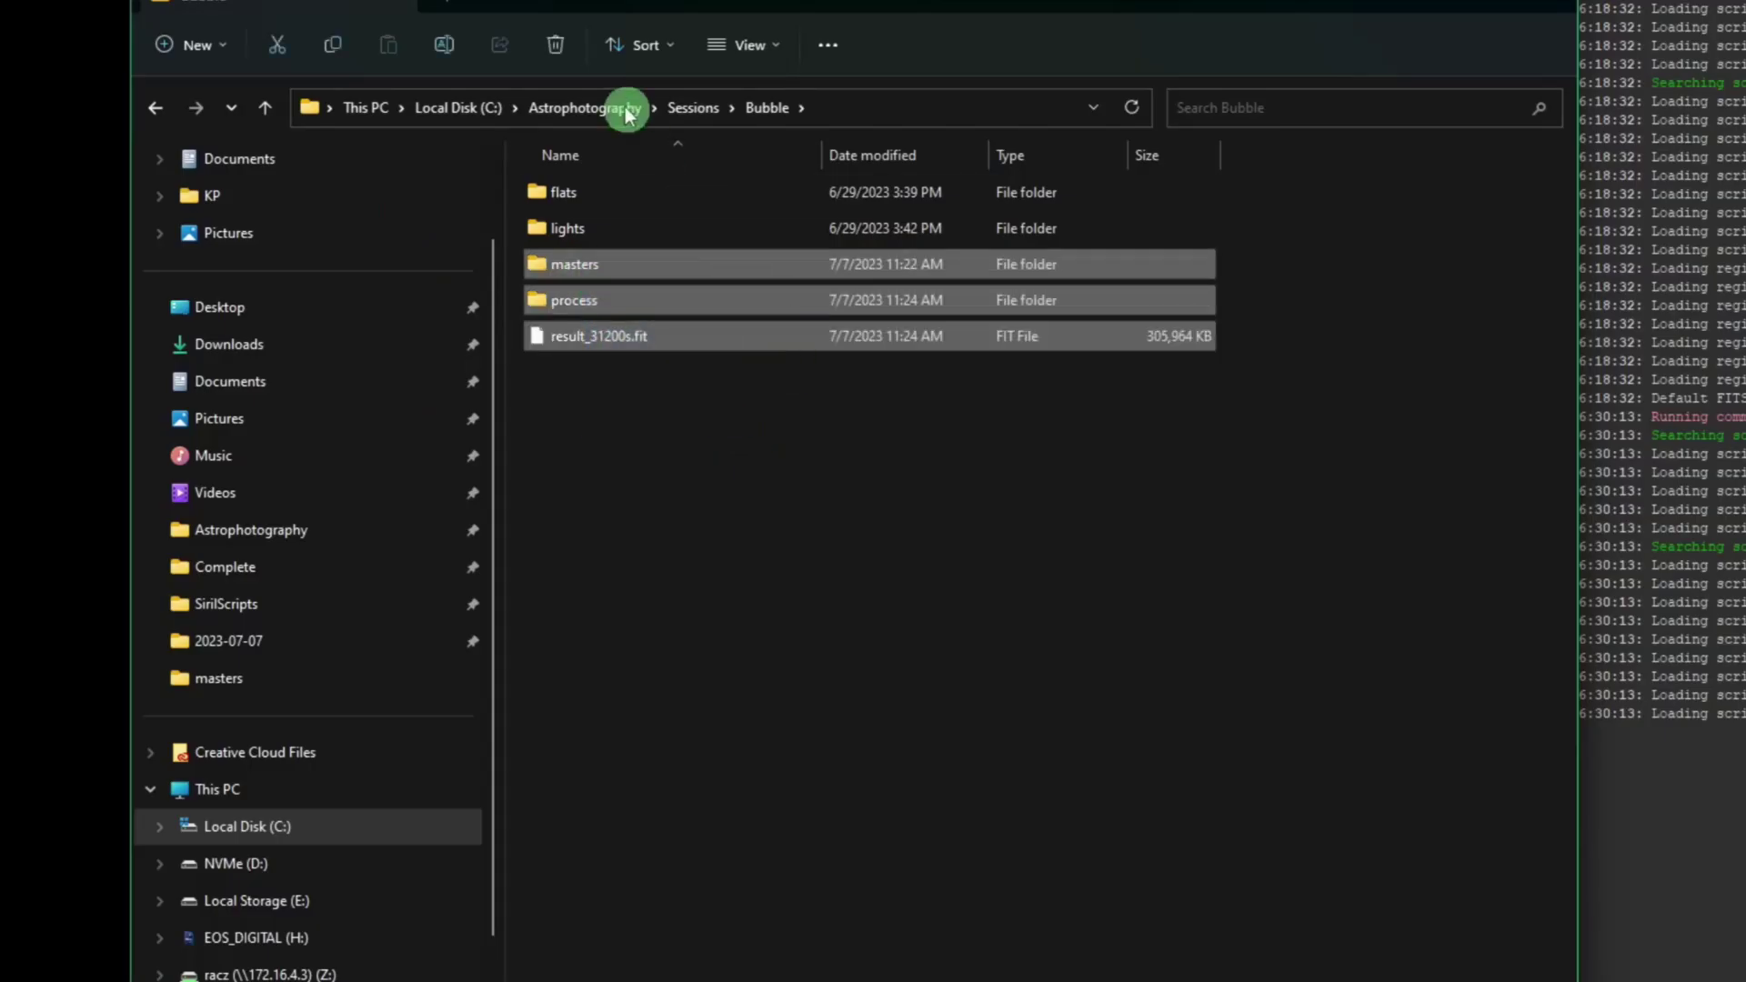
click(558, 42)
click(703, 348)
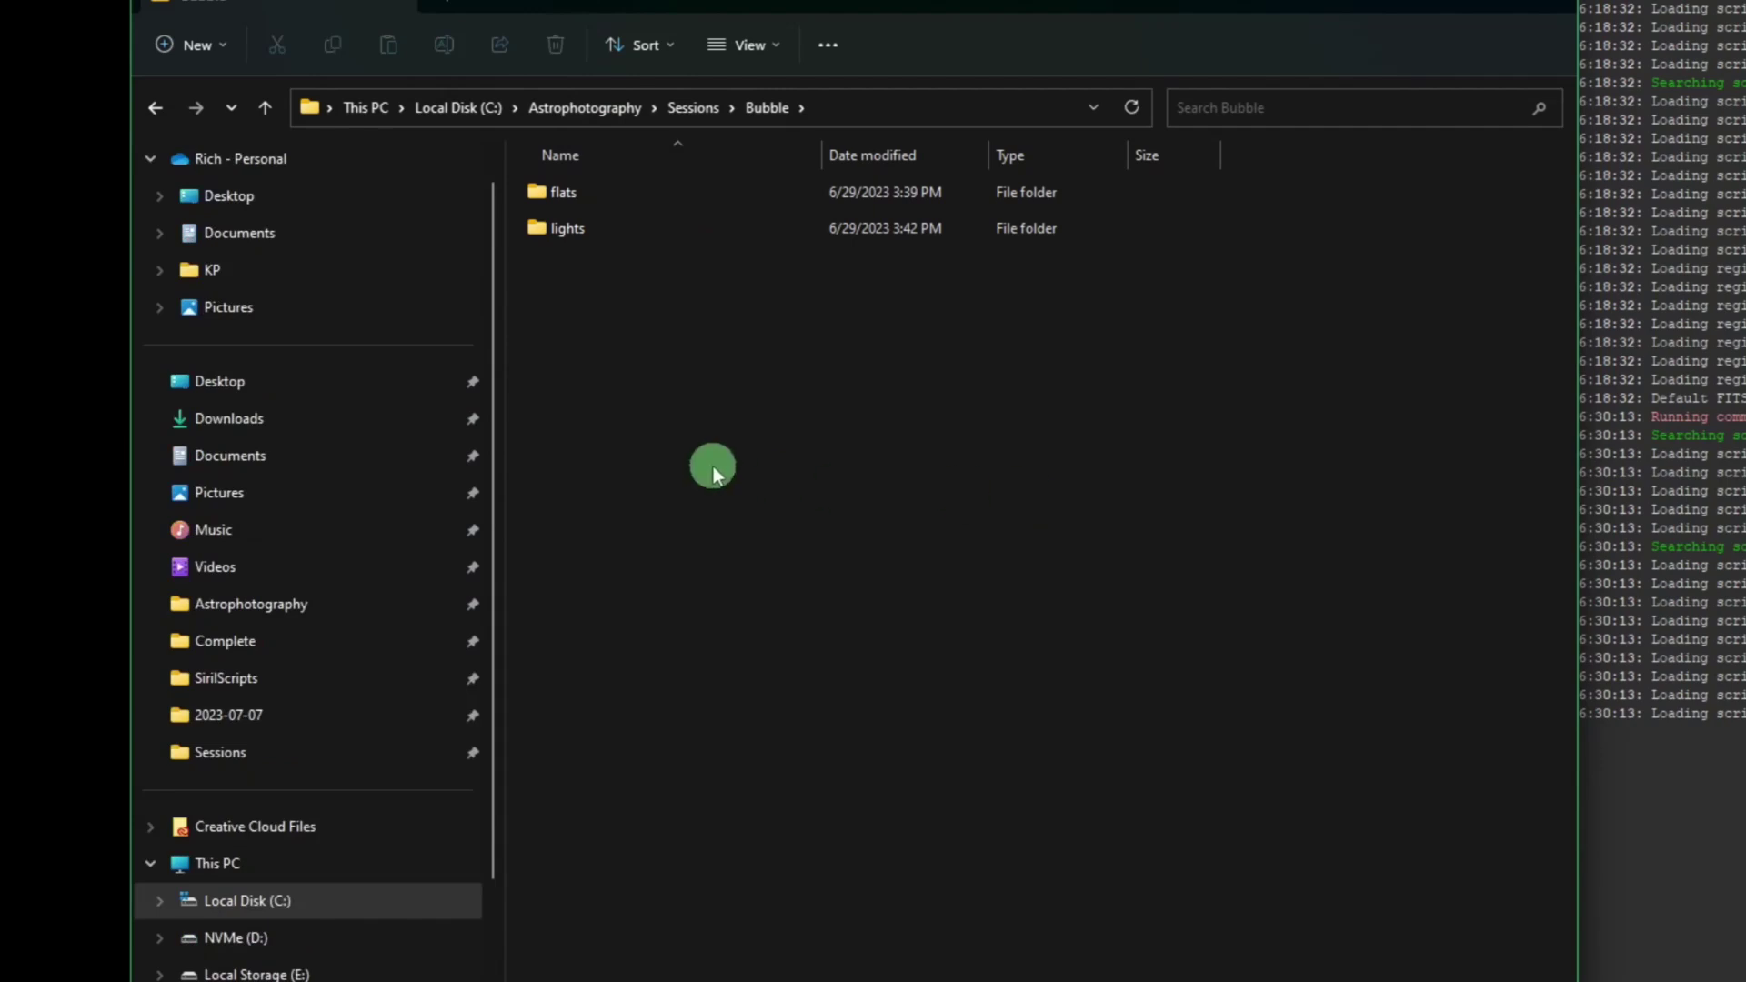
click(591, 190)
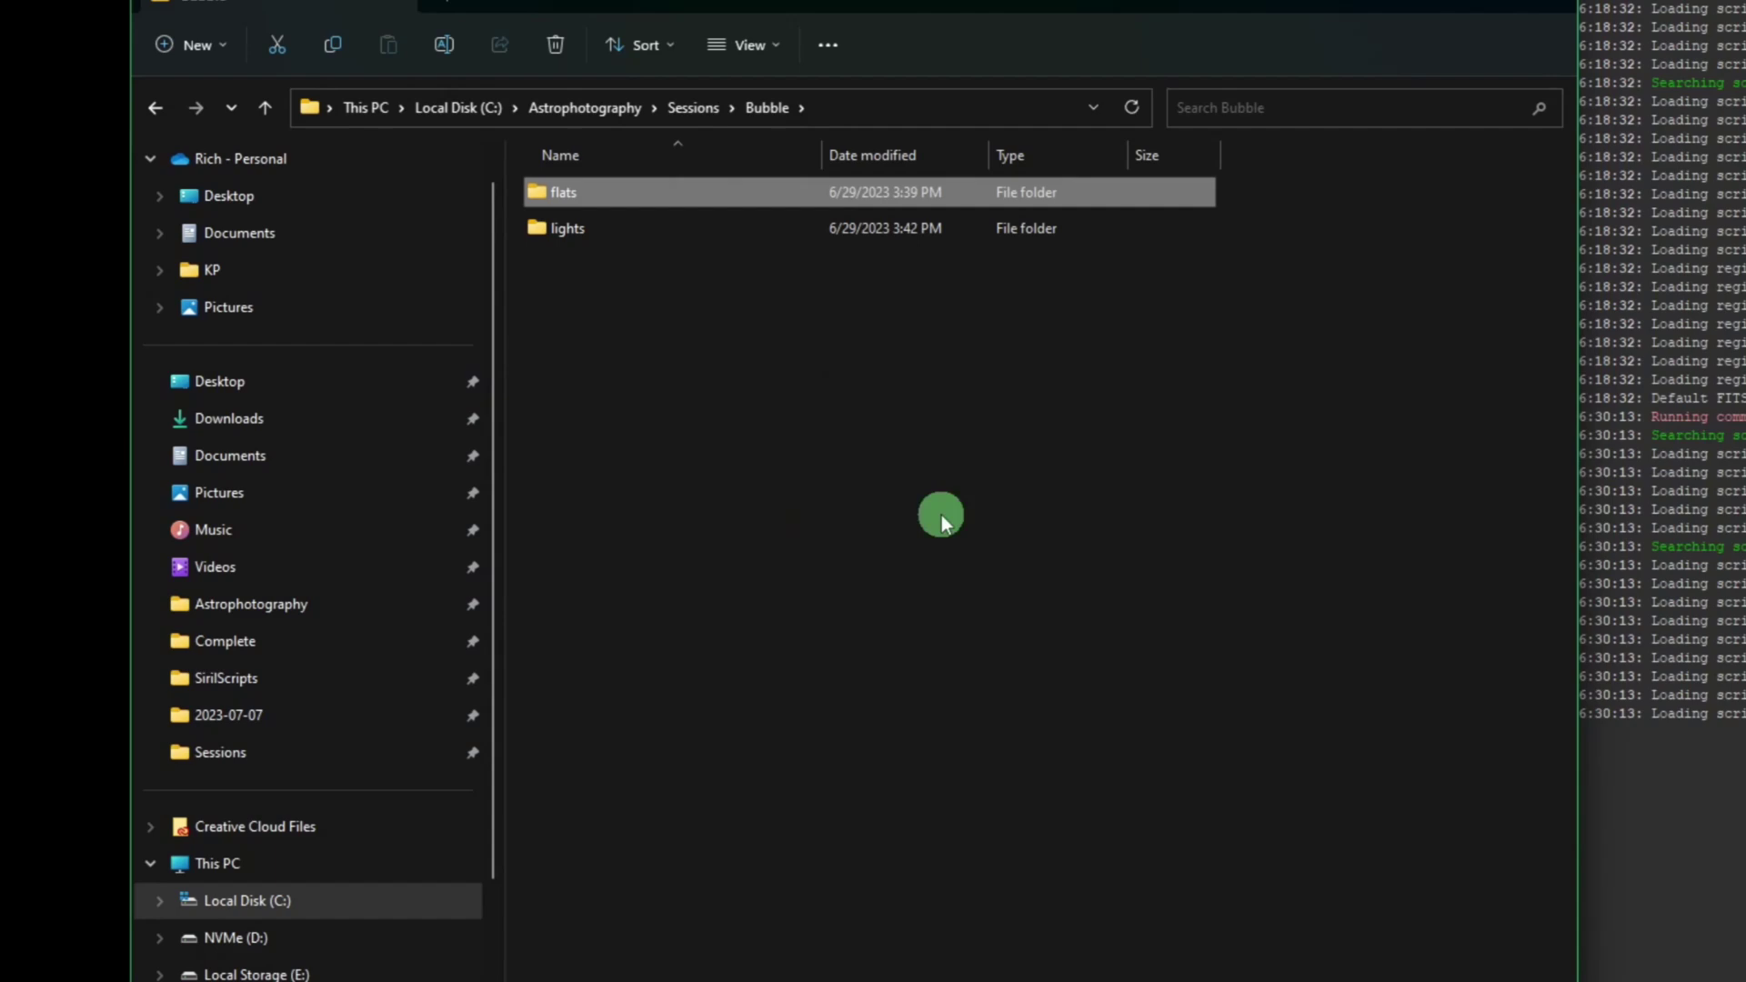
Create a new folder named 'masters' in the Bubble session folder.
click(677, 358)
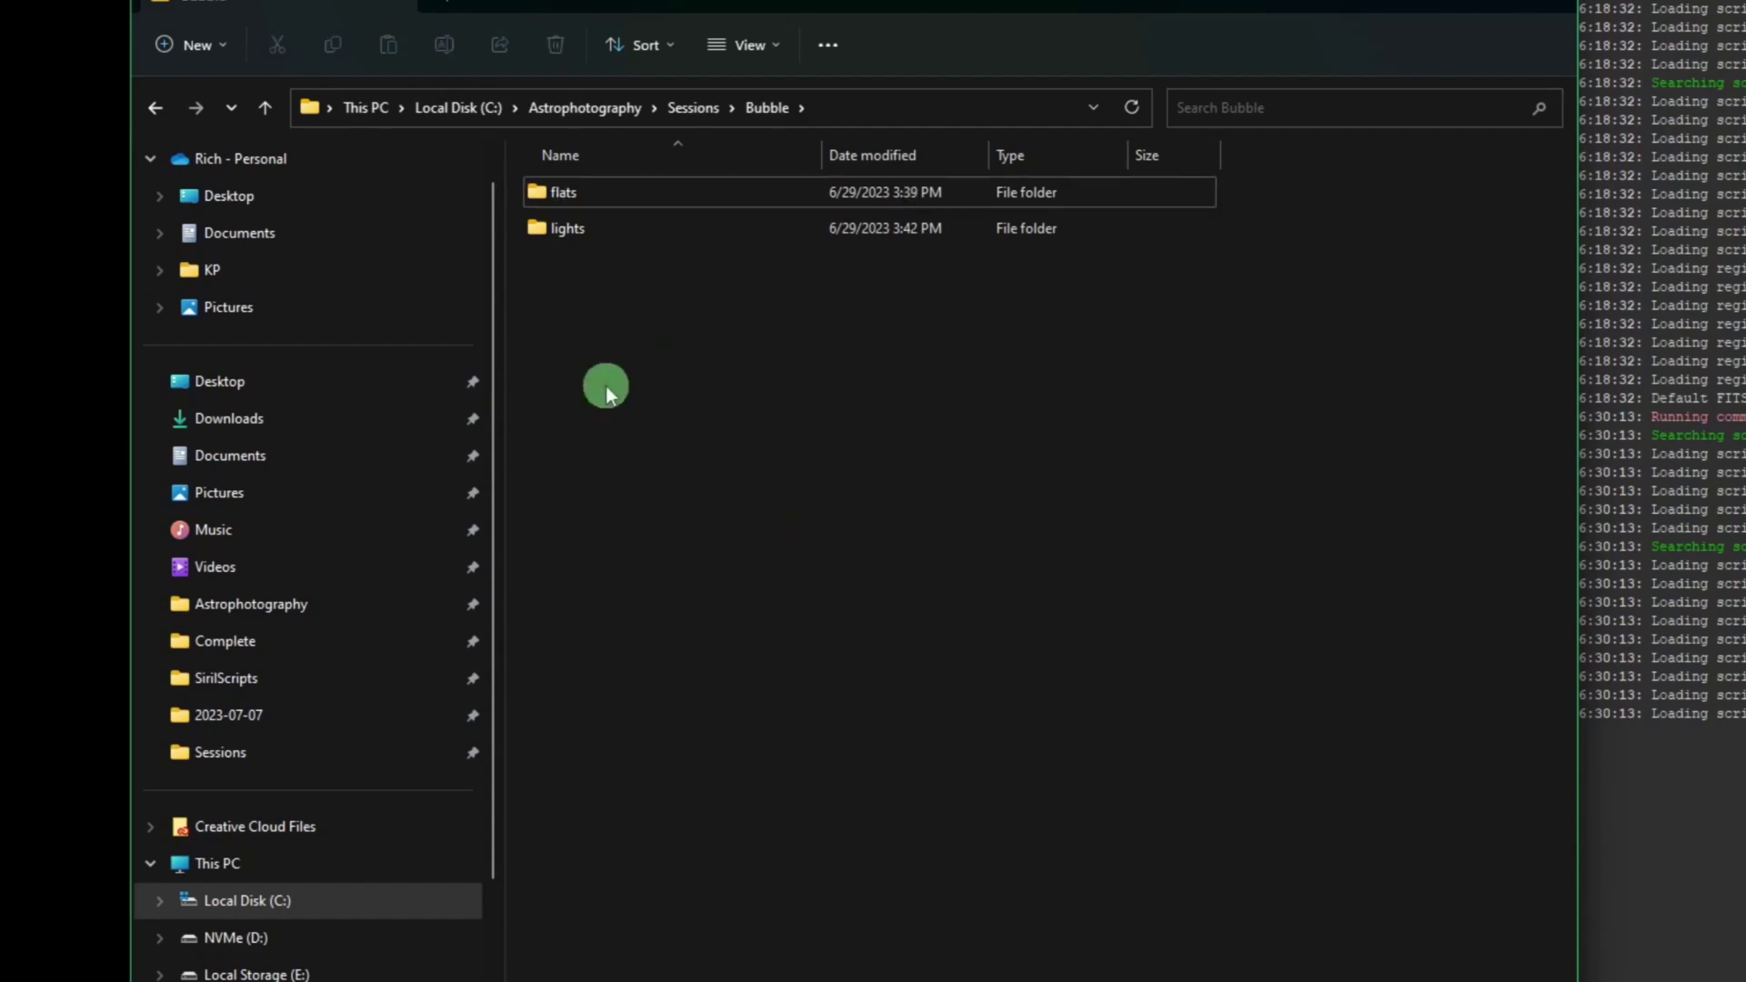
right_click(629, 371)
mouse_move(751, 520)
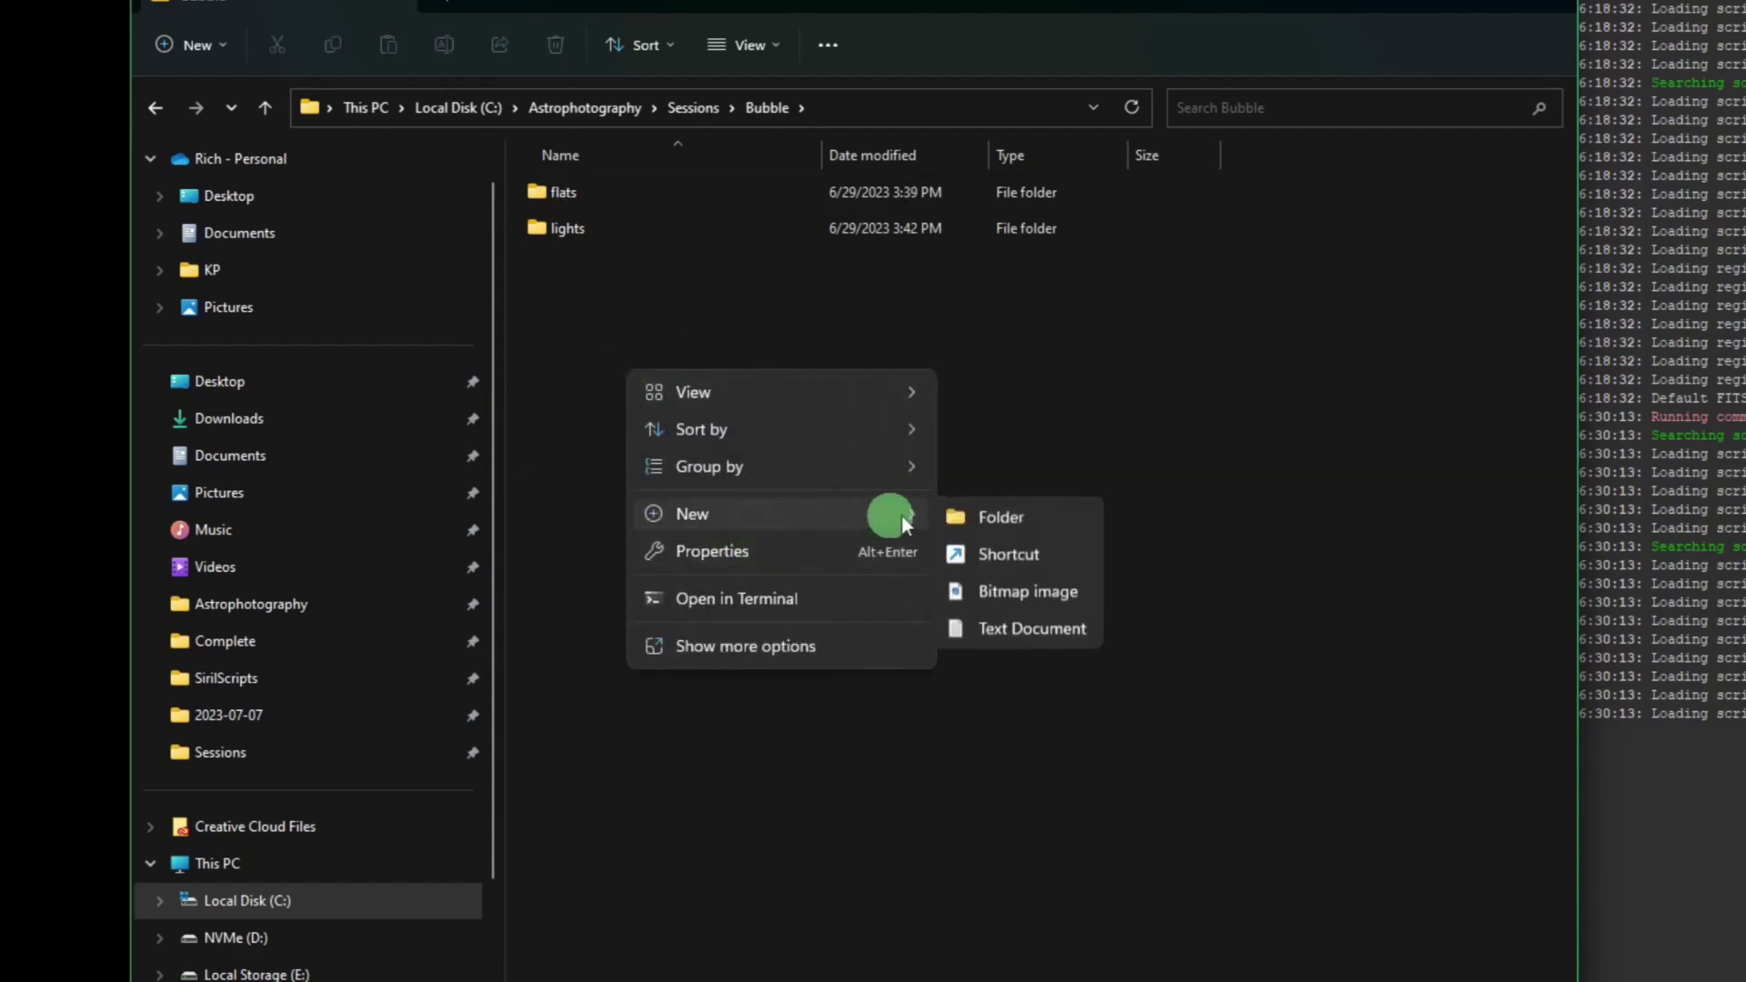
click(1016, 515)
text(masters)
key(Return)
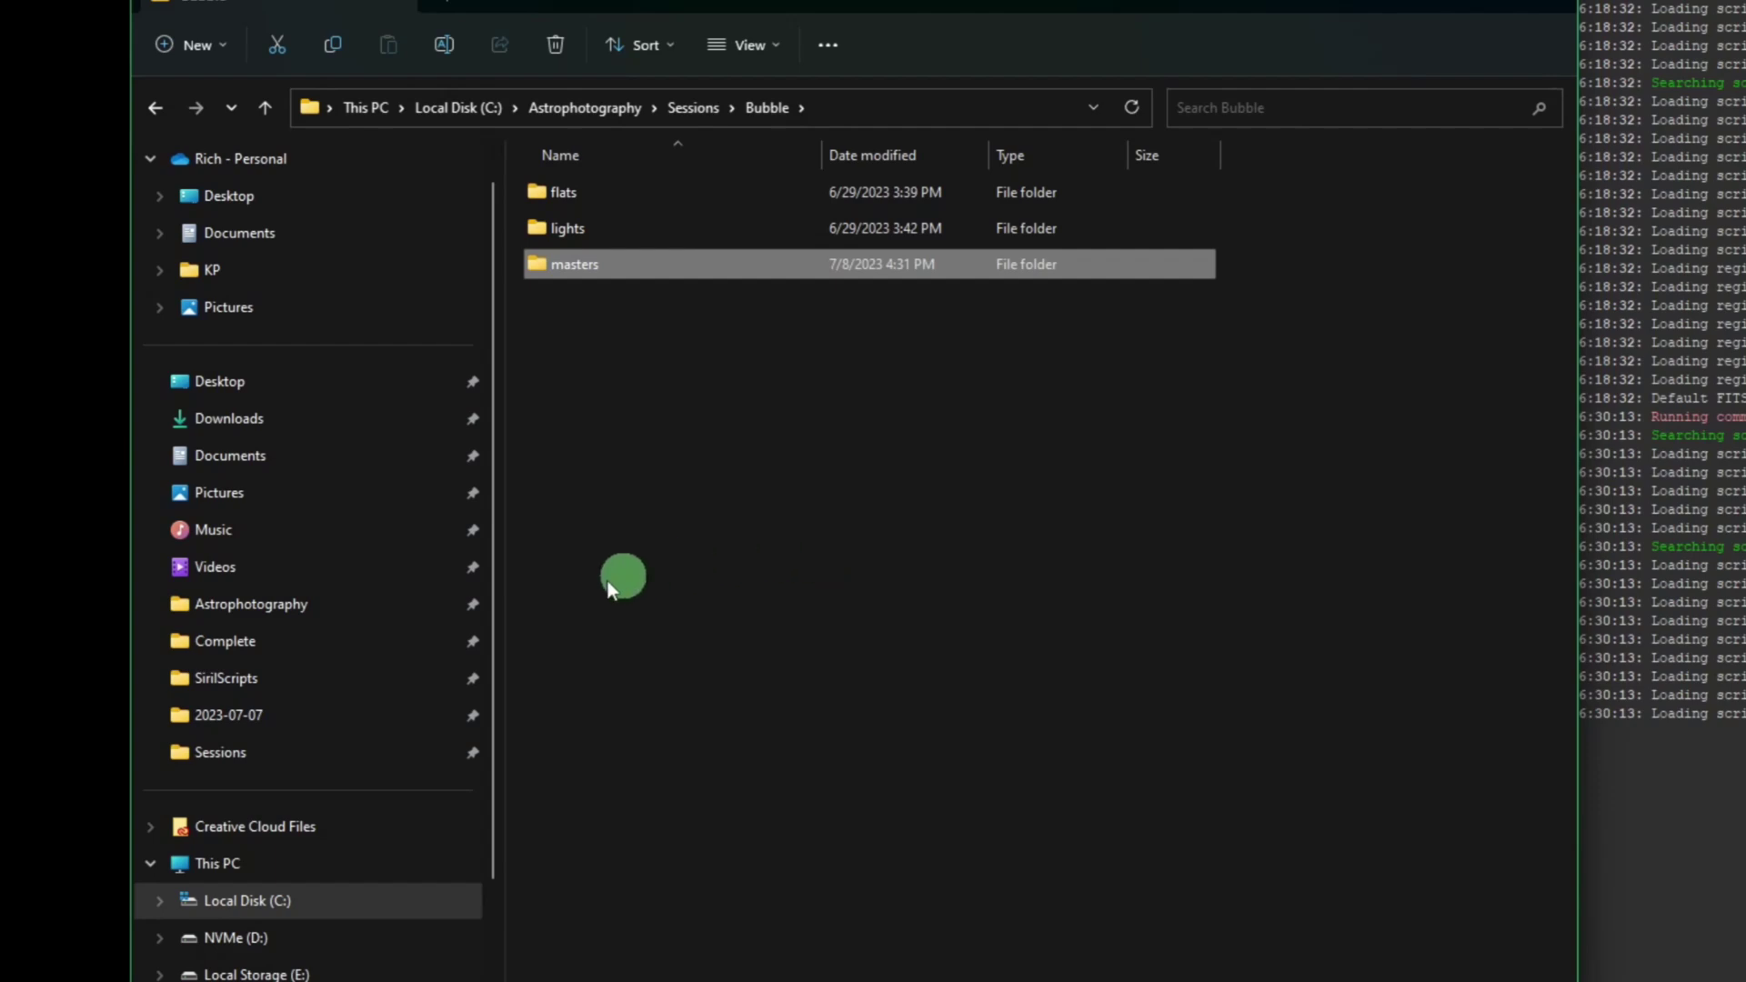
Pick the master bias in Masters\Bias, then check the light frames' exposure length.
click(239, 622)
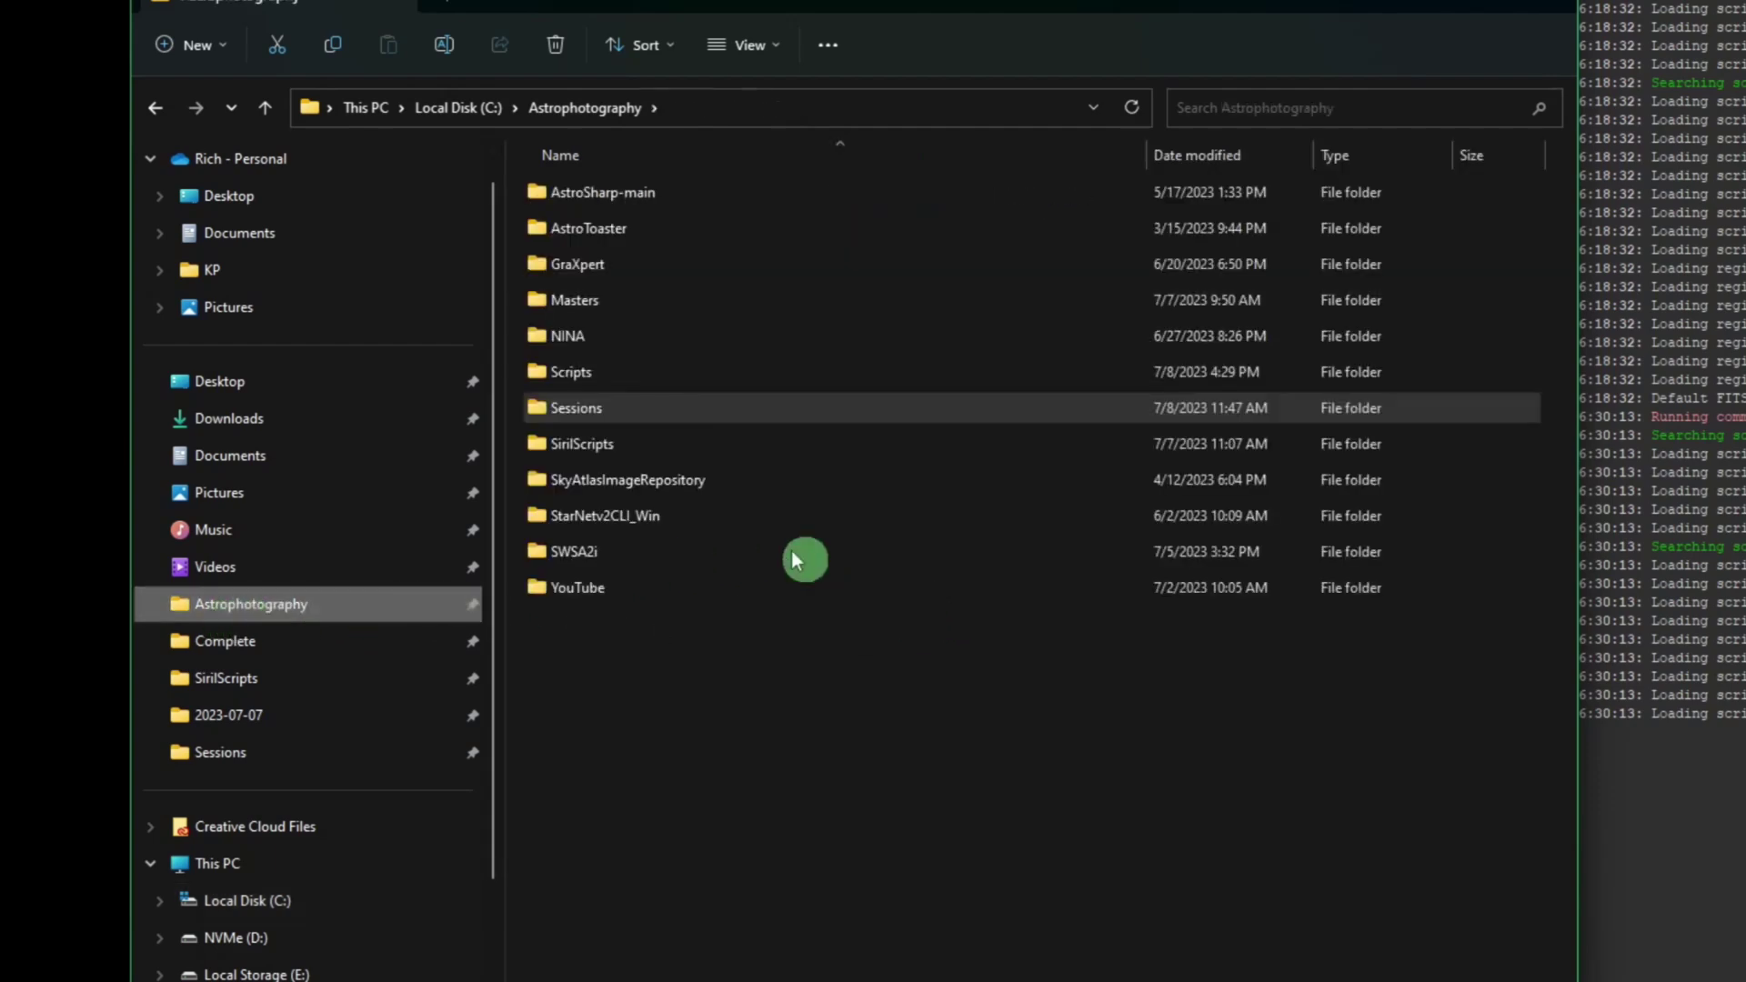
click(607, 298)
double_click(608, 297)
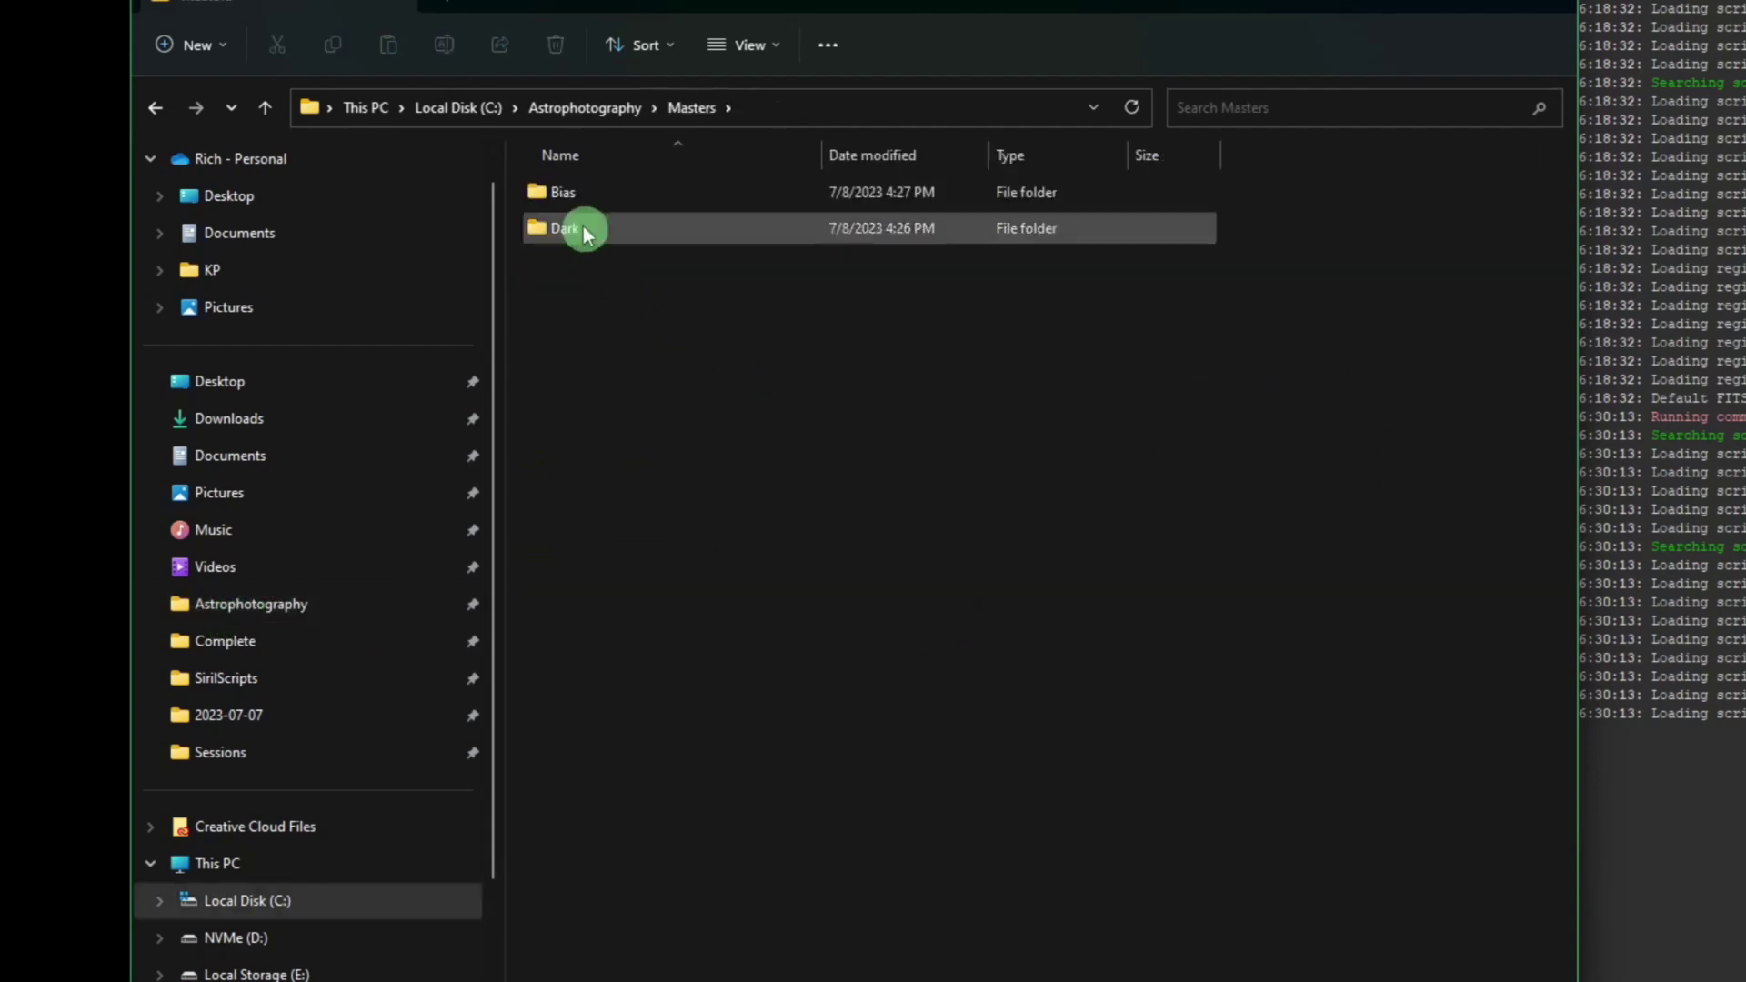
double_click(568, 192)
click(645, 201)
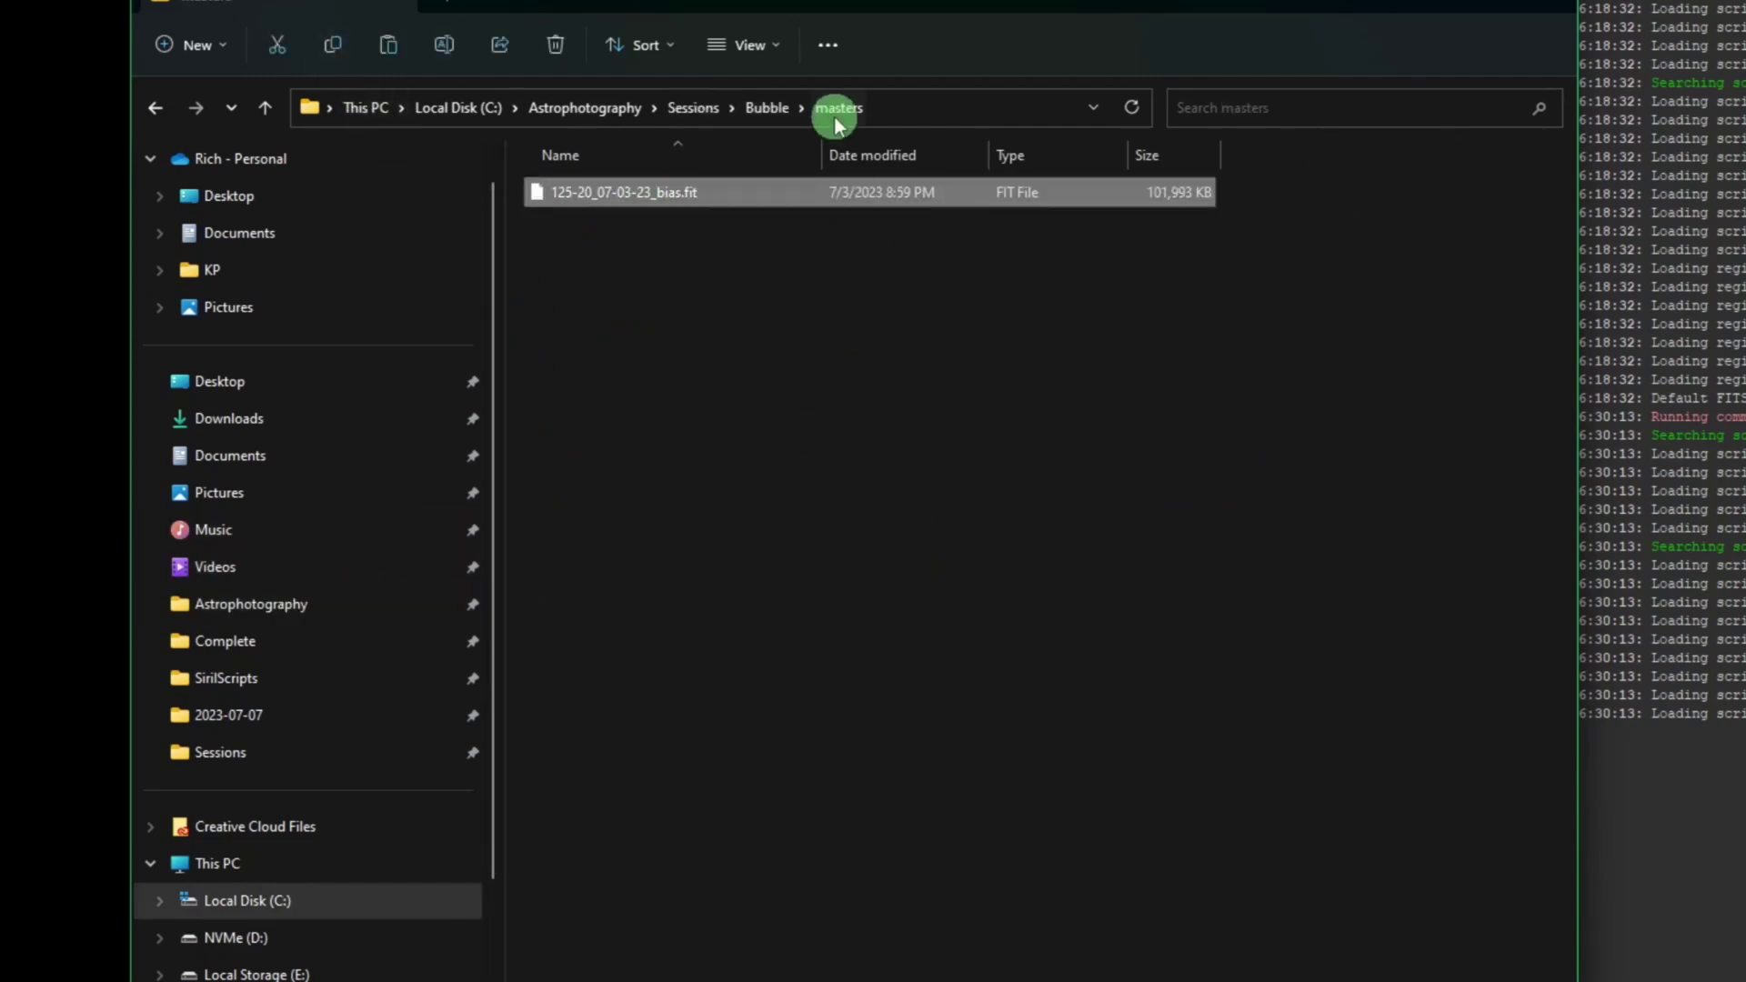
key(alt+Up)
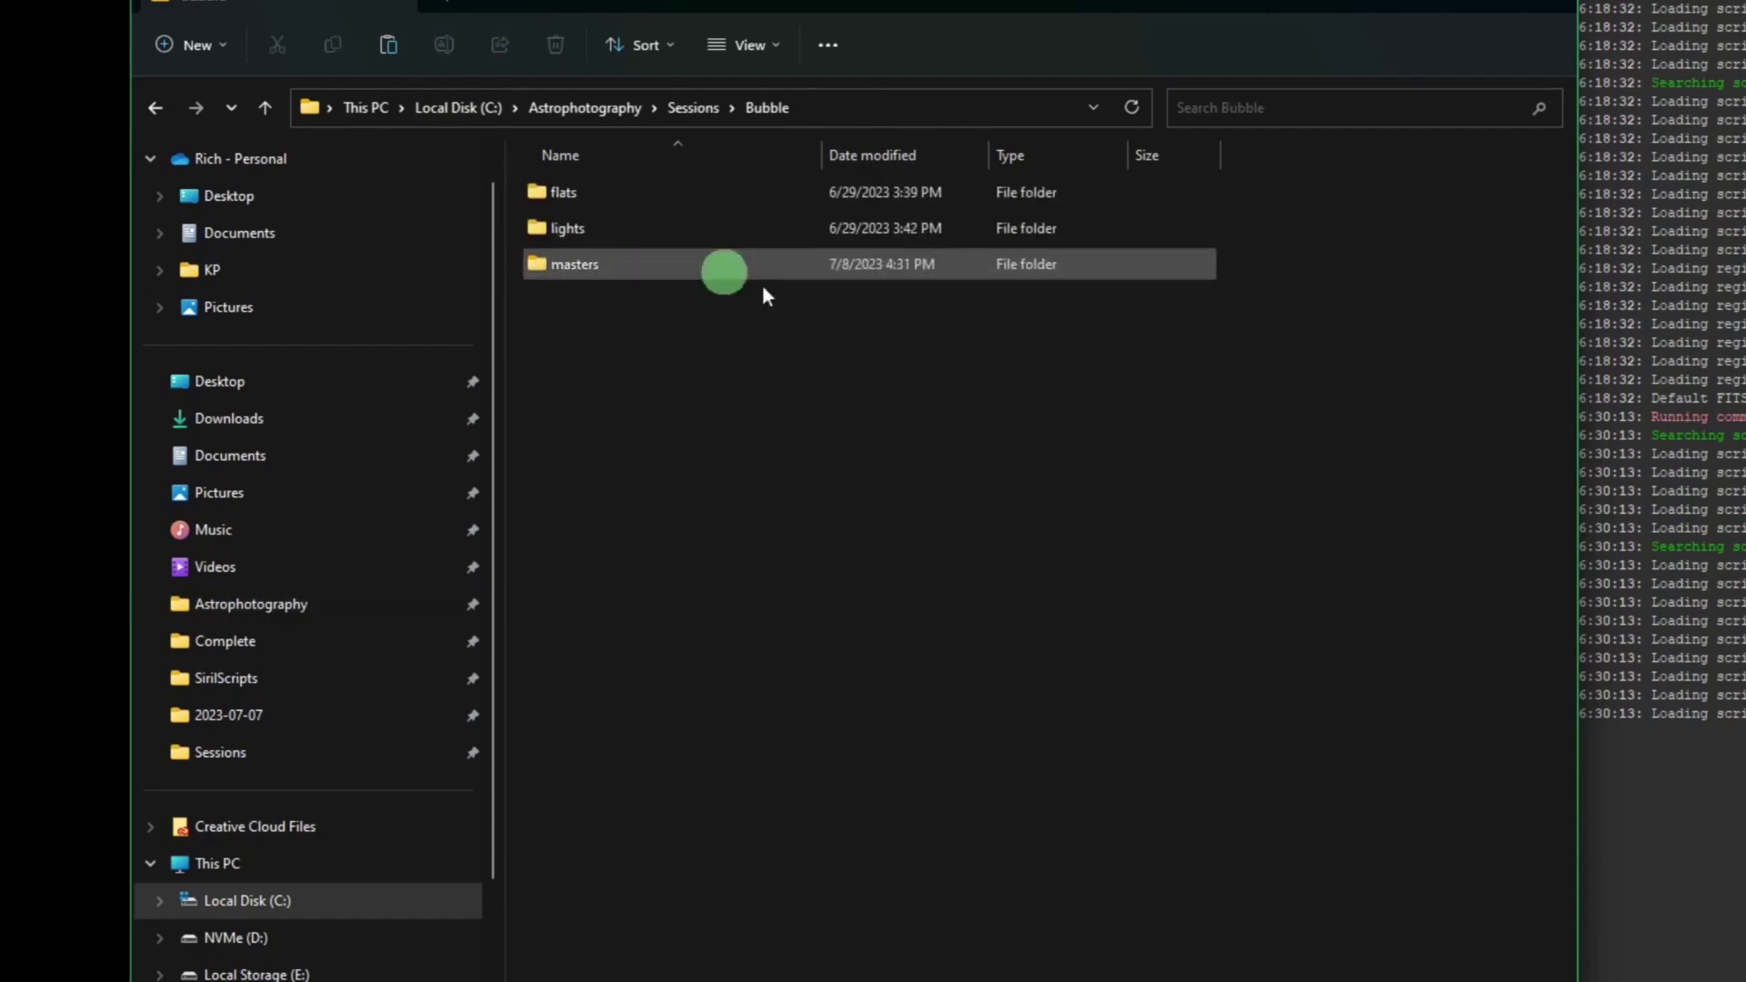
double_click(605, 242)
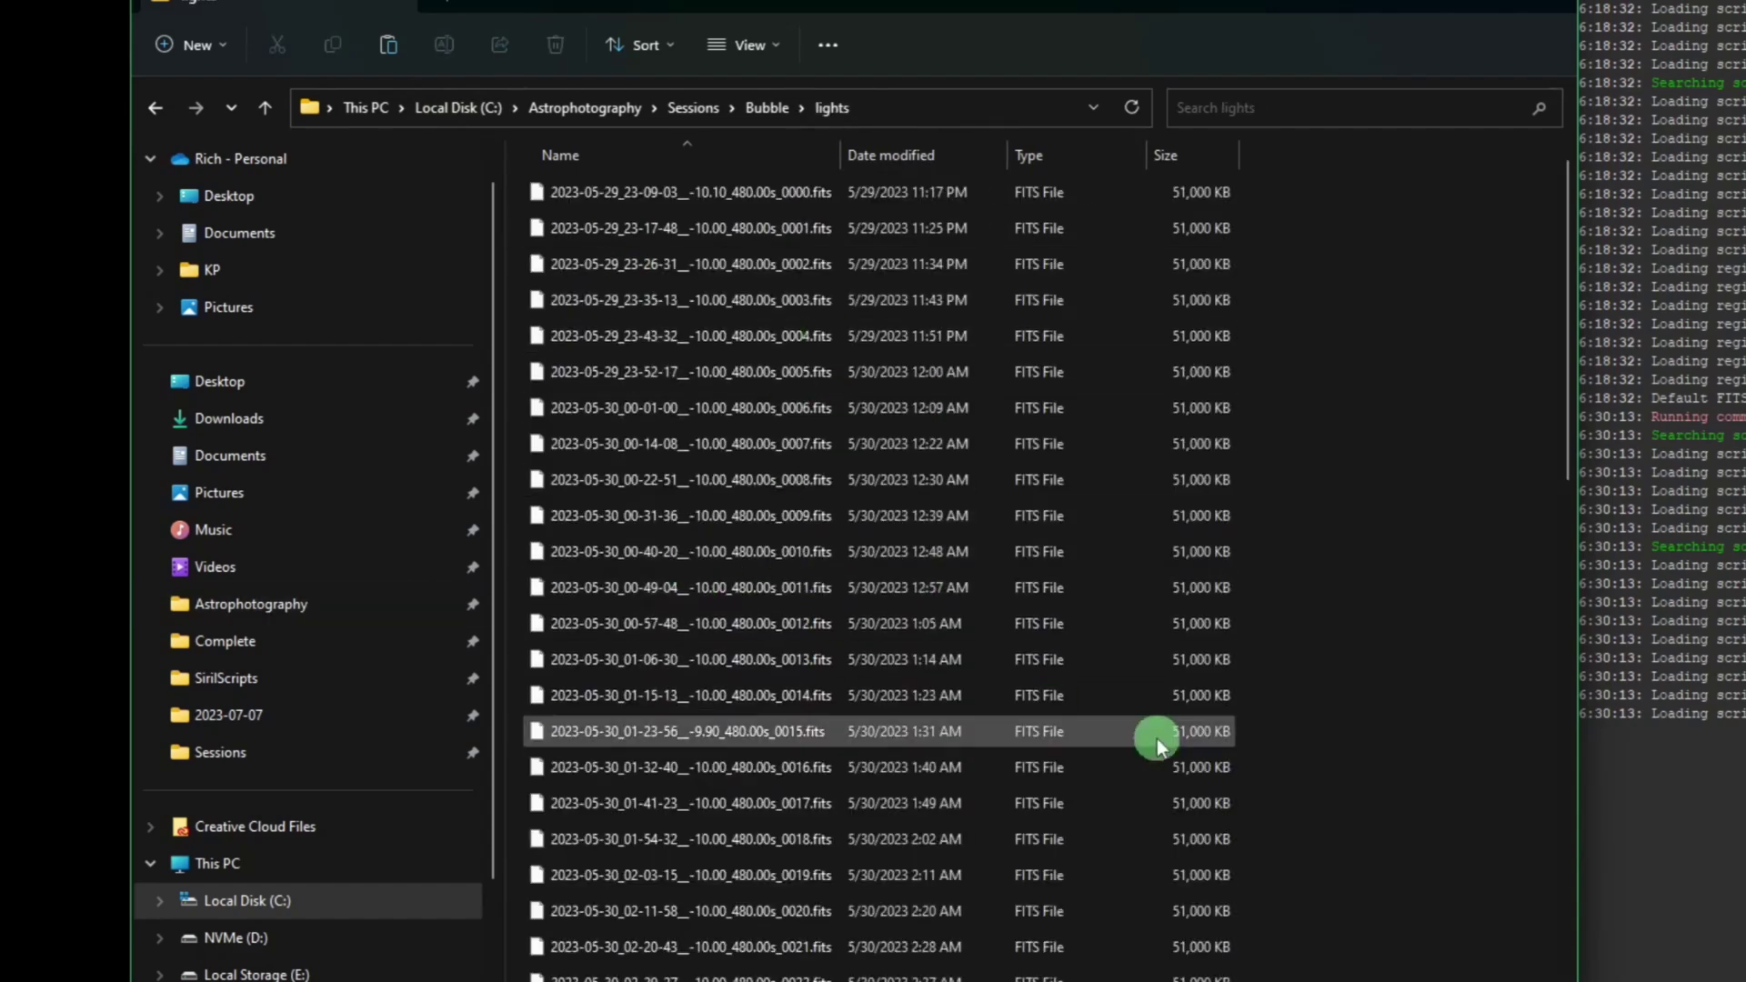
Copy the 480s master dark from Astrophotography\Masters\Dark.
click(277, 604)
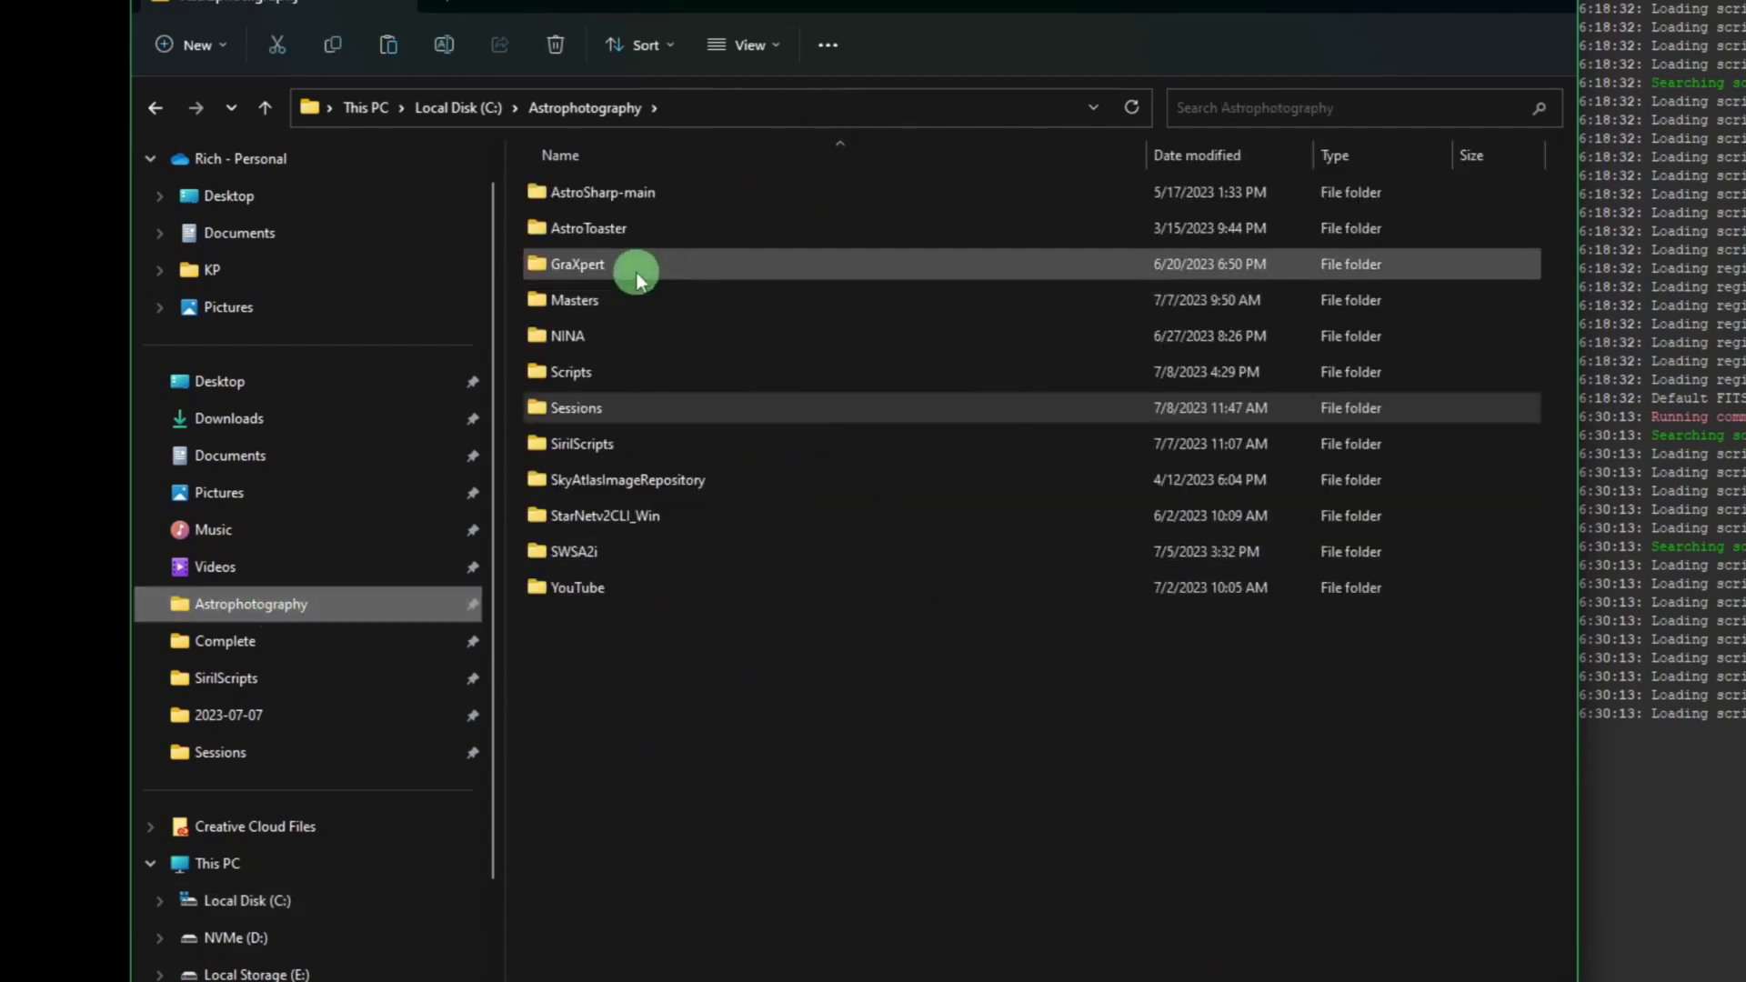
double_click(591, 315)
click(549, 238)
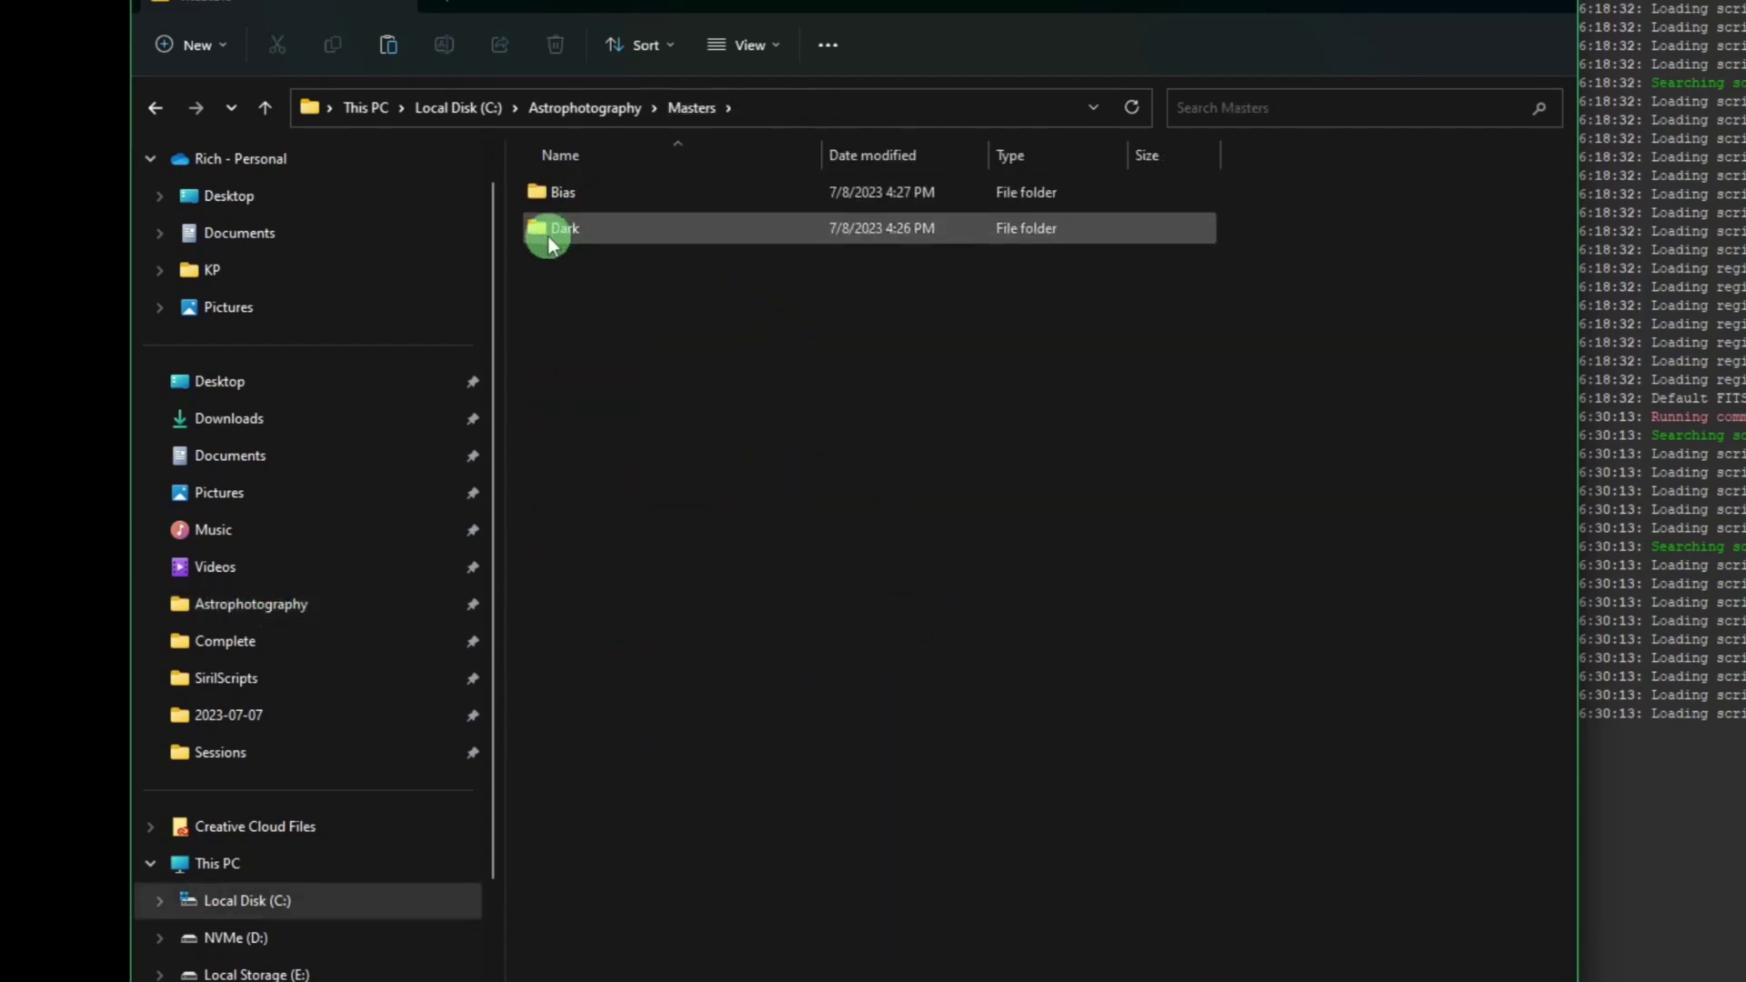
double_click(549, 238)
click(662, 300)
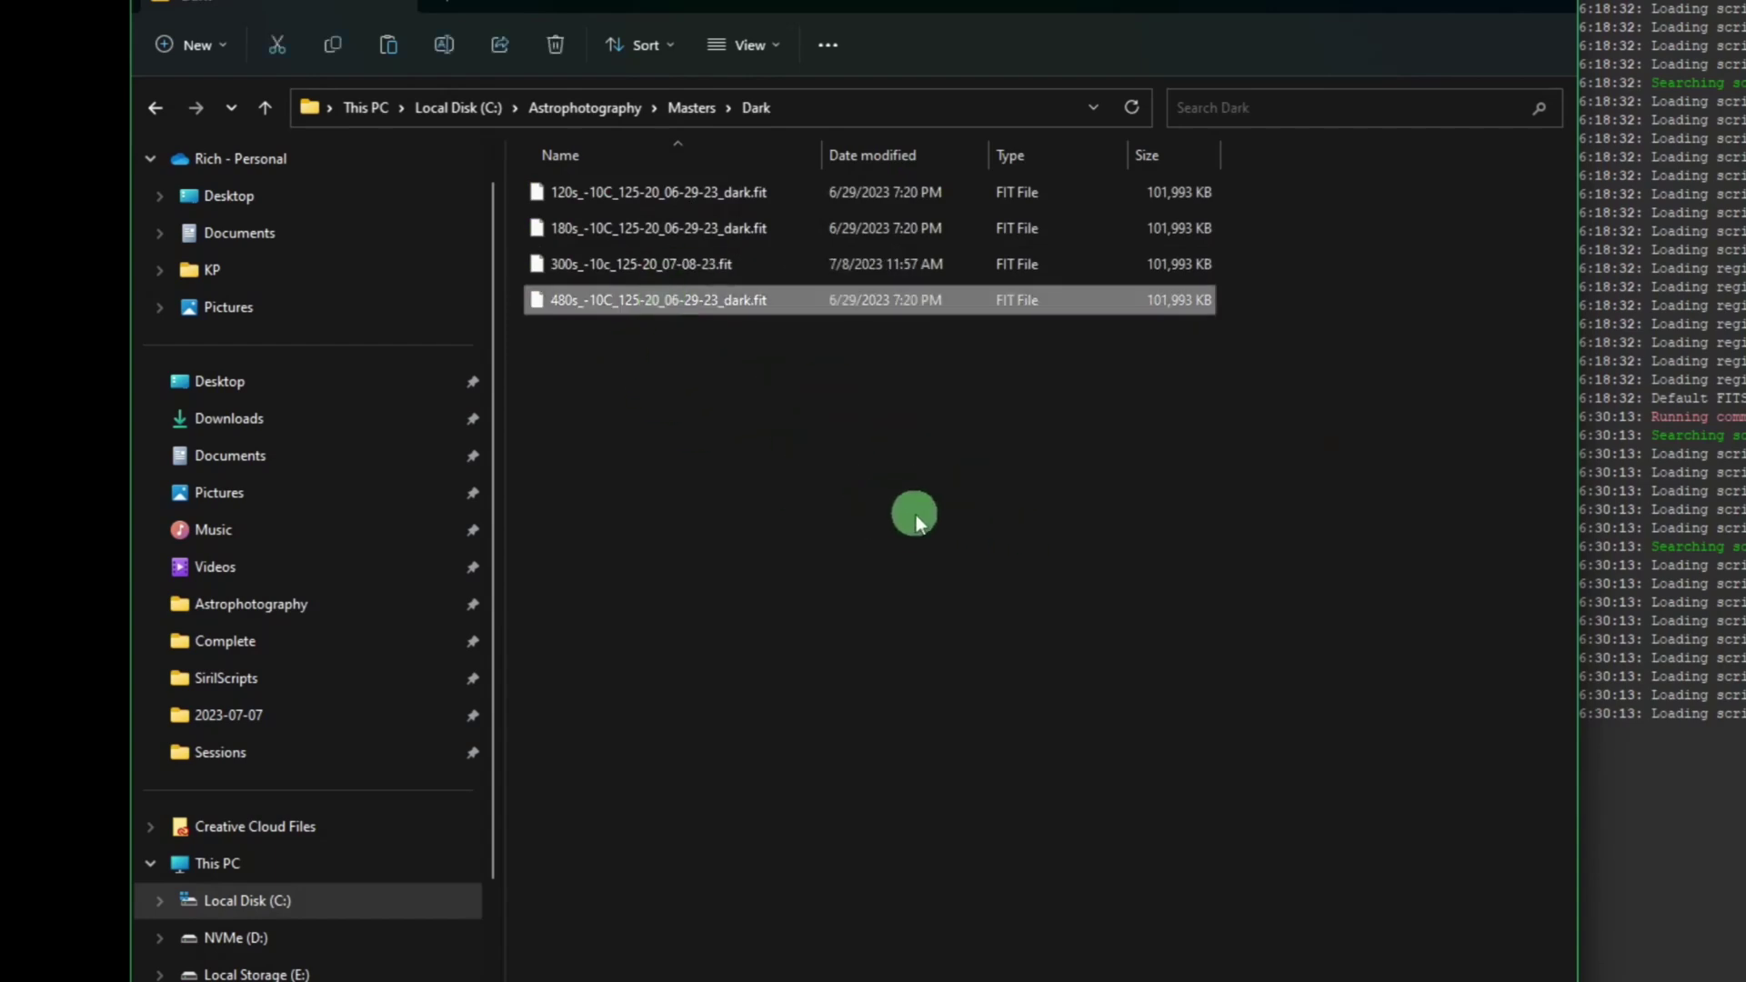
click(333, 44)
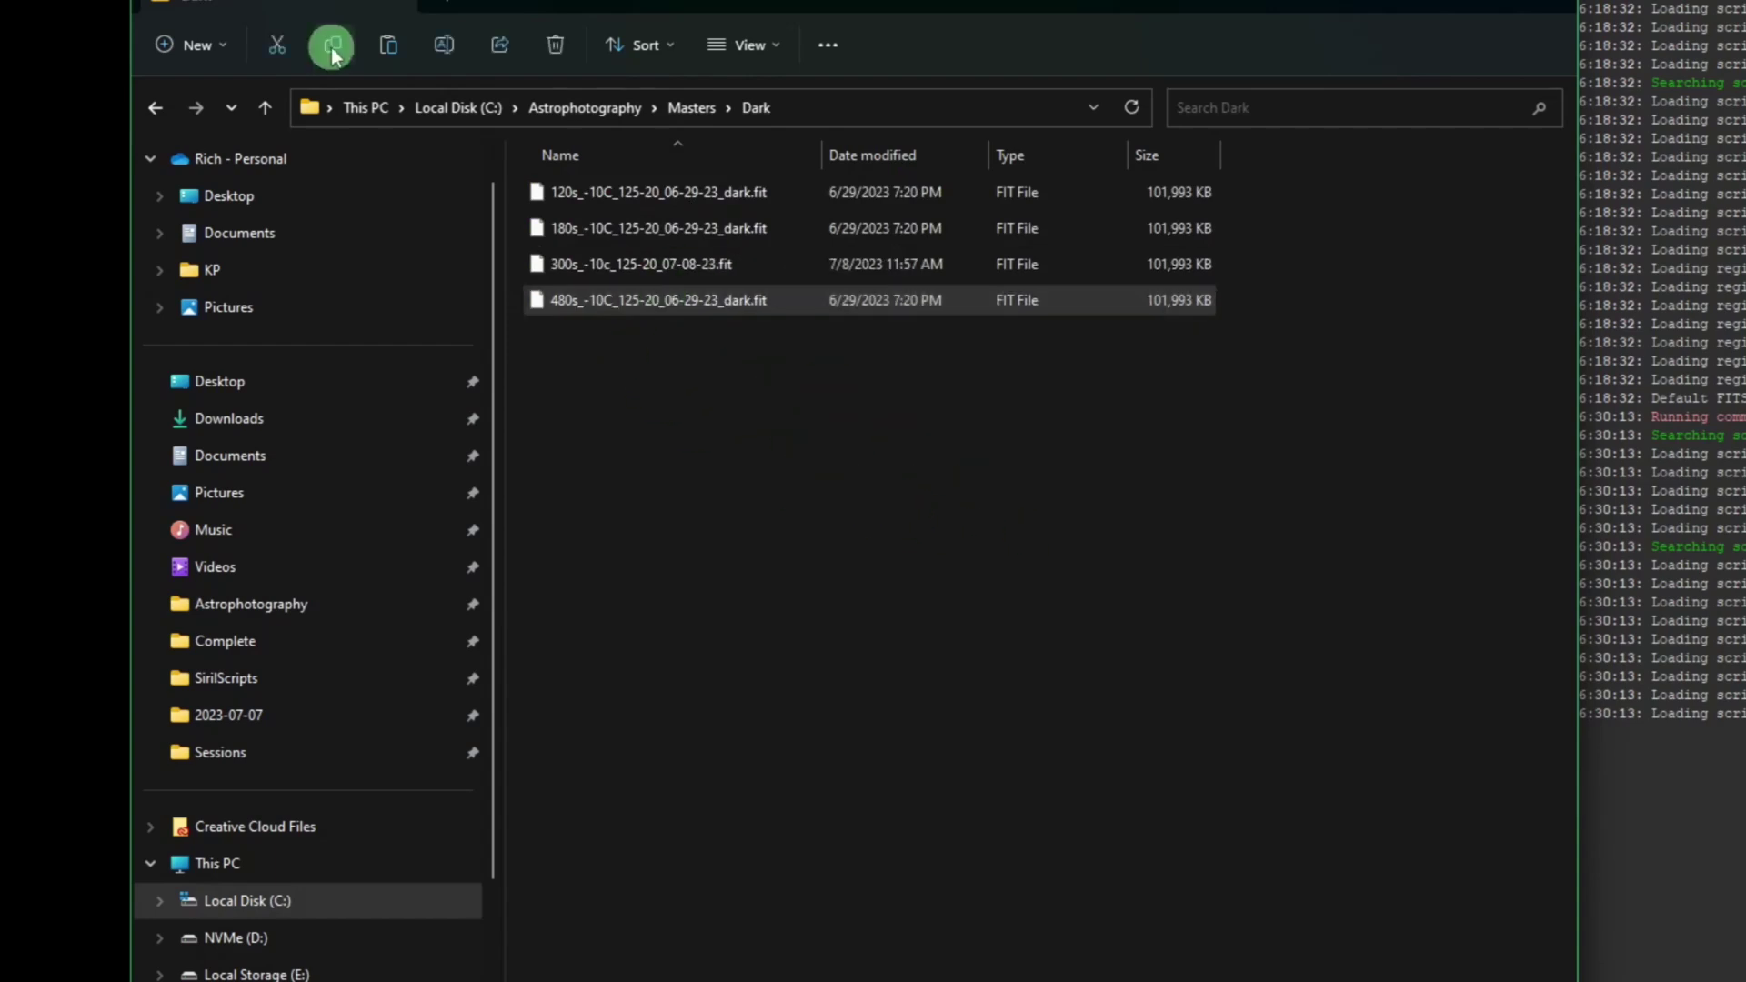
Paste the 480s master dark into Bubble's new masters folder beside the bias file.
click(318, 602)
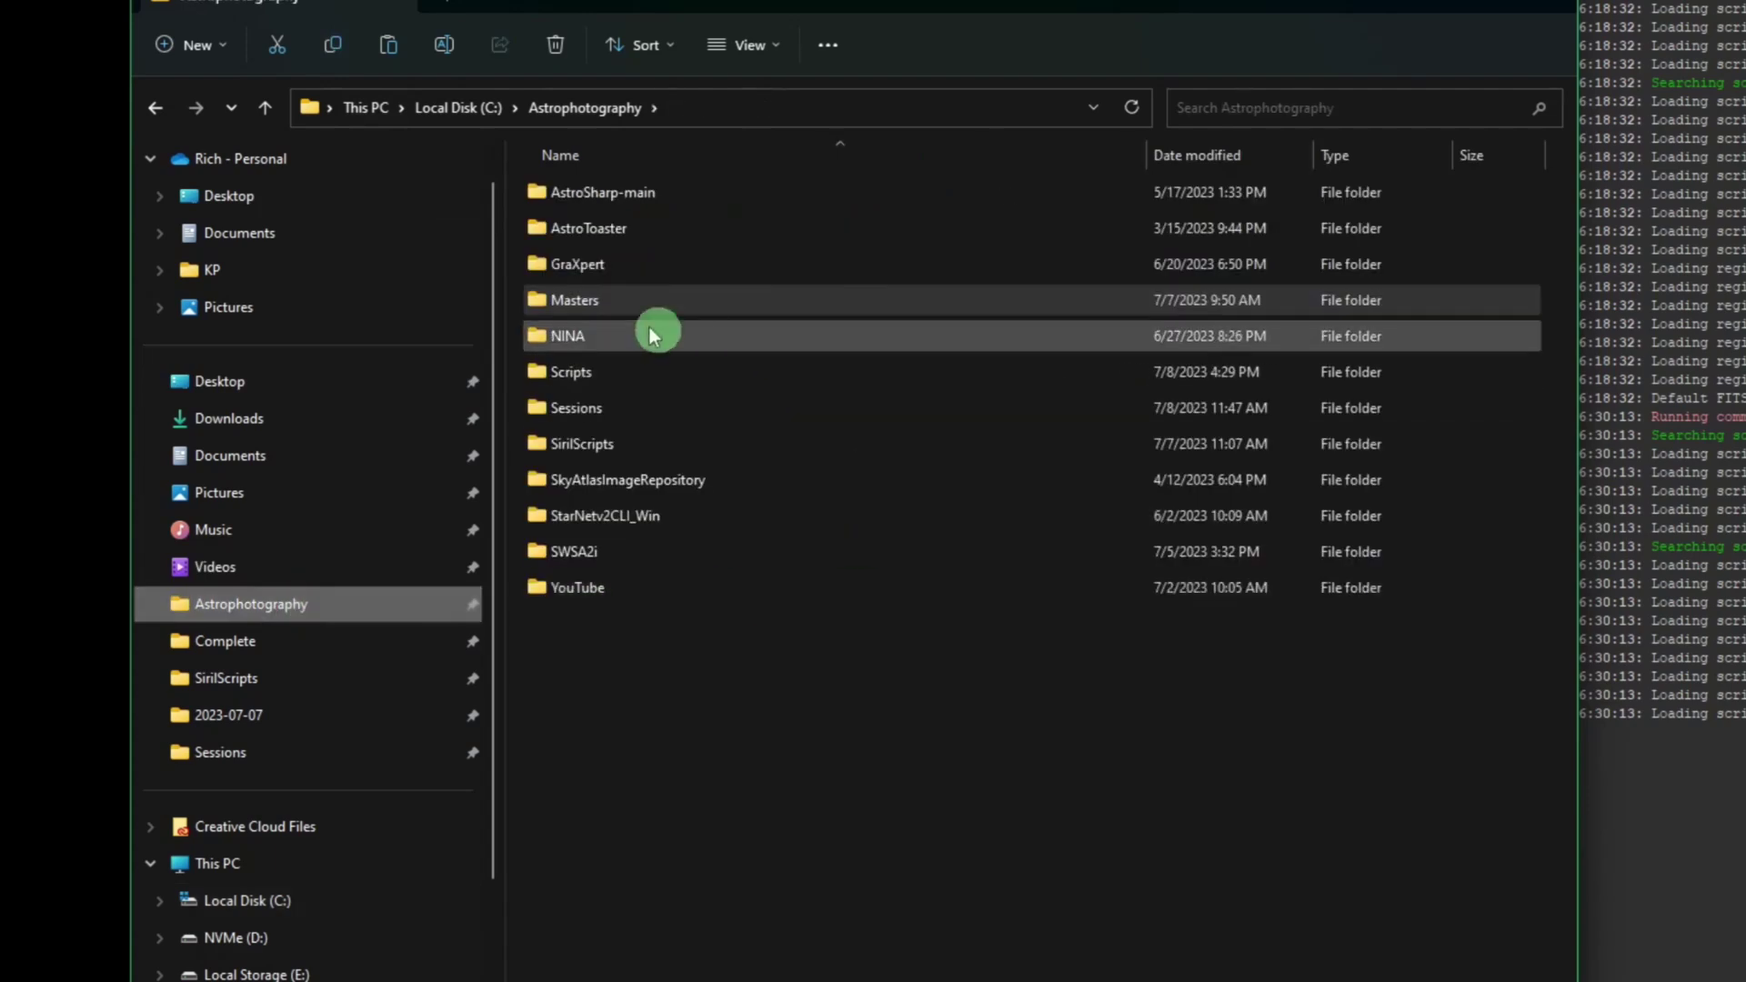
double_click(576, 408)
double_click(573, 230)
click(622, 273)
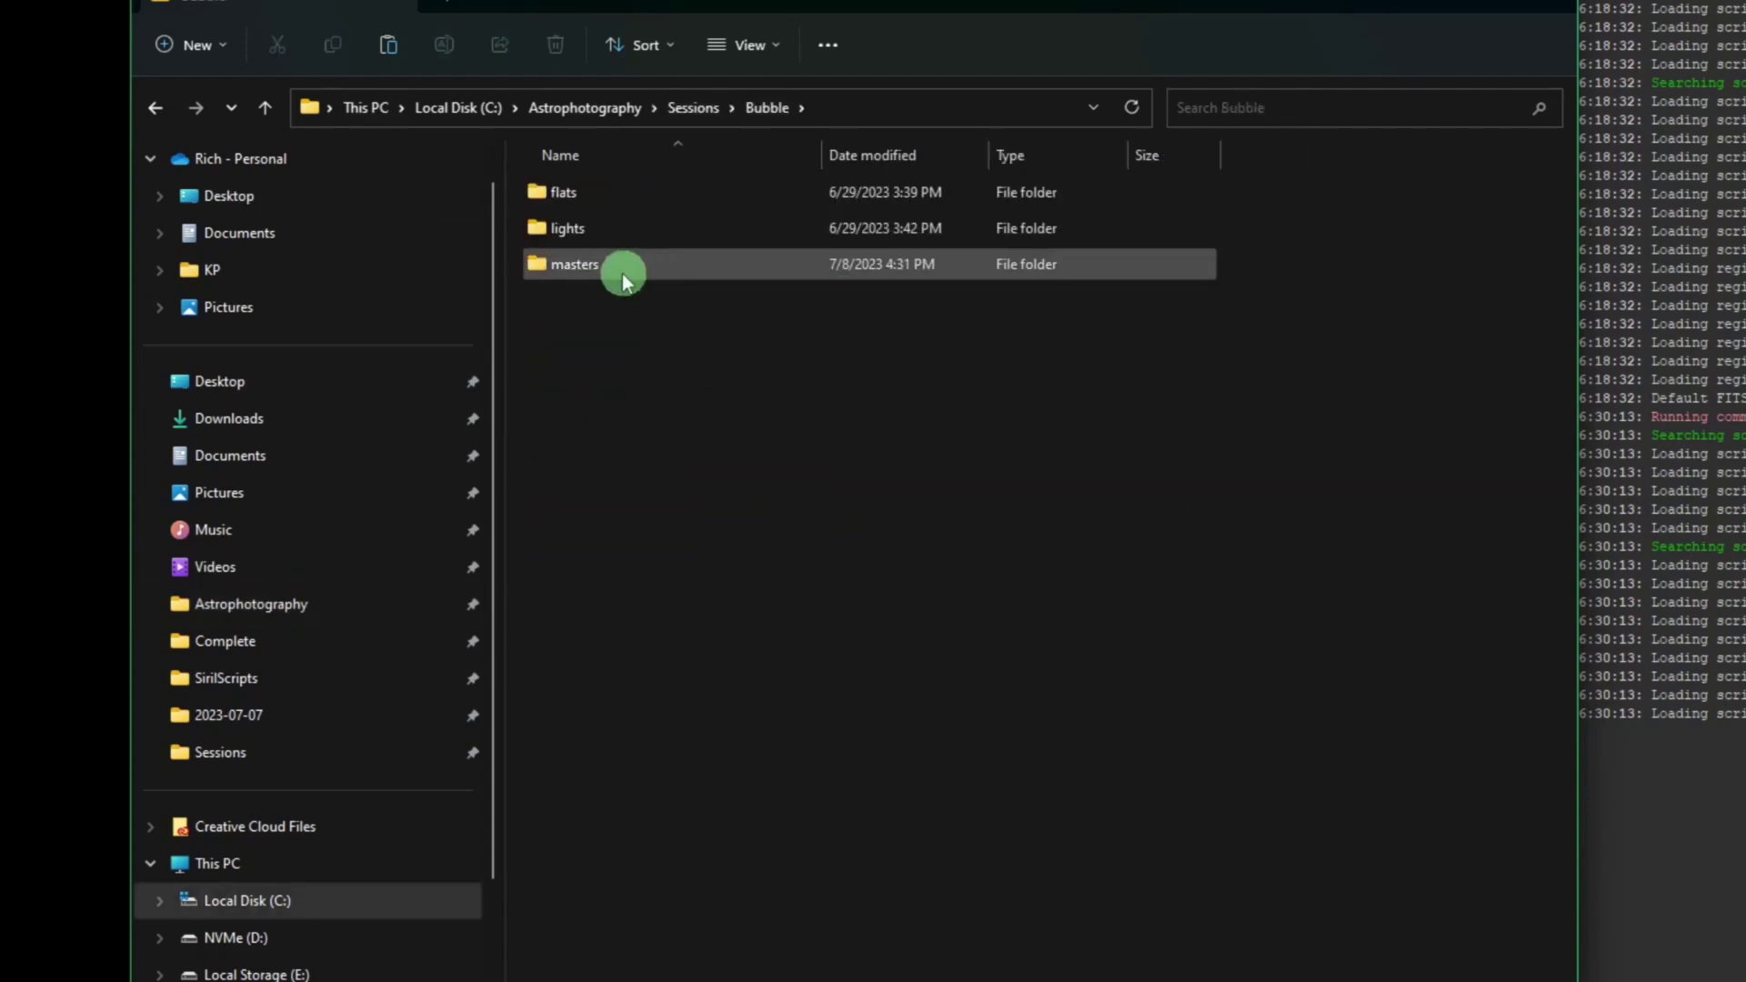
double_click(614, 268)
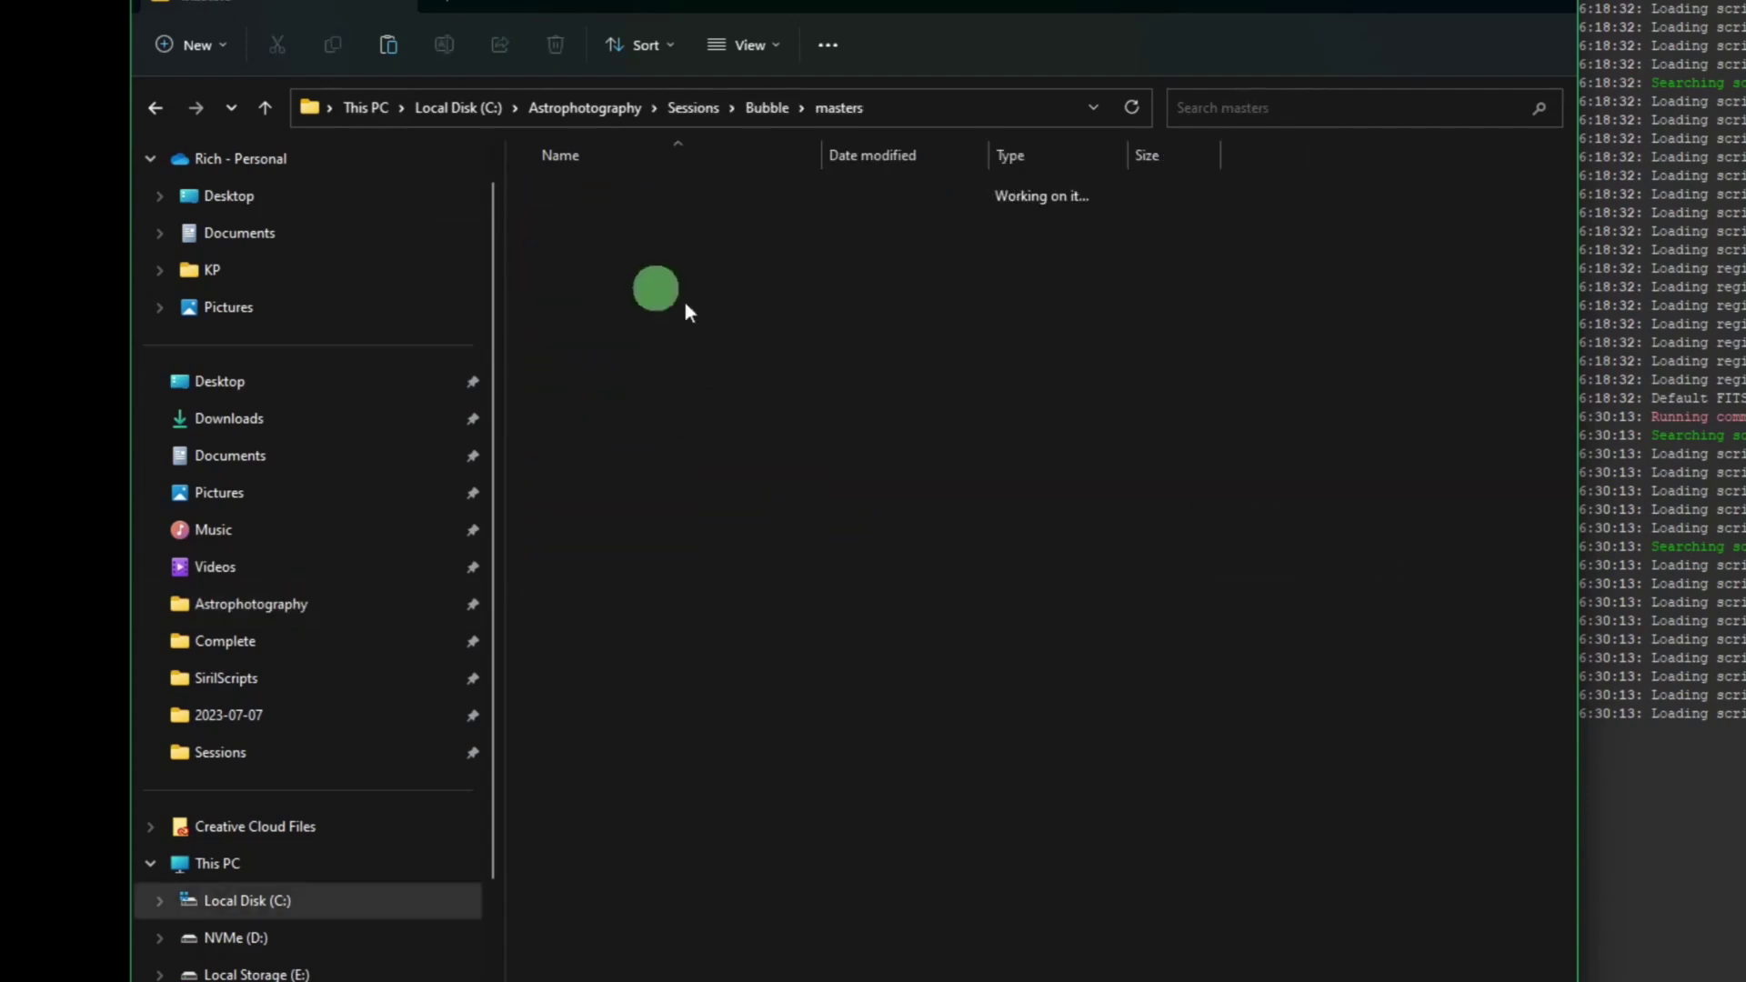
click(391, 47)
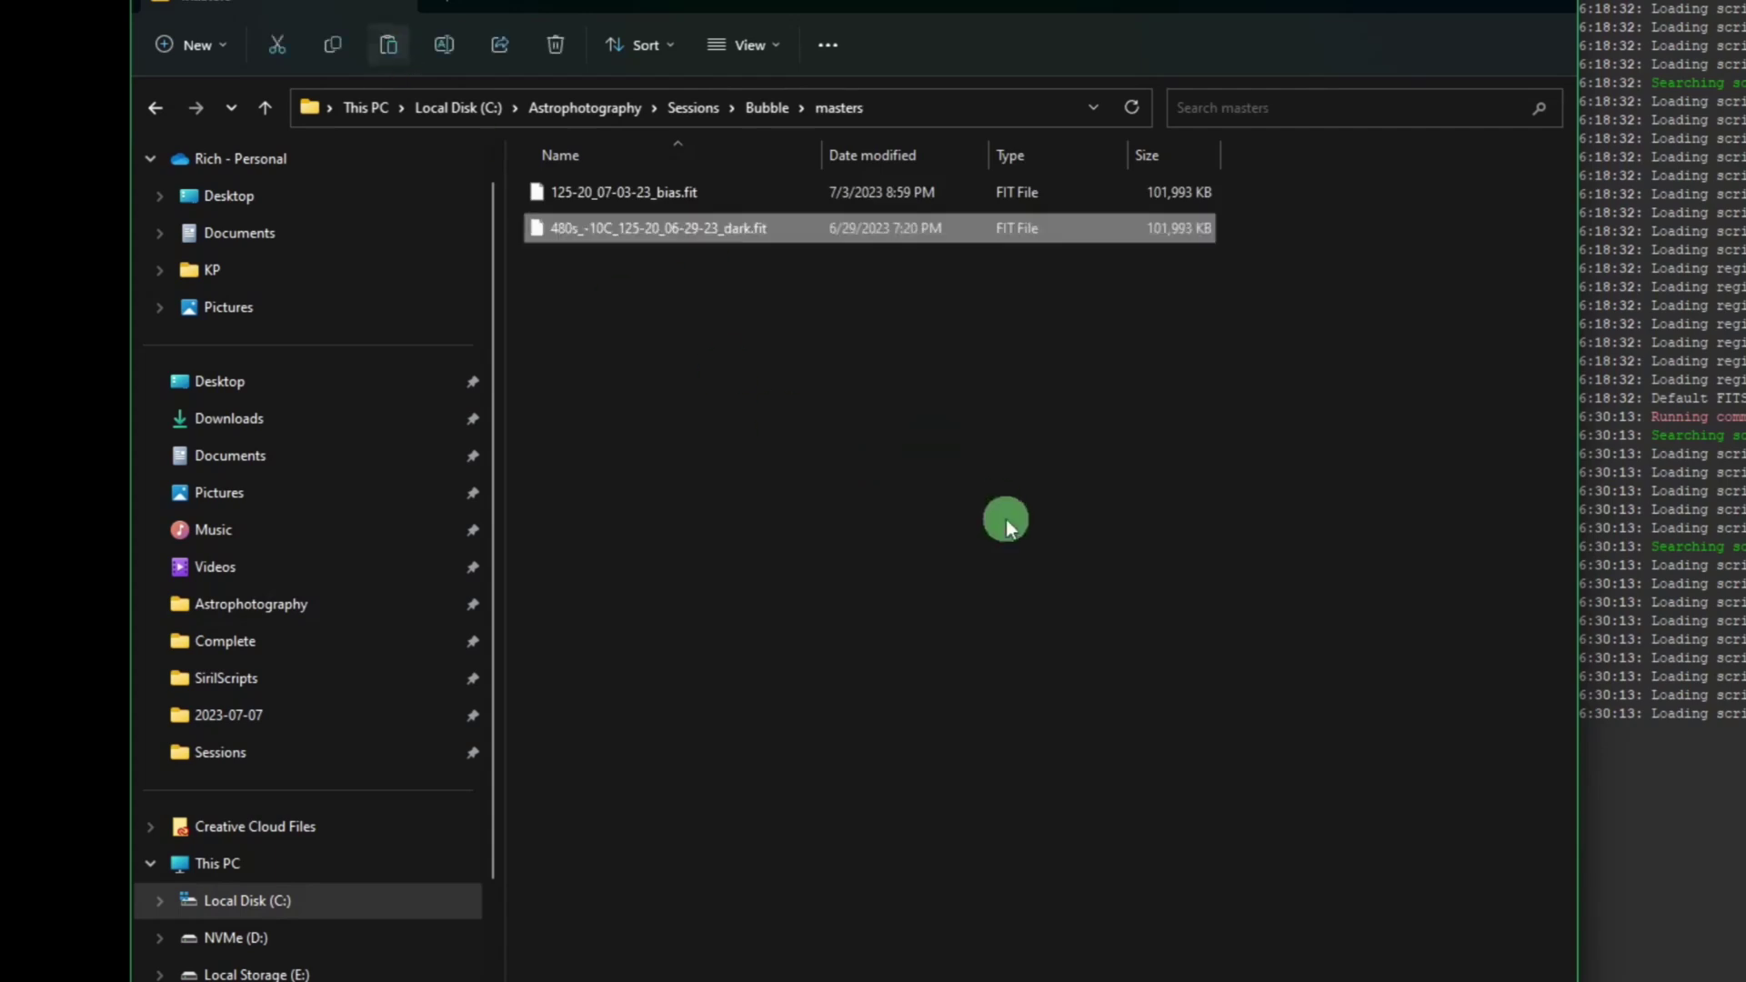
shift+click(700, 197)
click(698, 199)
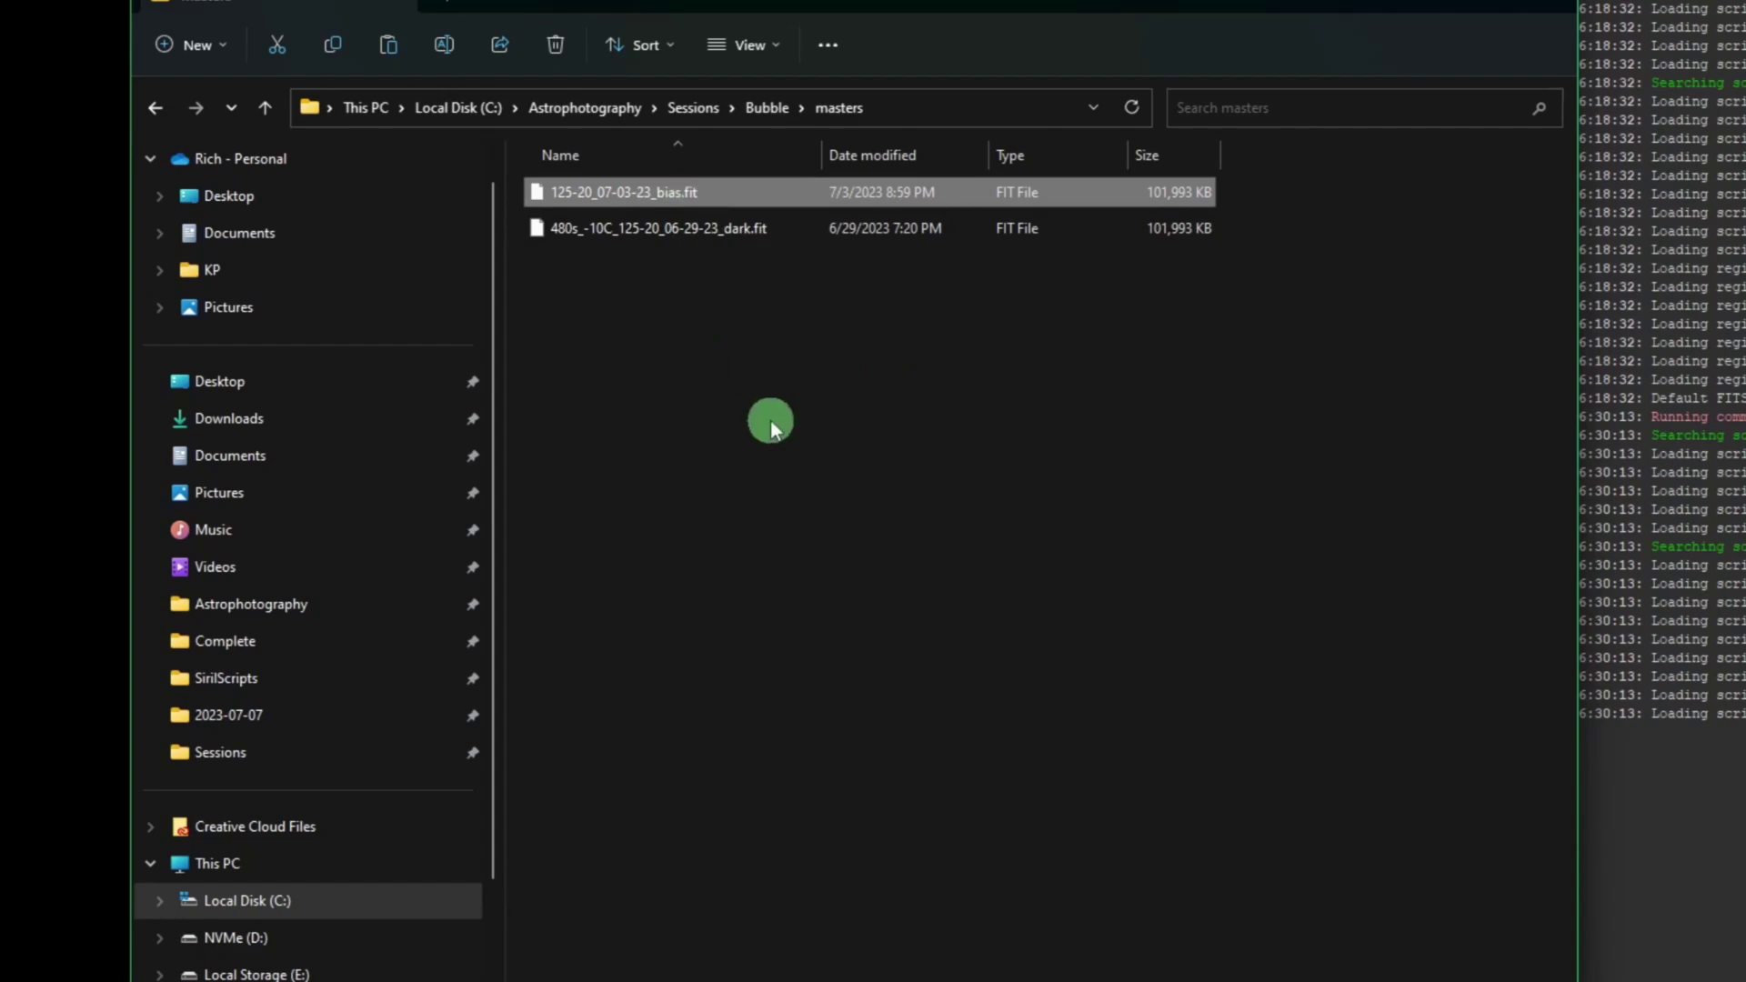
Rename the master bias to bias_stacked.fit and the master dark to dark_stacked.fit.
key(F2)
text(bias_sta)
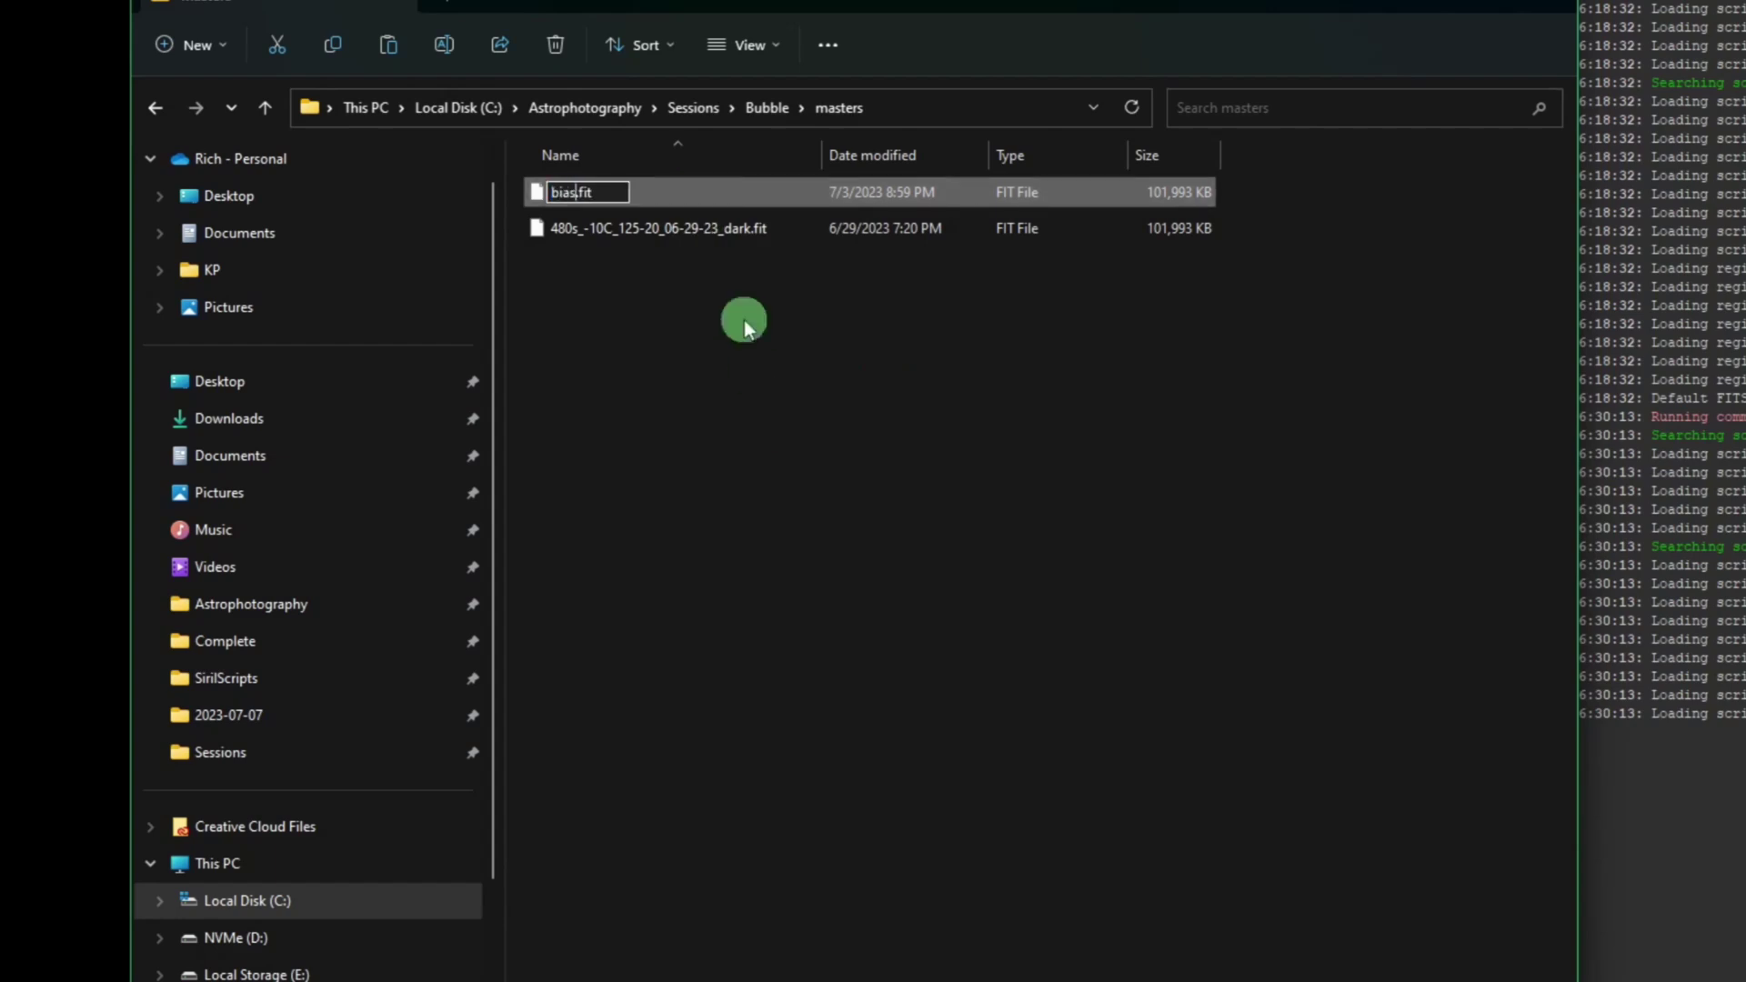
text(cked)
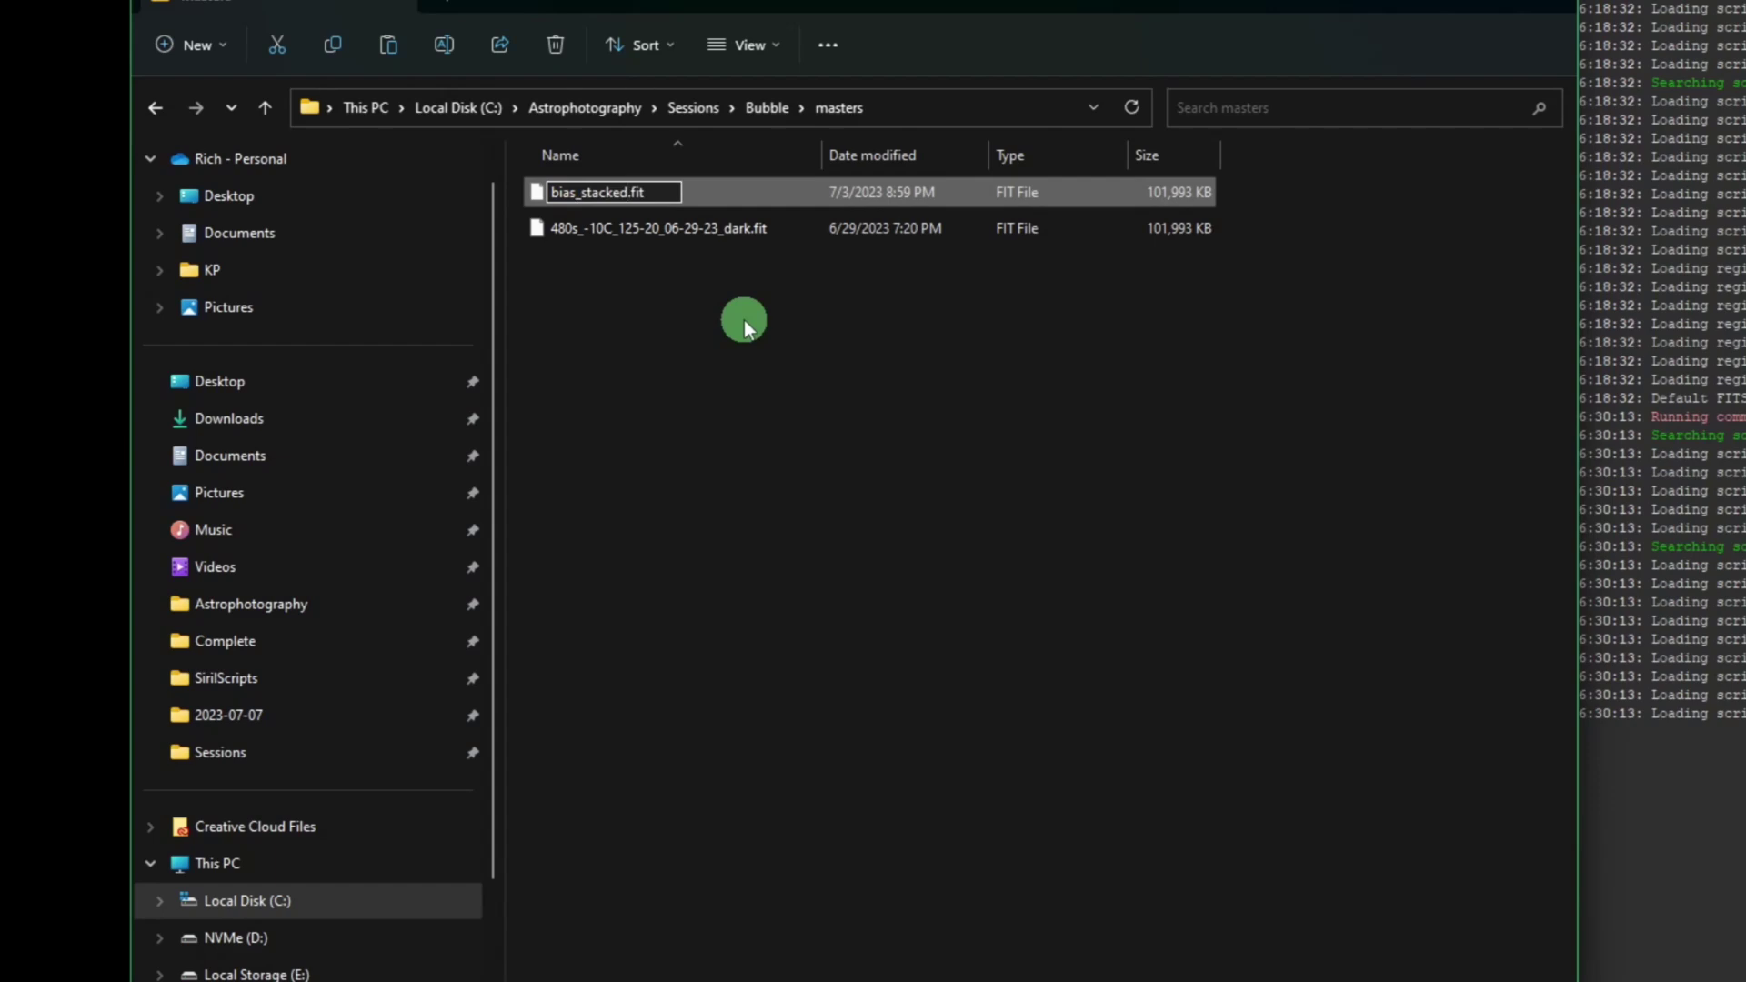
key(Return)
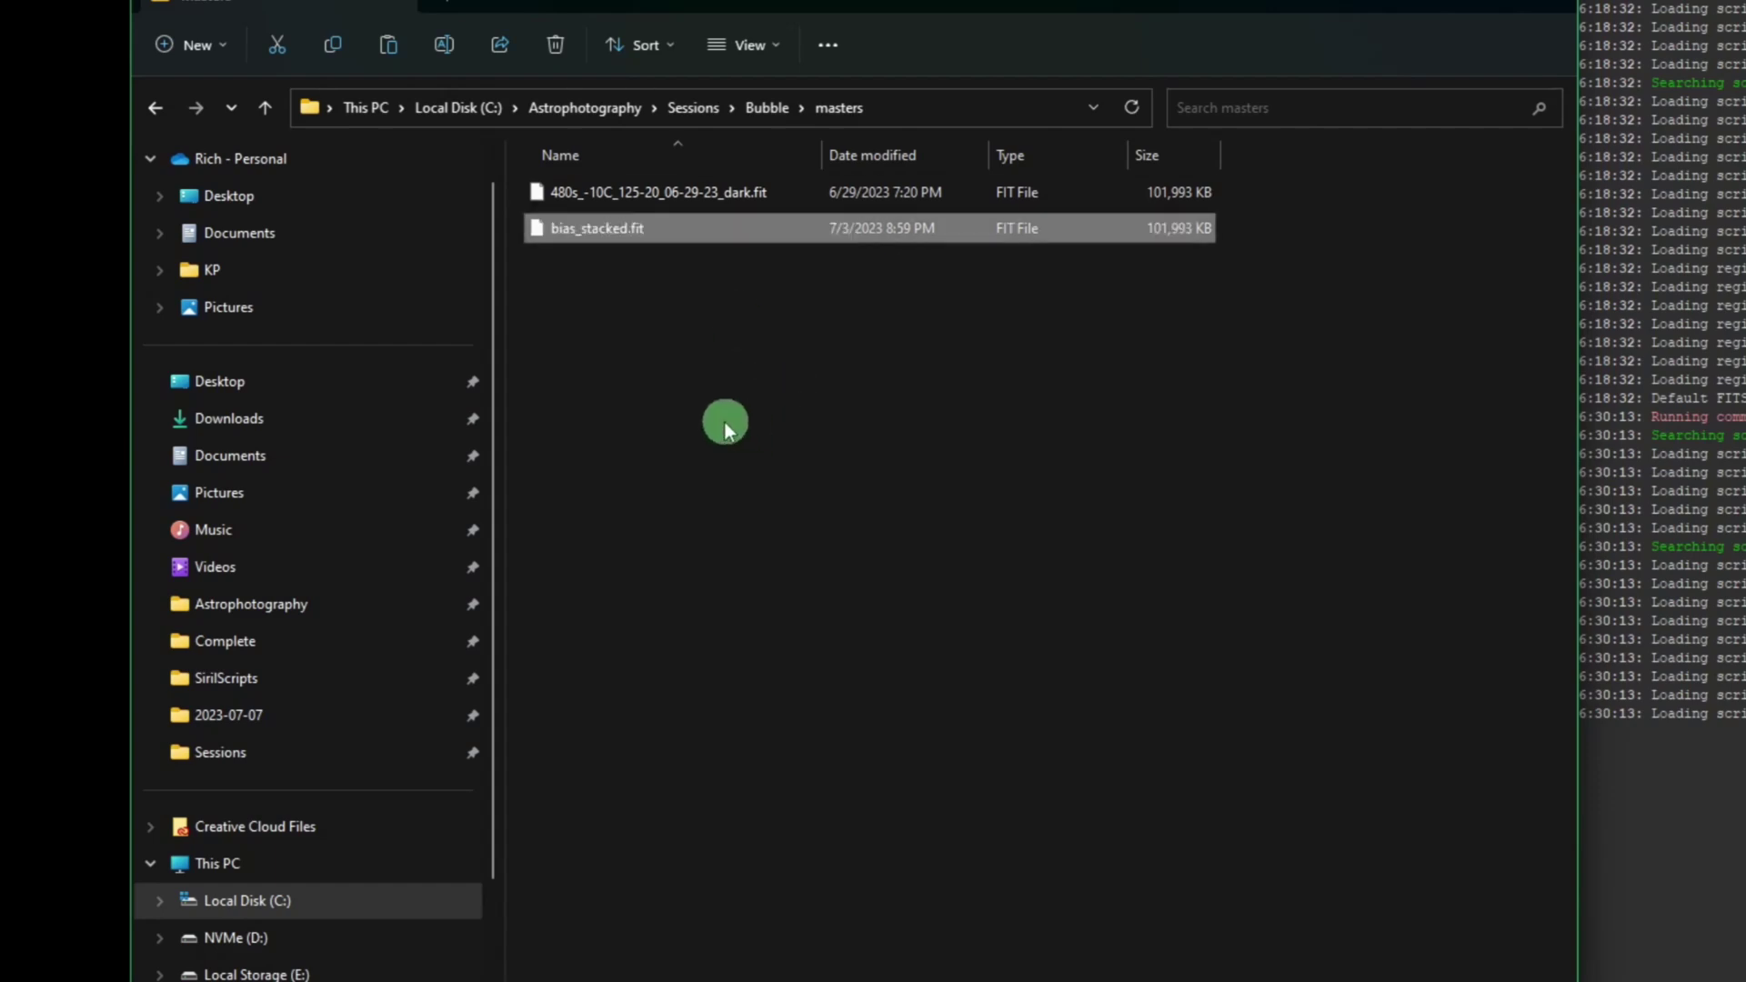
click(731, 208)
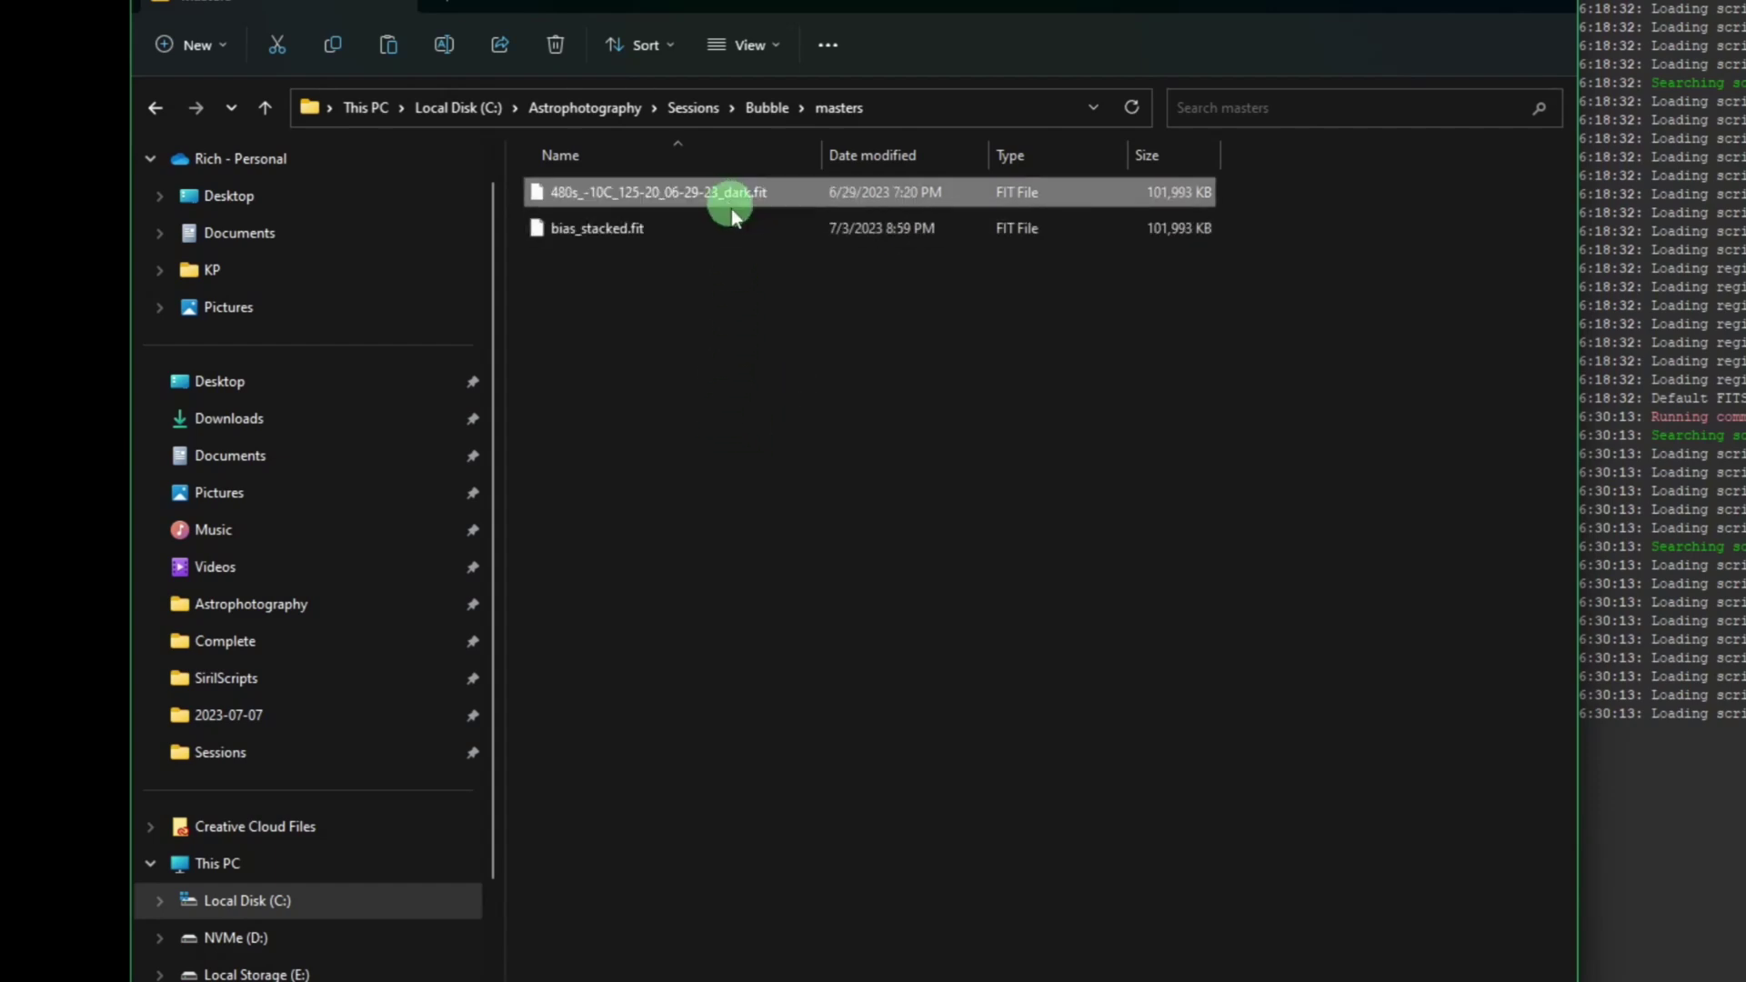
key(F2)
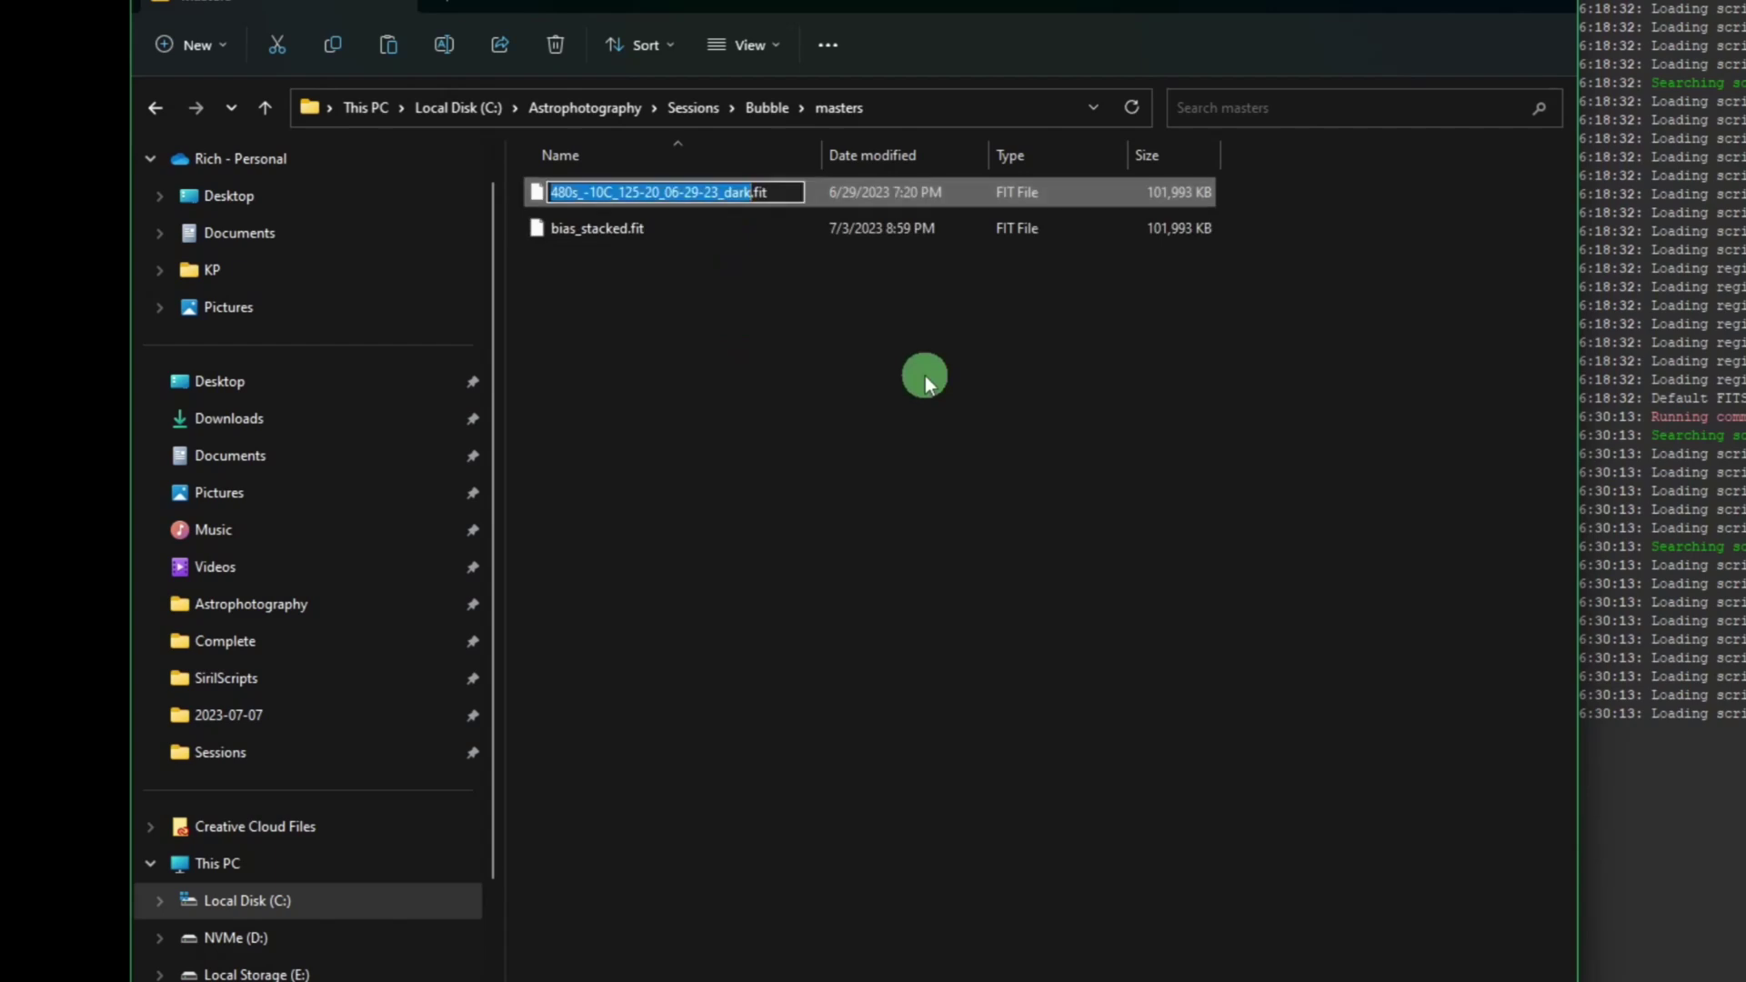
text(dark_sta)
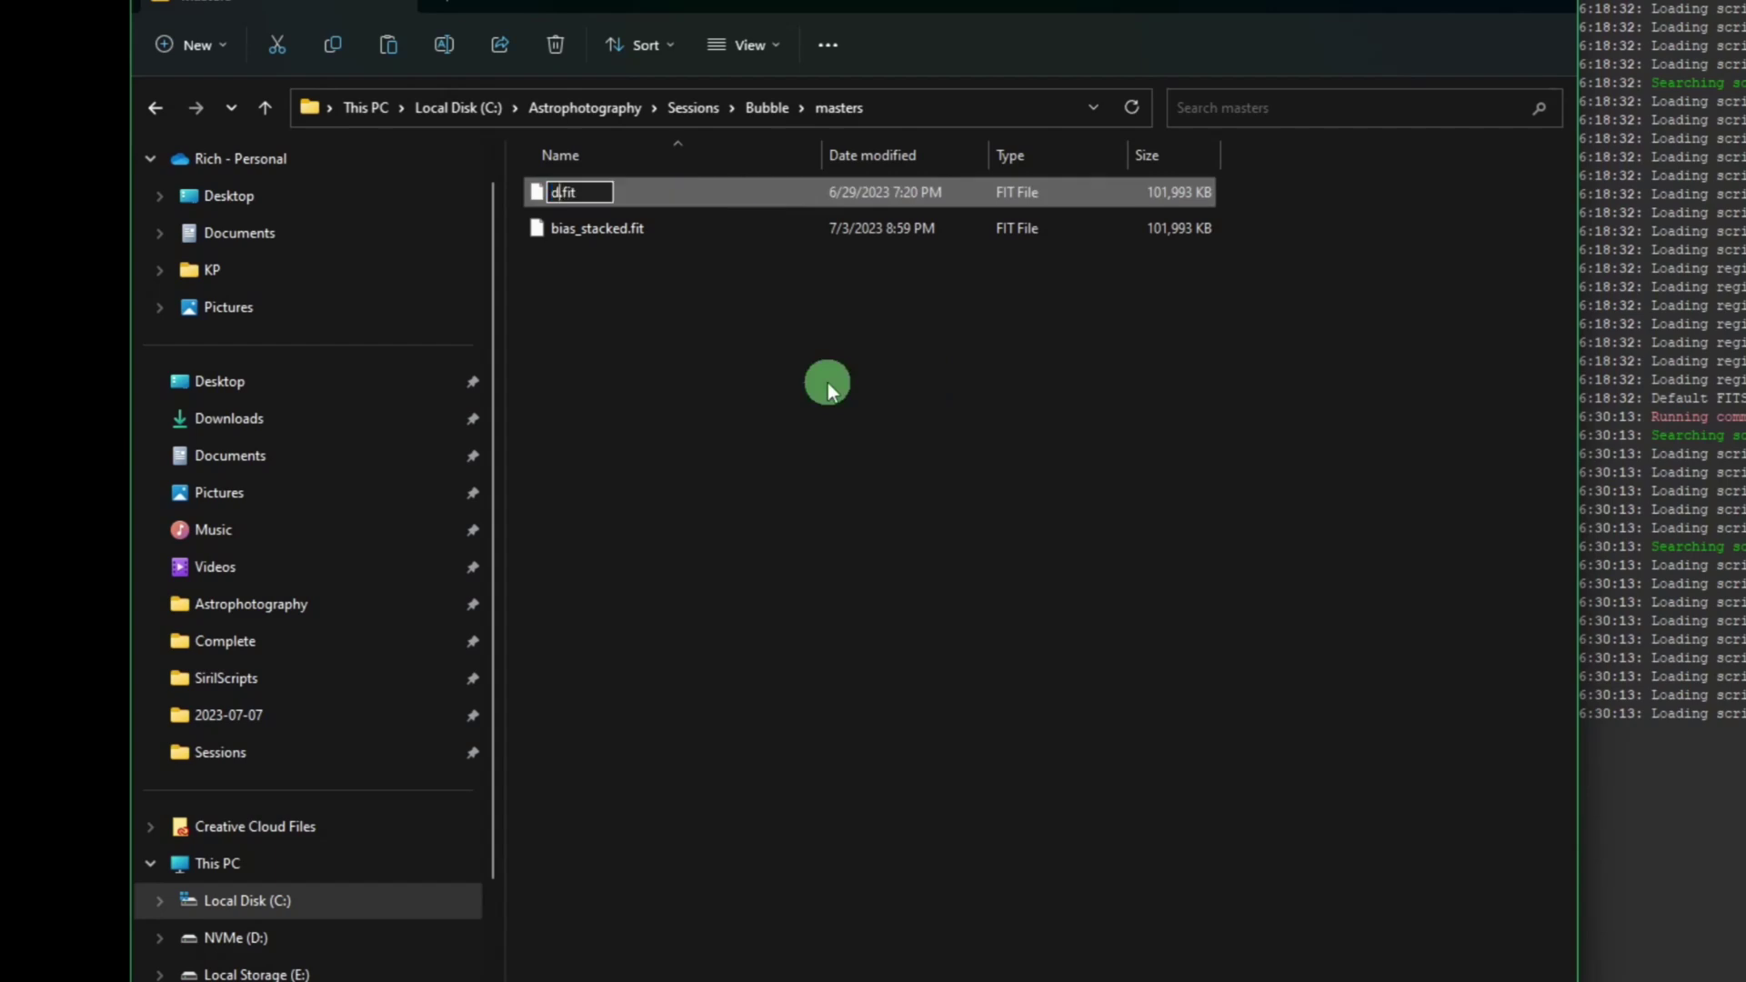
text(cked)
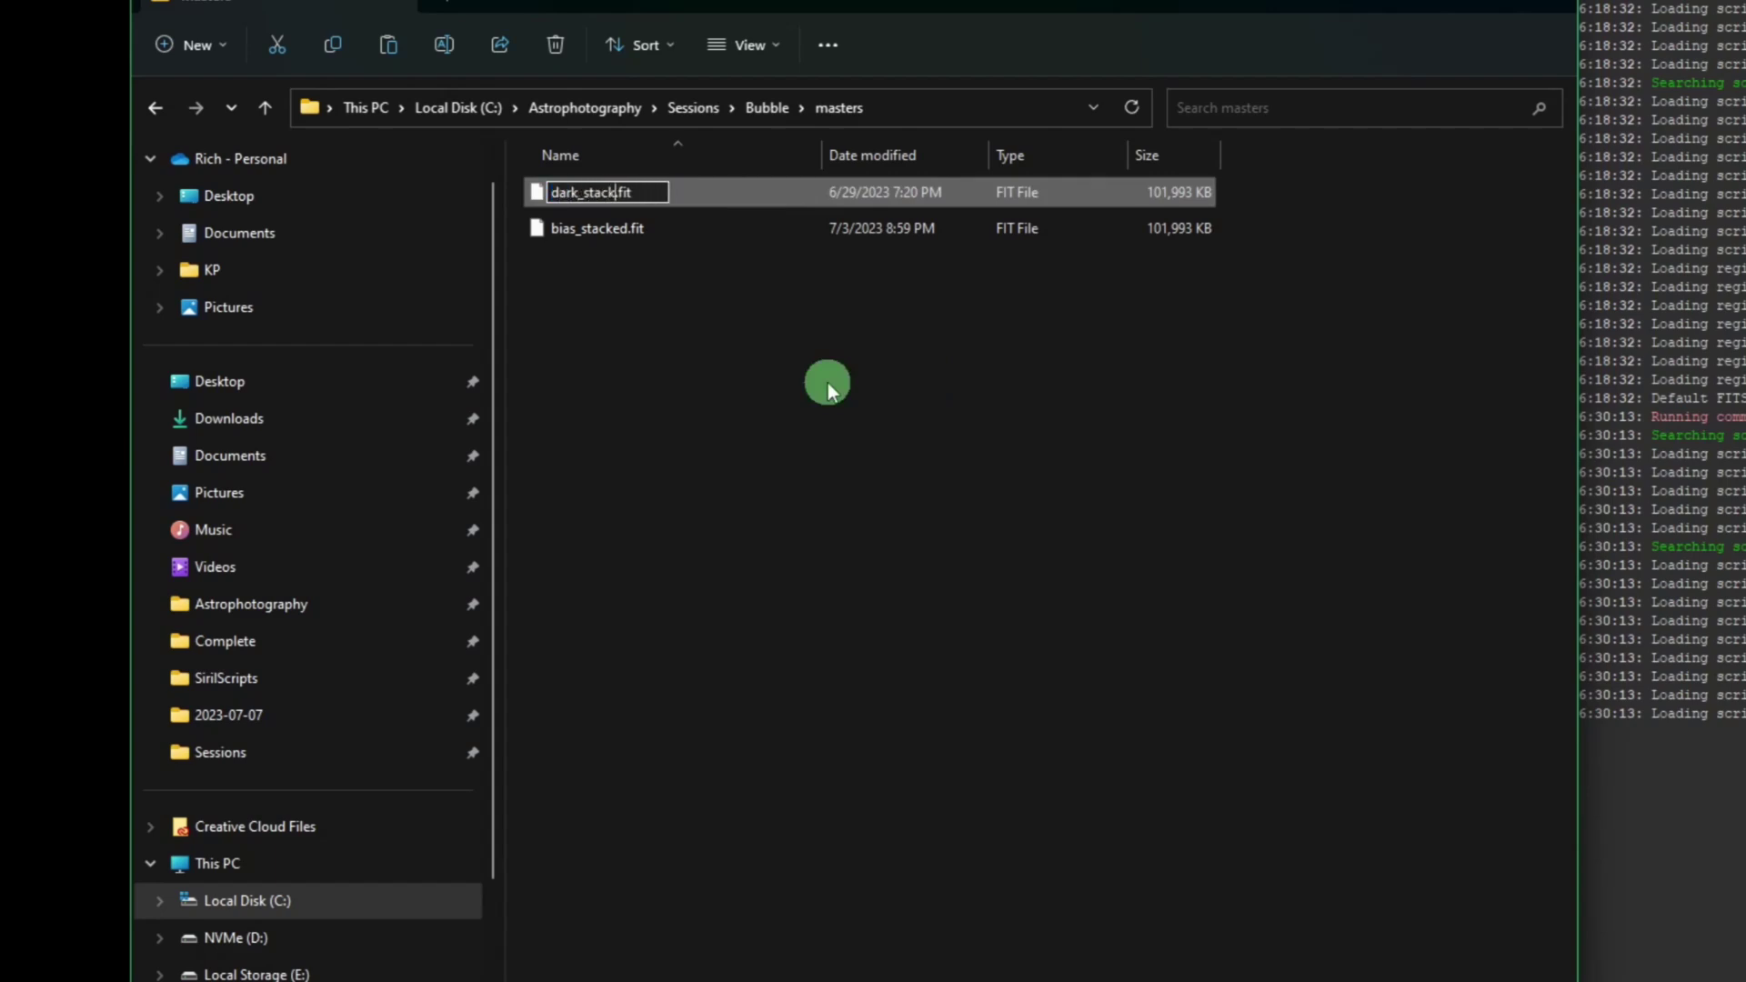
key(Return)
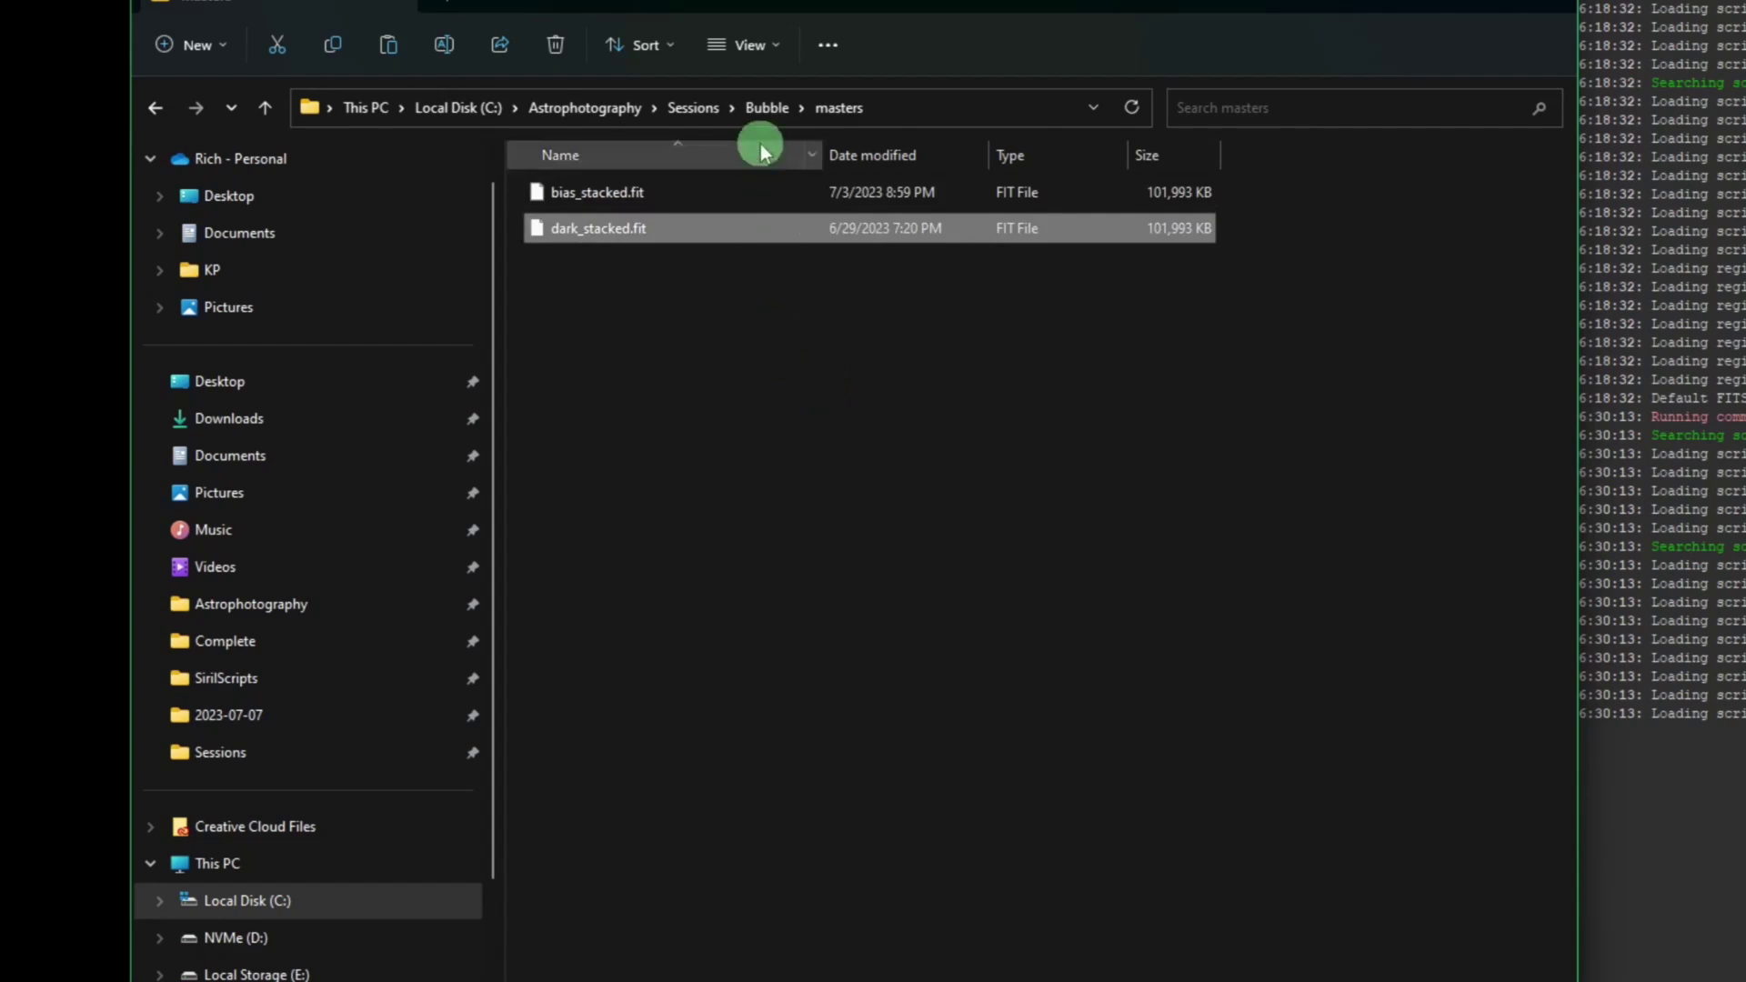
Return to the Bubble folder and check its flats, lights and masters folders.
click(760, 108)
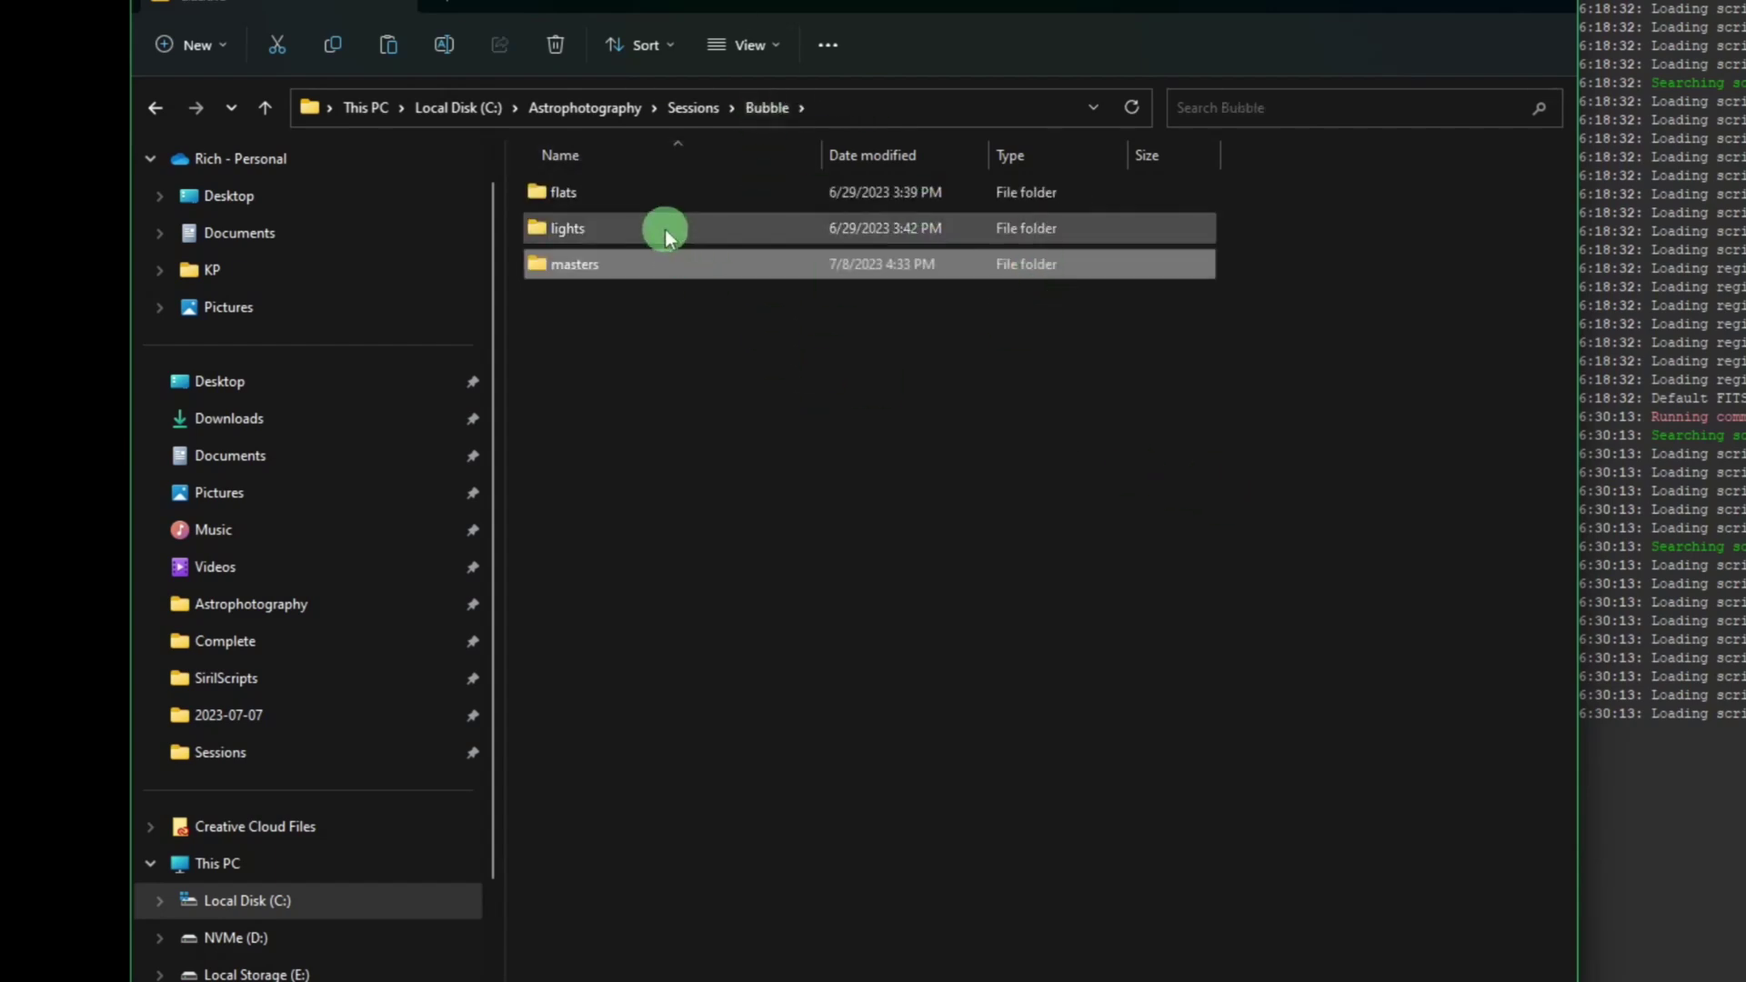
click(645, 200)
ctrl+click(1154, 243)
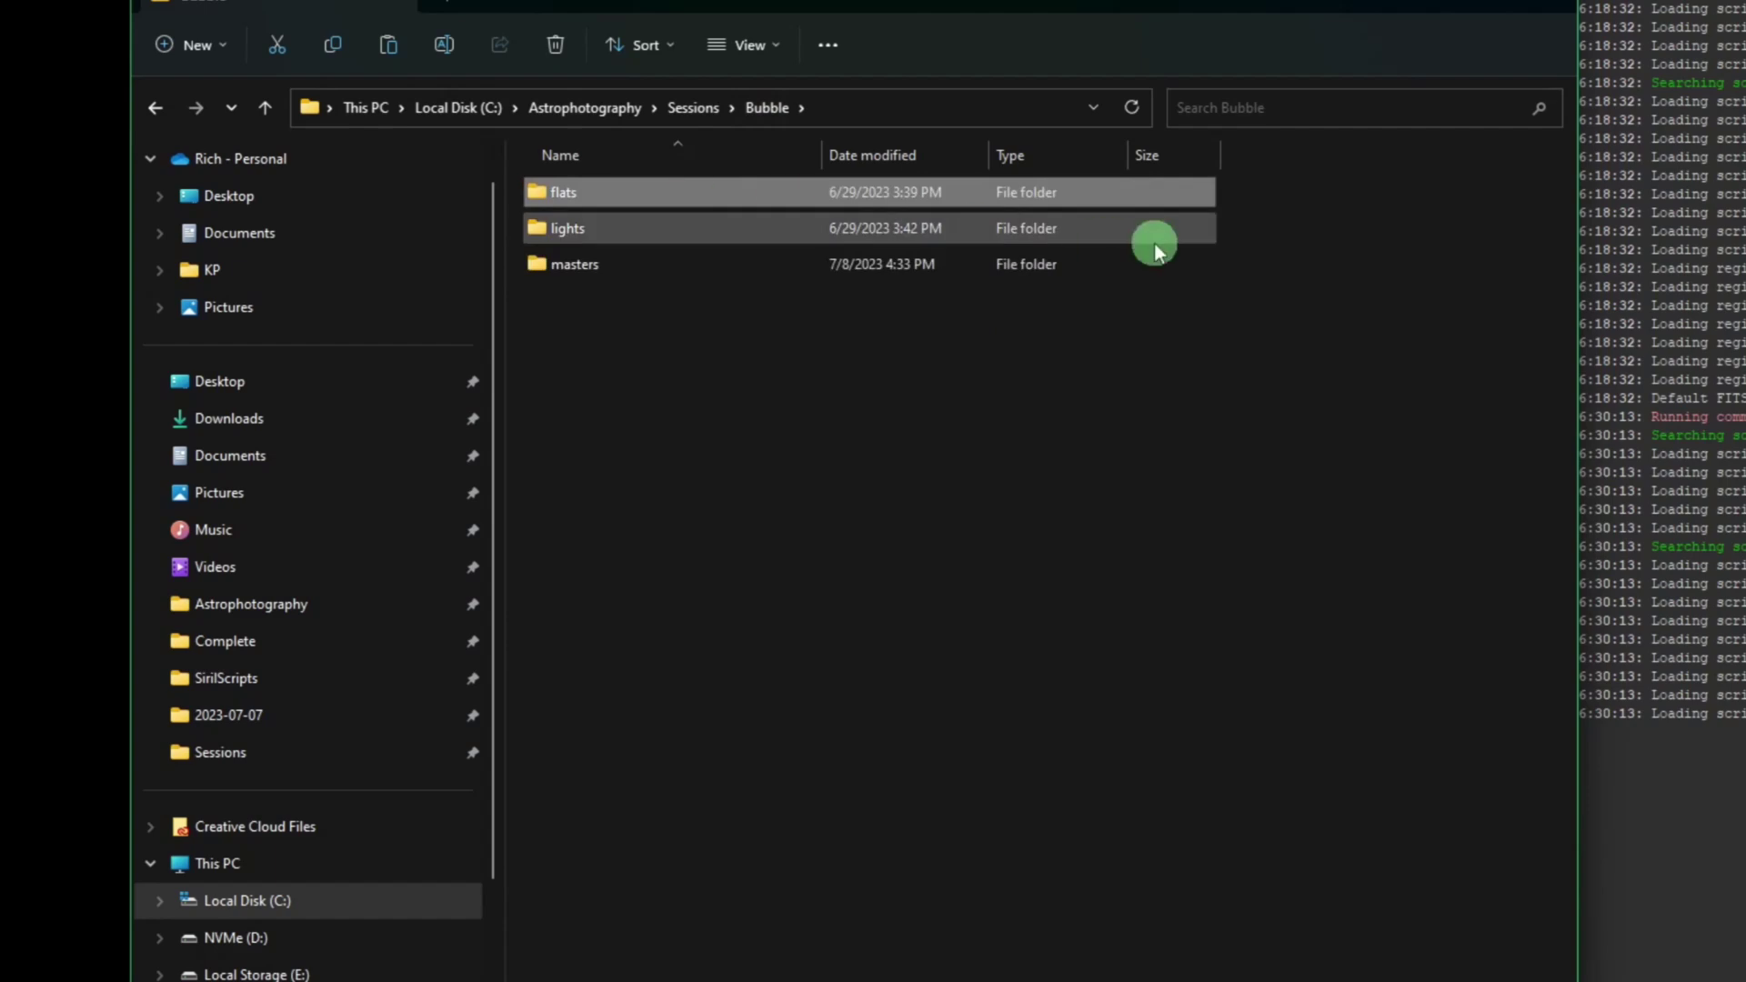
click(855, 238)
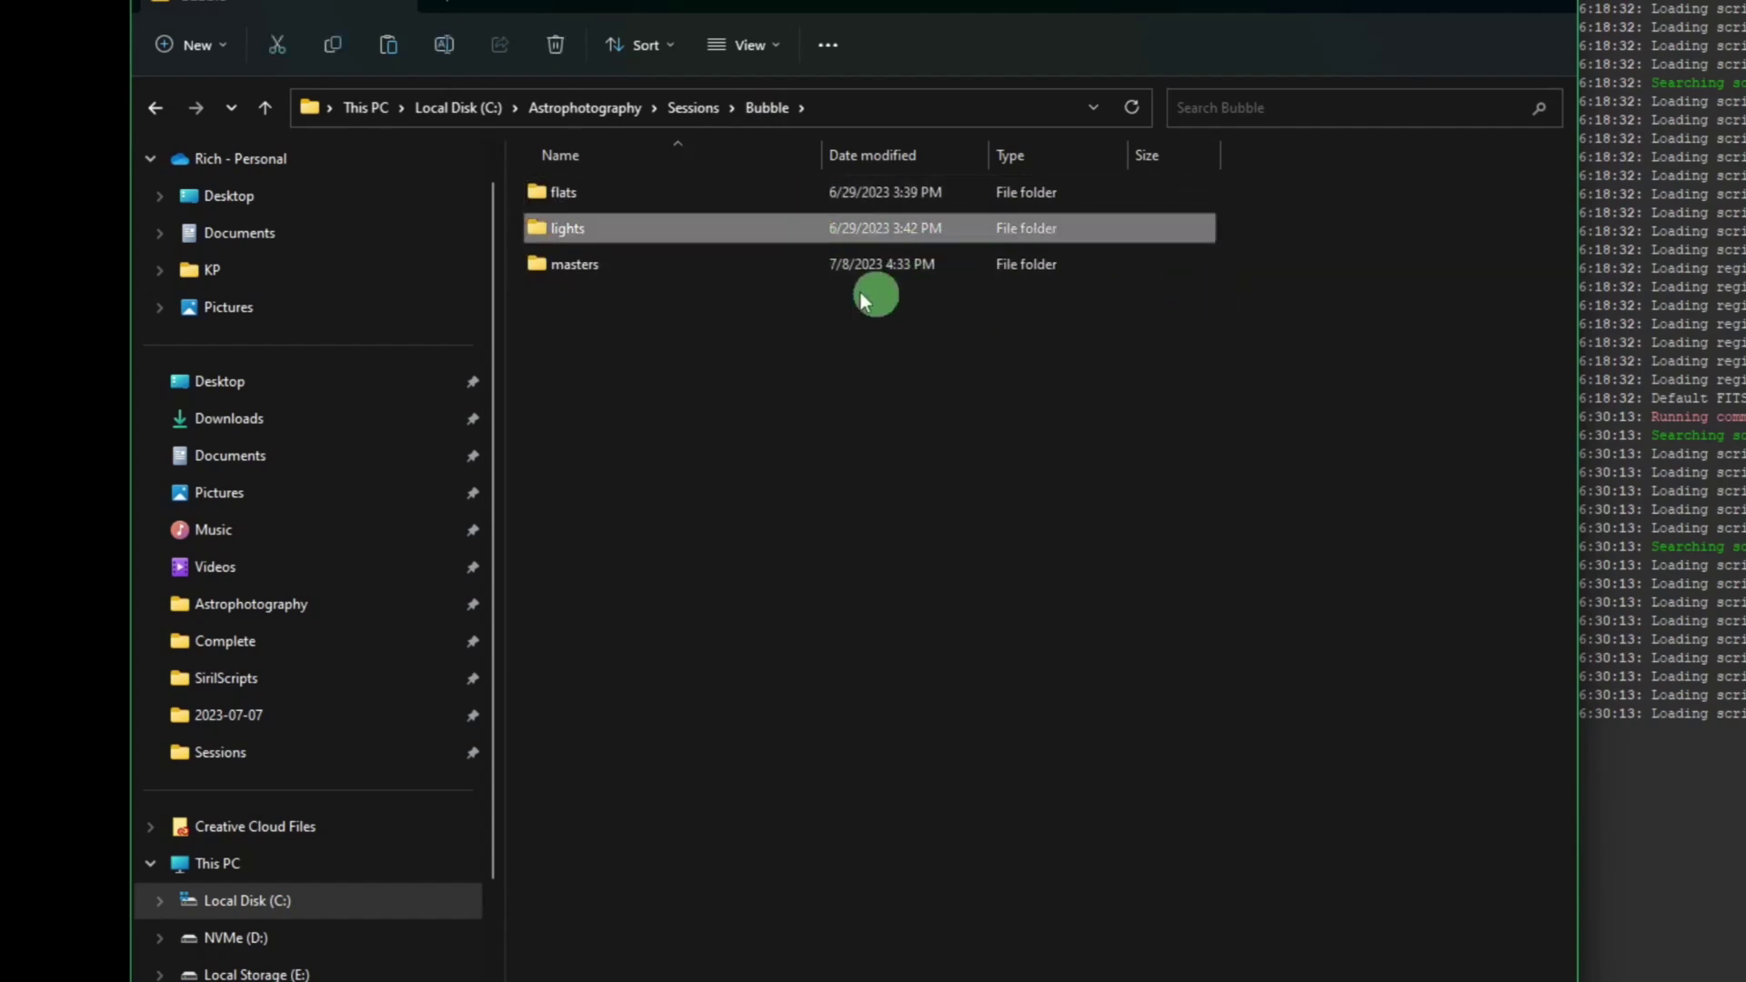
click(767, 267)
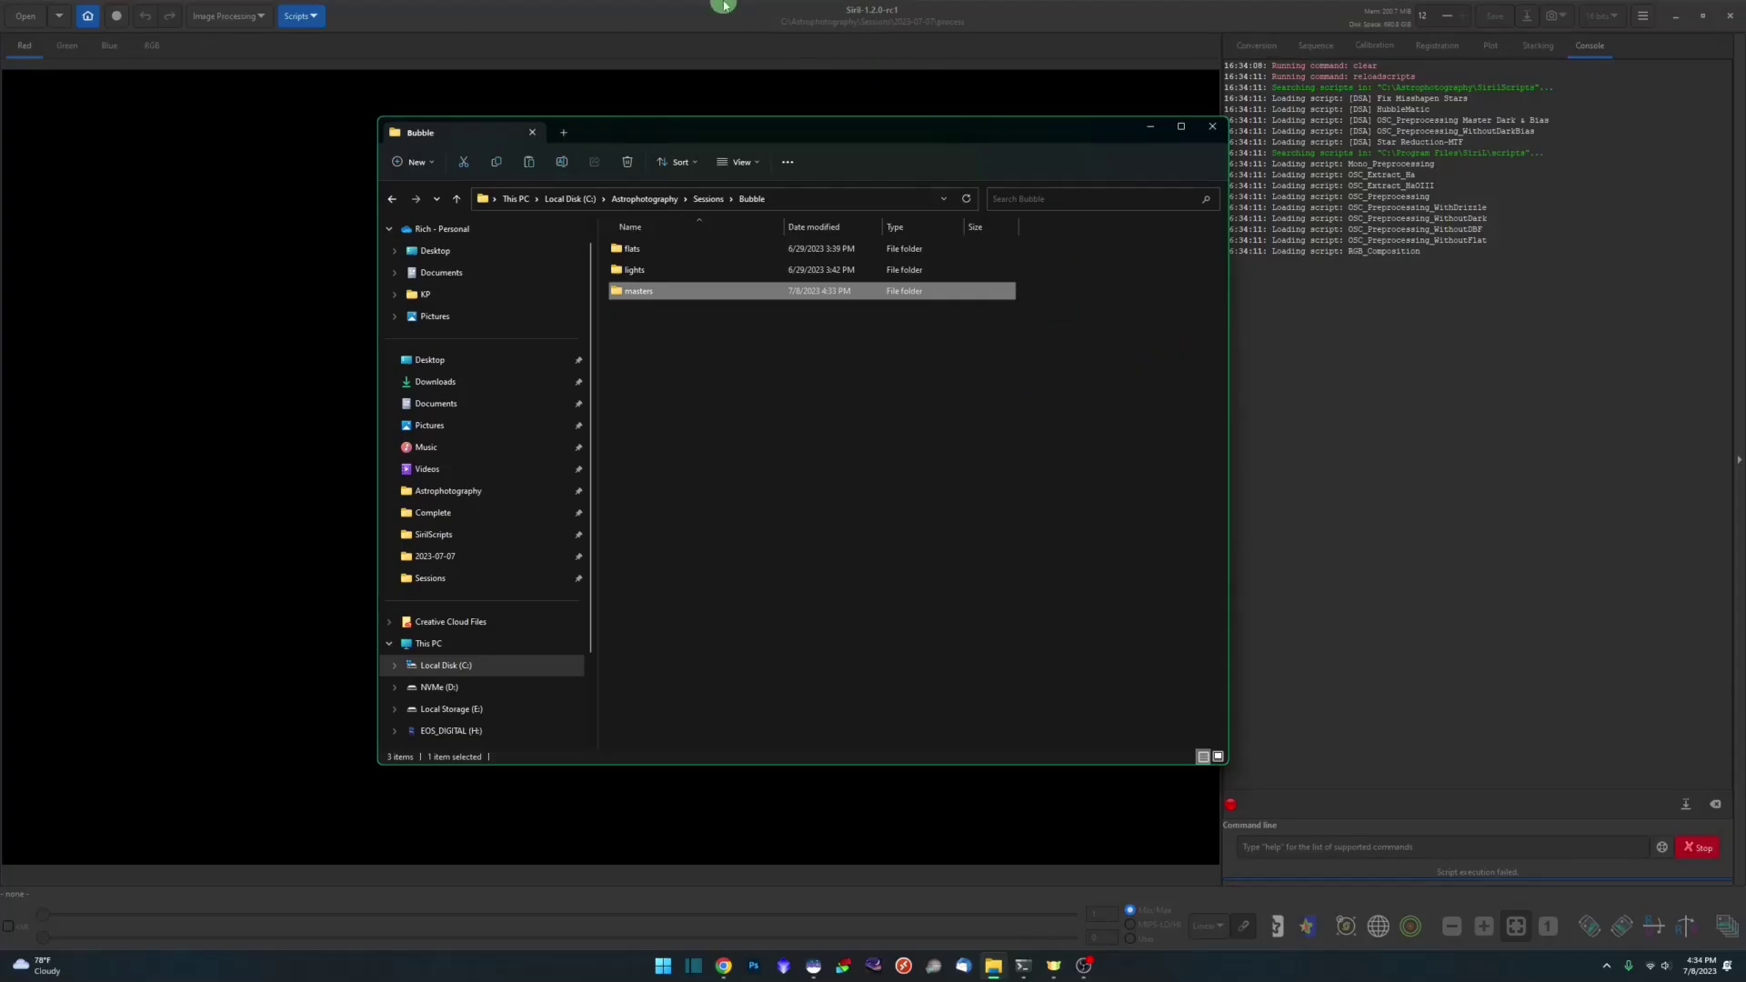
Set Siril's working directory to C:\Astrophotography\Sessions\Bubble.
click(721, 13)
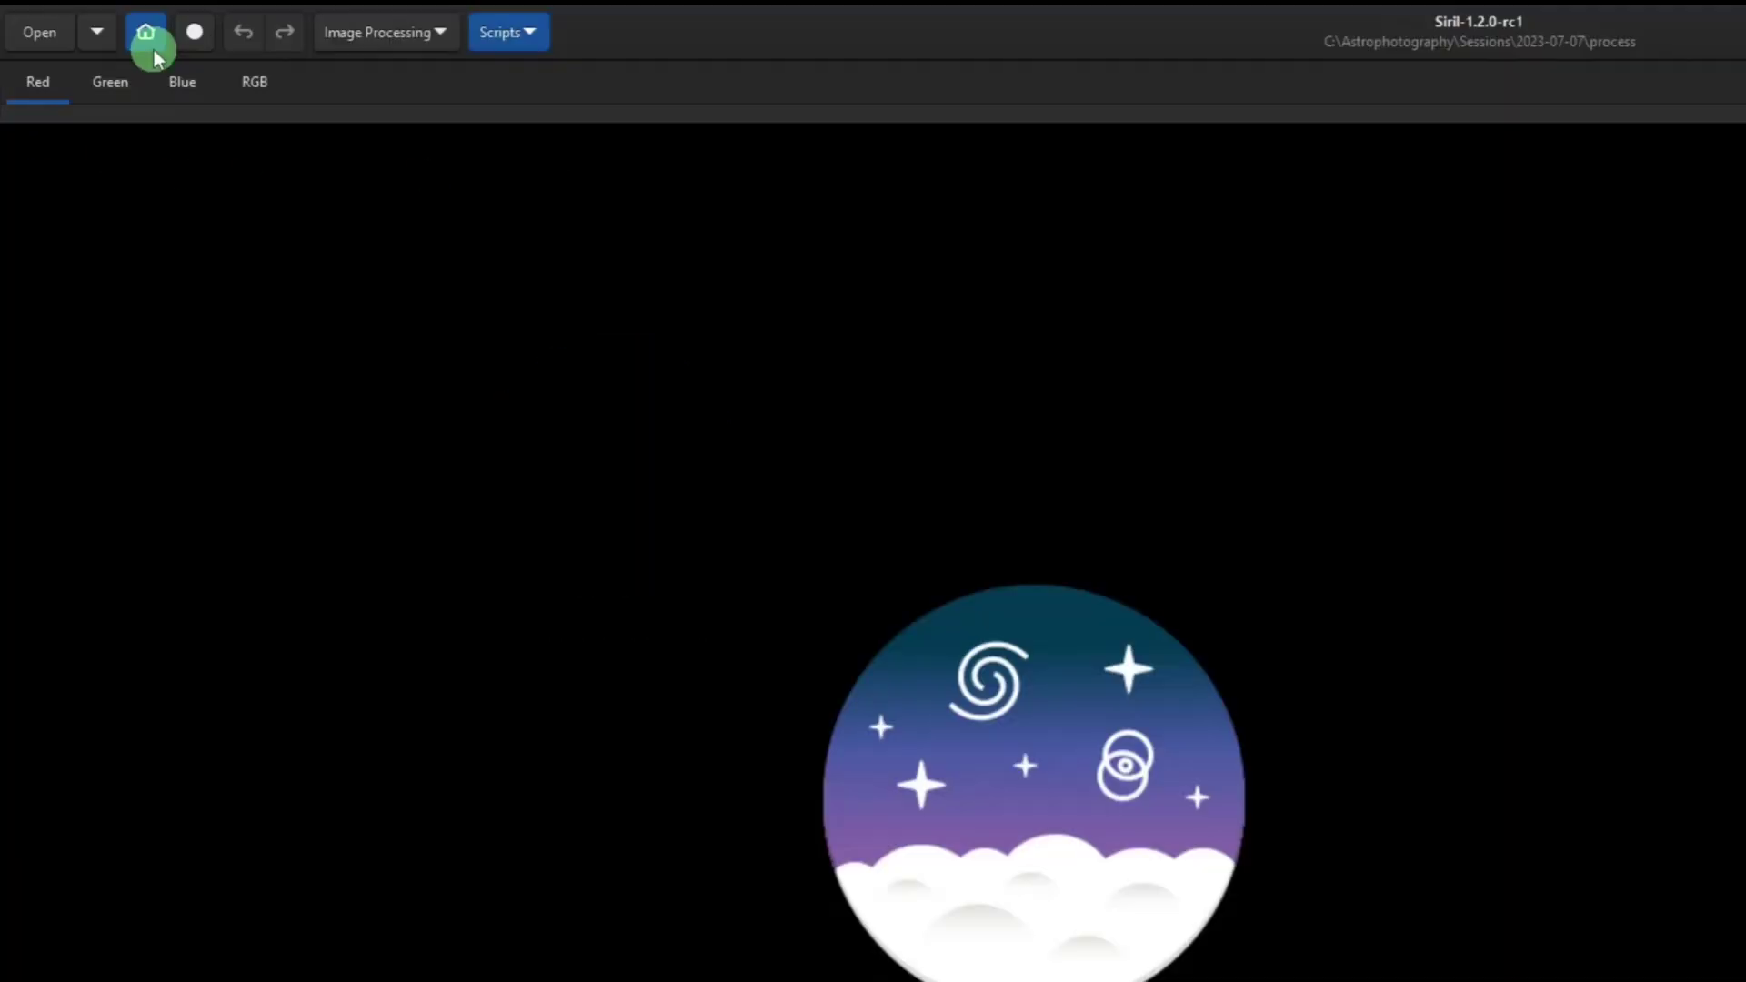
click(87, 16)
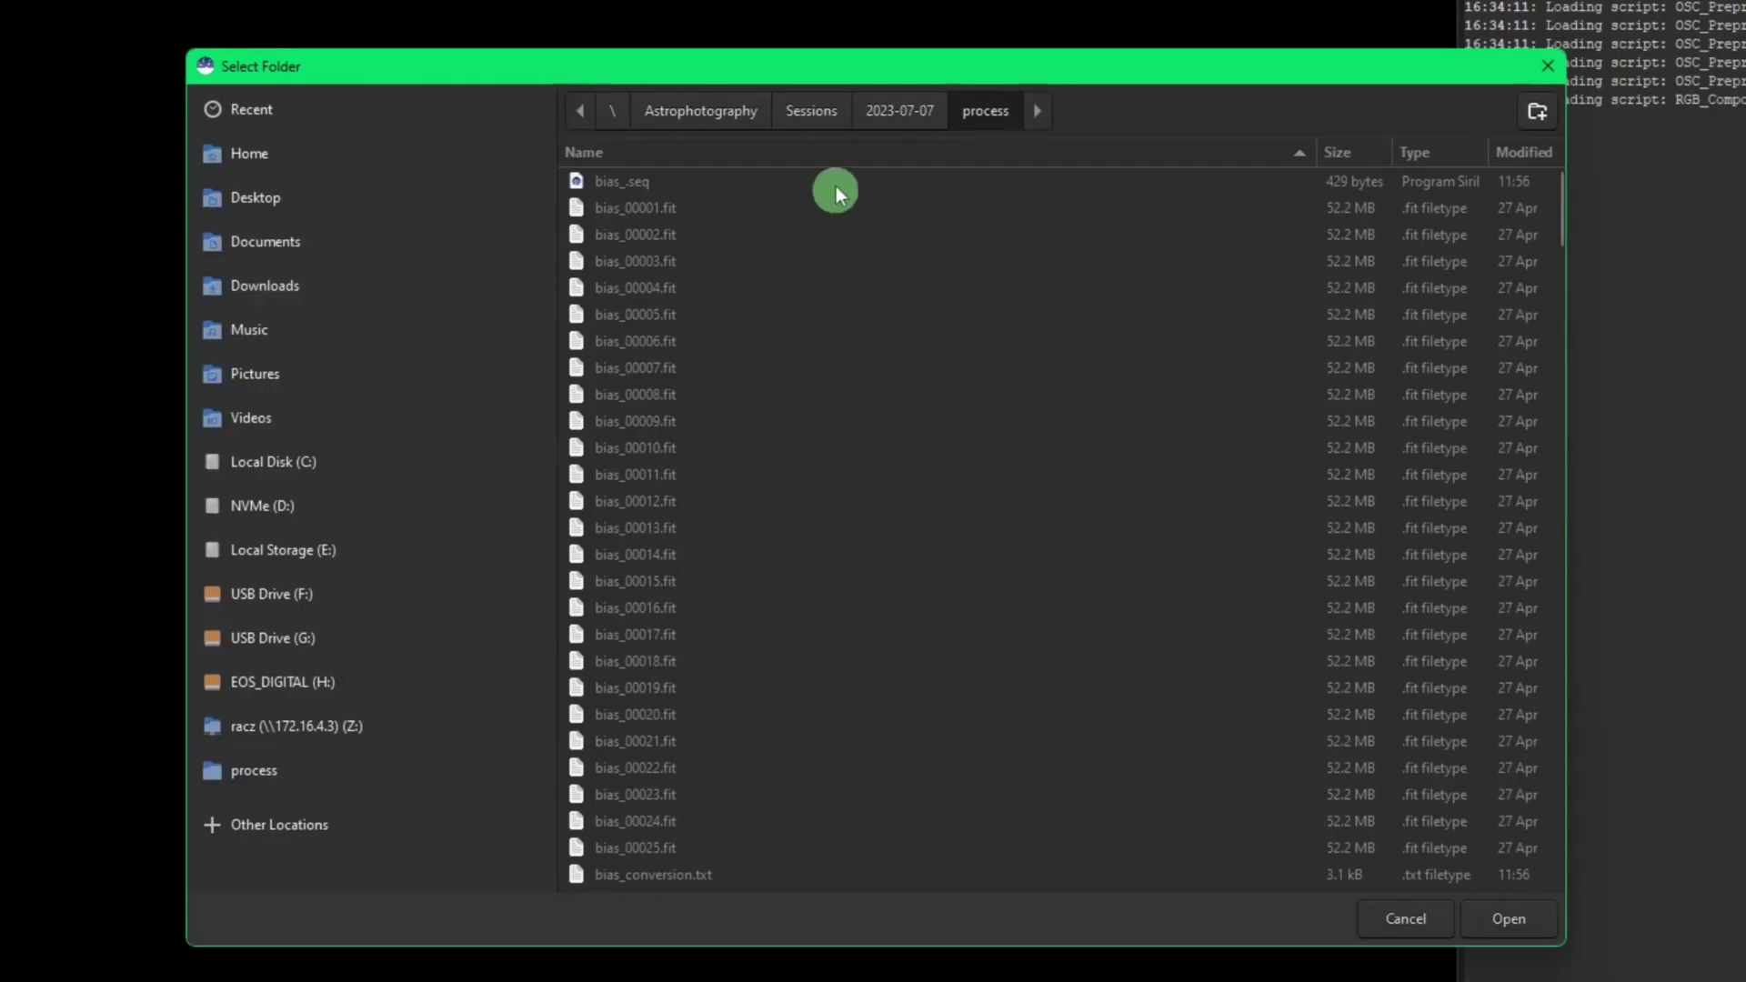
click(819, 113)
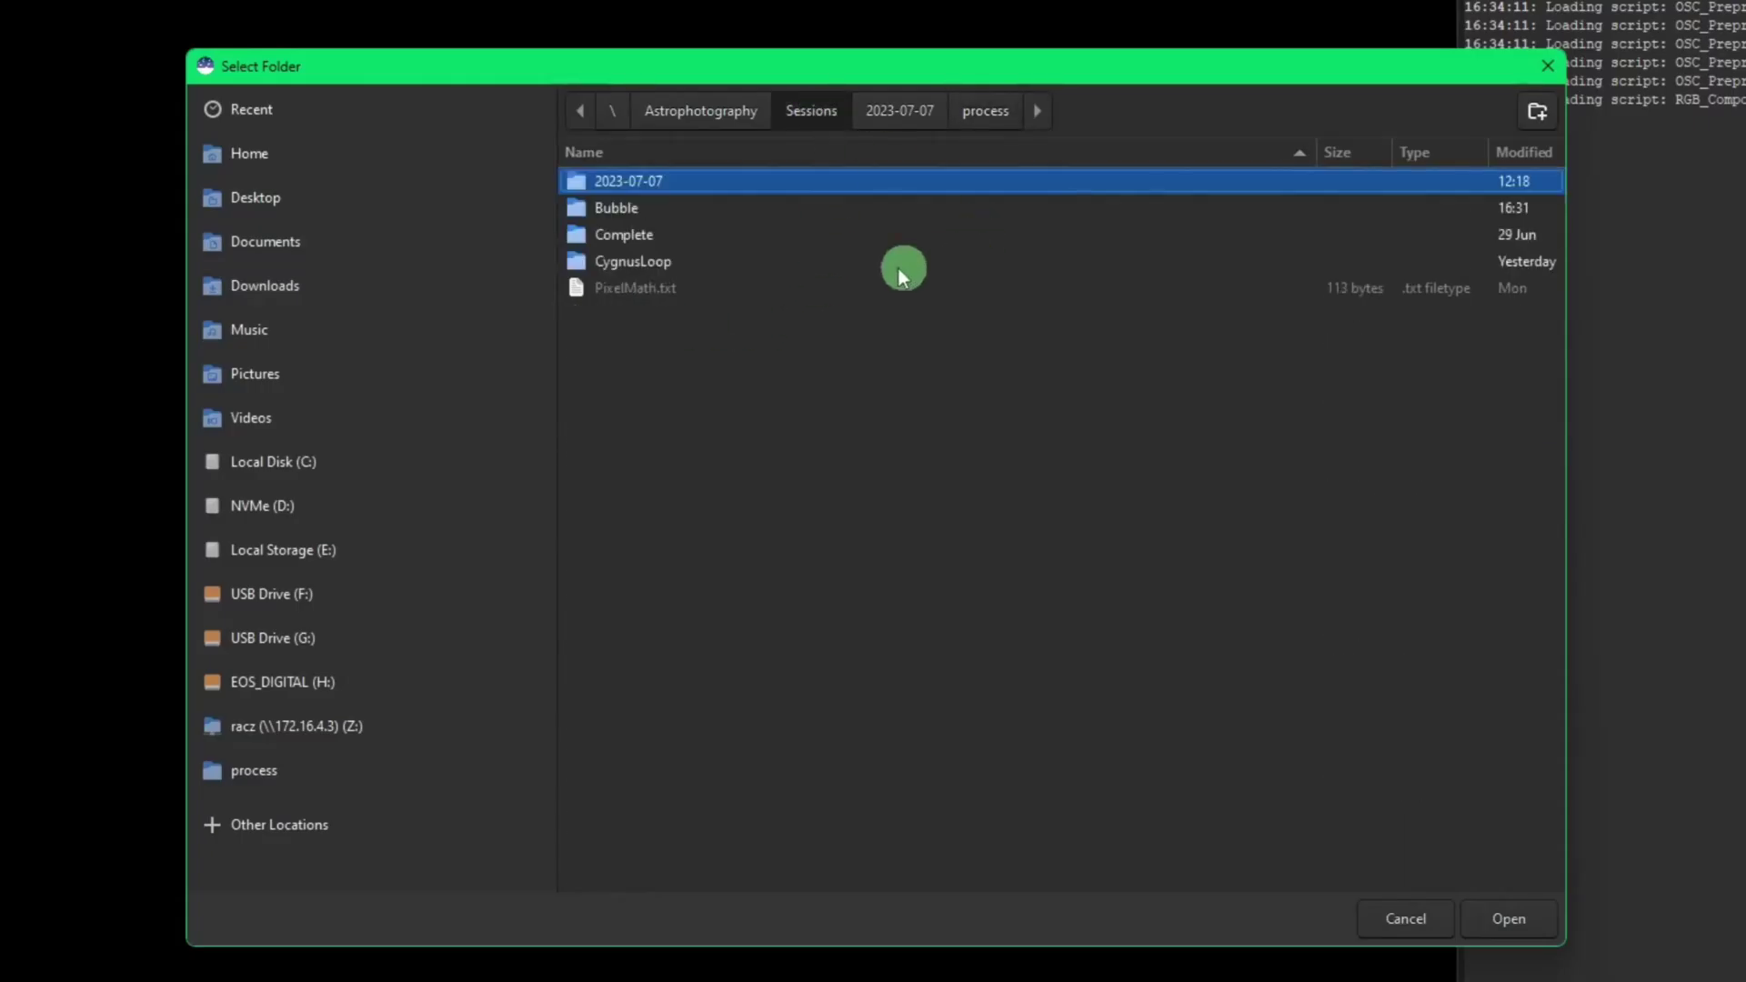
double_click(625, 209)
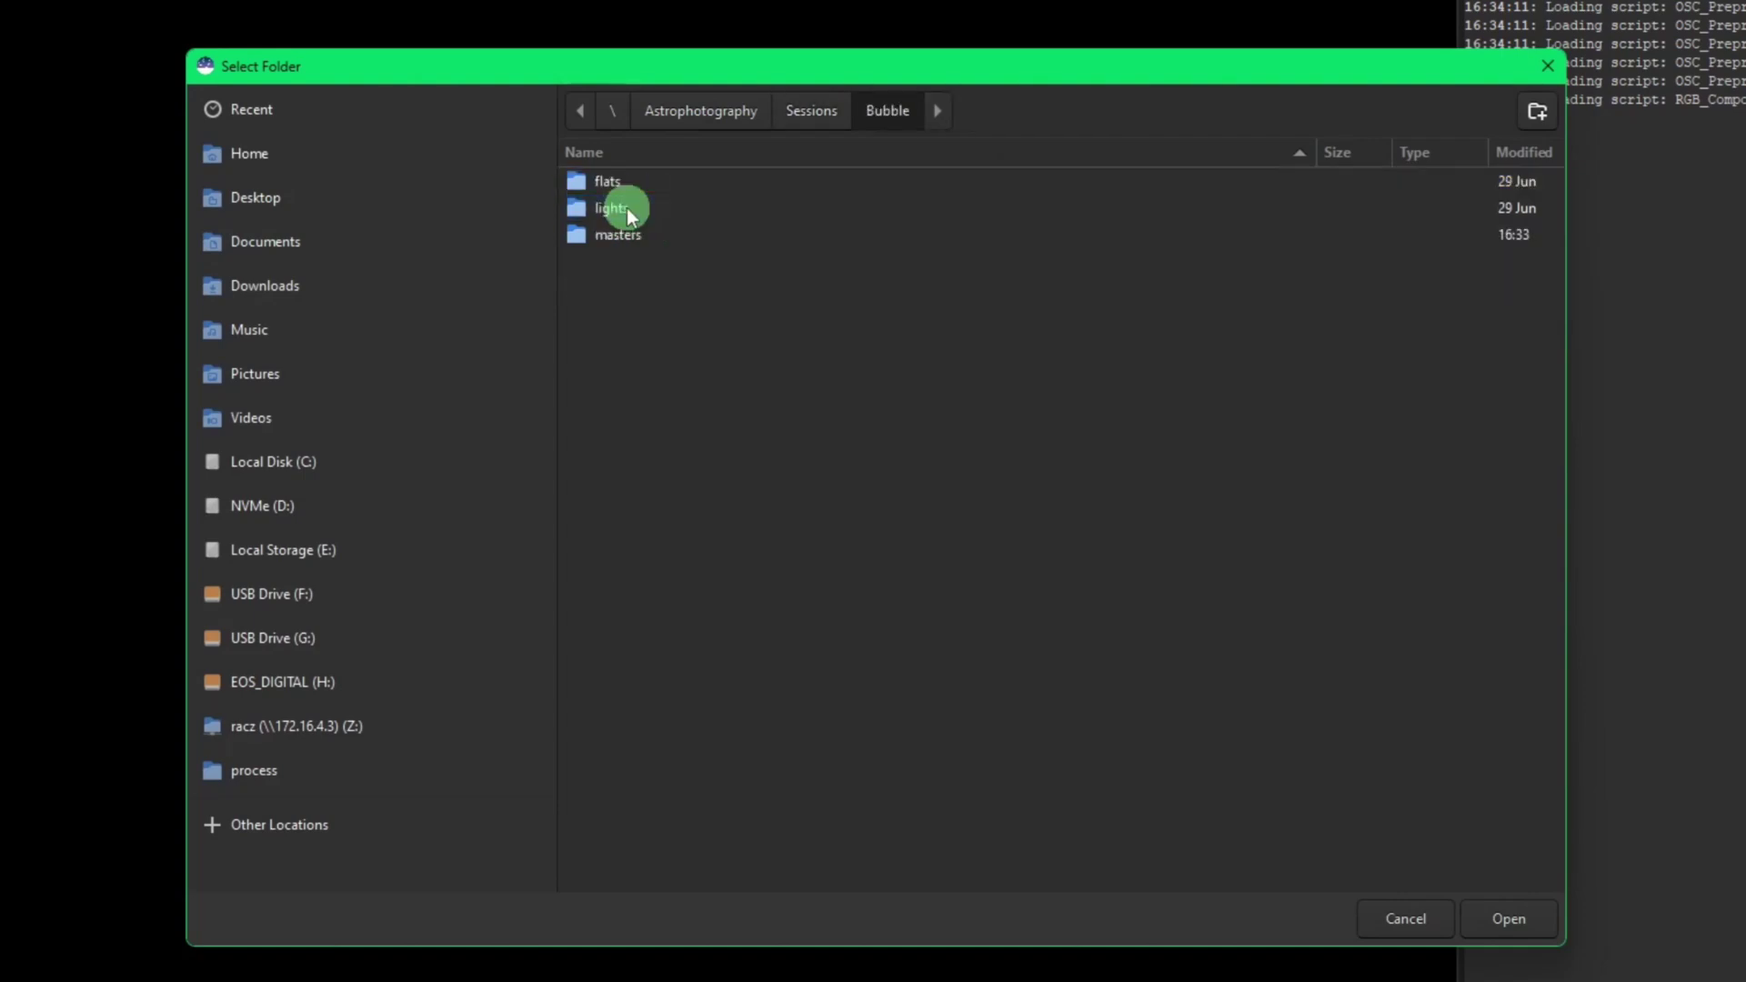
click(1508, 918)
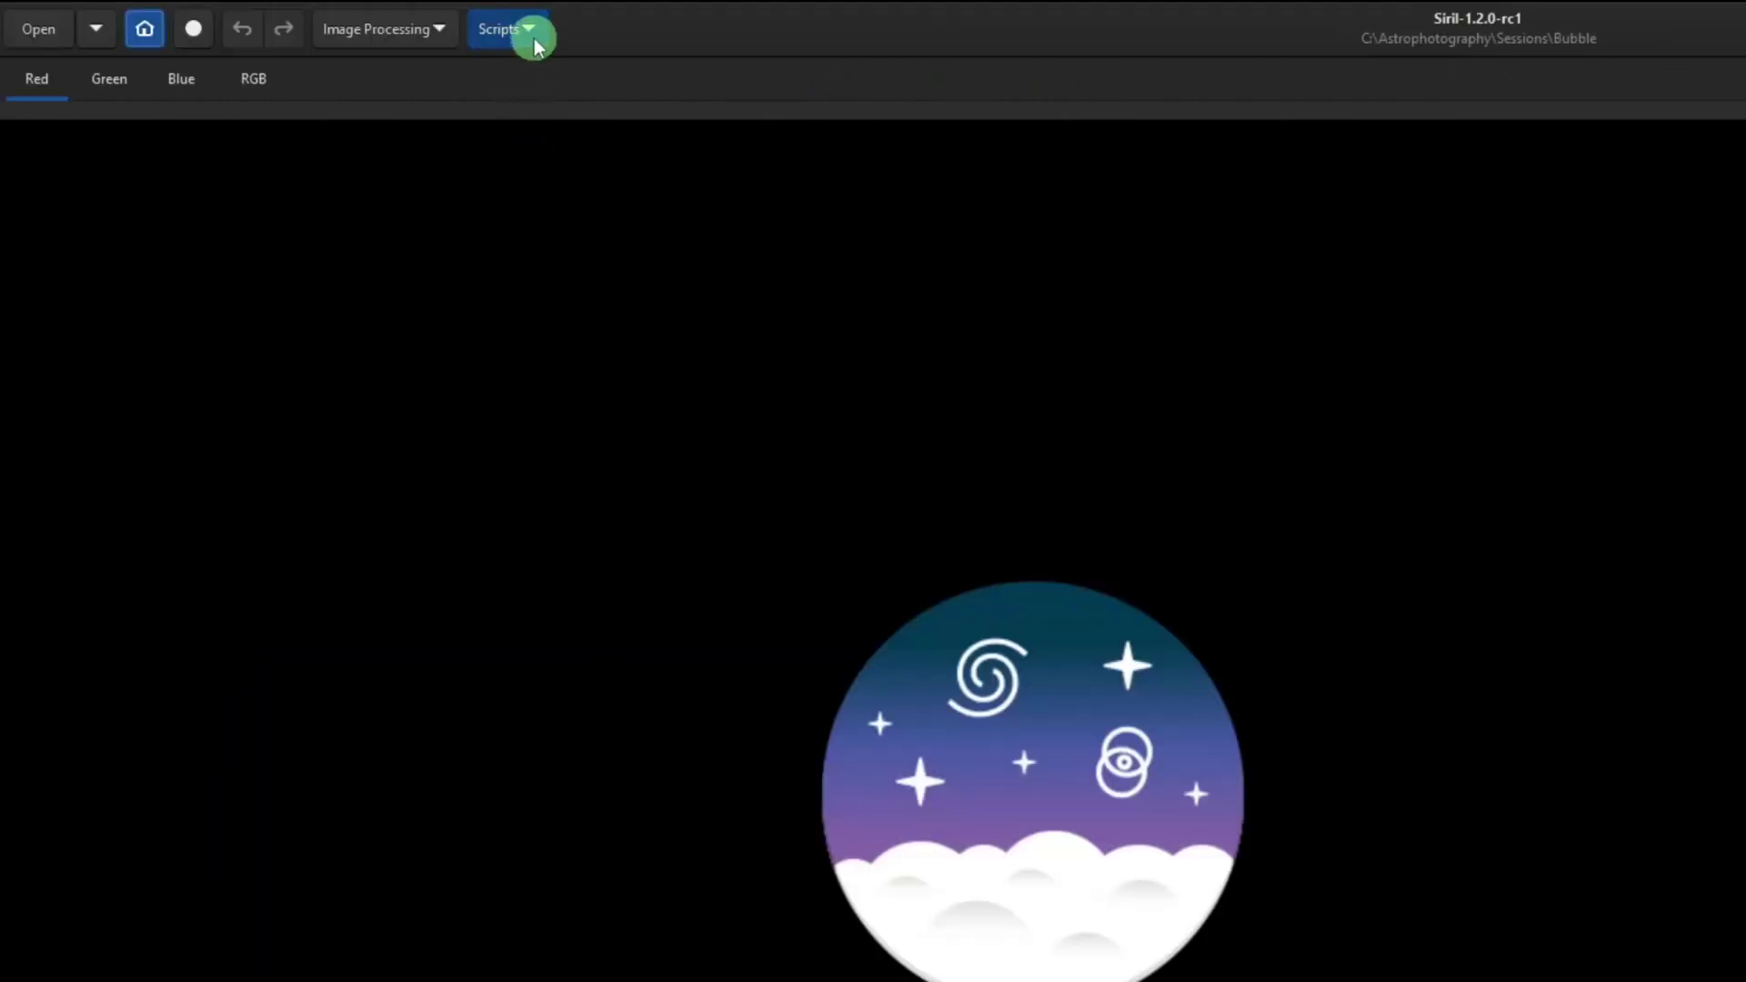
Run the [DSA] OSC_Preprocessing Master Dark & Bias script from the Scripts menu.
click(534, 40)
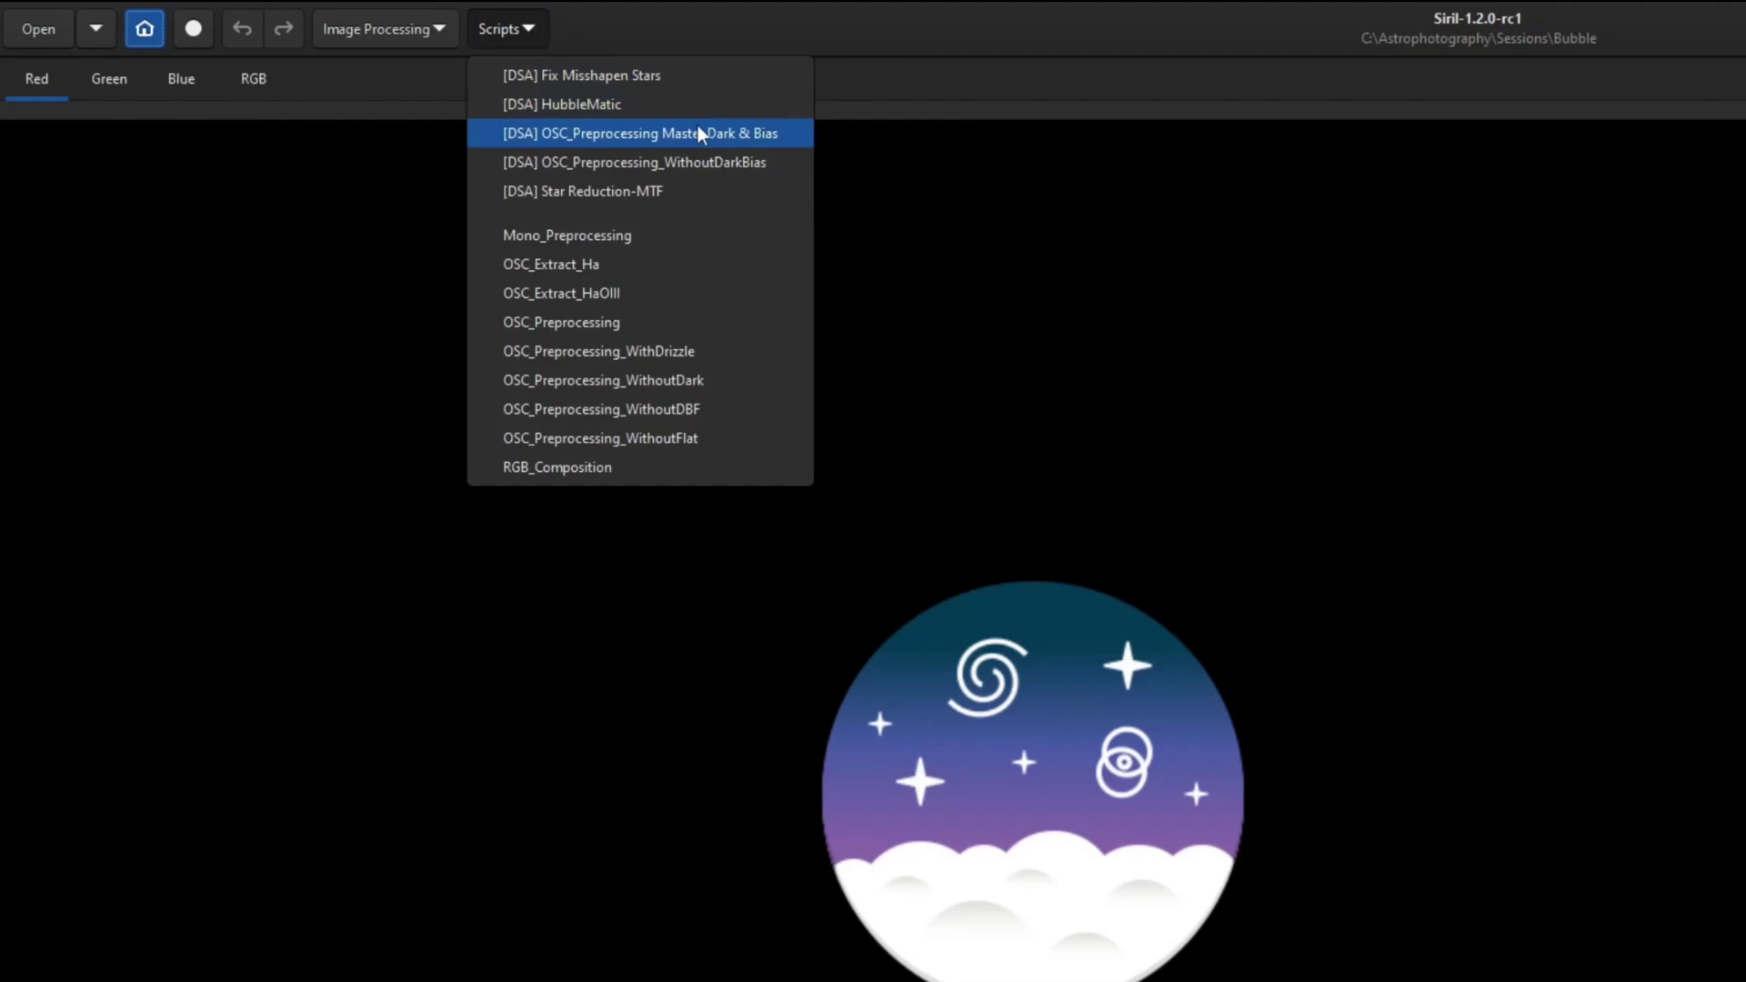
click(789, 132)
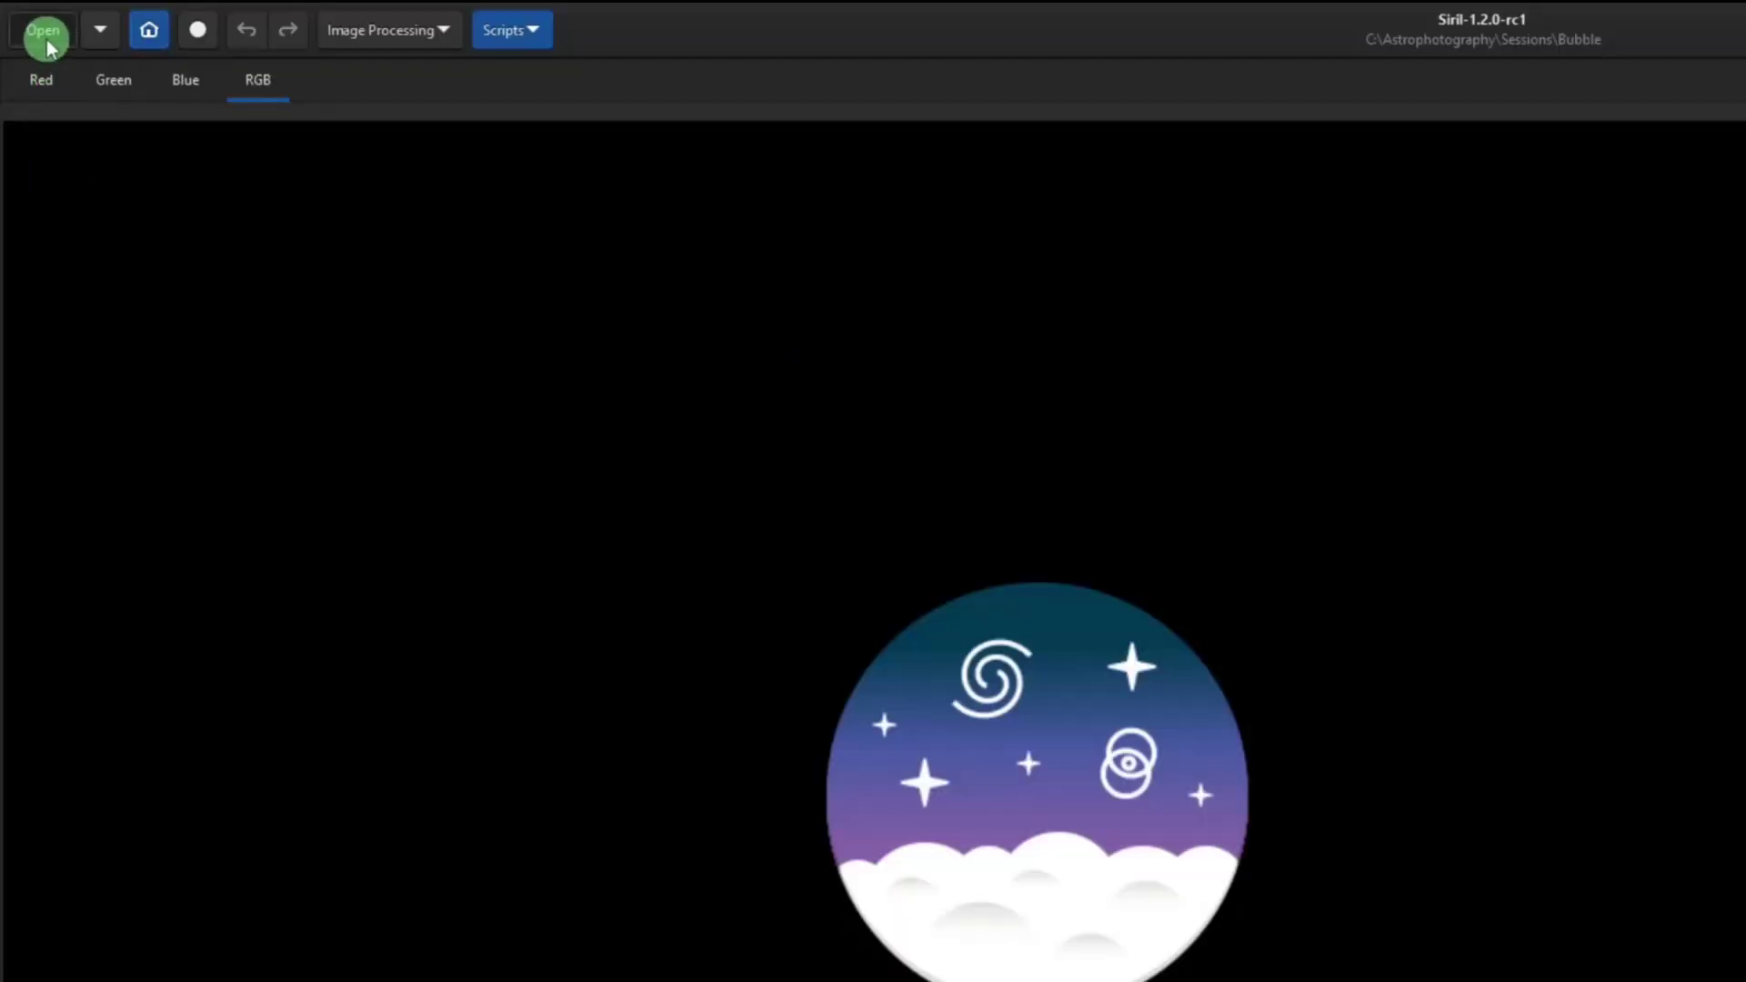
Load the stacked image result_31200s.fit into Siril.
click(45, 40)
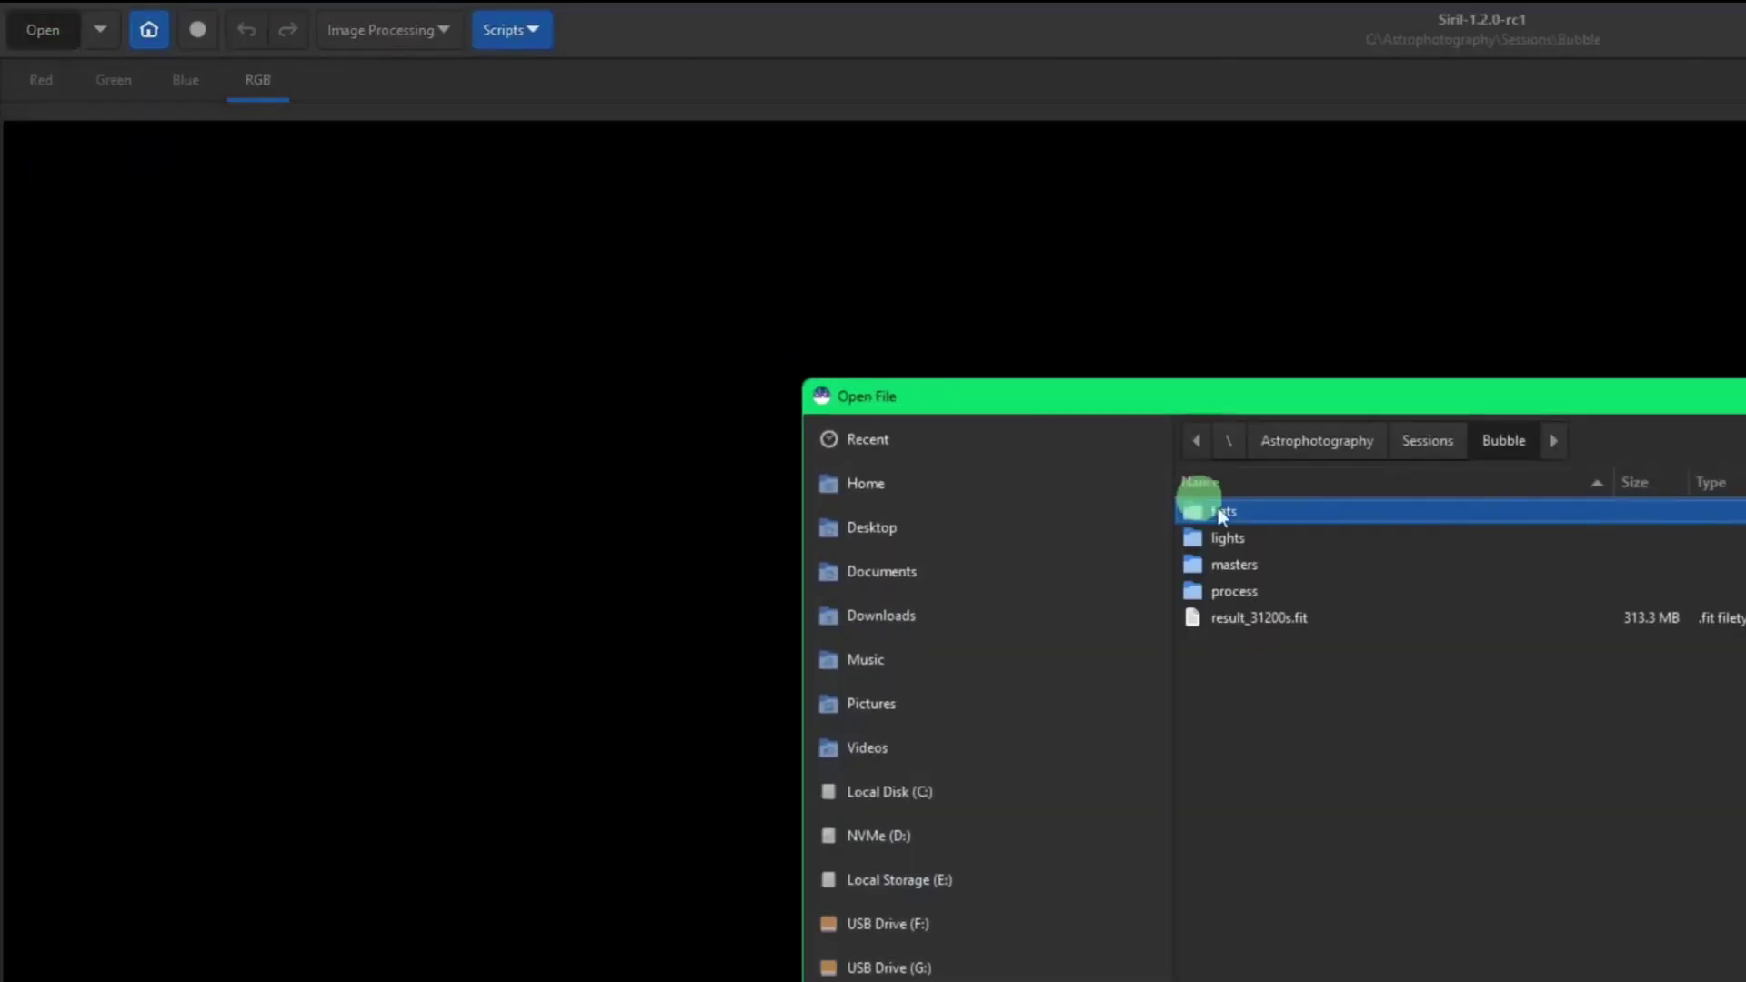
click(1296, 621)
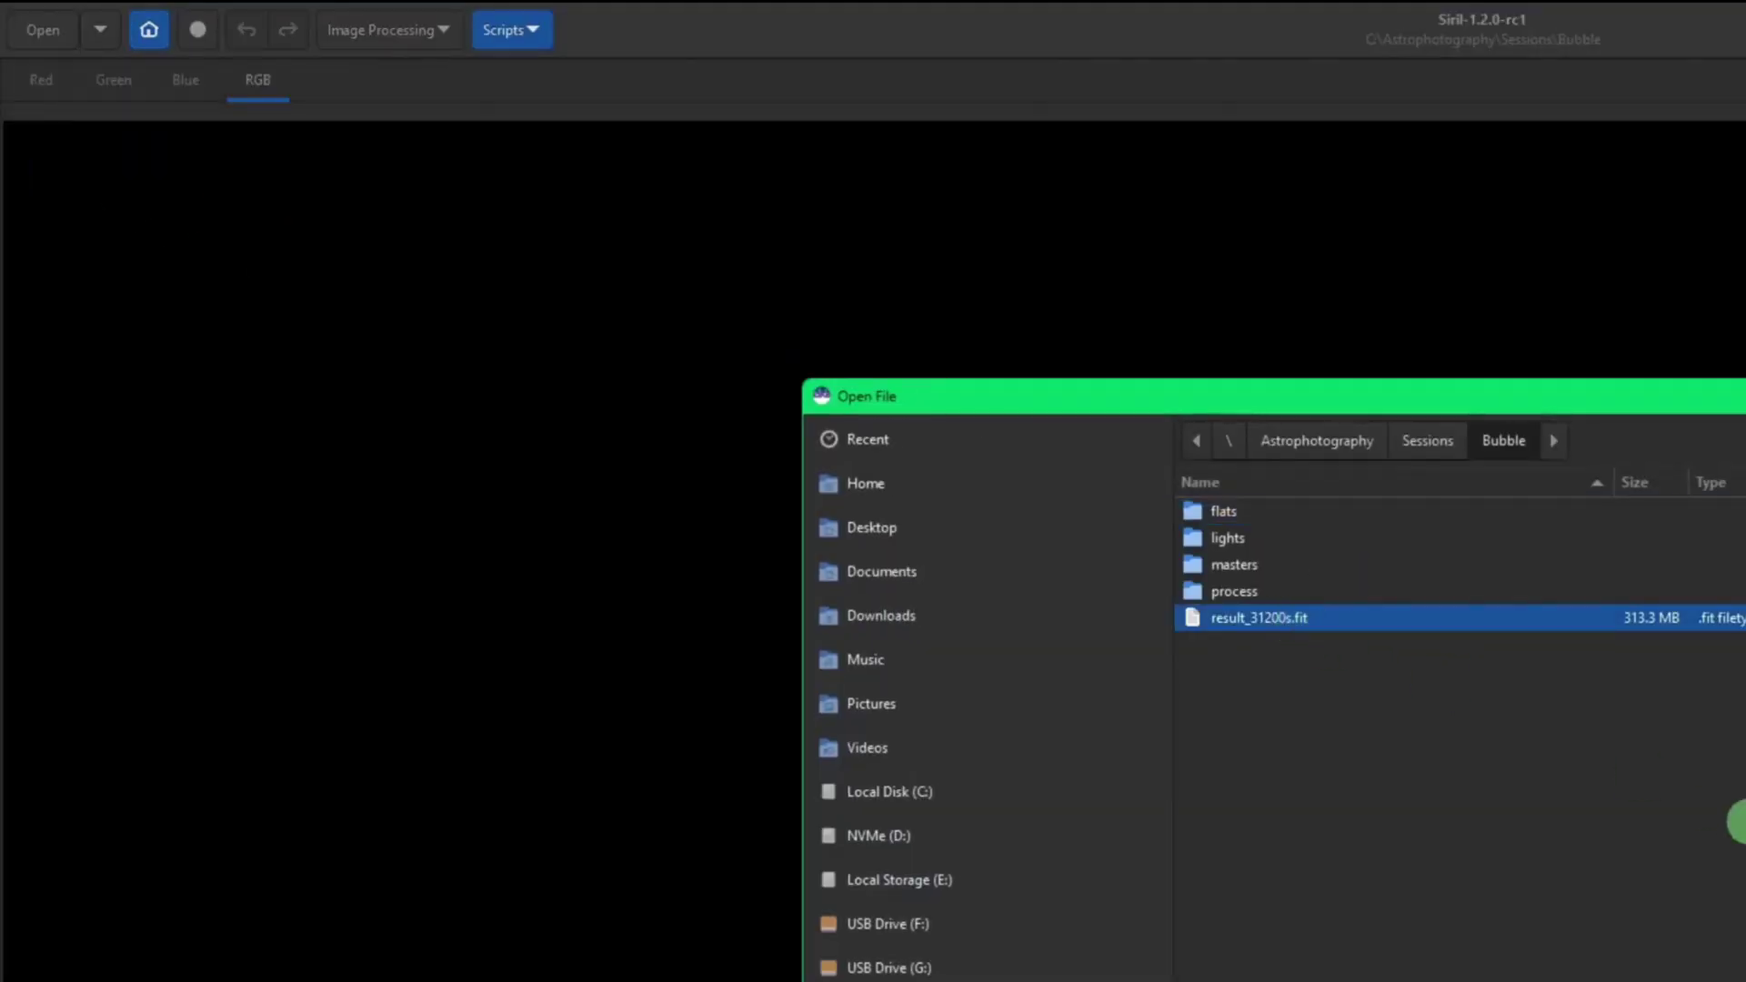
click(1546, 603)
click(1541, 620)
double_click(1540, 620)
Switch the display from Linear to AutoStretch and bring up the Bubble folder in File Explorer.
click(1208, 925)
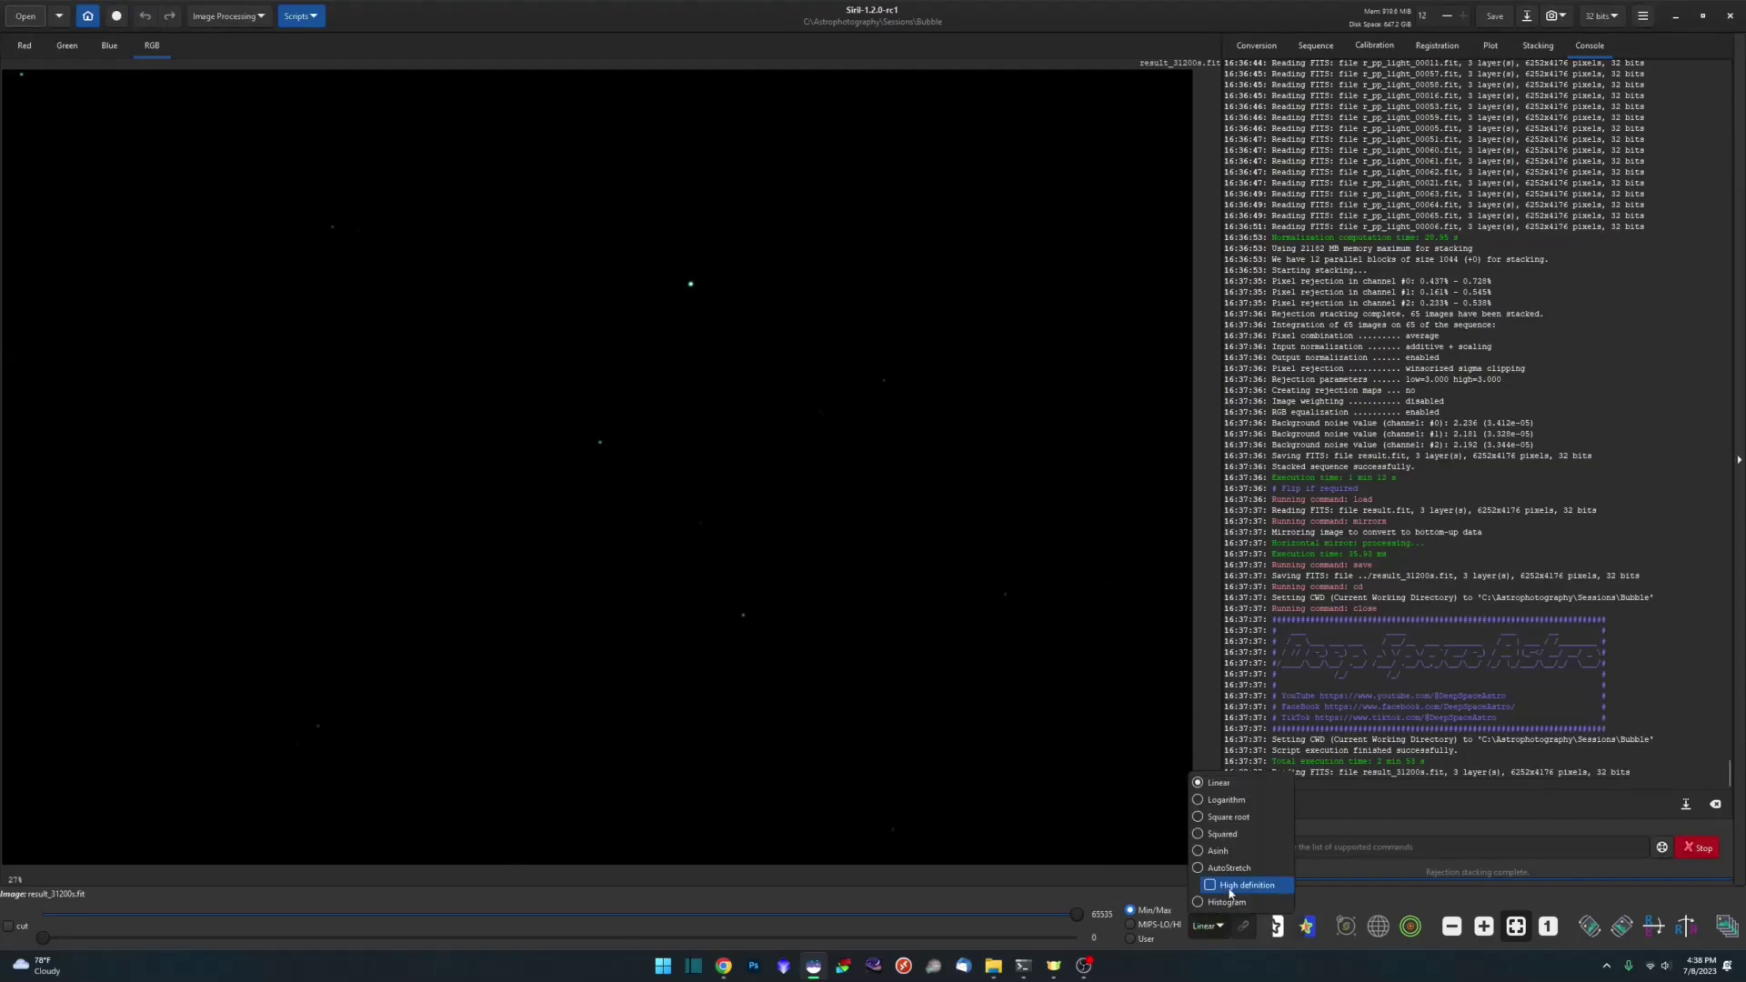
click(1231, 868)
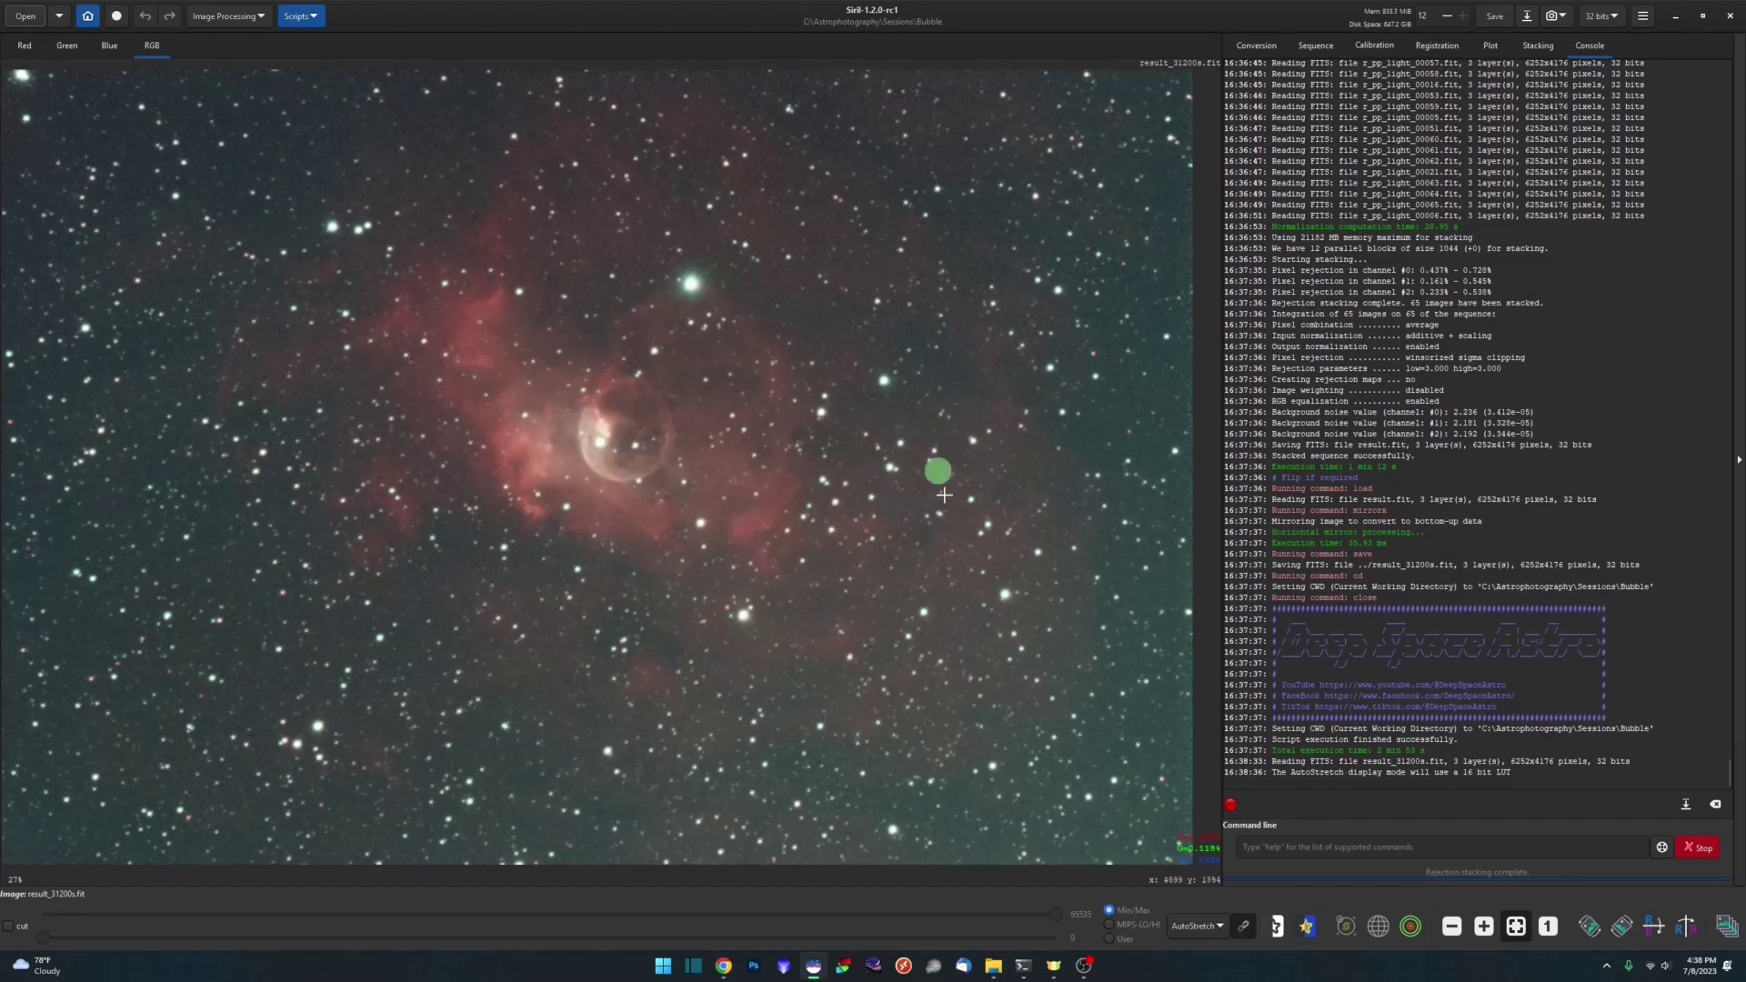
click(993, 965)
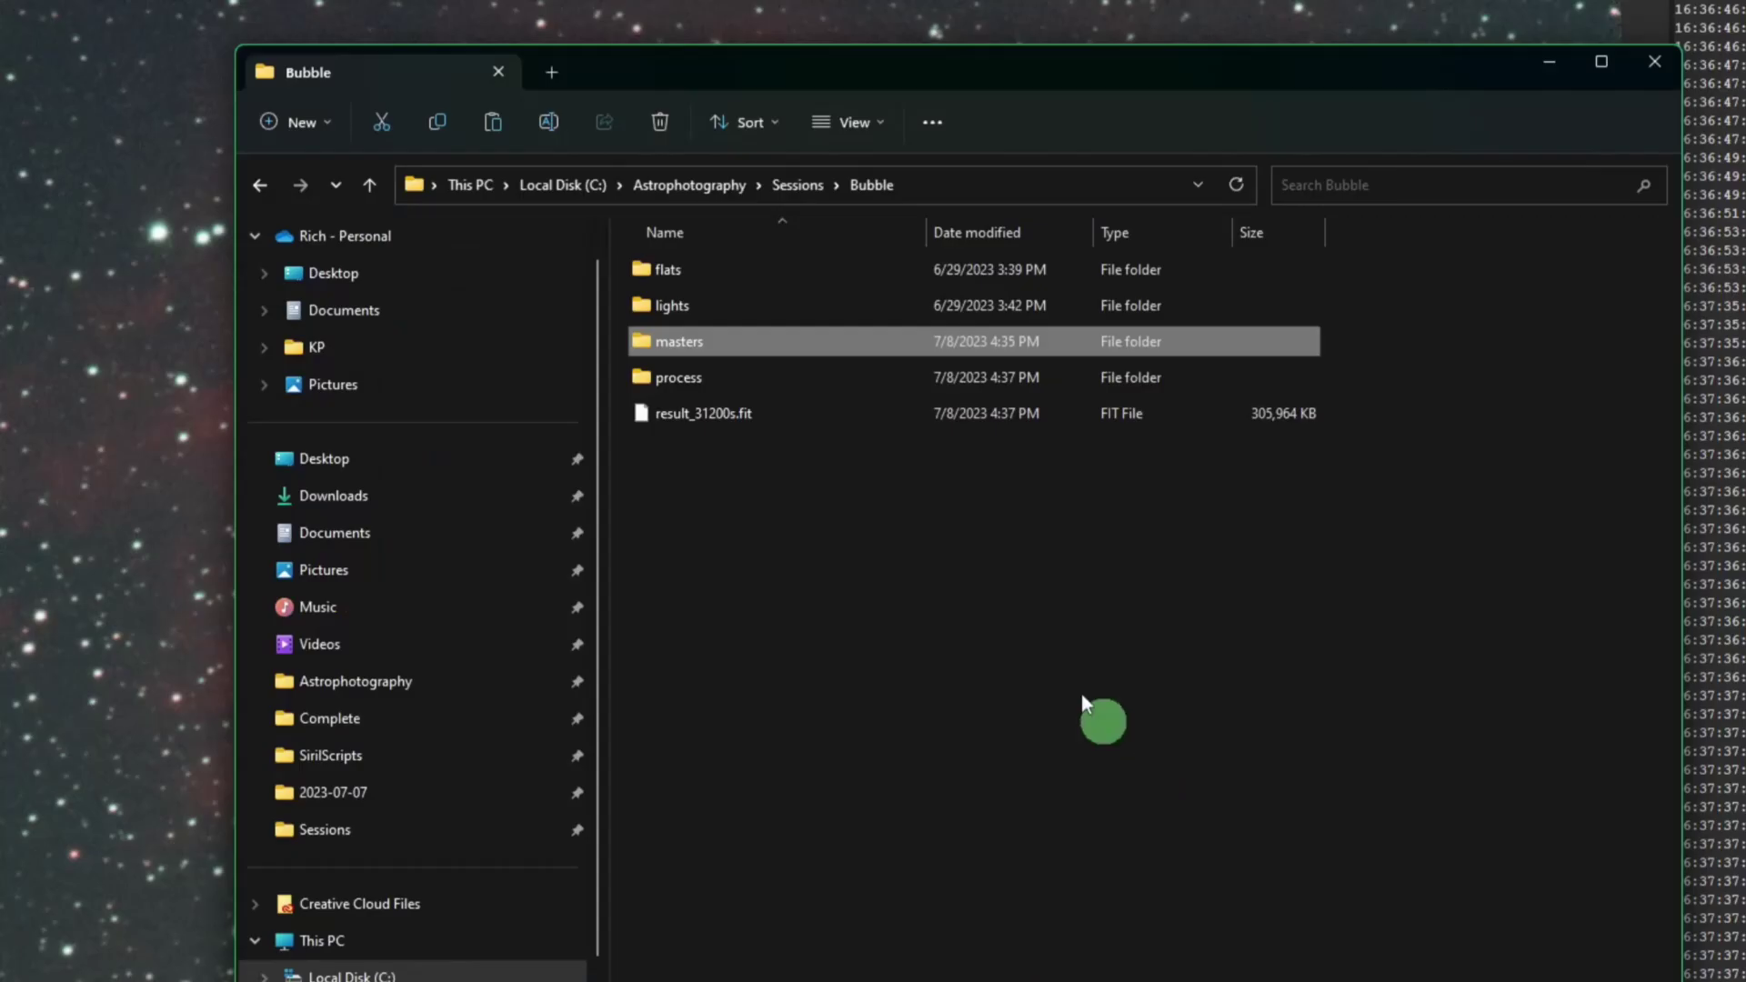
click(708, 380)
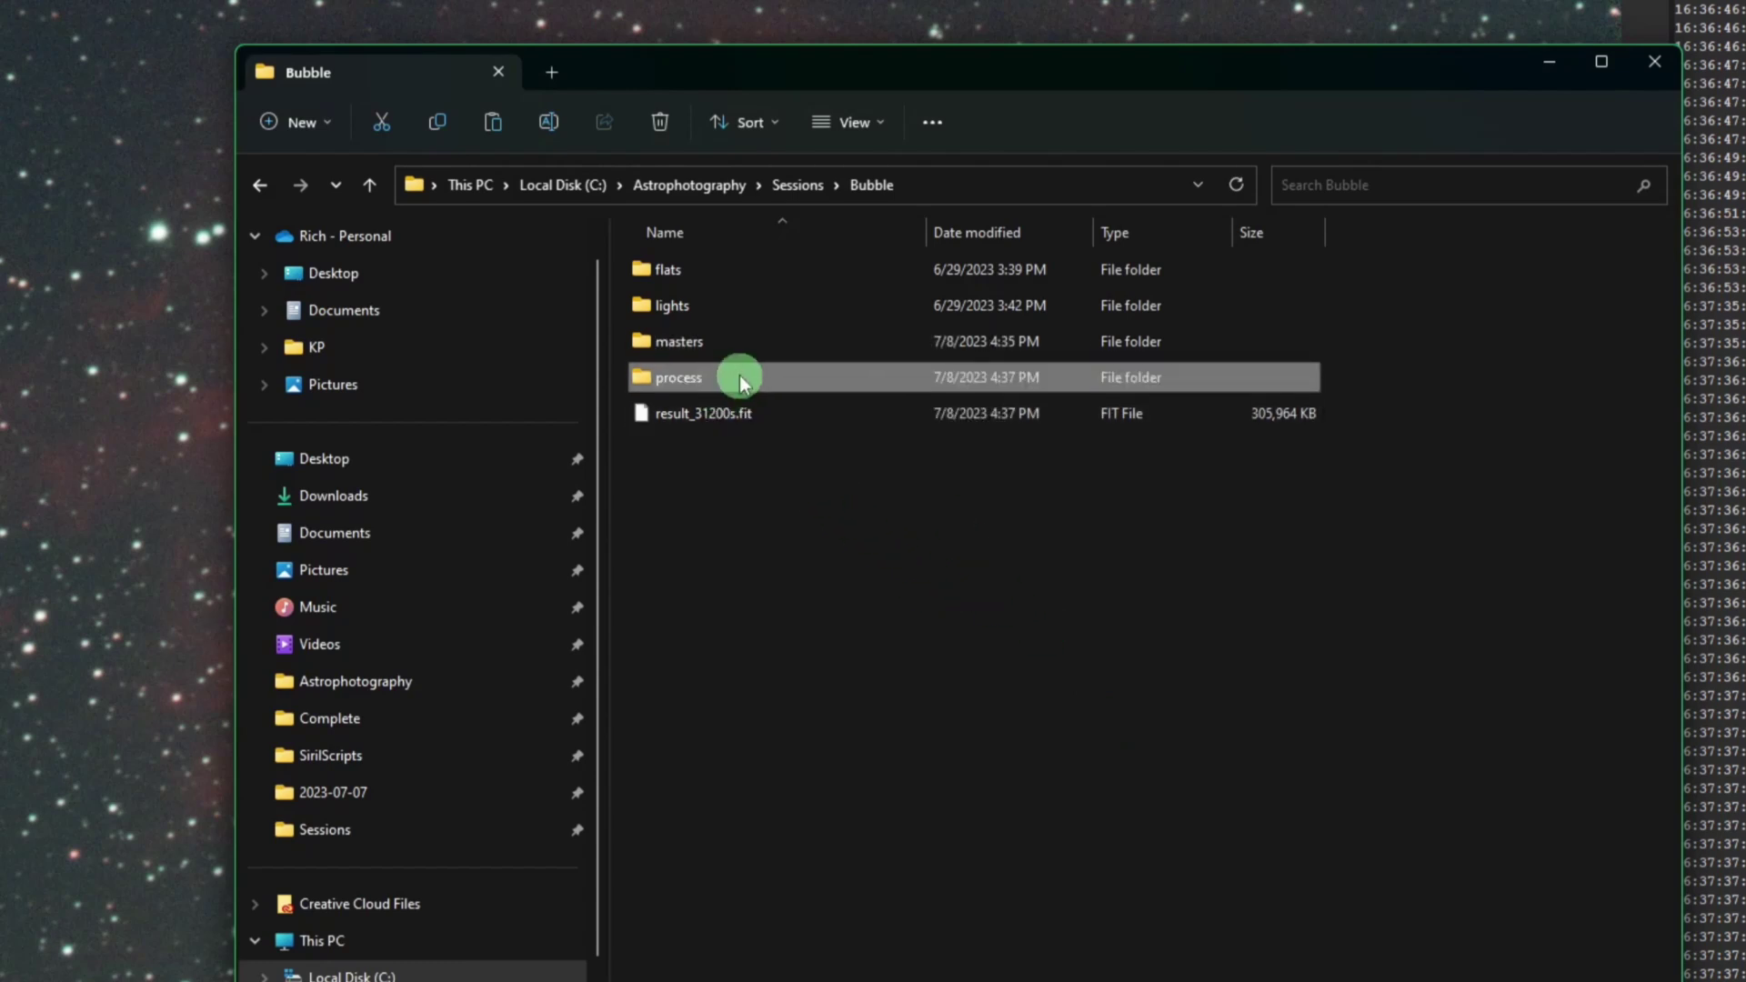
double_click(729, 341)
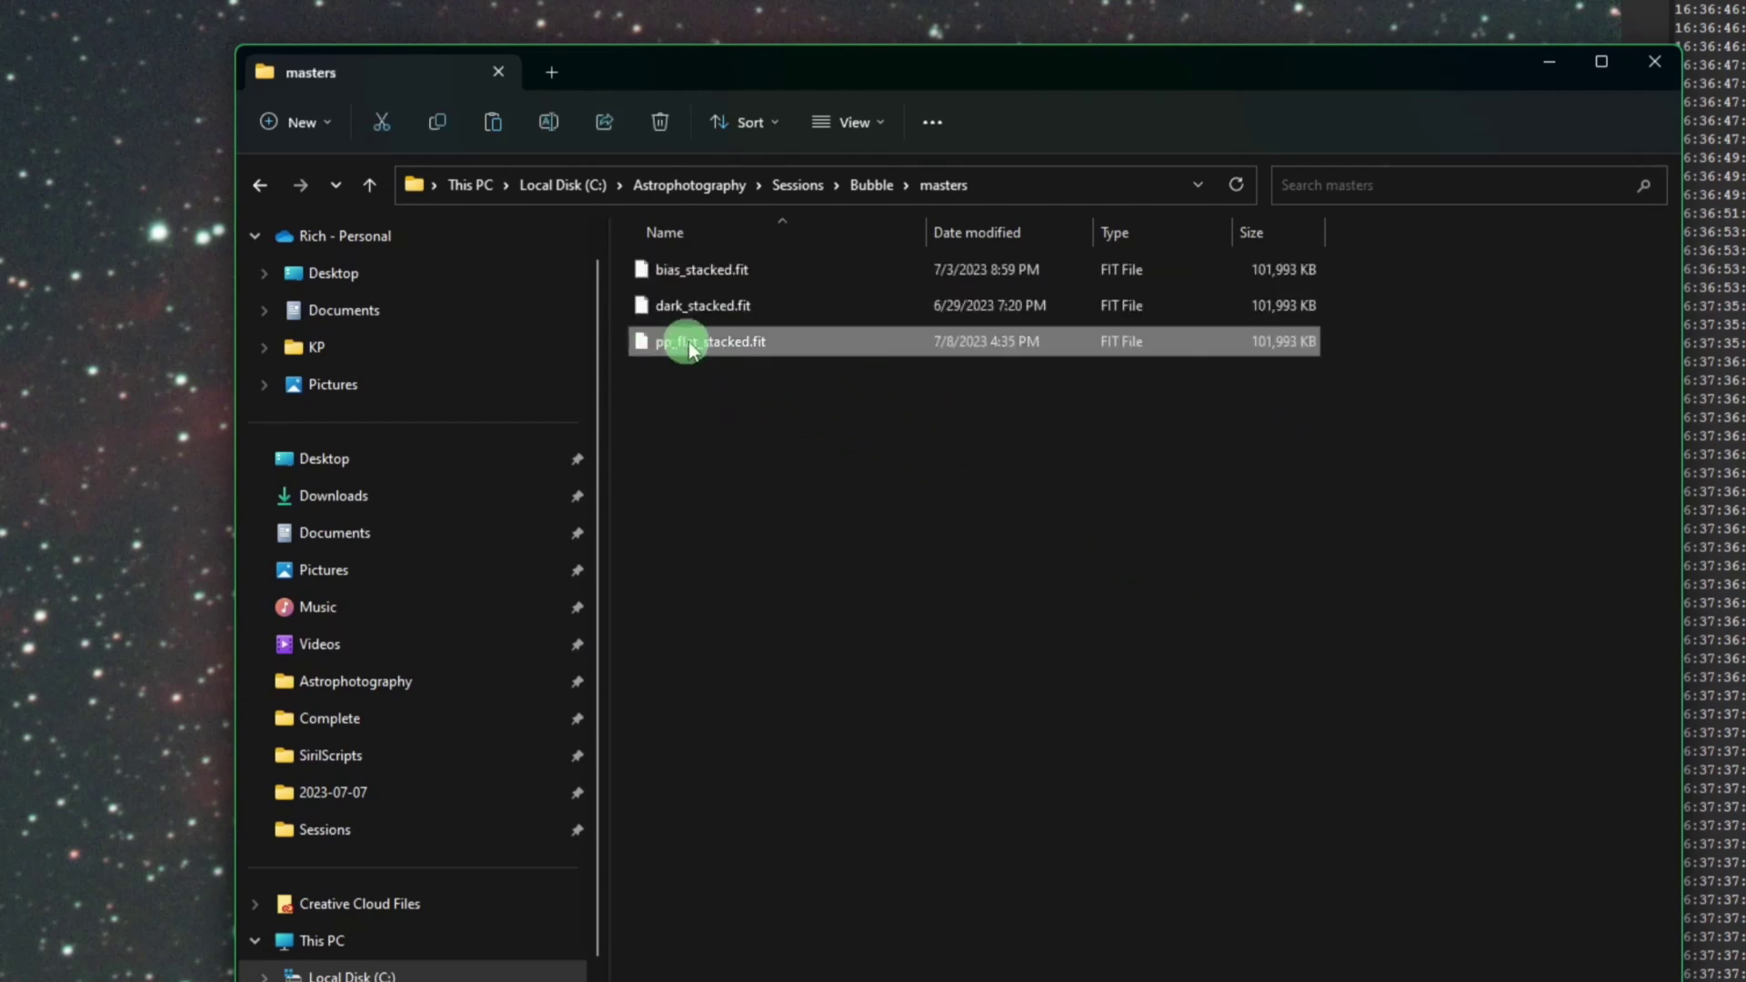
mouse_move(802, 345)
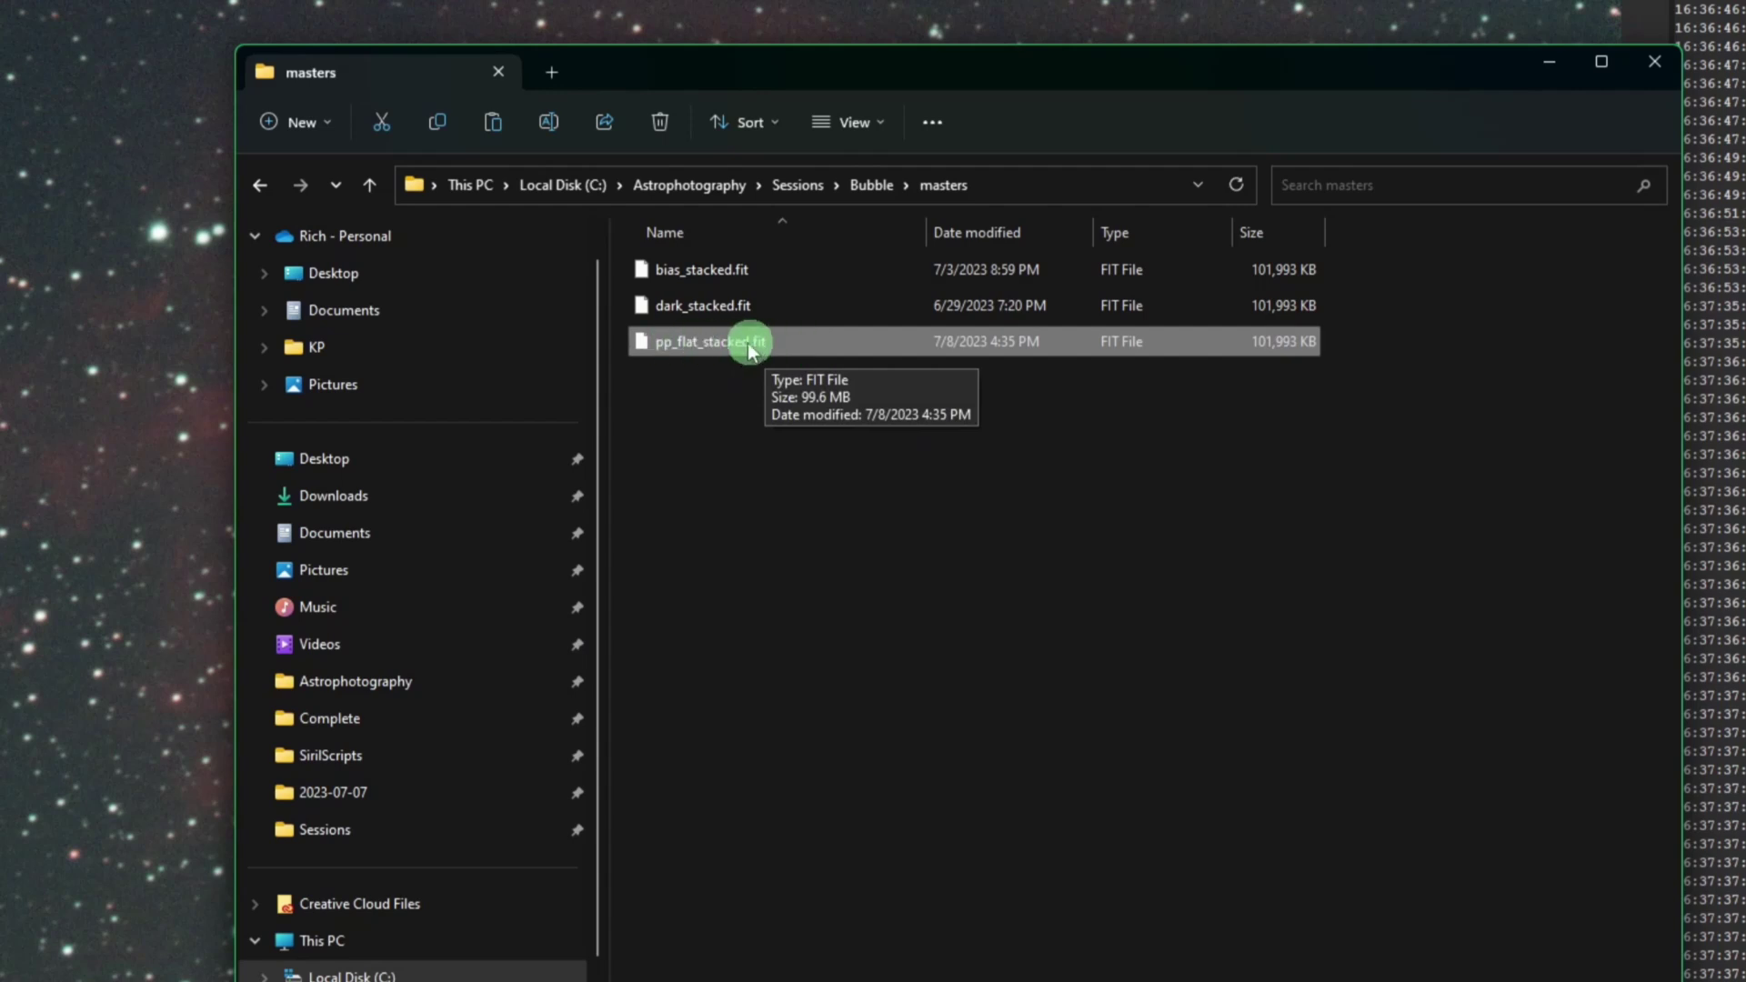
drag(820, 313, 815, 278)
click(810, 266)
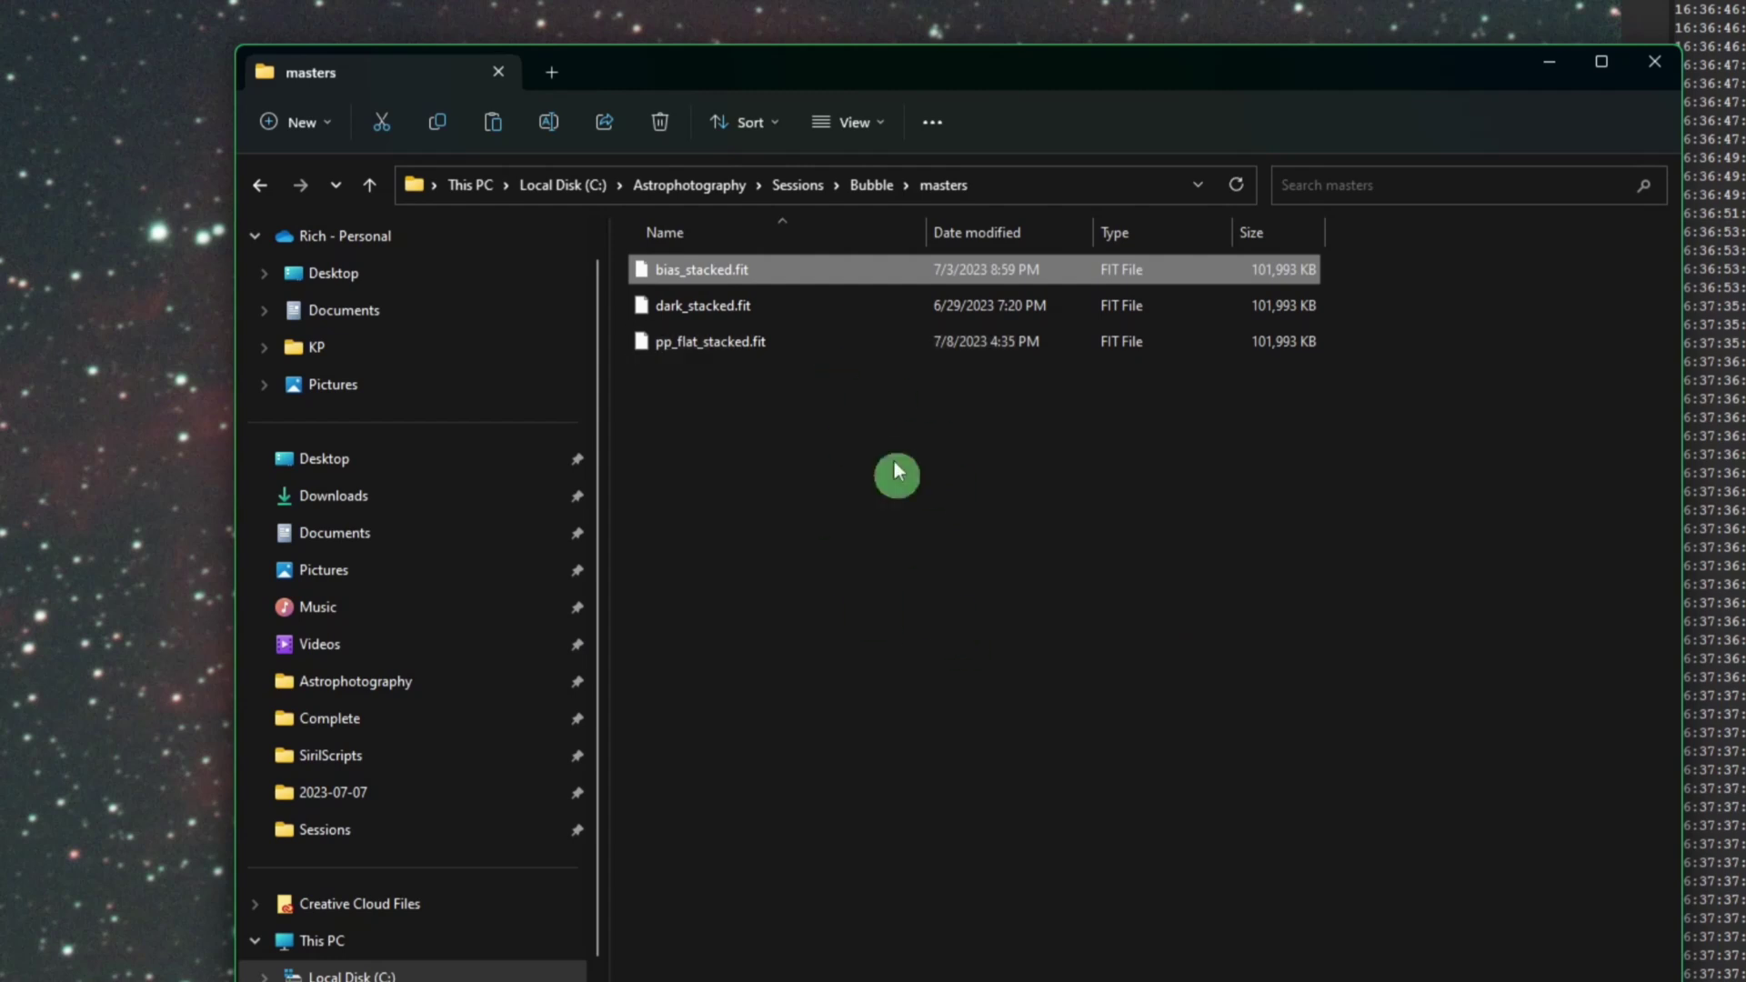
click(871, 185)
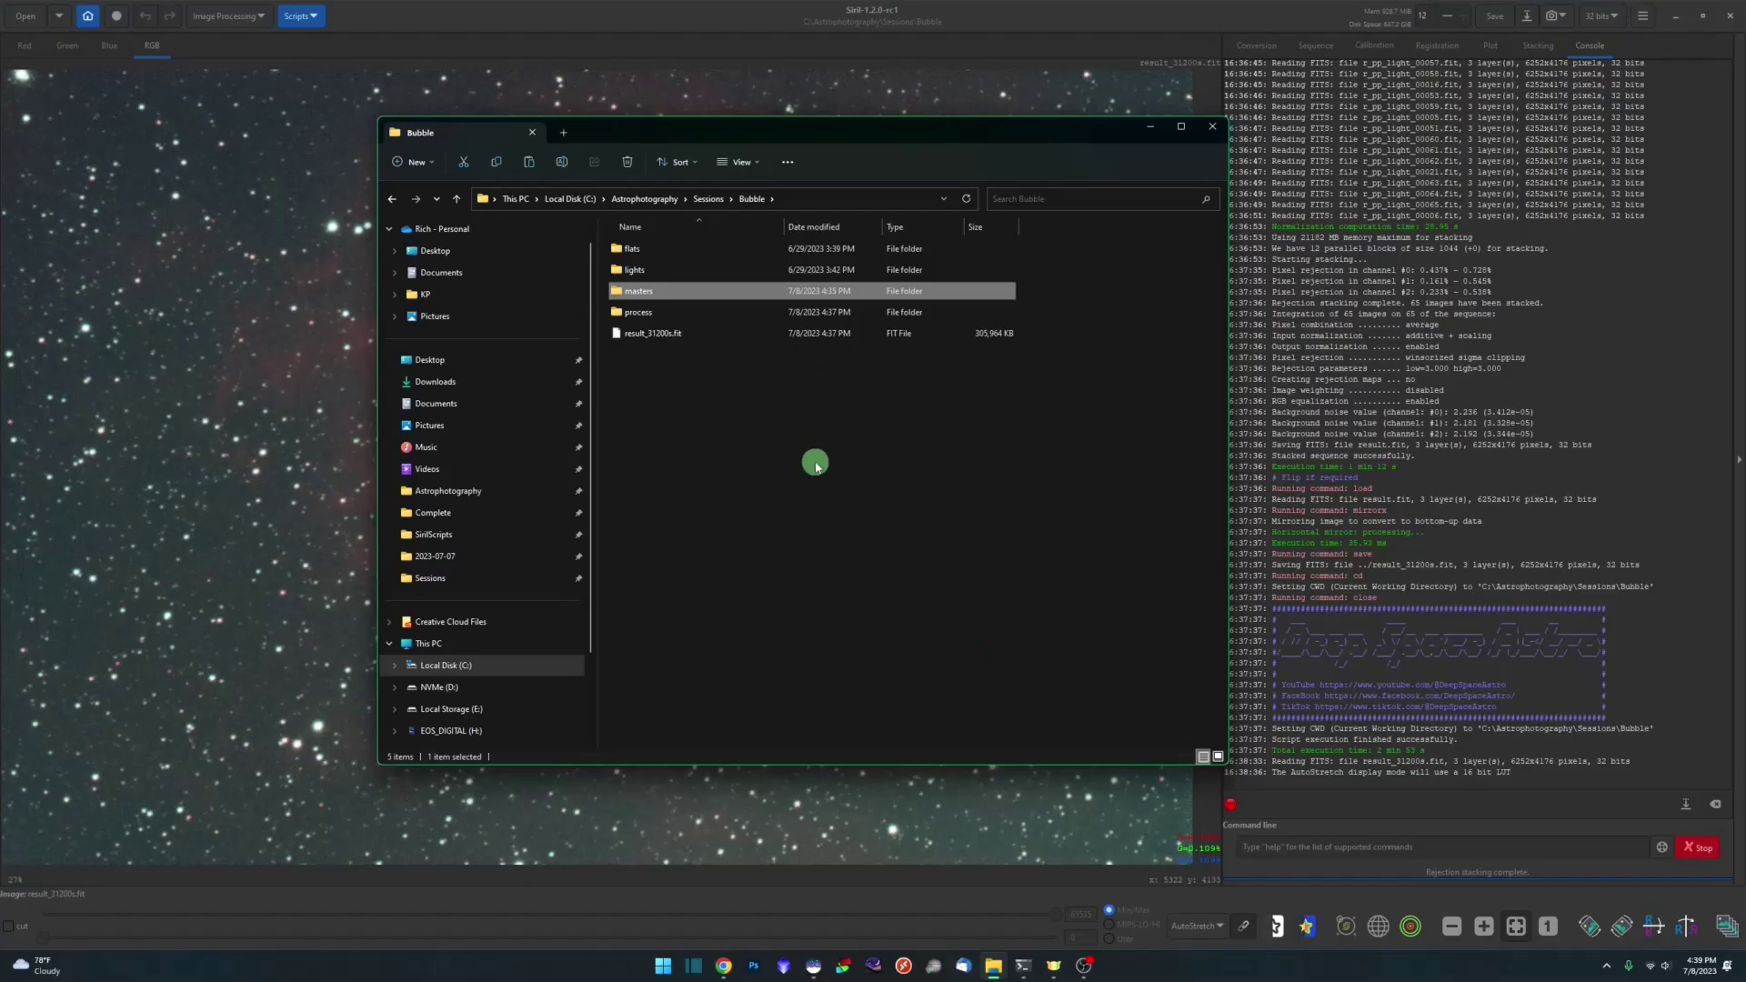